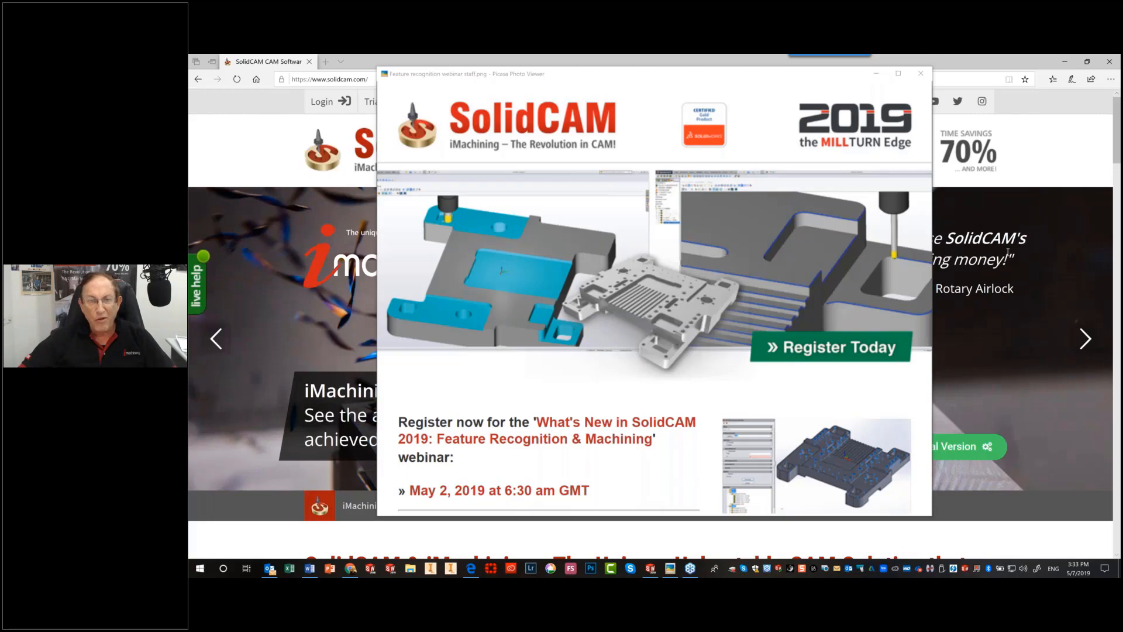
Show the Webinars options on the SolidCAM website
left_click(1008, 253)
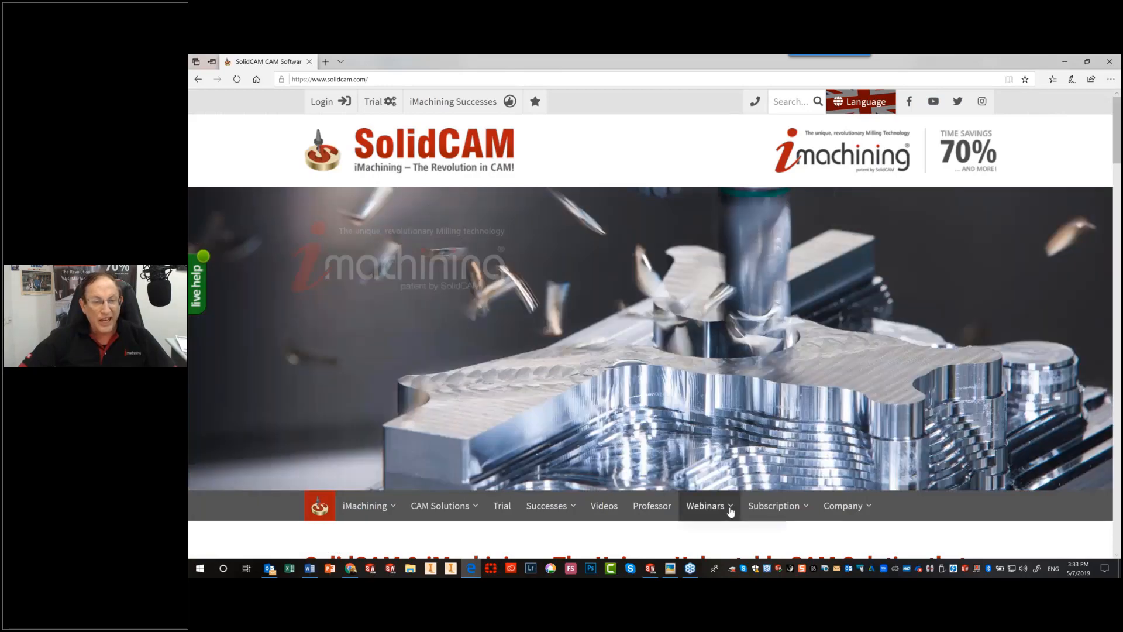
mouse_move(730, 512)
scroll(730, 512, "down", 1)
scroll(721, 416, "down", 2)
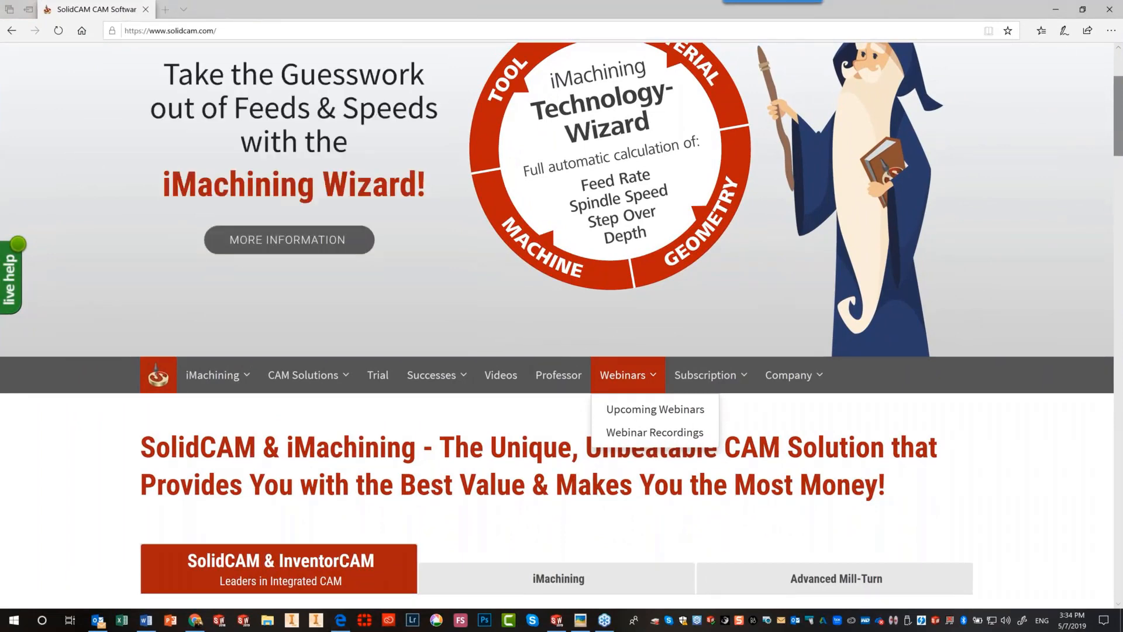
Switch to the SOLIDWORKS assembly, close the webinar image, and inspect the part's coloured upper faces
left_click(1055, 13)
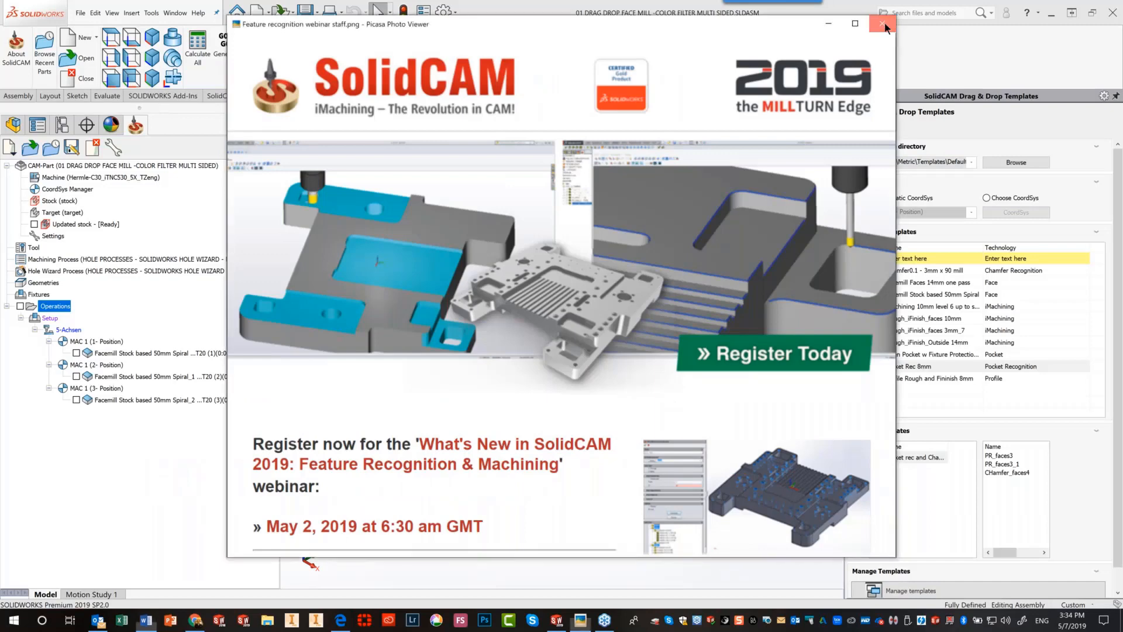
left_click(884, 26)
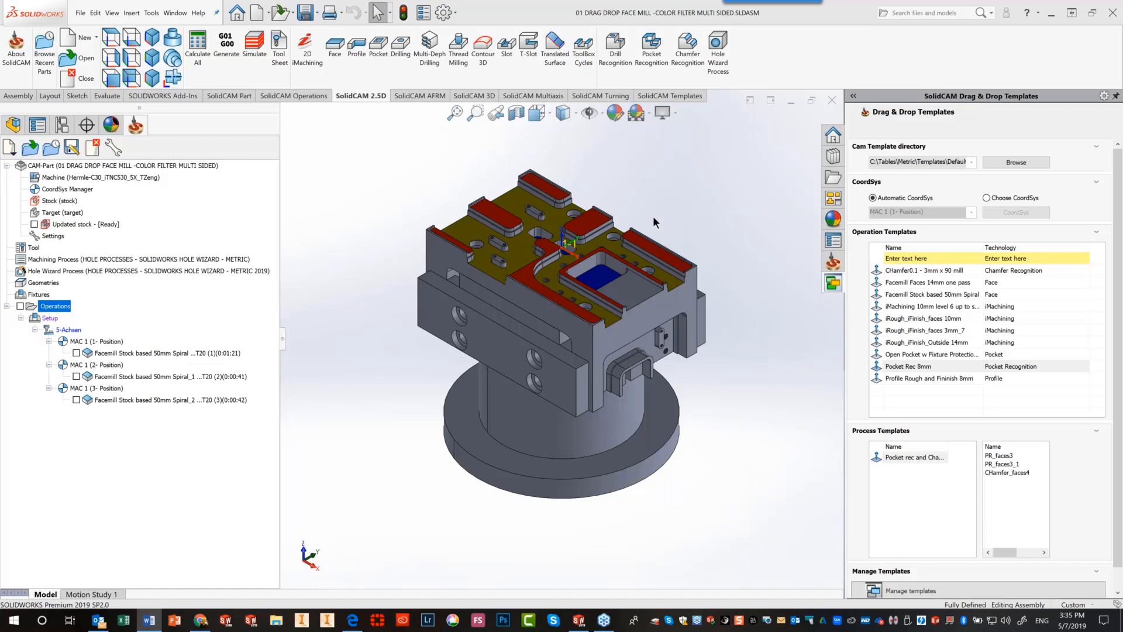
scroll(653, 216, "down", 3)
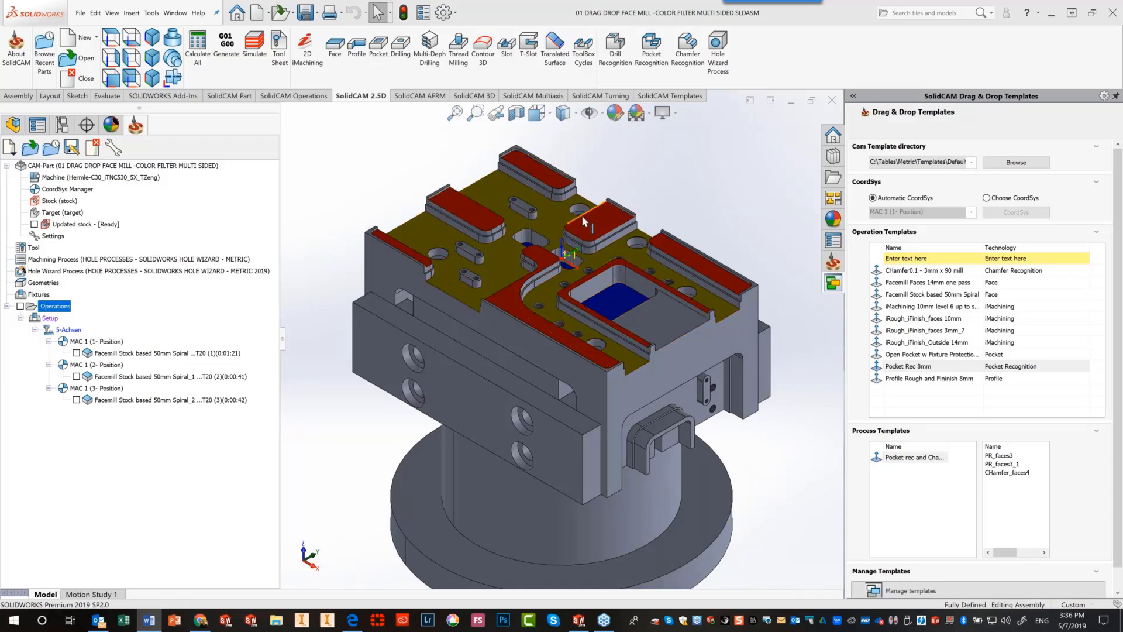
scroll(587, 218, "down", 2)
scroll(588, 218, "down", 2)
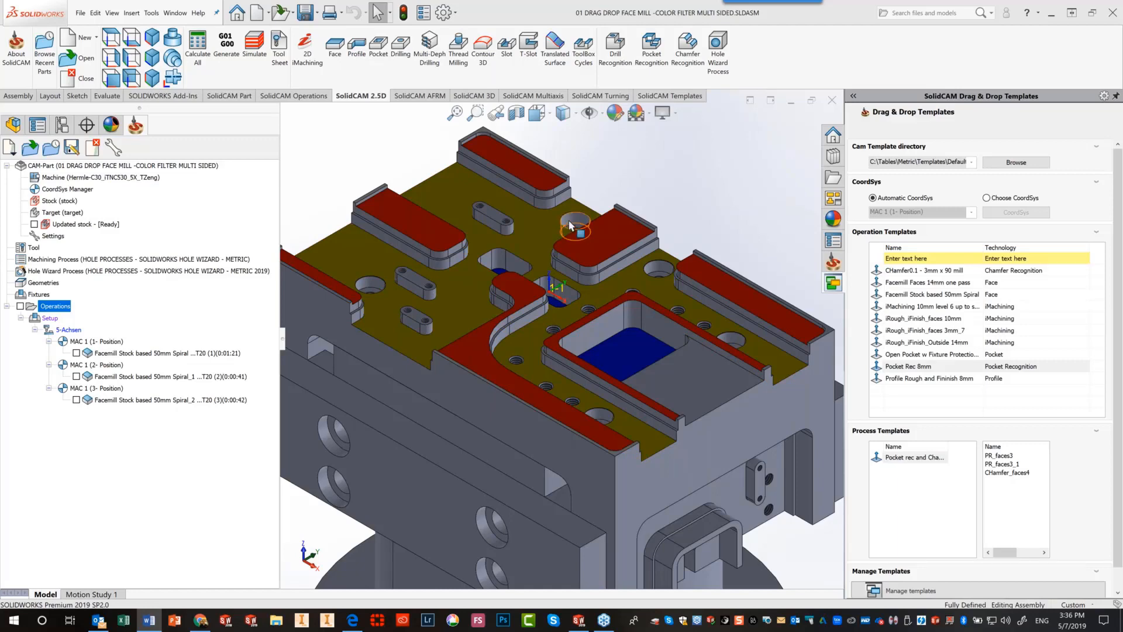
scroll(556, 327, "up", 3)
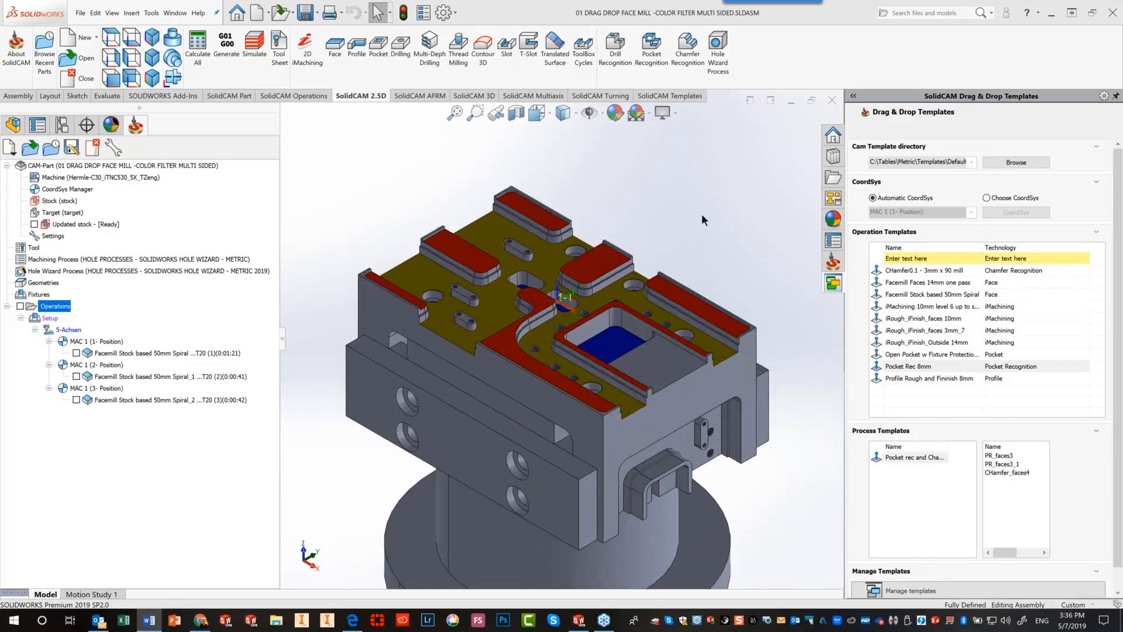
Start a Pocket Recognition operation using the coordinate system MAC 1 (1- Position)
left_click(647, 61)
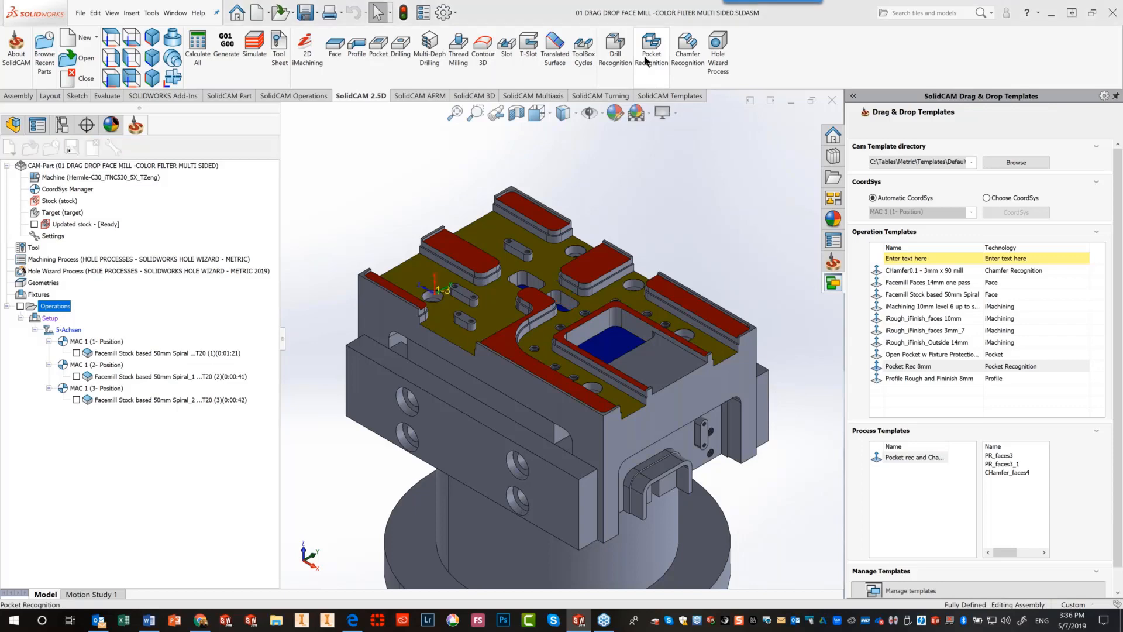
left_click(880, 86)
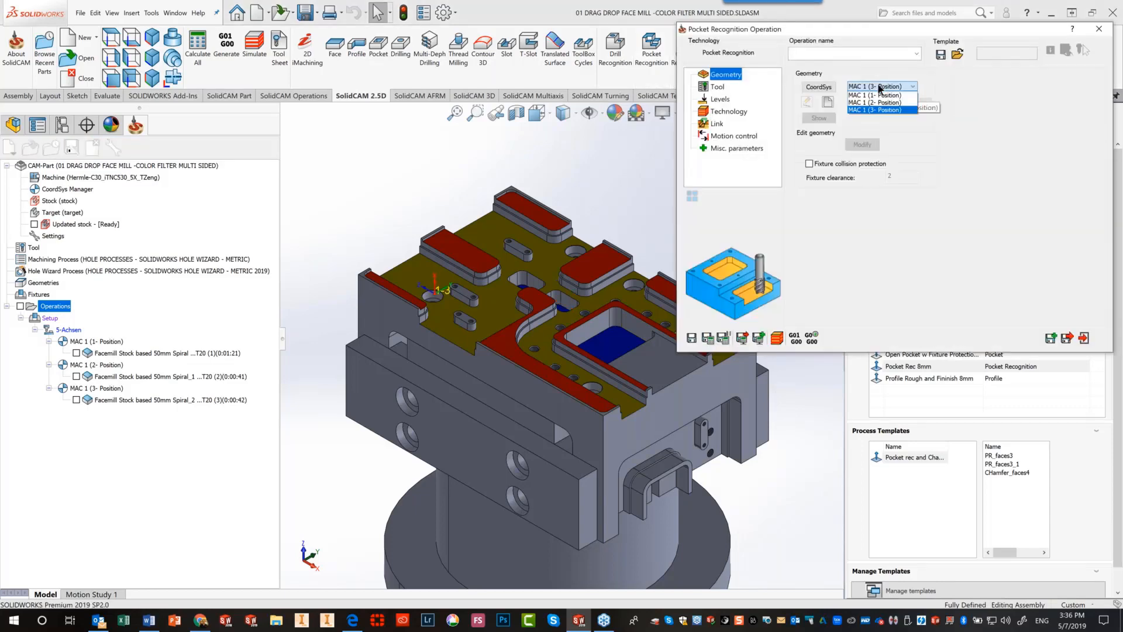
left_click(876, 96)
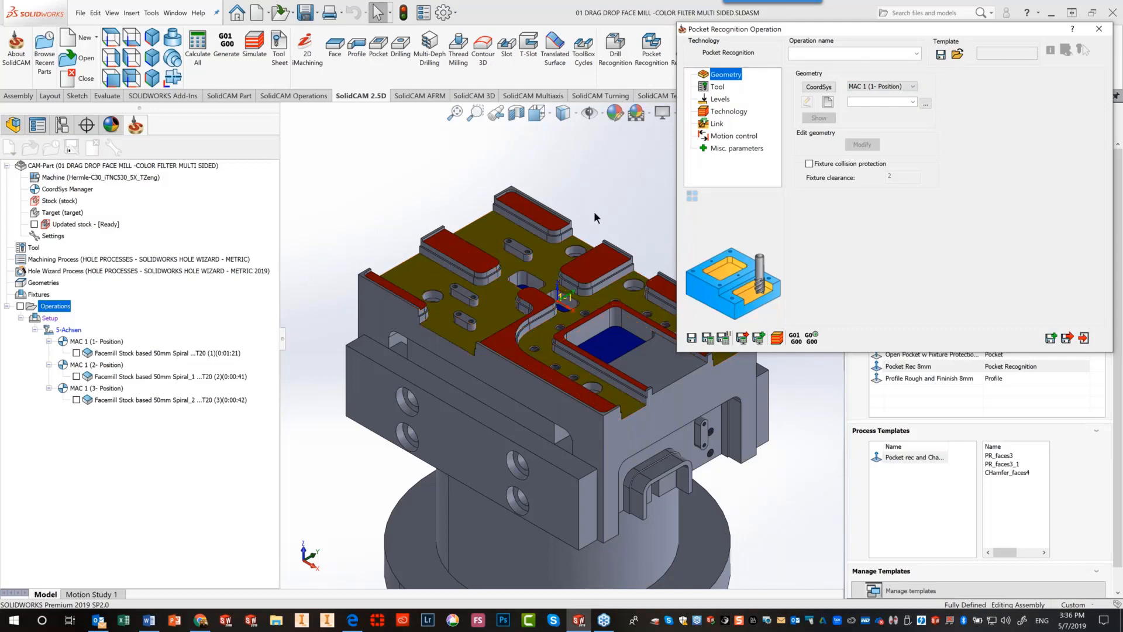
Define the pocket geometry from the part's solid body, with a minimum circular pocket diameter of 12.5
left_click(829, 101)
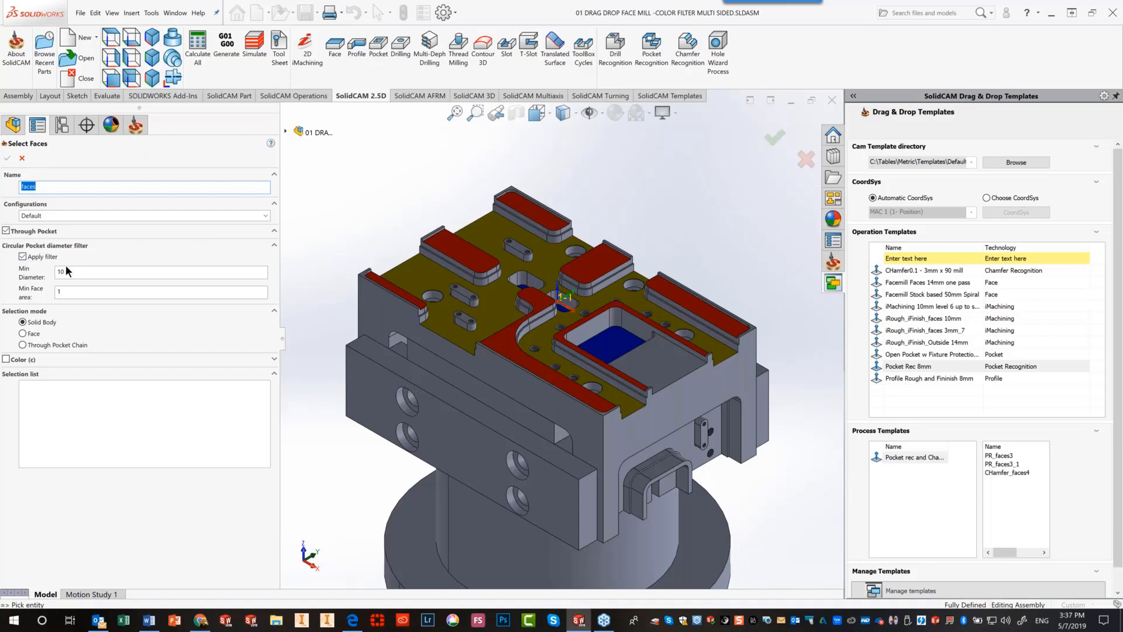
left_click_drag(69, 271, 26, 267)
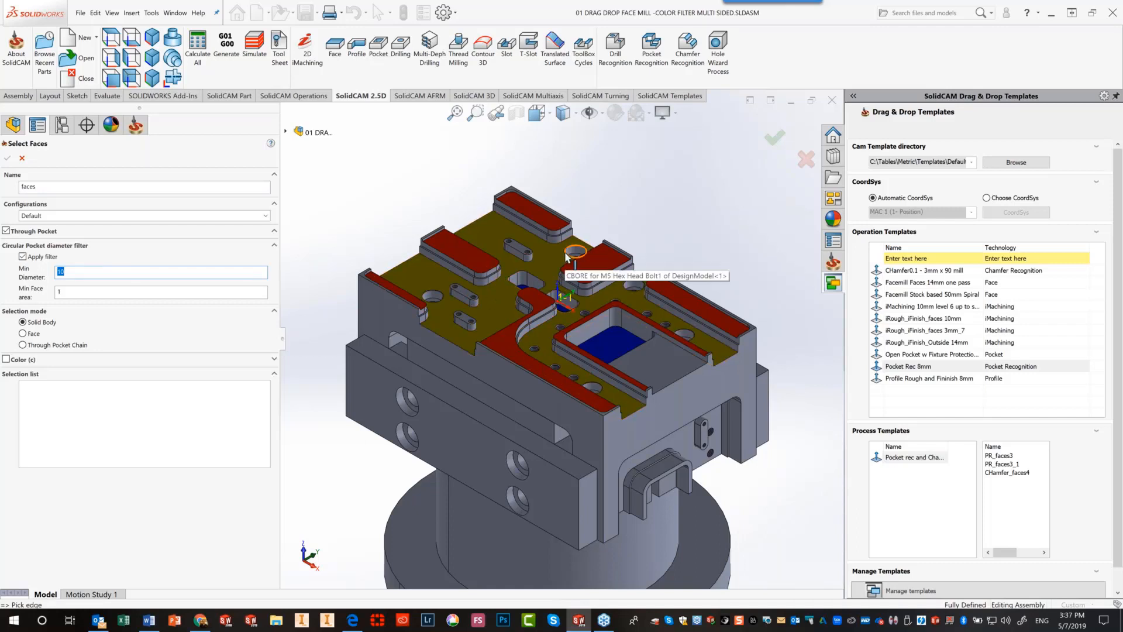
type("12.5")
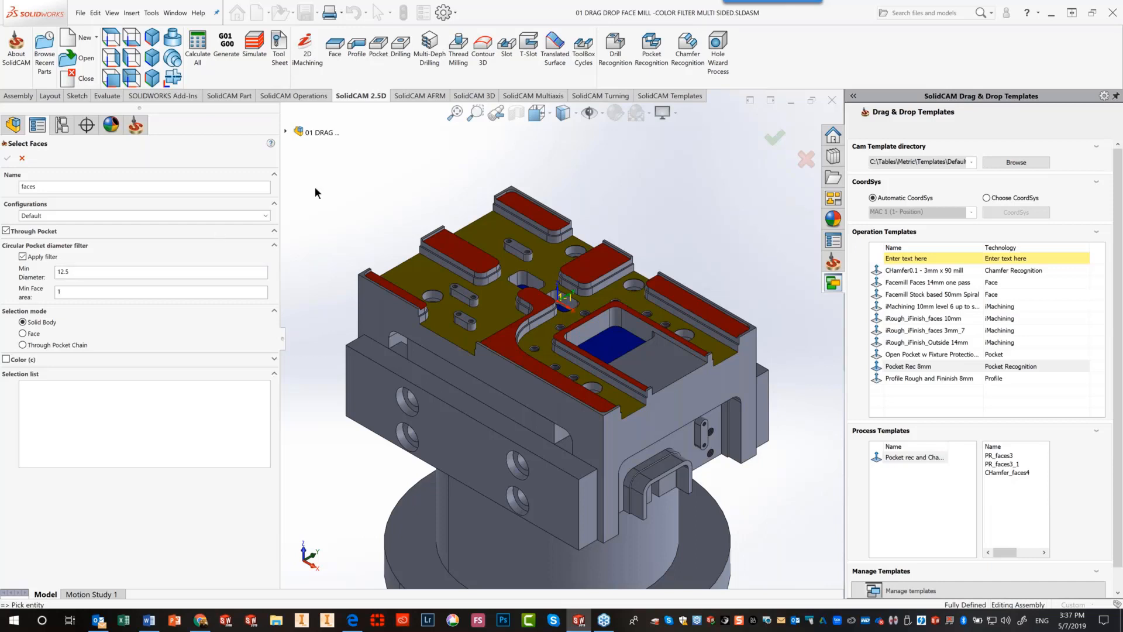
left_click(416, 272)
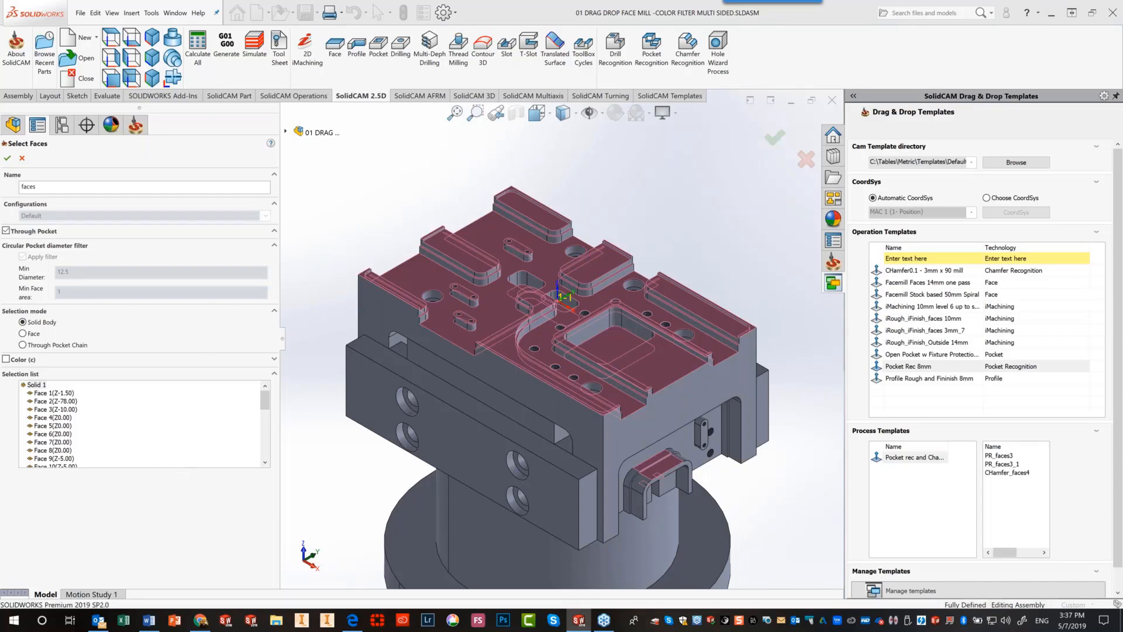
middle_click_drag(584, 190, 585, 242)
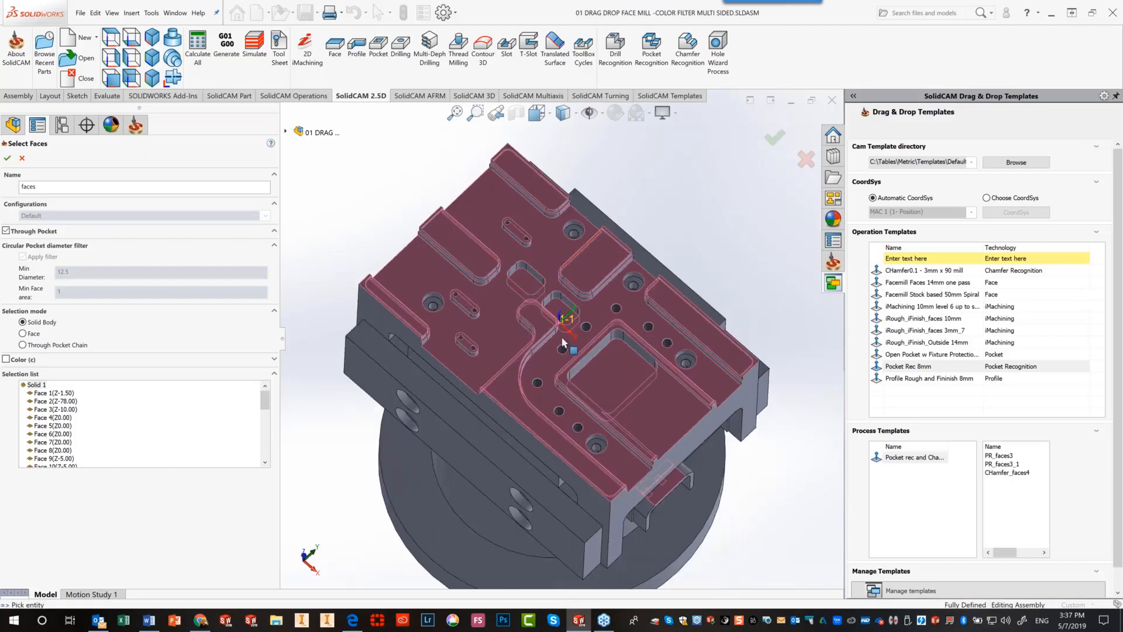
middle_click_drag(563, 343, 563, 305)
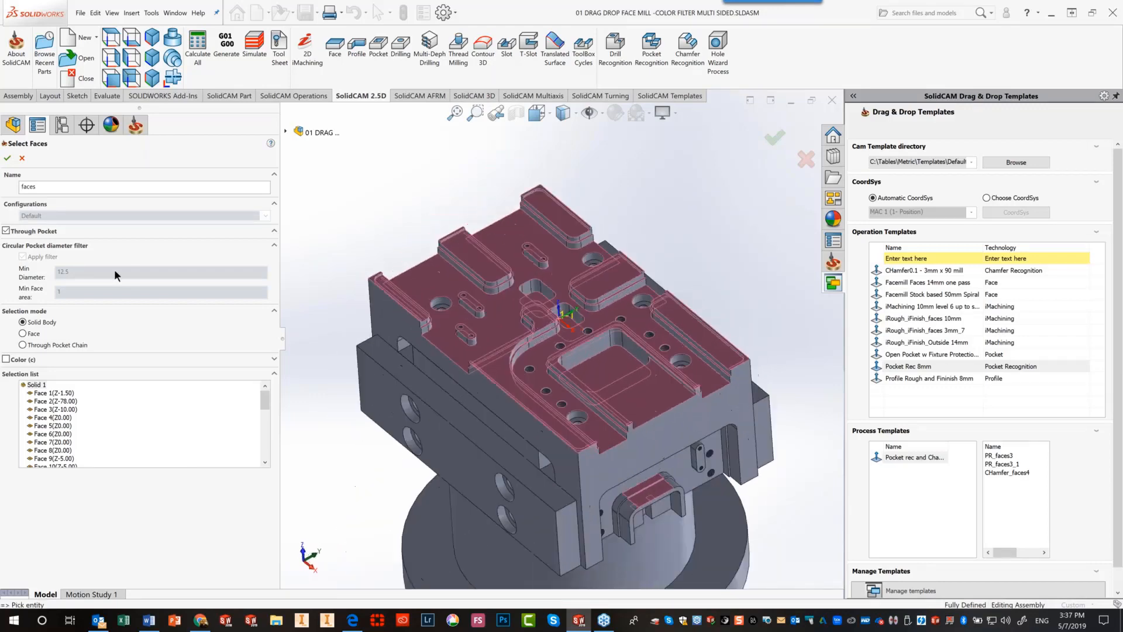
left_click(8, 159)
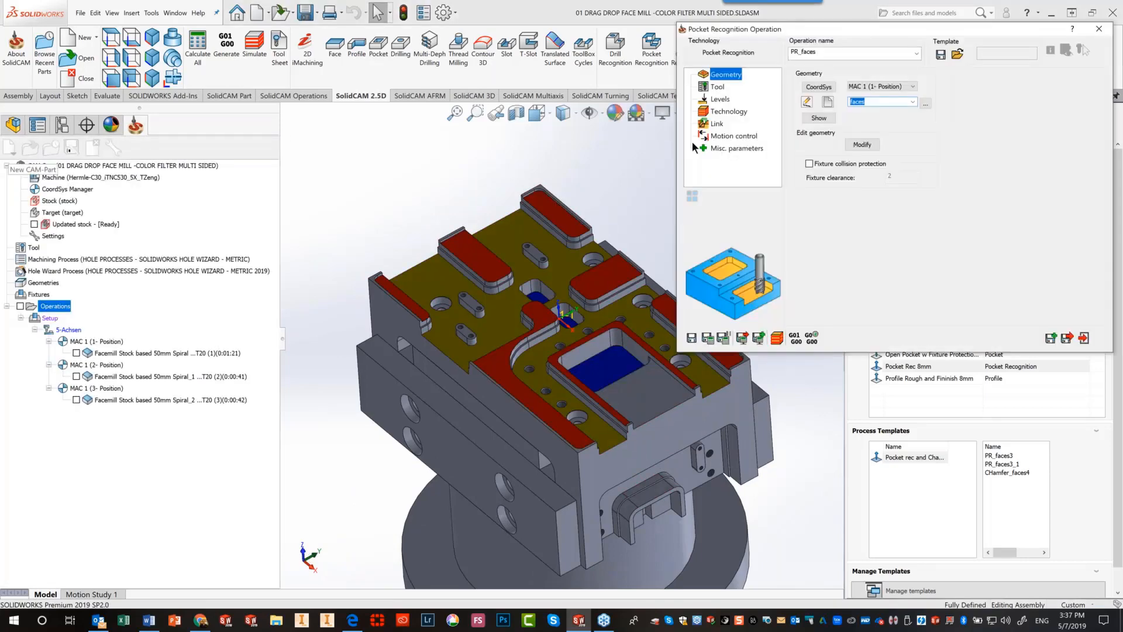
Assign tool number 2, the 8 mm end mill, to the pocket recognition operation
left_click(717, 87)
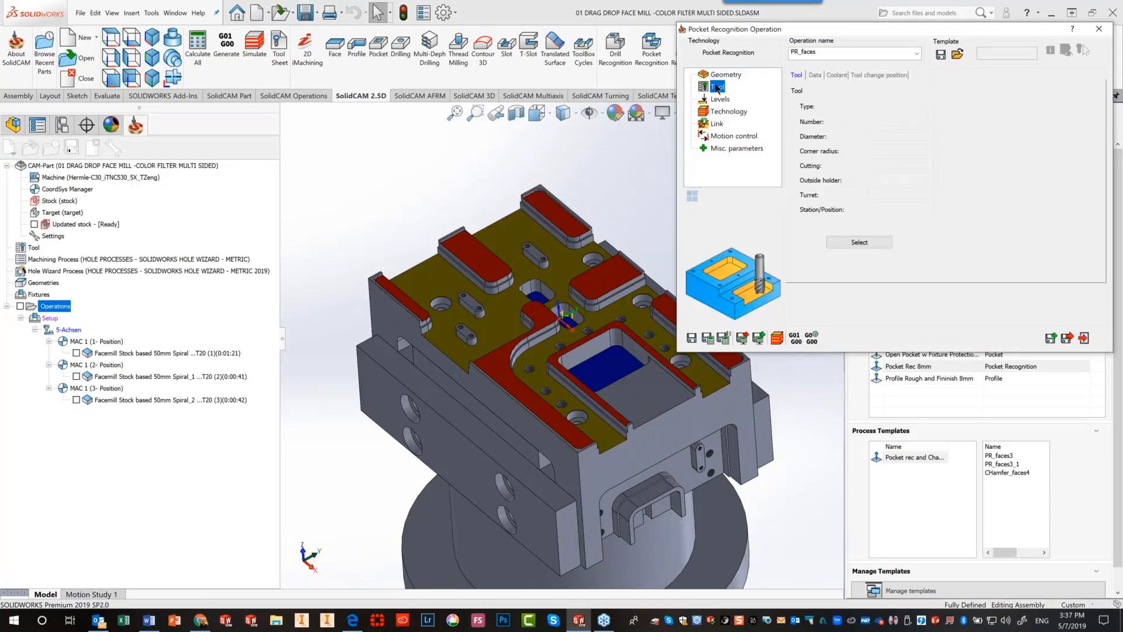
left_click(857, 240)
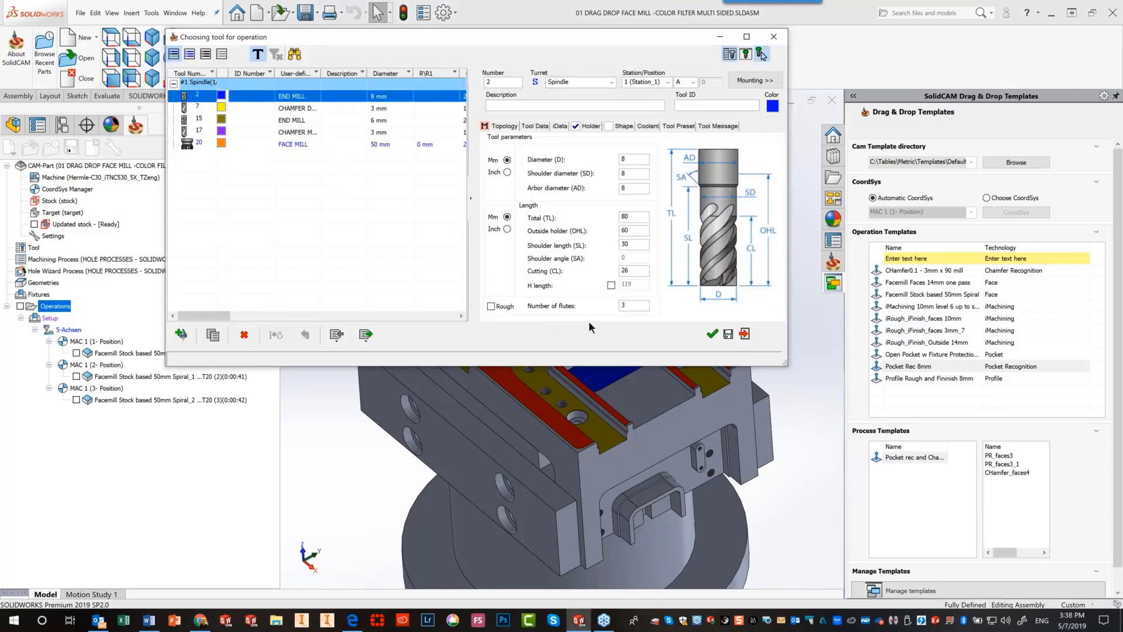
left_click(713, 334)
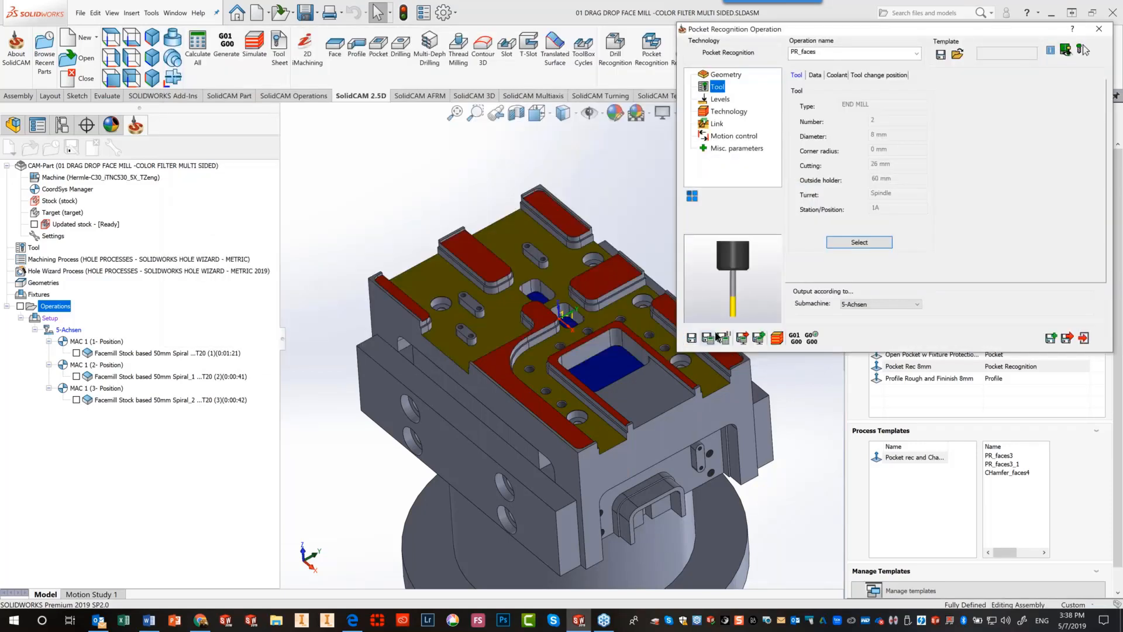
Review the milling levels, enable the one-way profile strategy for open pockets, and save and calculate the operation
left_click(724, 100)
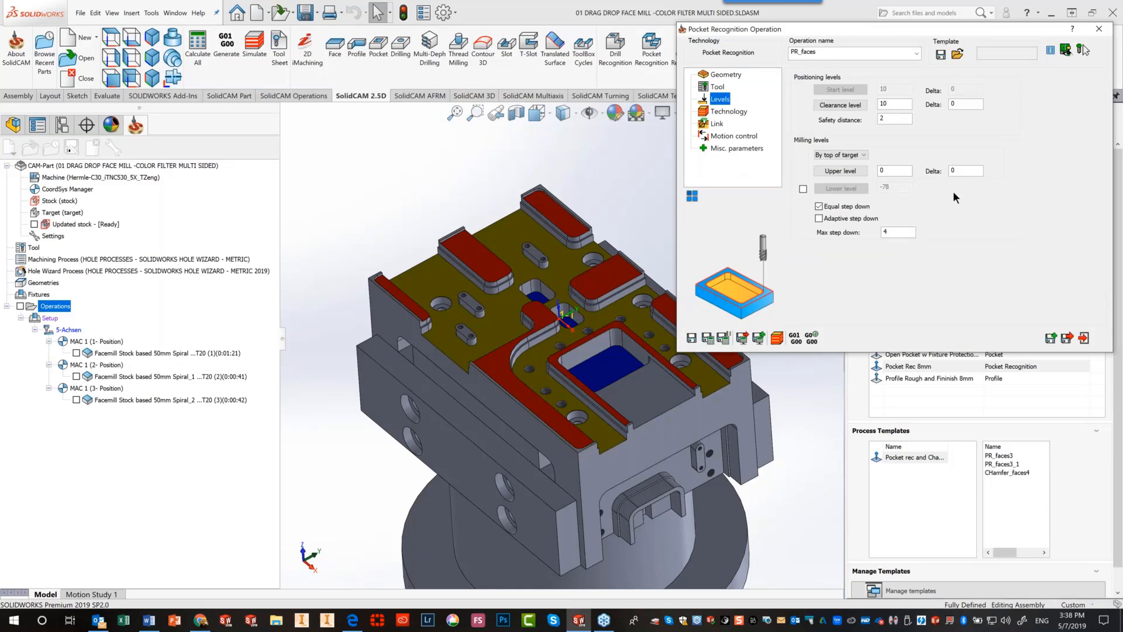
left_click(725, 114)
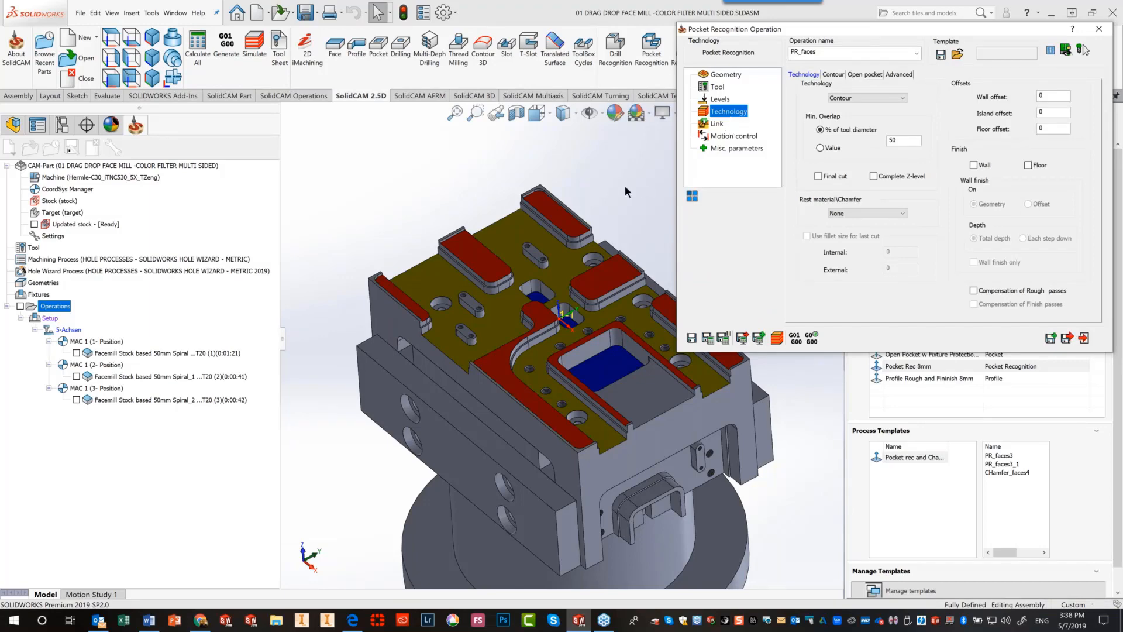
left_click(871, 75)
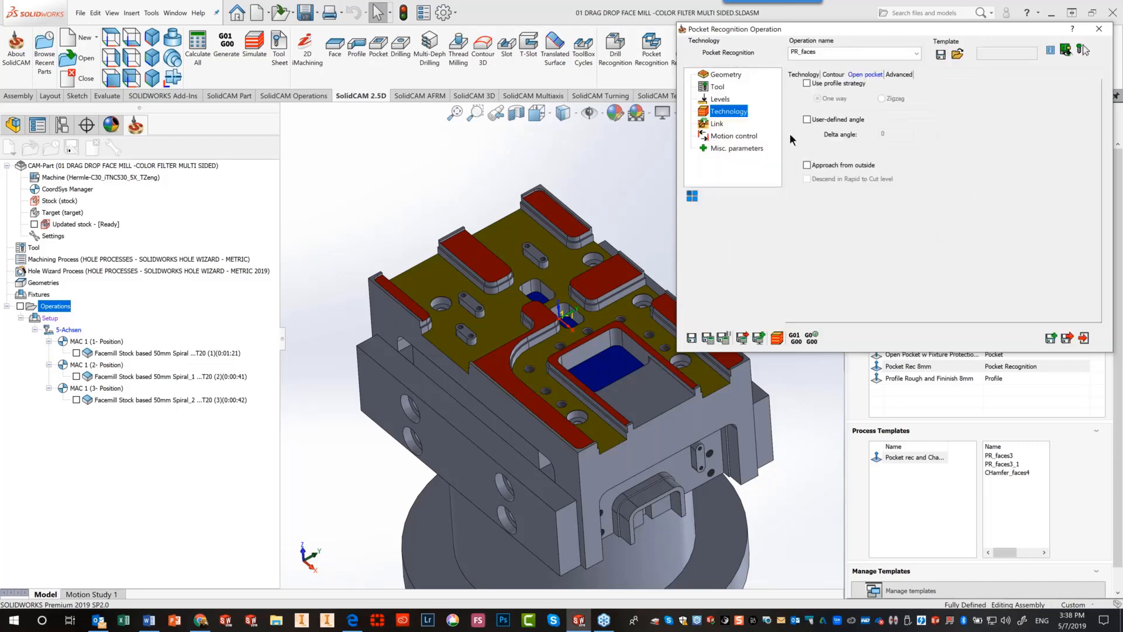
left_click(807, 85)
left_click(707, 339)
key("Return")
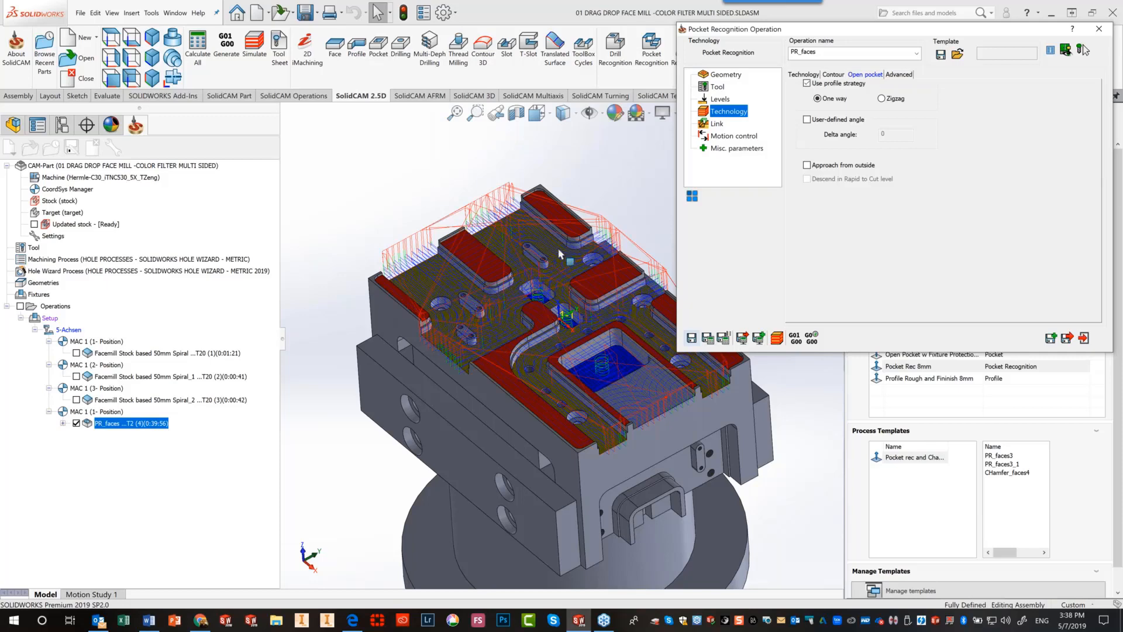
Inspect the calculated toolpath around the raised faces and play its SolidVerify simulation, adjusting the speed while it runs
scroll(560, 253, "down", 5)
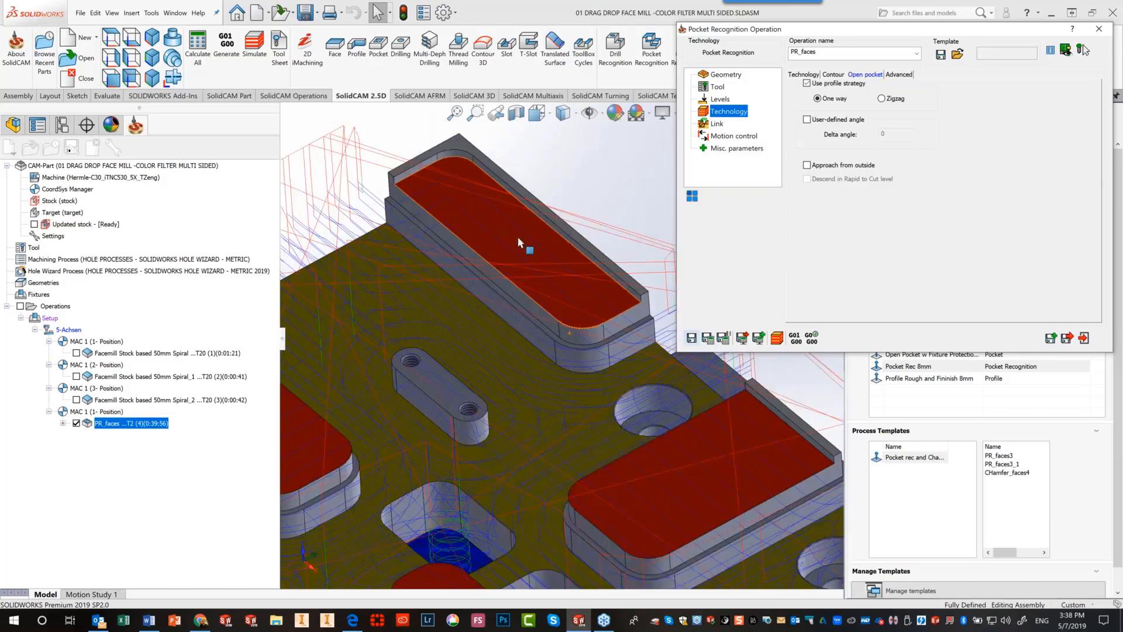
scroll(507, 311, "up", 5)
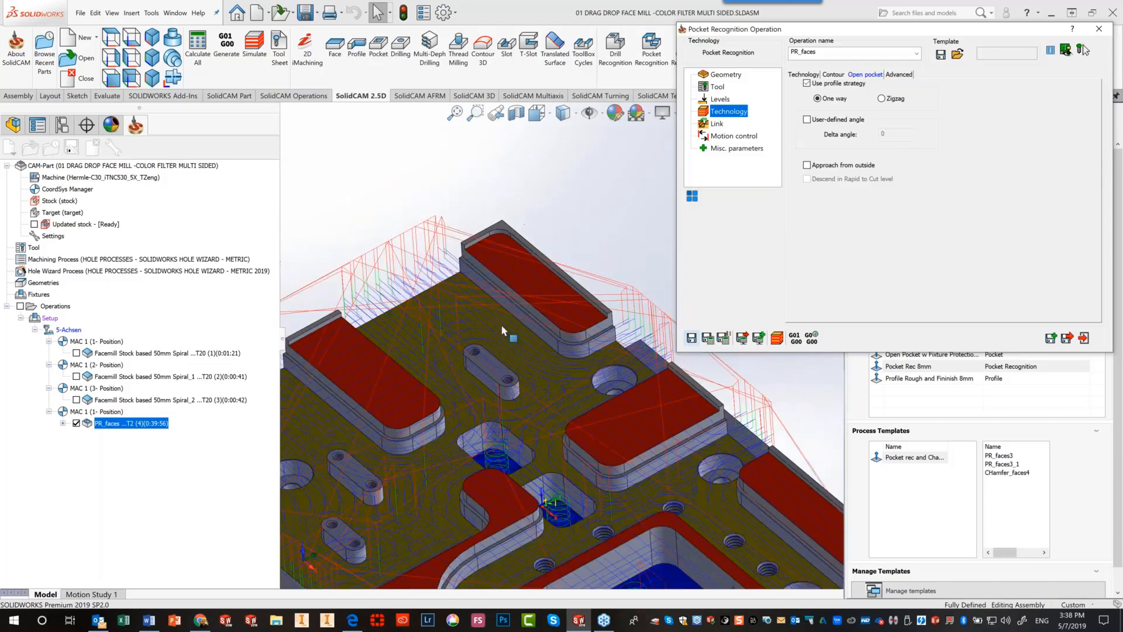
left_click(778, 338)
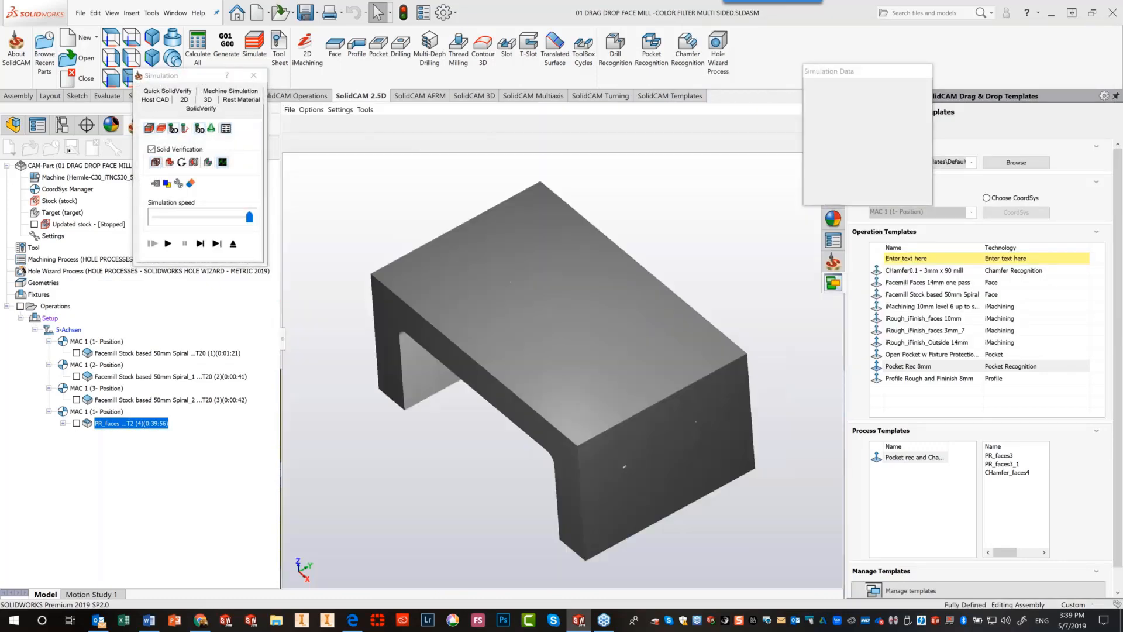
left_click(191, 208)
left_click(166, 237)
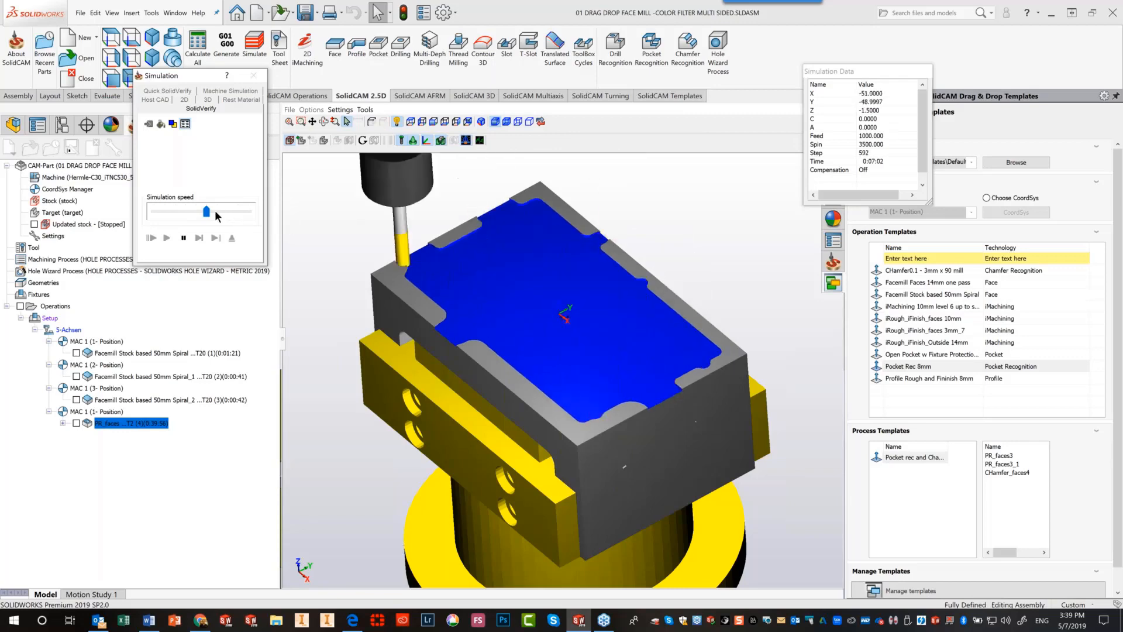
left_click_drag(207, 212, 222, 212)
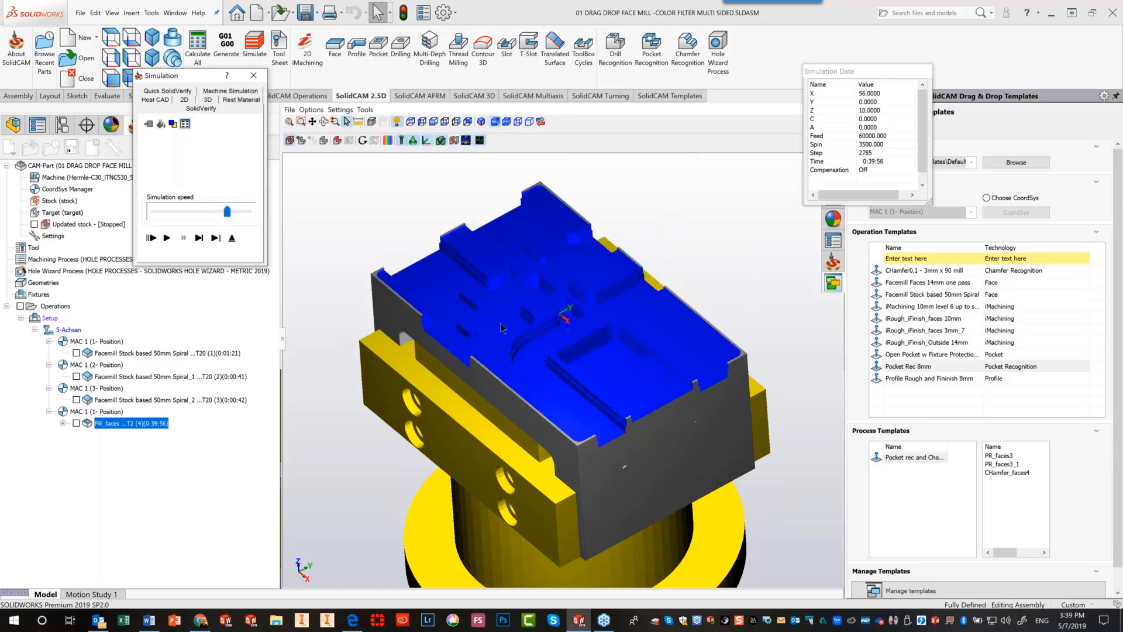
Examine the machined pockets and walls in the simulated stock up close and exit the simulation
scroll(559, 378, "up", 5)
scroll(560, 378, "up", 1)
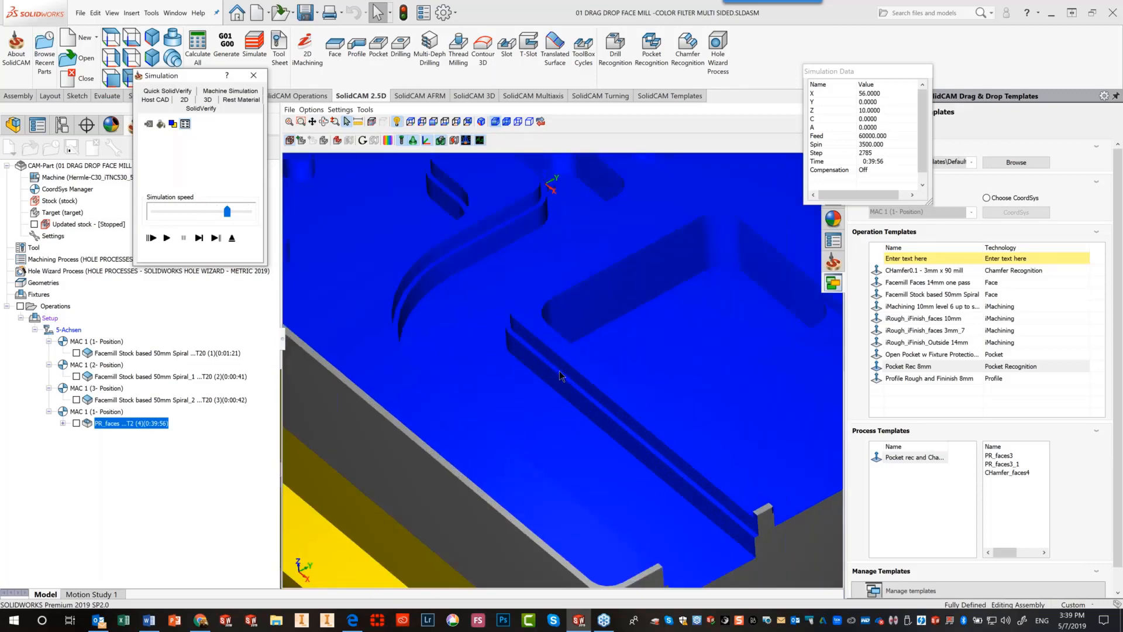
scroll(560, 376, "down", 6)
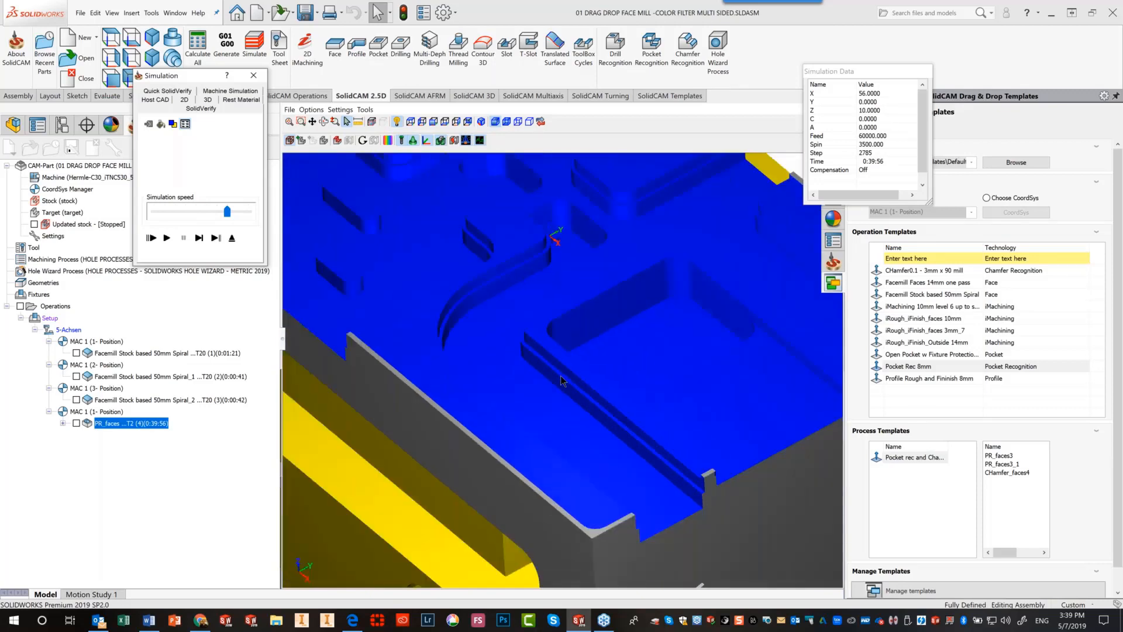
middle_click_drag(676, 347, 229, 279)
left_click(233, 239)
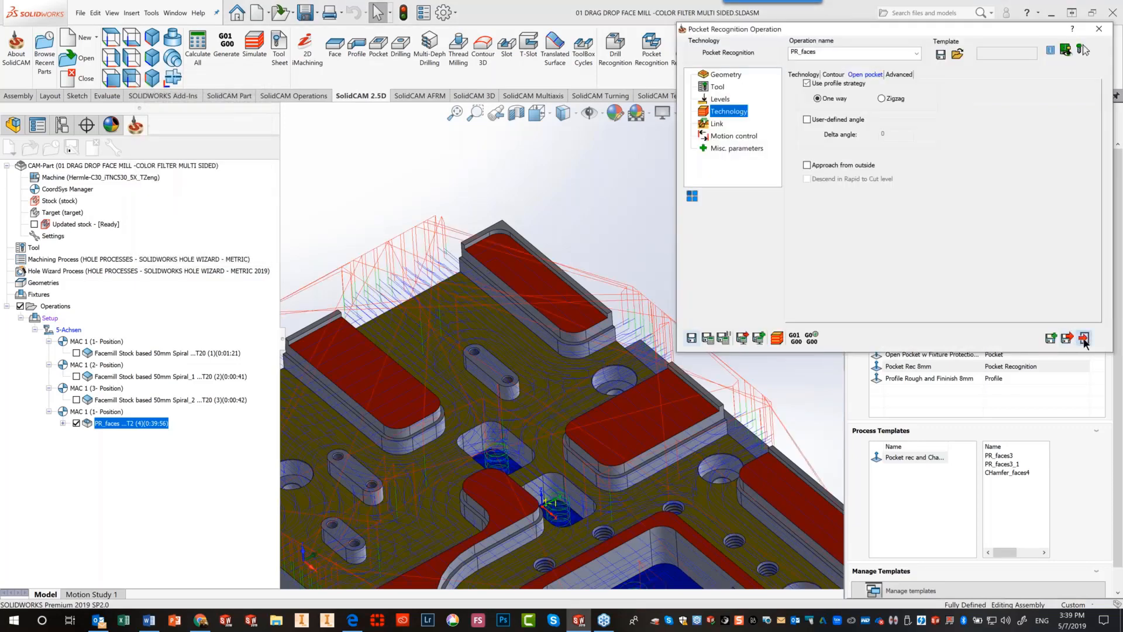
Close the pocket recognition operation and delete PR_faces from the operations tree
left_click(1084, 338)
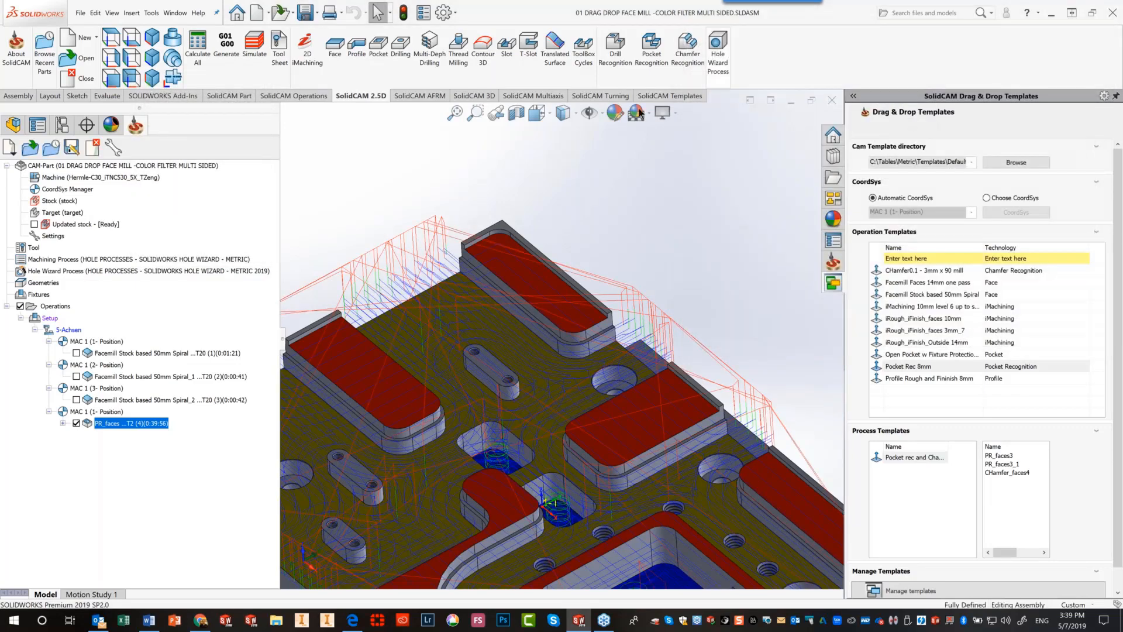
right_click(123, 422)
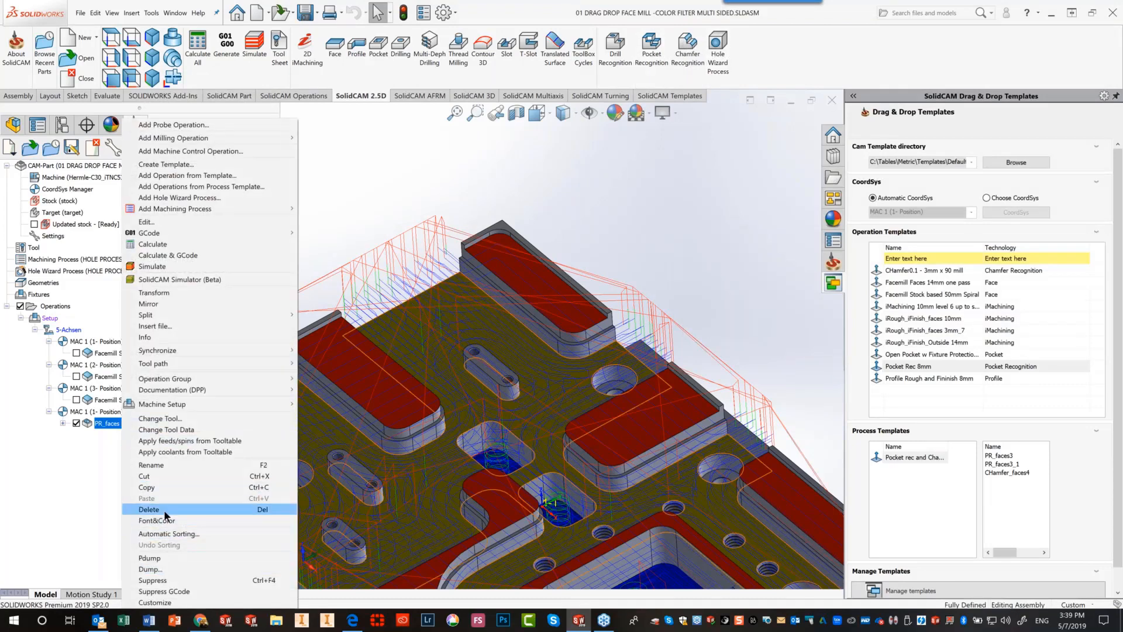
left_click(150, 509)
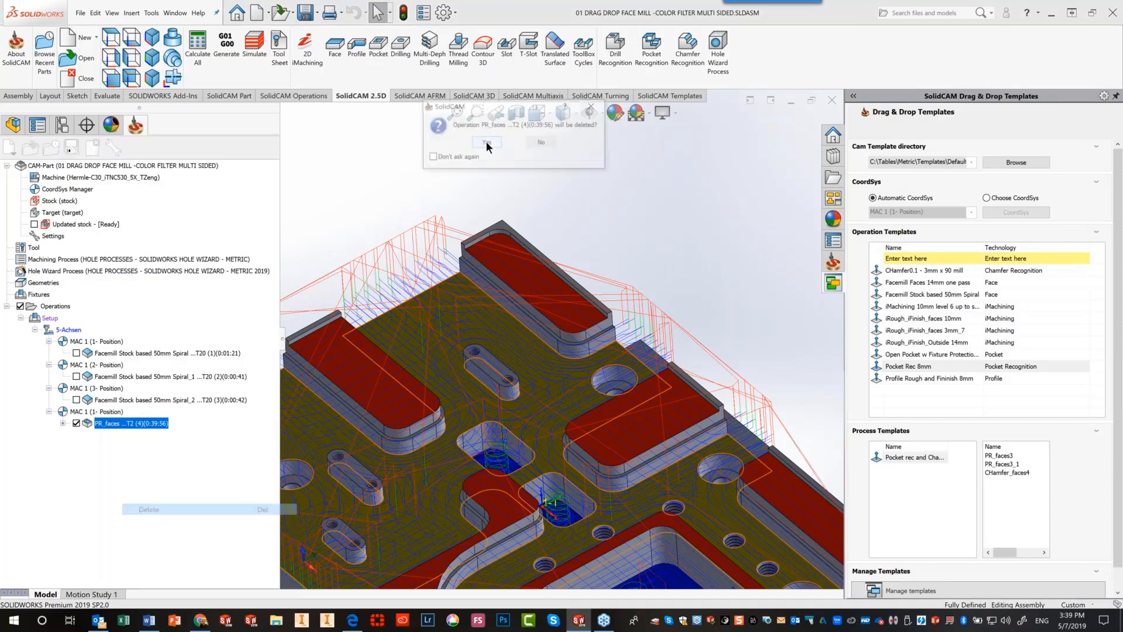
left_click(486, 141)
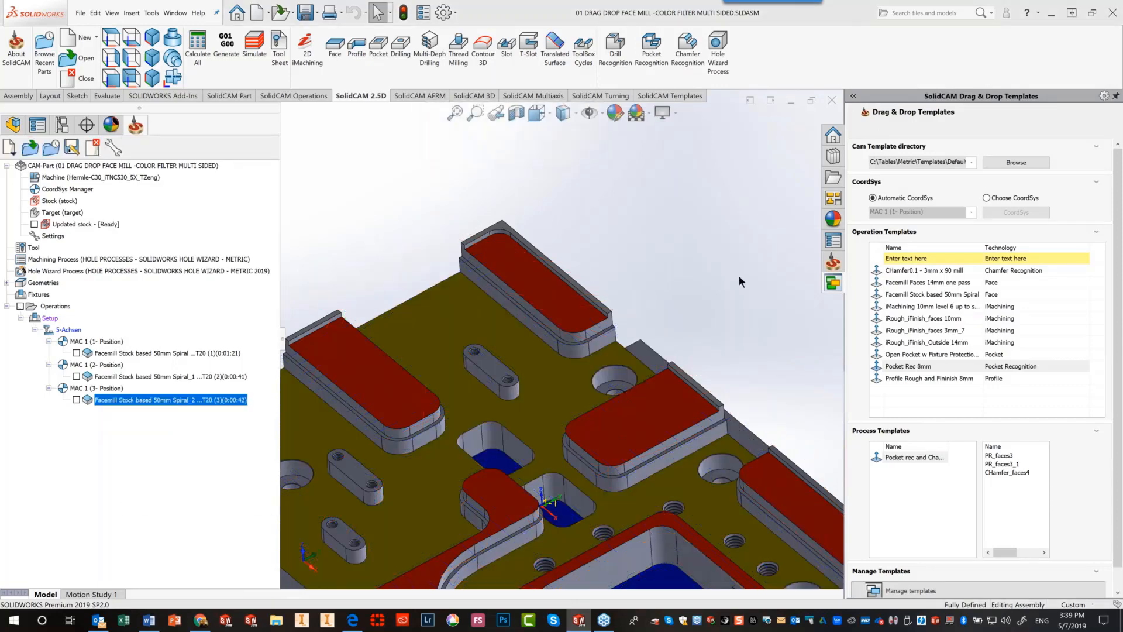
Apply the Pocket Rec 8mm operation template to the part and hide the new operation's toolpath
scroll(739, 275, "down", 6)
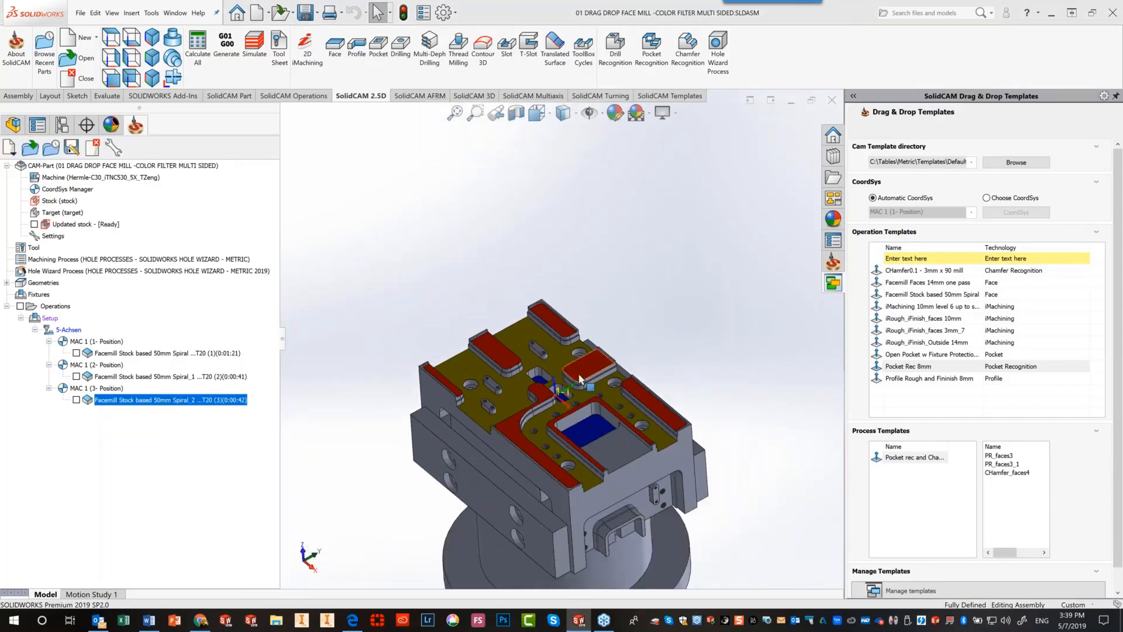
scroll(615, 326, "up", 2)
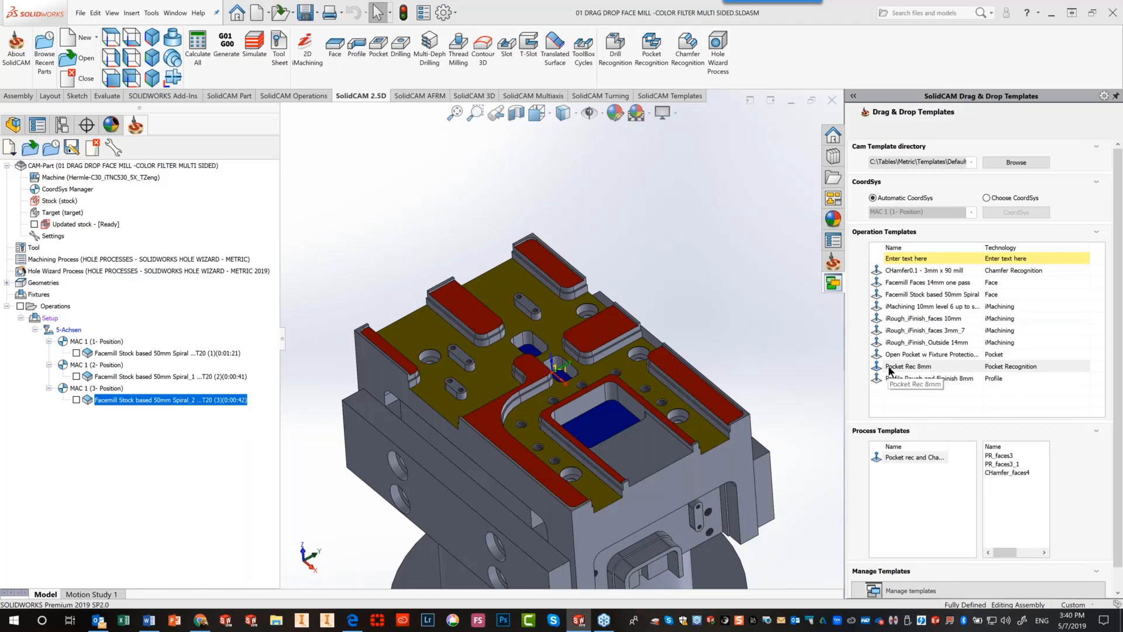
left_click_drag(888, 365, 672, 403)
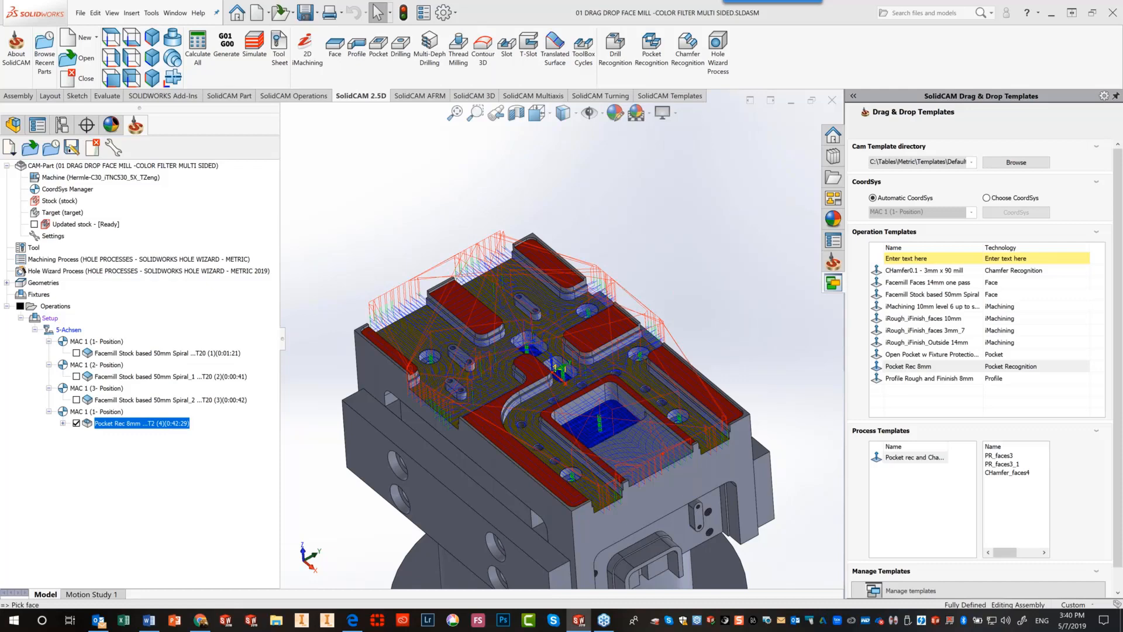
left_click(77, 423)
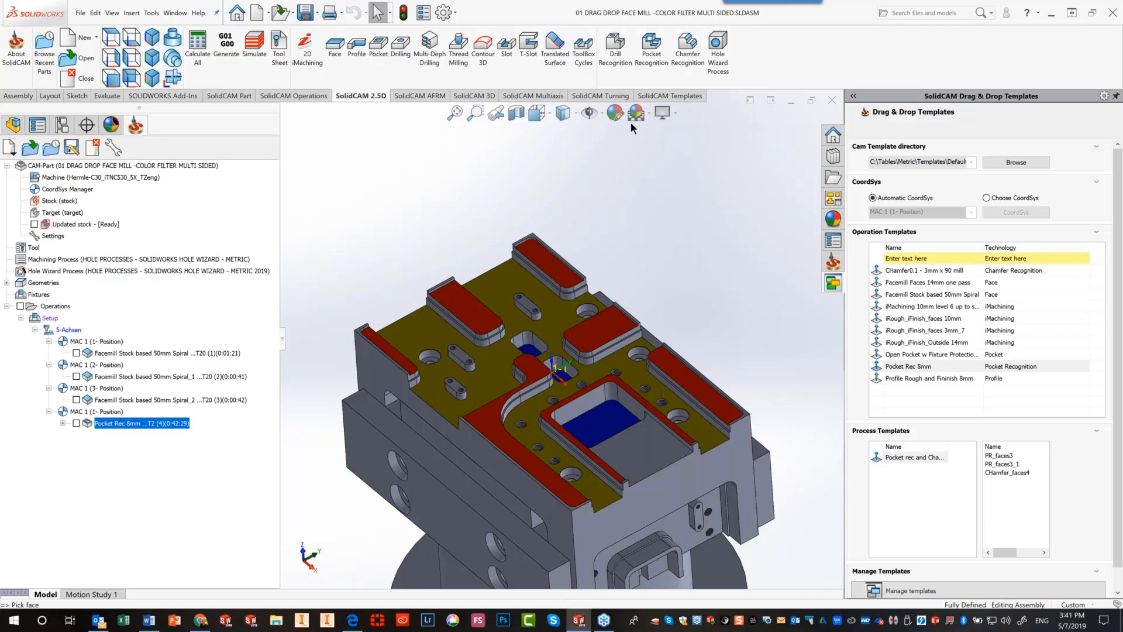
Start a Chamfer Recognition operation on the part's solid body with a 12.5 minimum diameter filter, and enable 3D model protection against the target
left_click(685, 62)
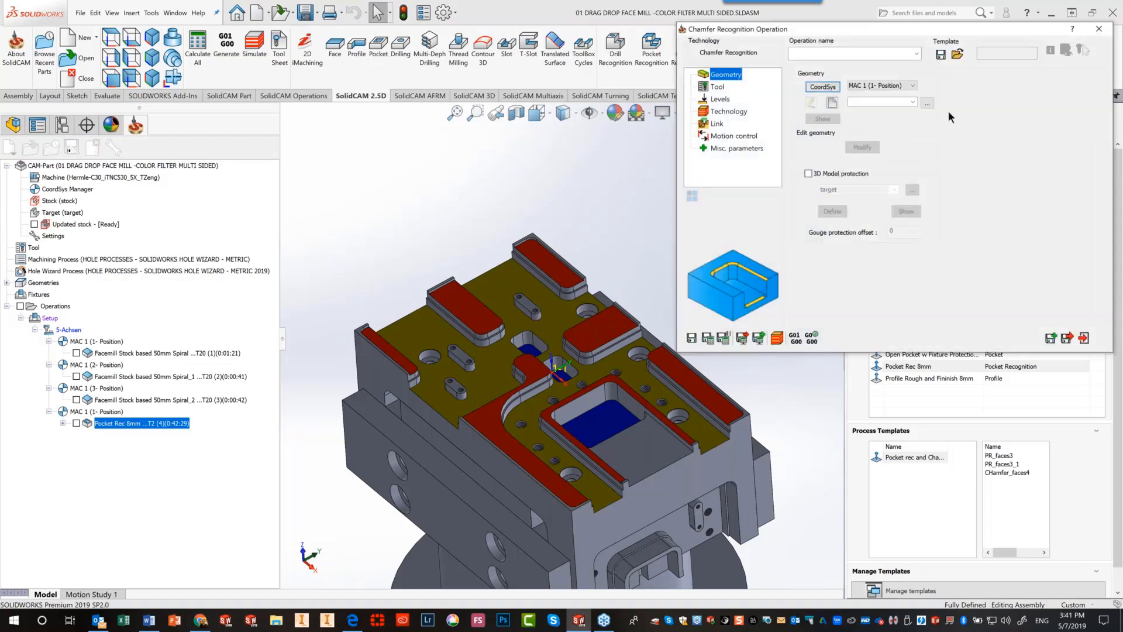
left_click(831, 104)
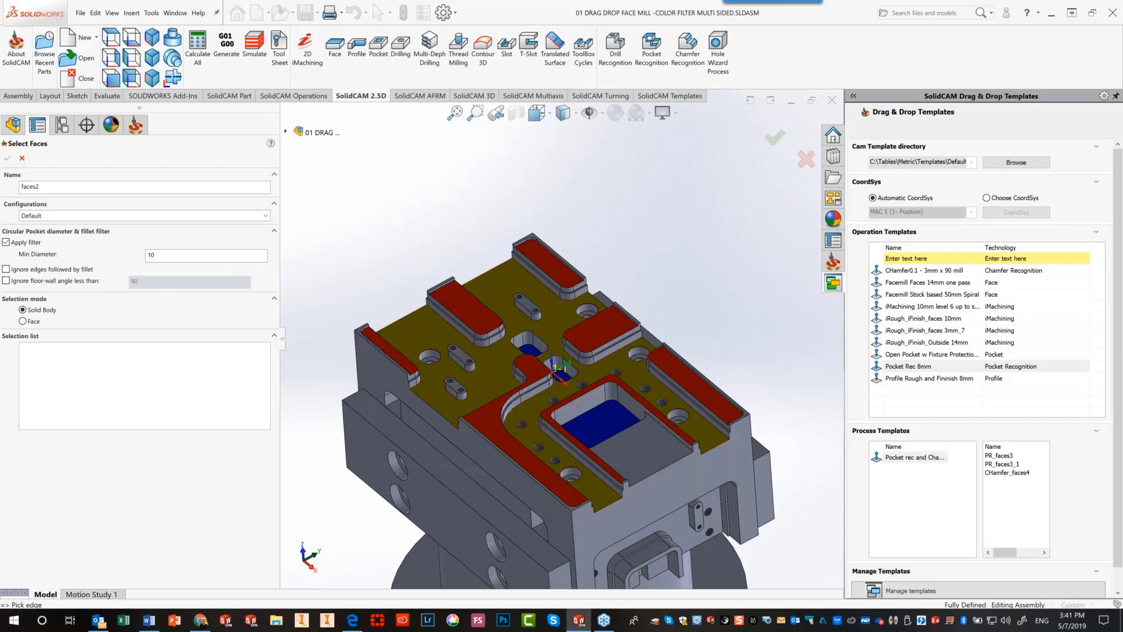
left_click(227, 256)
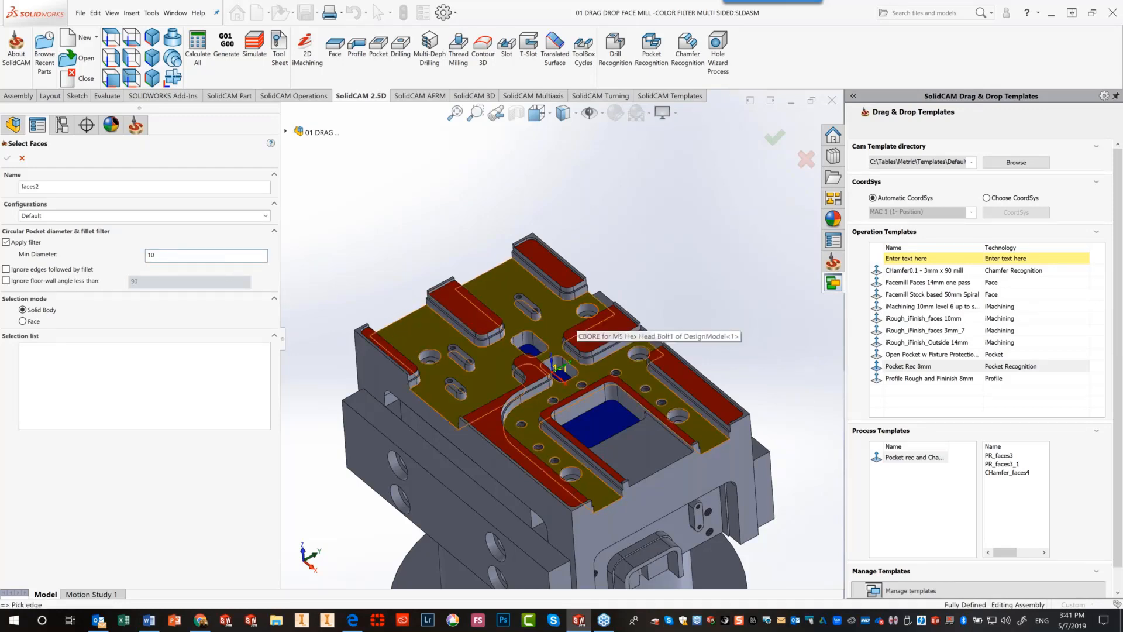
key("BackSpace")
type("2.5")
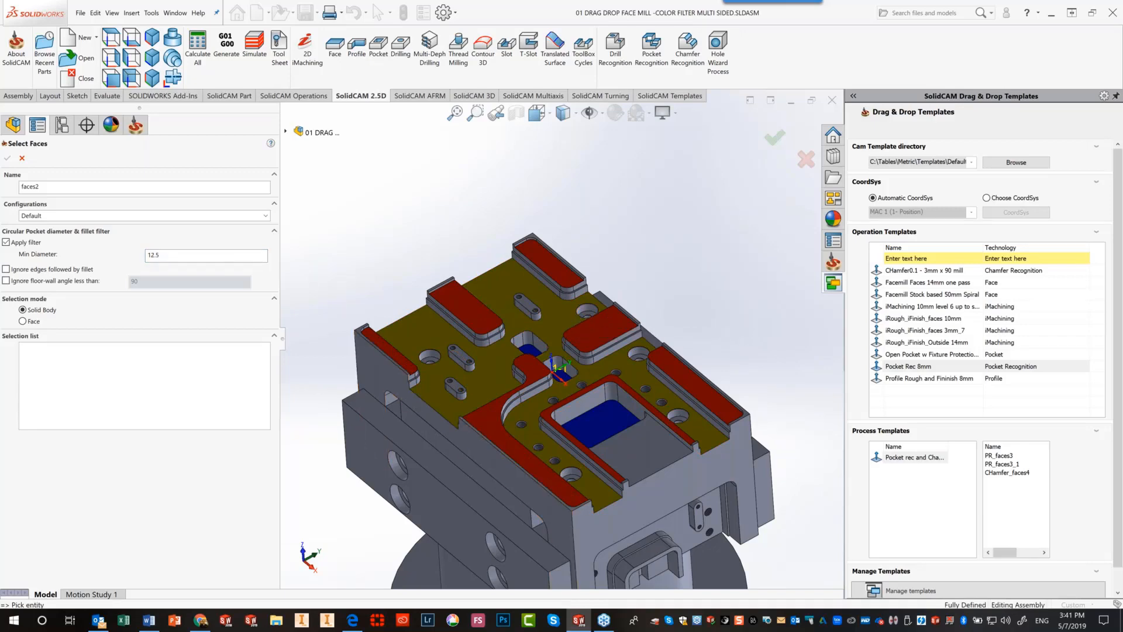
left_click(416, 334)
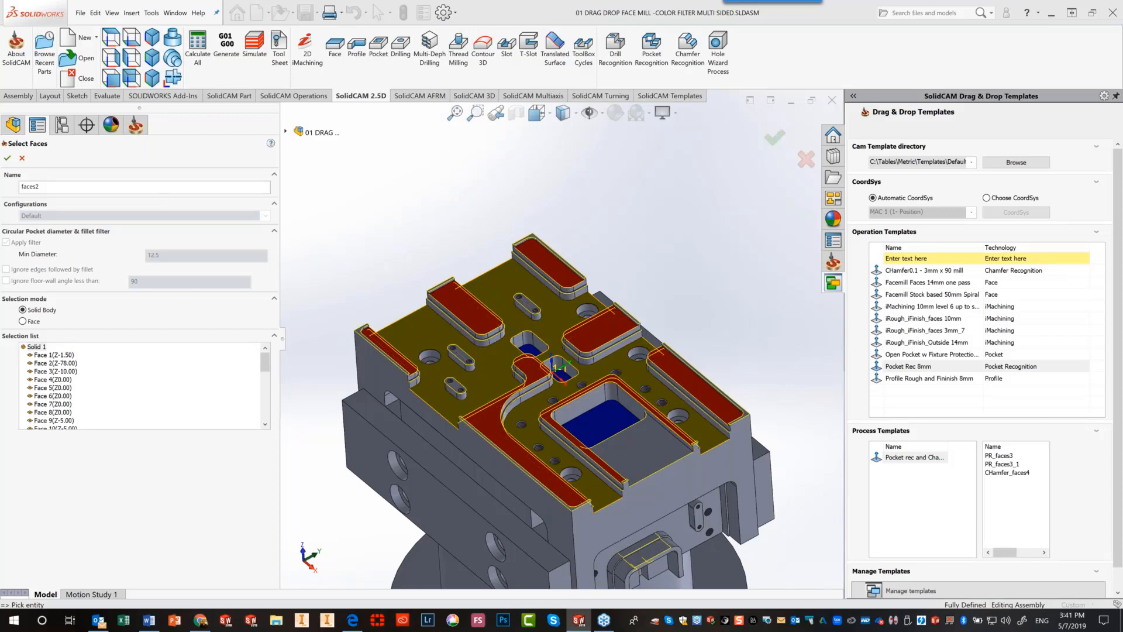
left_click(9, 158)
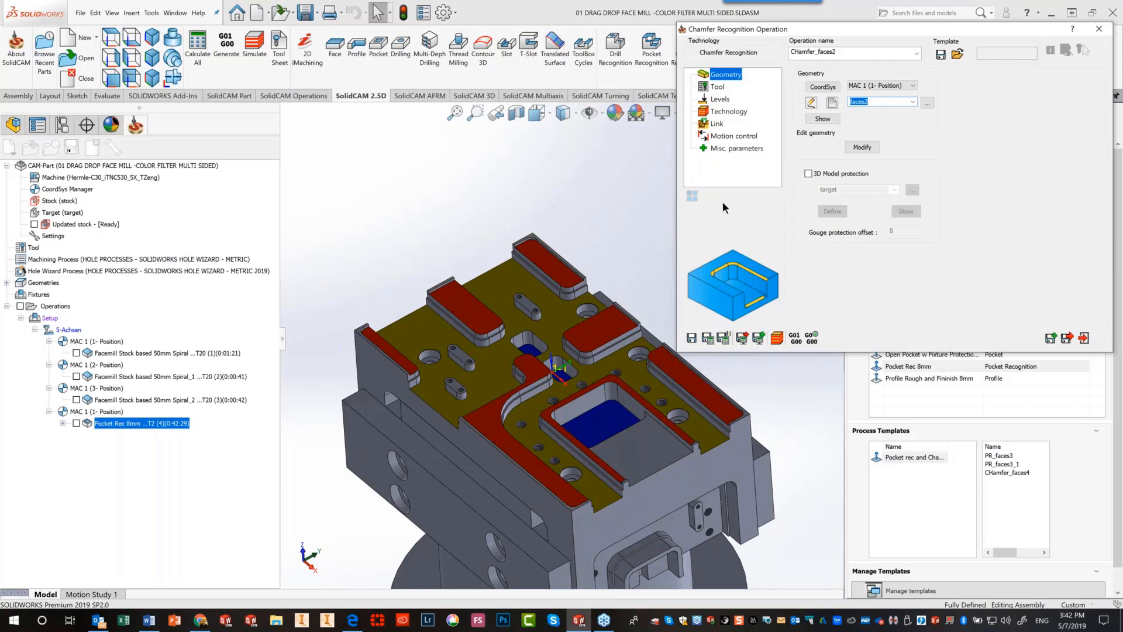
left_click(808, 173)
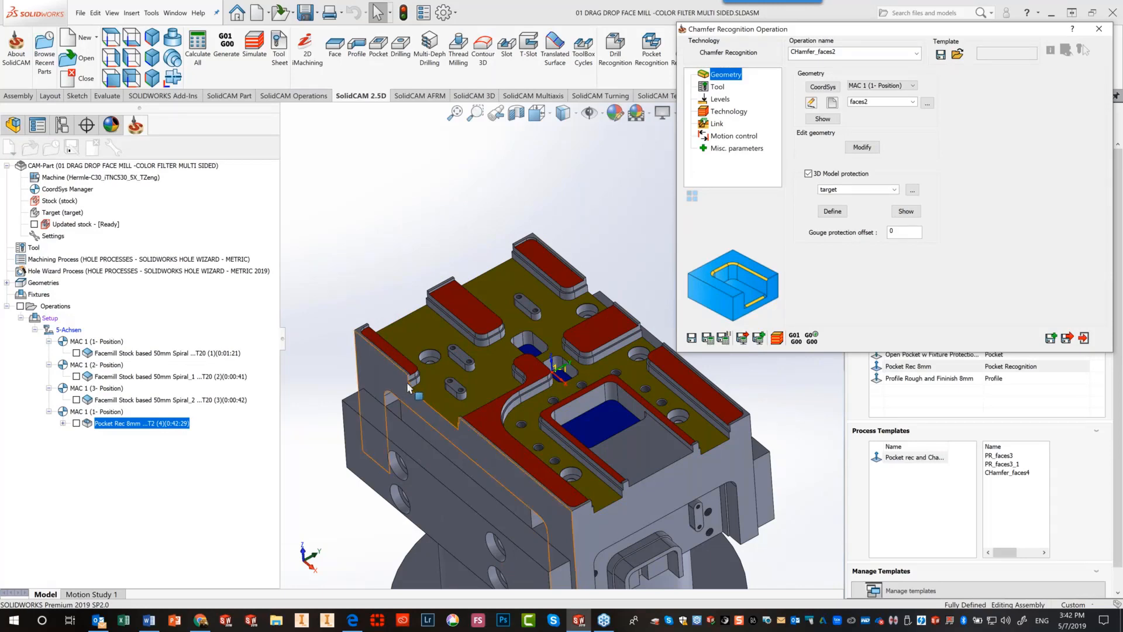
Assign tool number 7, the 3 mm chamfer drill, to the chamfer recognition operation
left_click(717, 86)
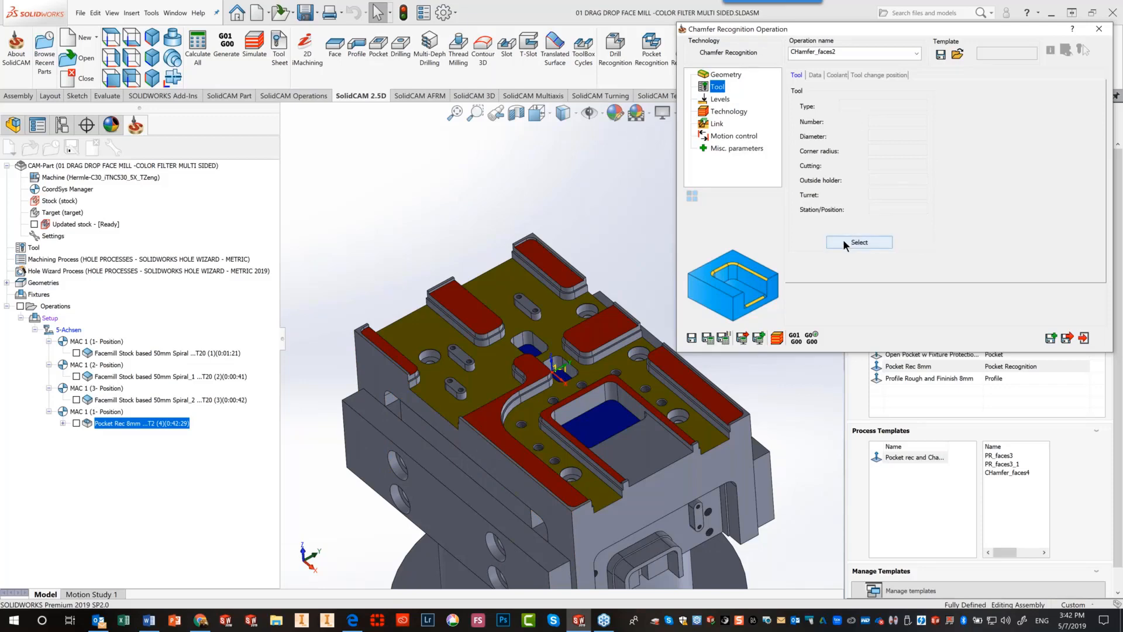
left_click(844, 240)
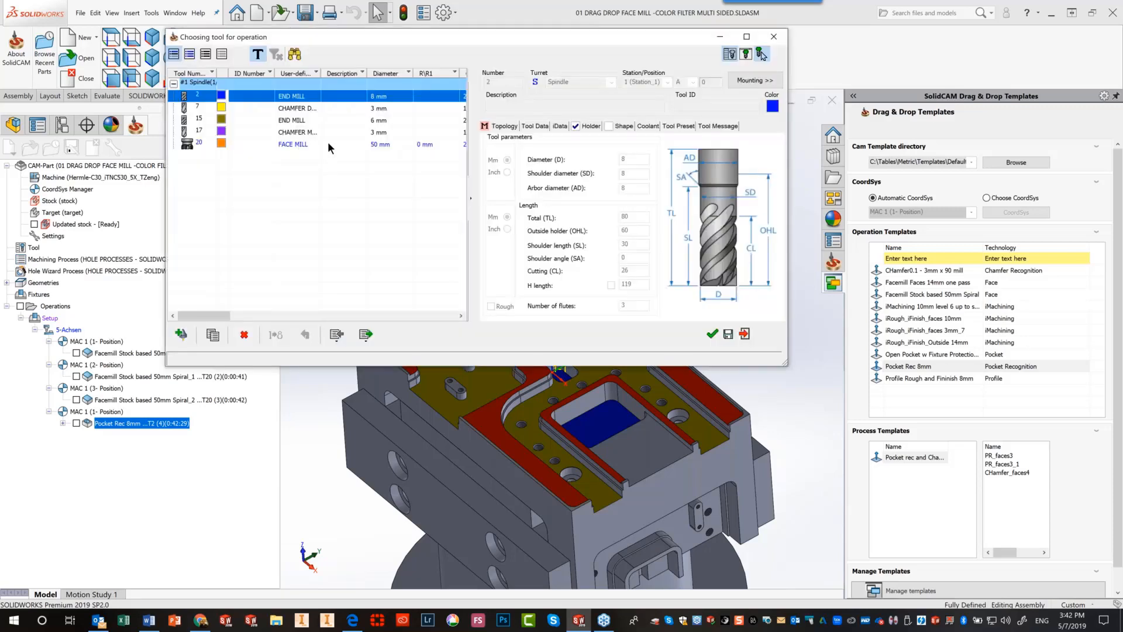
left_click(326, 107)
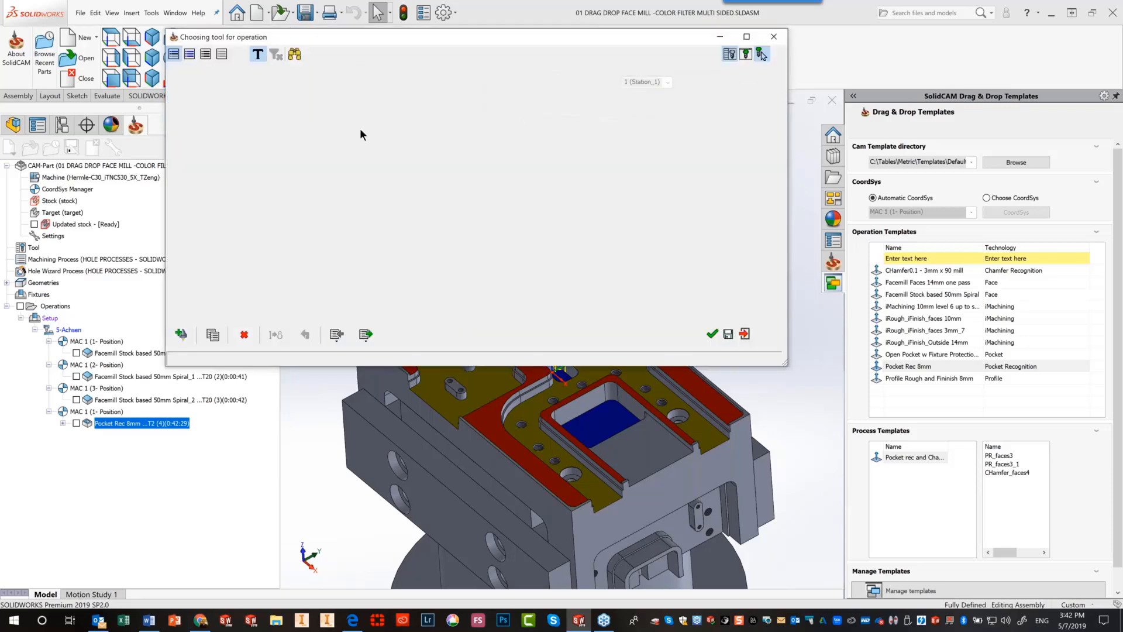
left_click(709, 334)
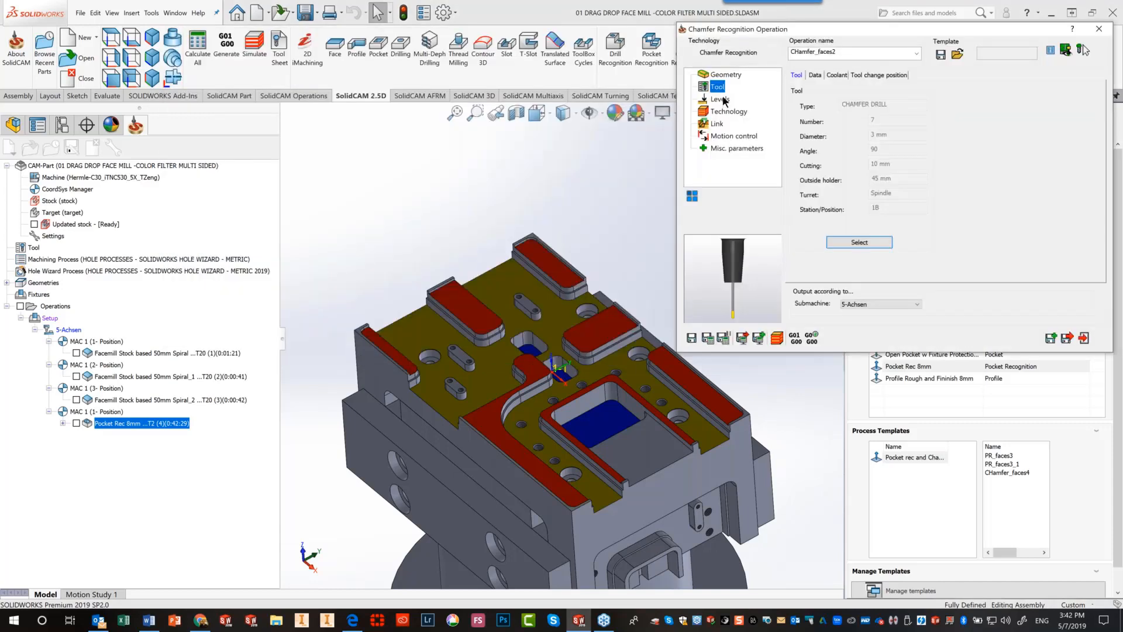
Set the chamfer depth to 0.1 and the cutting diameter to 2, and save and calculate the operation
left_click(720, 99)
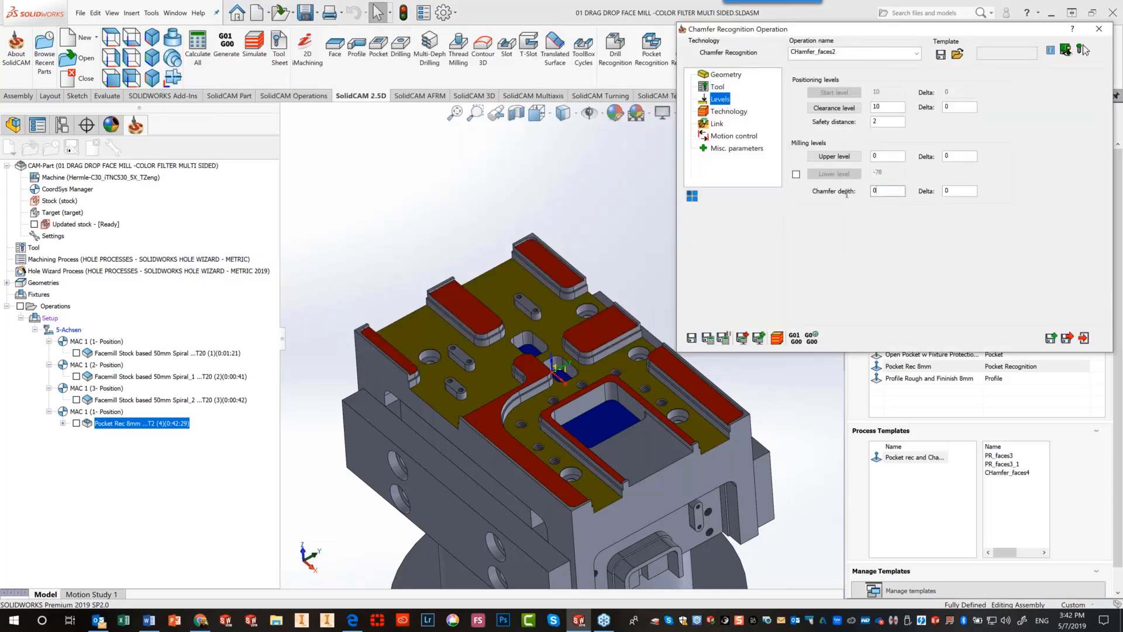
double_click(883, 191)
type(".1")
left_click(732, 111)
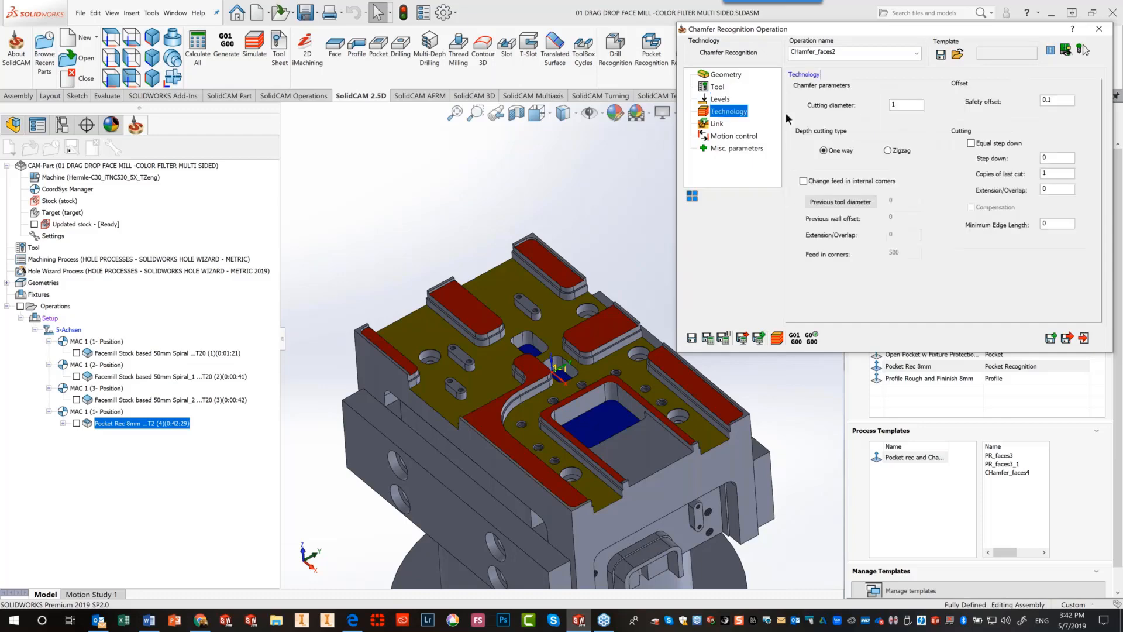
double_click(903, 103)
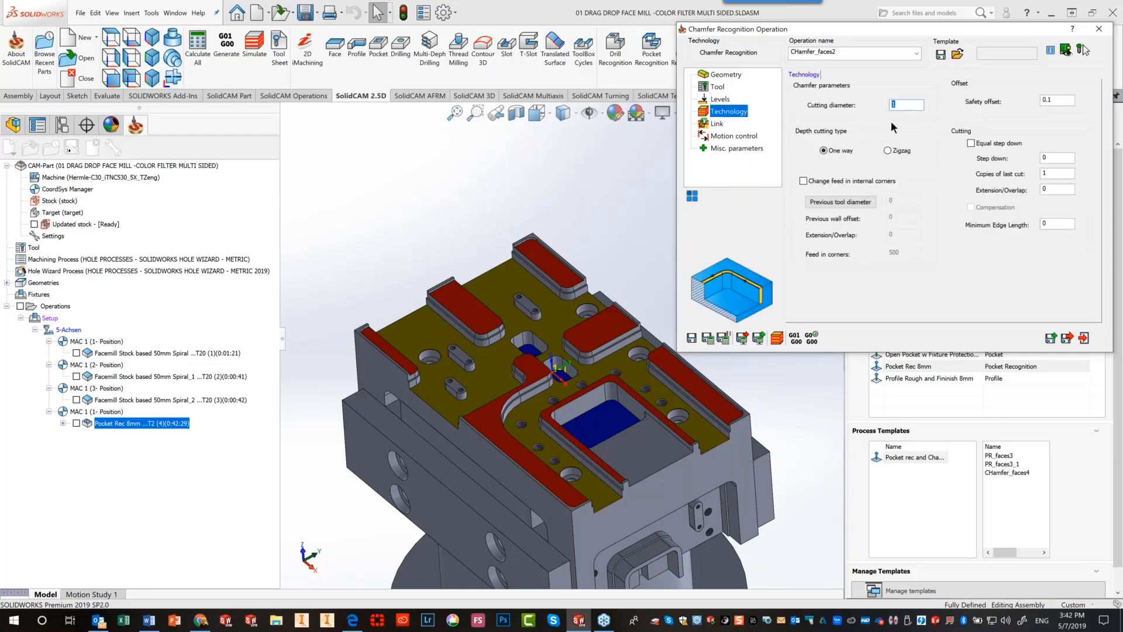
mouse_move(908, 102)
left_click(707, 339)
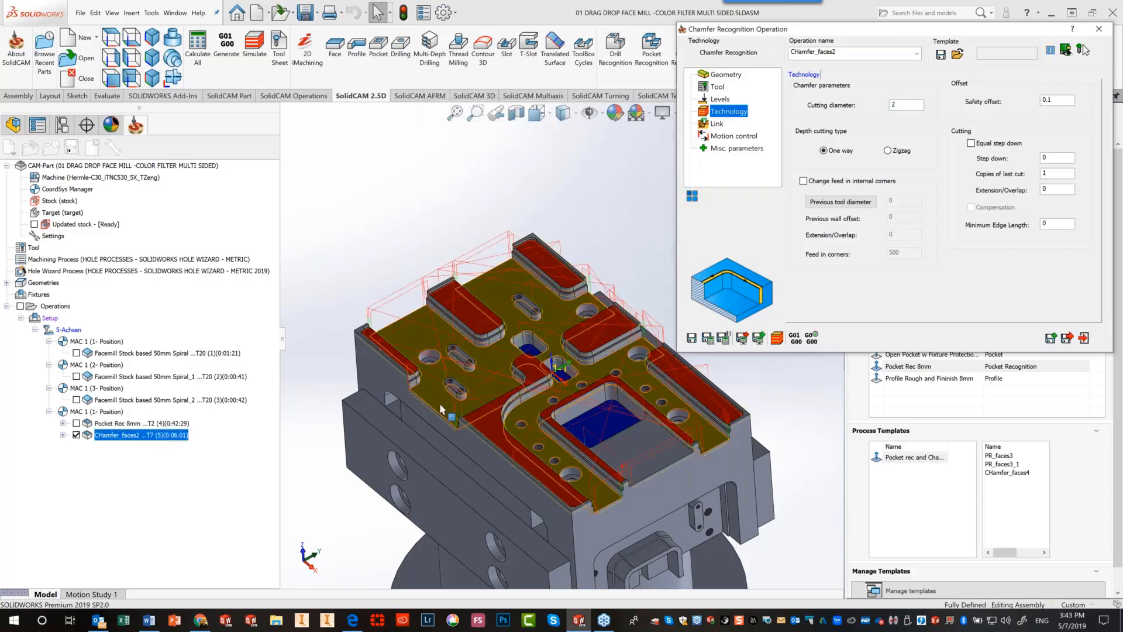
Play the chamfer operation's SolidVerify simulation at a reduced speed, inspect the chamfered edges up close, and exit the simulation
left_click(776, 338)
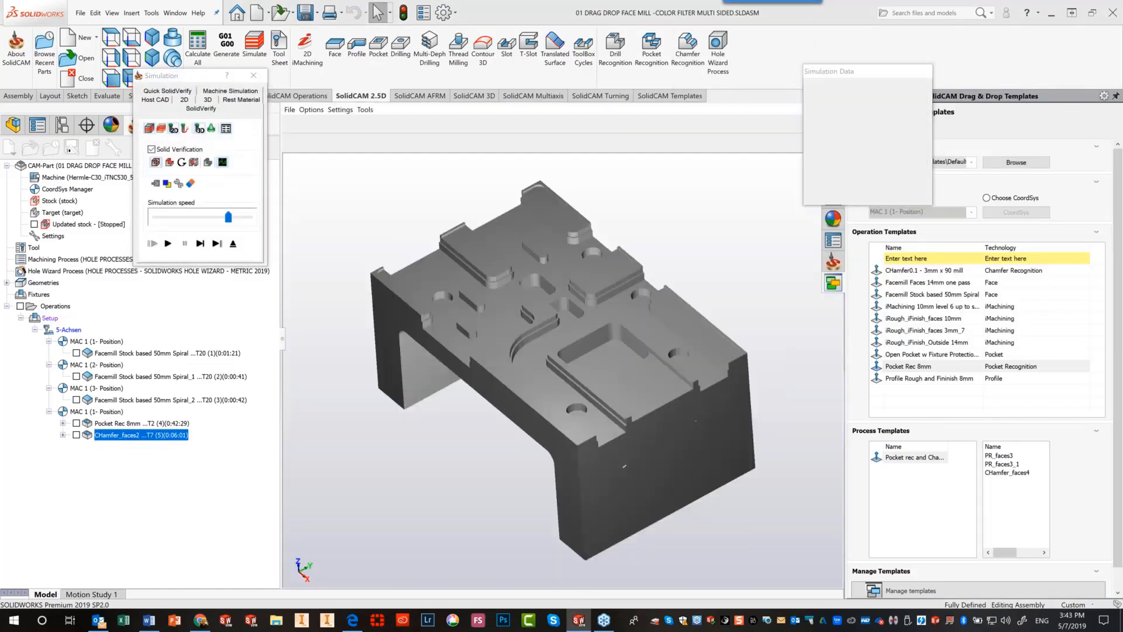
left_click(167, 238)
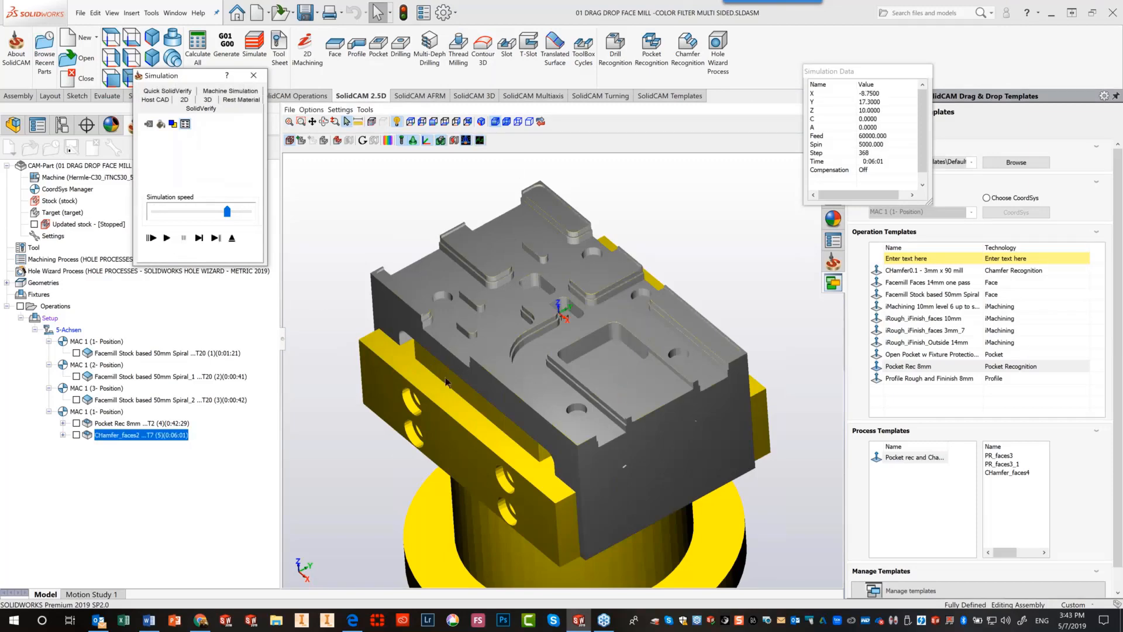
scroll(460, 374, "up", 5)
left_click_drag(227, 212, 206, 212)
left_click(166, 237)
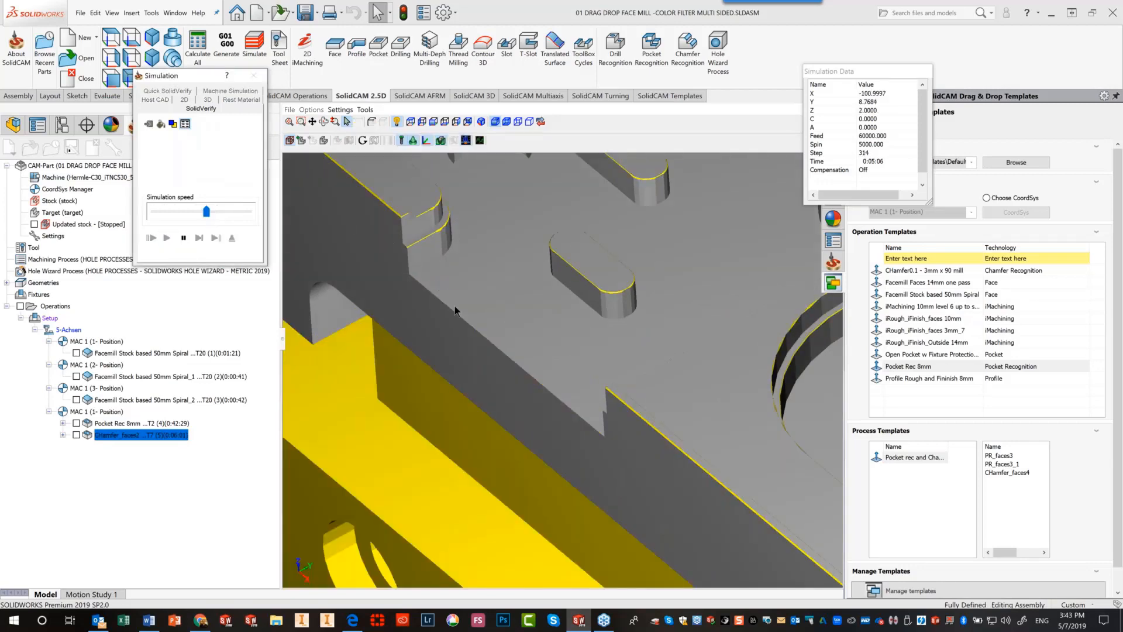
scroll(385, 294, "up", 3)
scroll(386, 292, "up", 4)
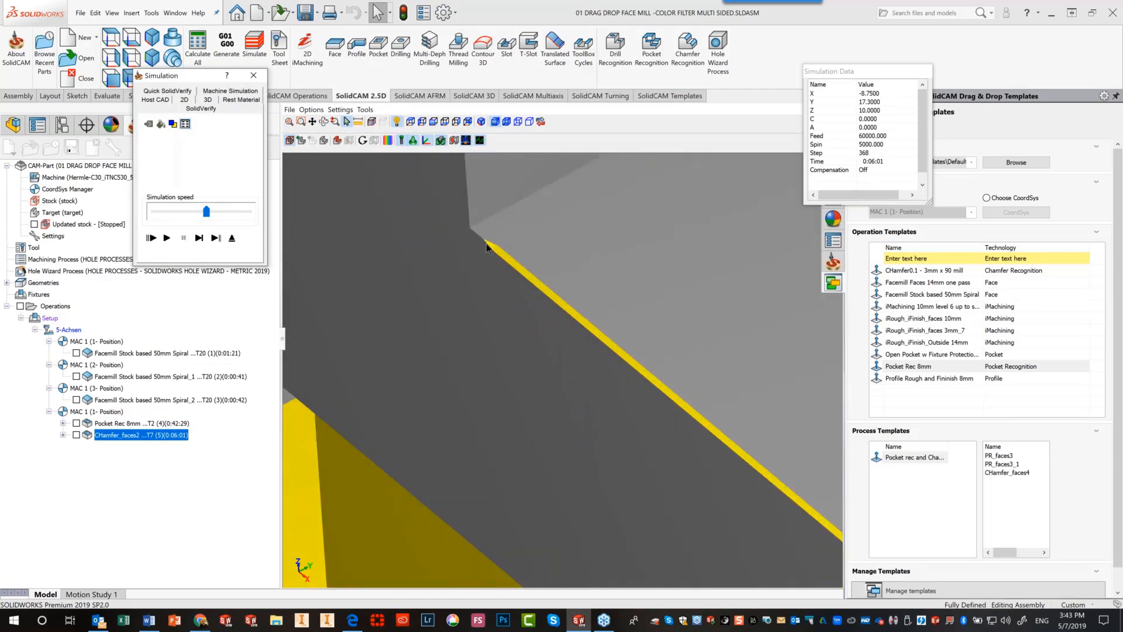
scroll(472, 225, "down", 5)
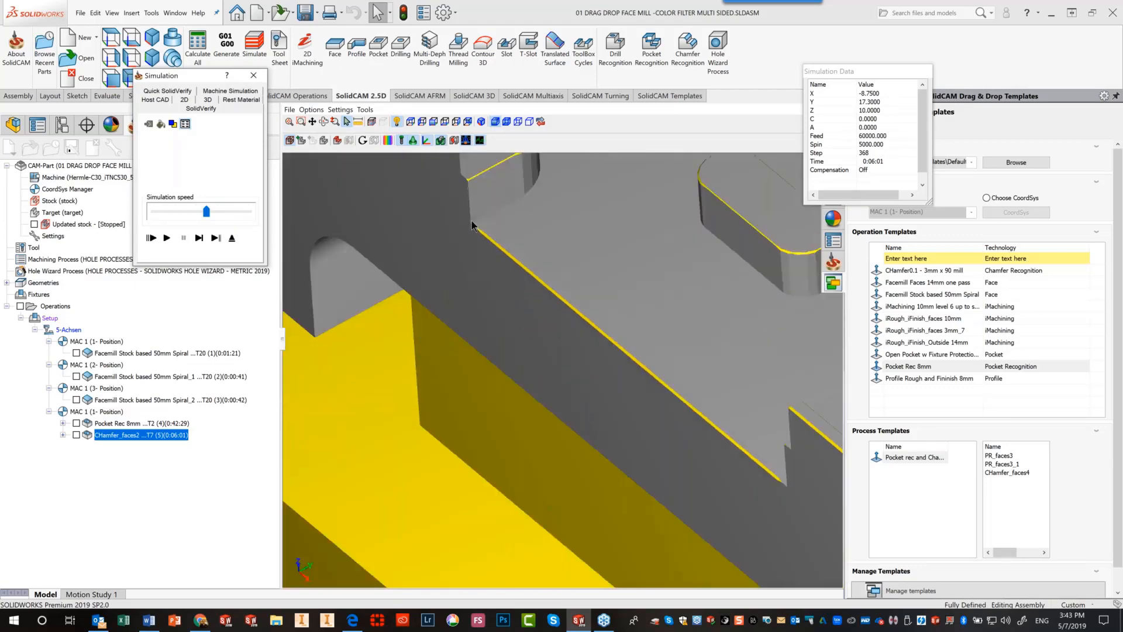
left_click(232, 238)
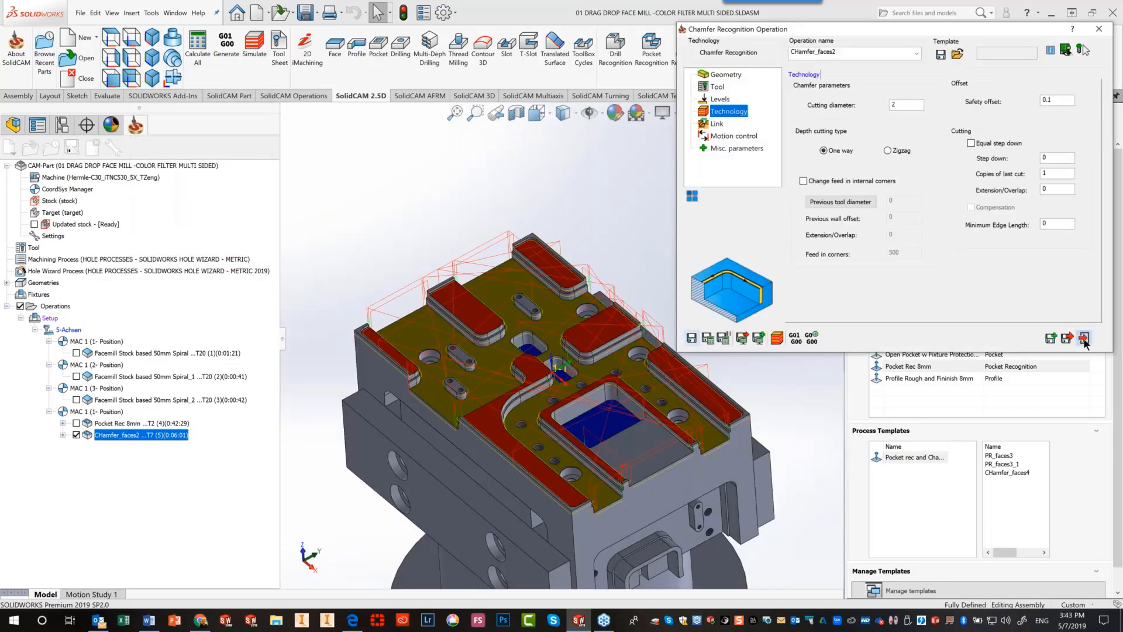
Close the chamfer recognition operation and delete CHamfer_faces2 from the operations tree
left_click(1083, 338)
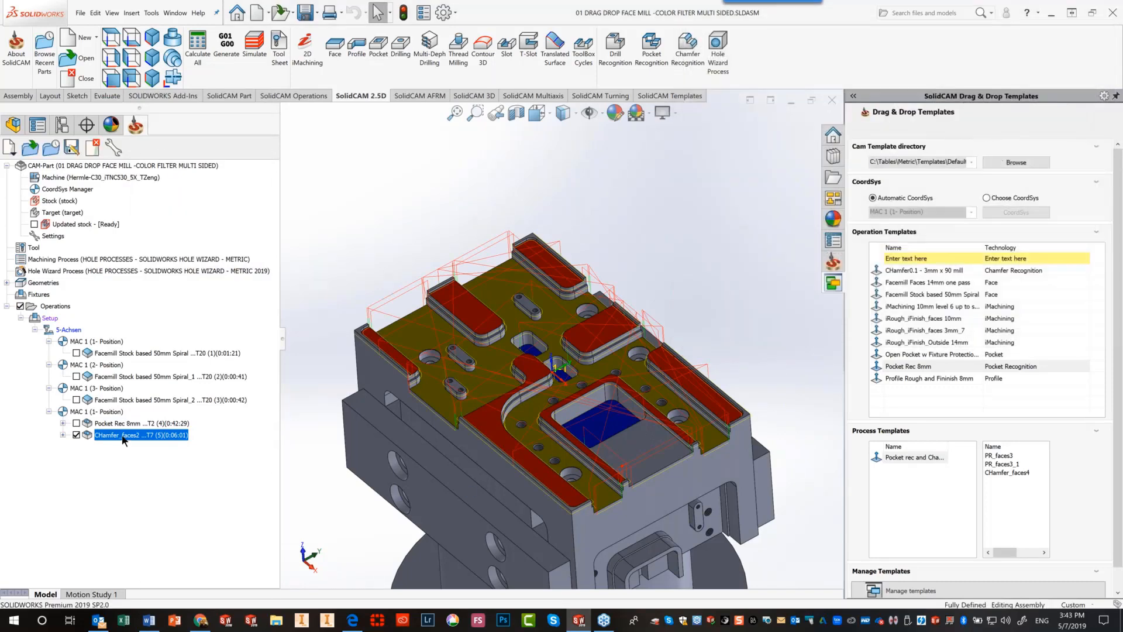
right_click(124, 438)
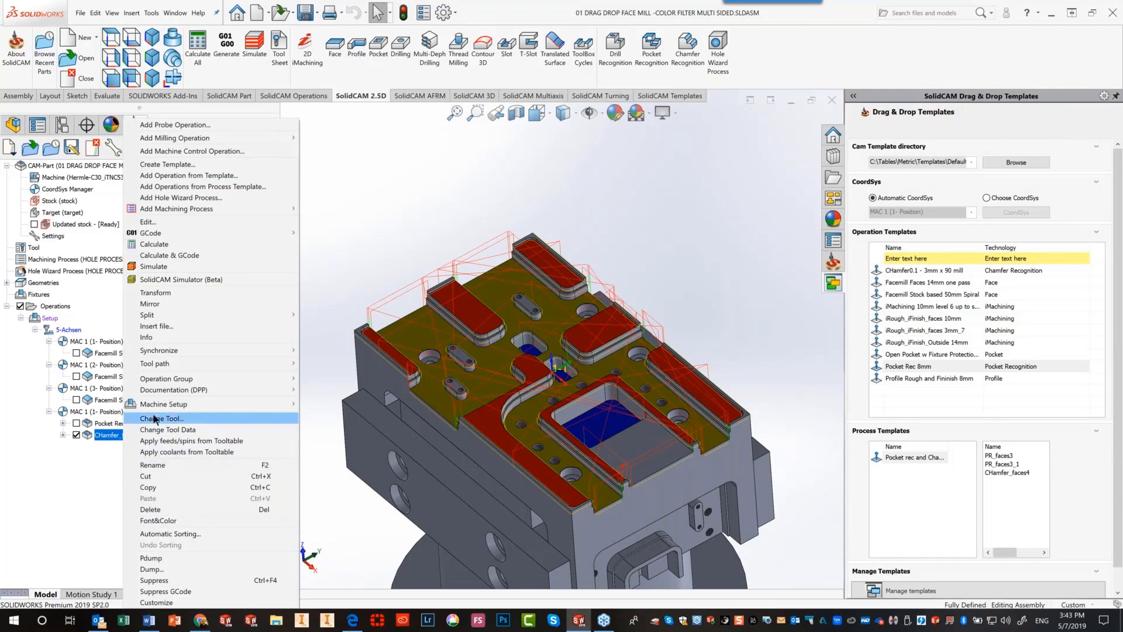
left_click(186, 509)
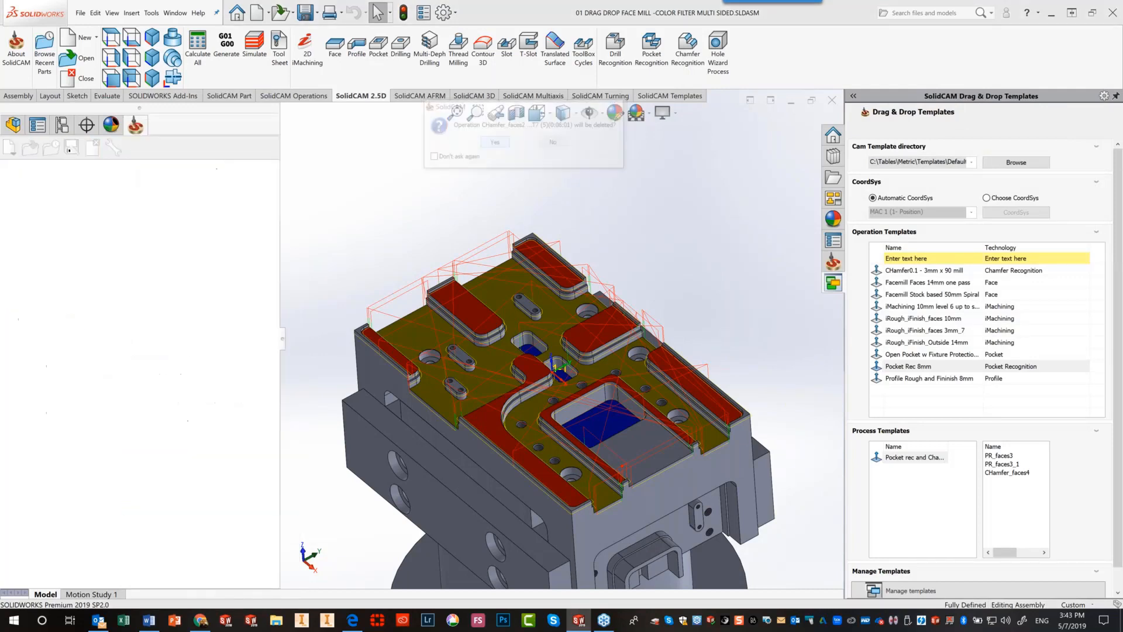
left_click(492, 143)
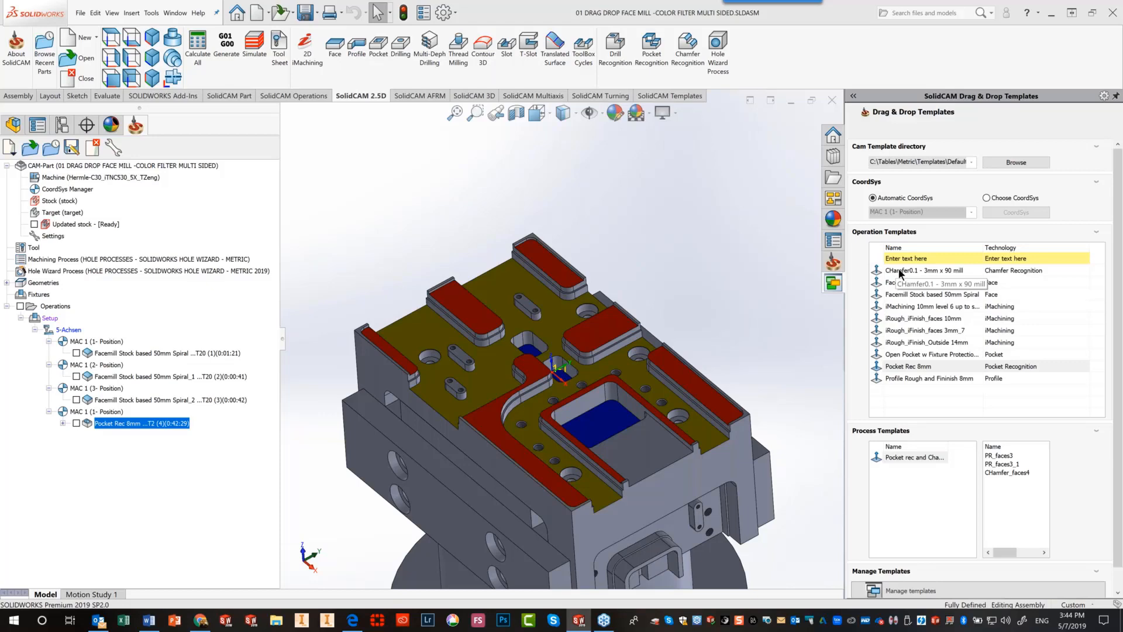
Apply the CHamfer0.1 - 3mm x 90 mill operation template to the part's olive upper face
left_click_drag(898, 268, 632, 378)
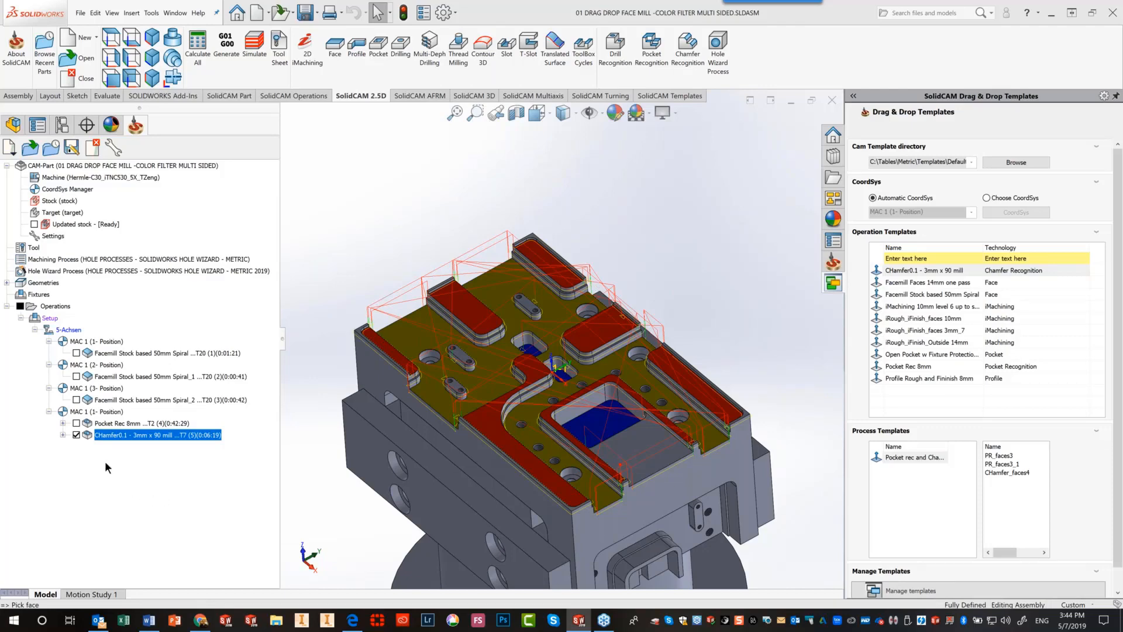
Delete the Pocket Rec 8mm and CHamfer0.1 - 3mm x 90 mill operations together from the operations tree
left_click(102, 425, "ctrl")
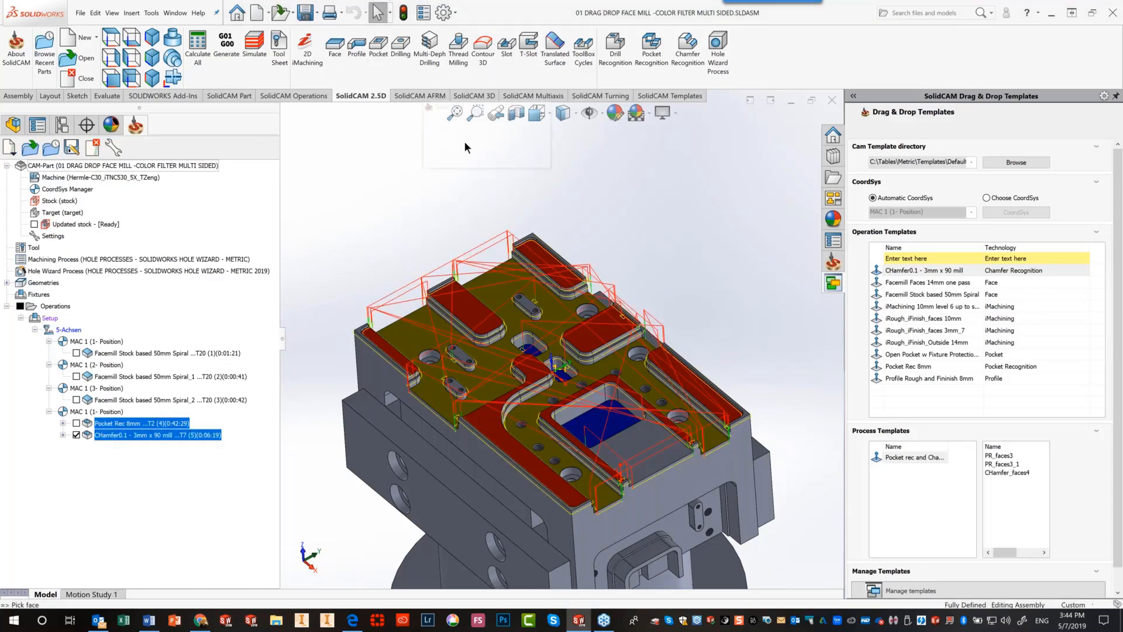
key("Delete")
left_click(464, 143)
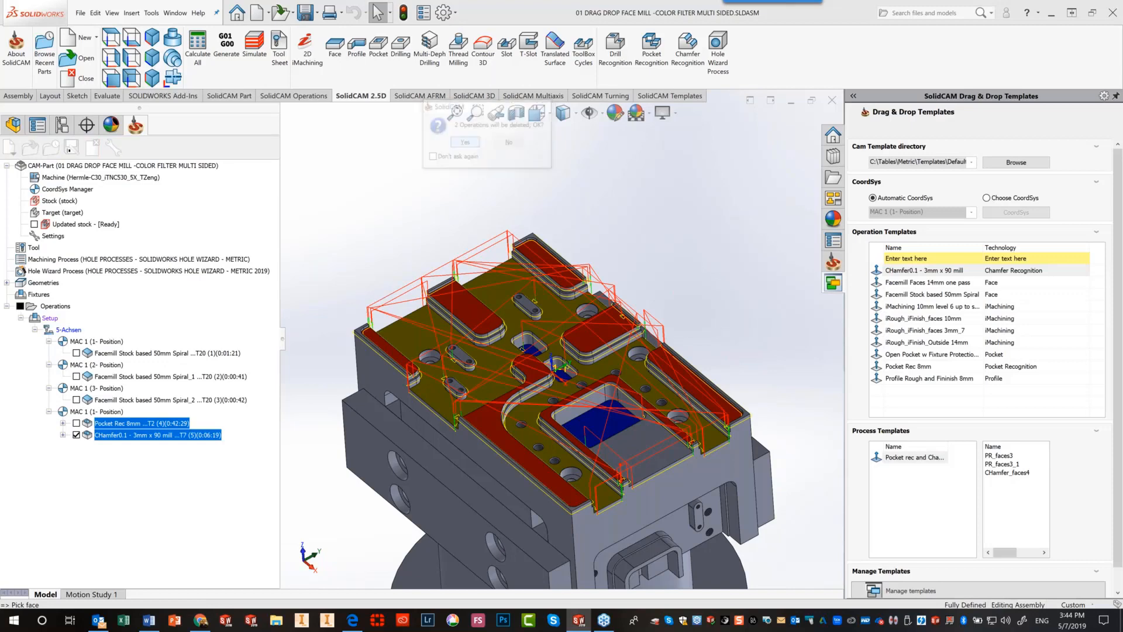
left_click(501, 150)
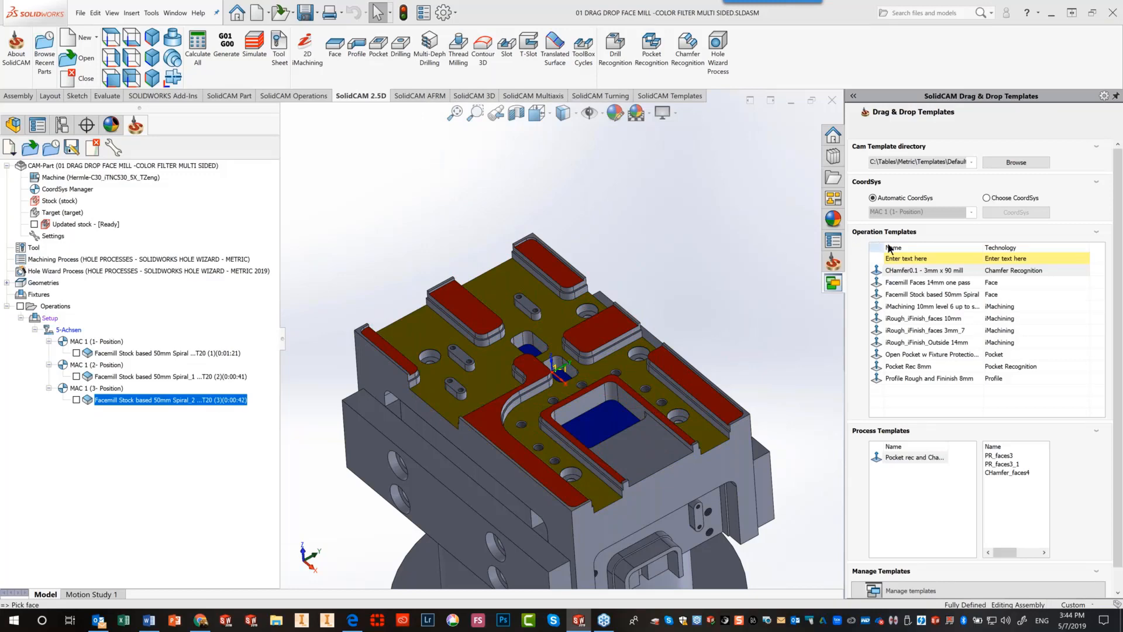
Apply the process template combining two pocket recognitions and a chamfer recognition to the part's olive upper face
left_click(895, 460)
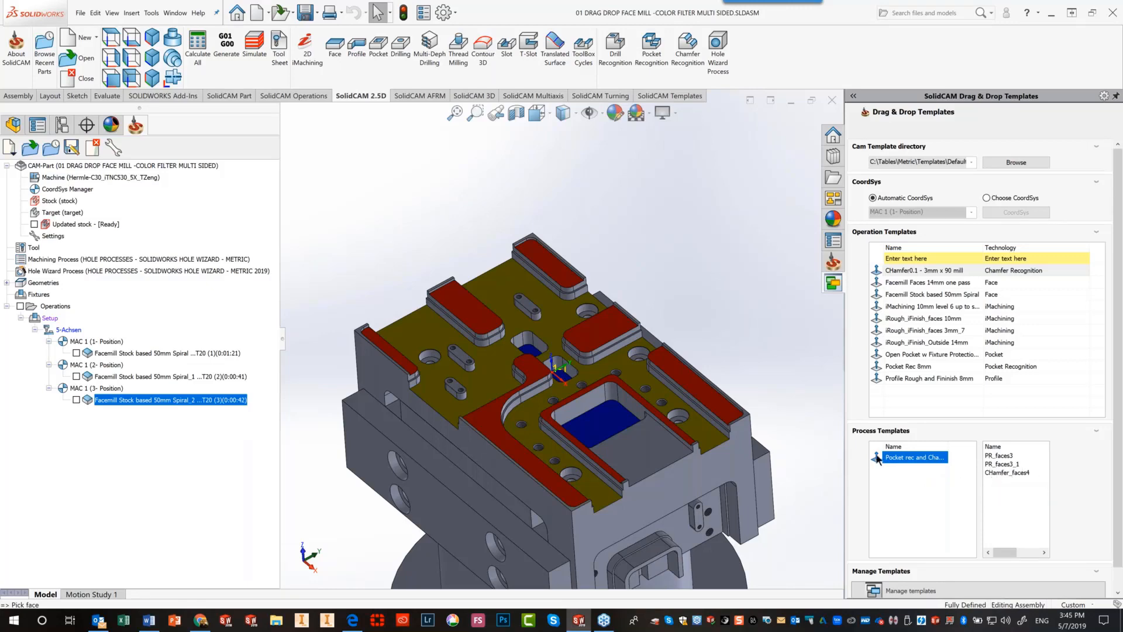
left_click_drag(893, 459, 649, 439)
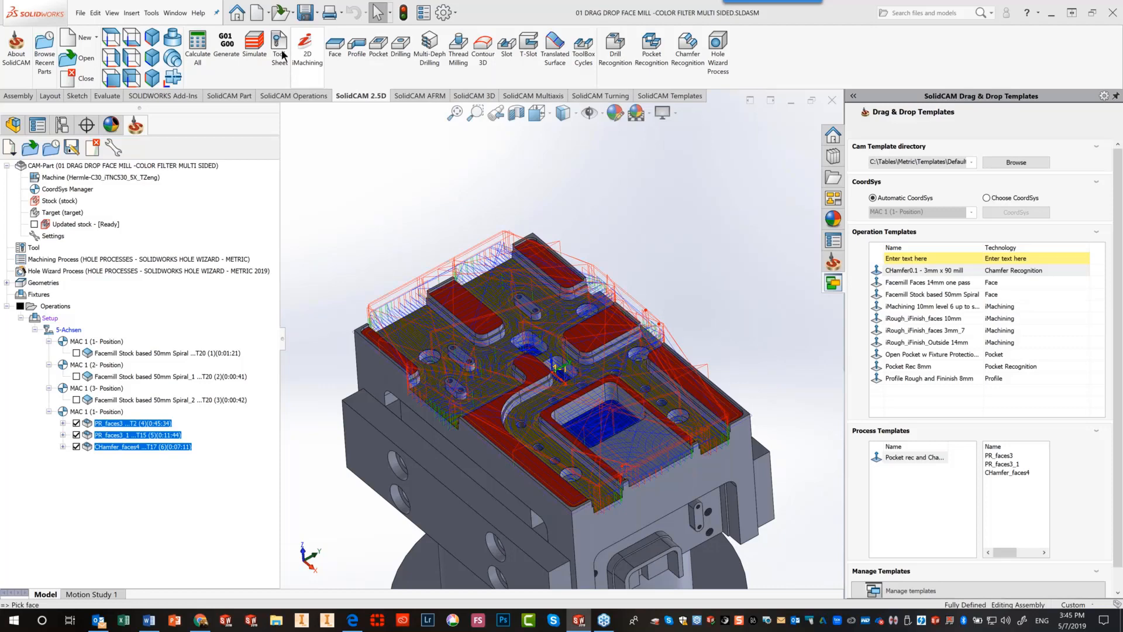
Simulate PR_faces3, PR_faces3_1 and CHamfer_faces4 in SolidVerify, stepping operation by operation at a raised simulation speed
left_click(255, 46)
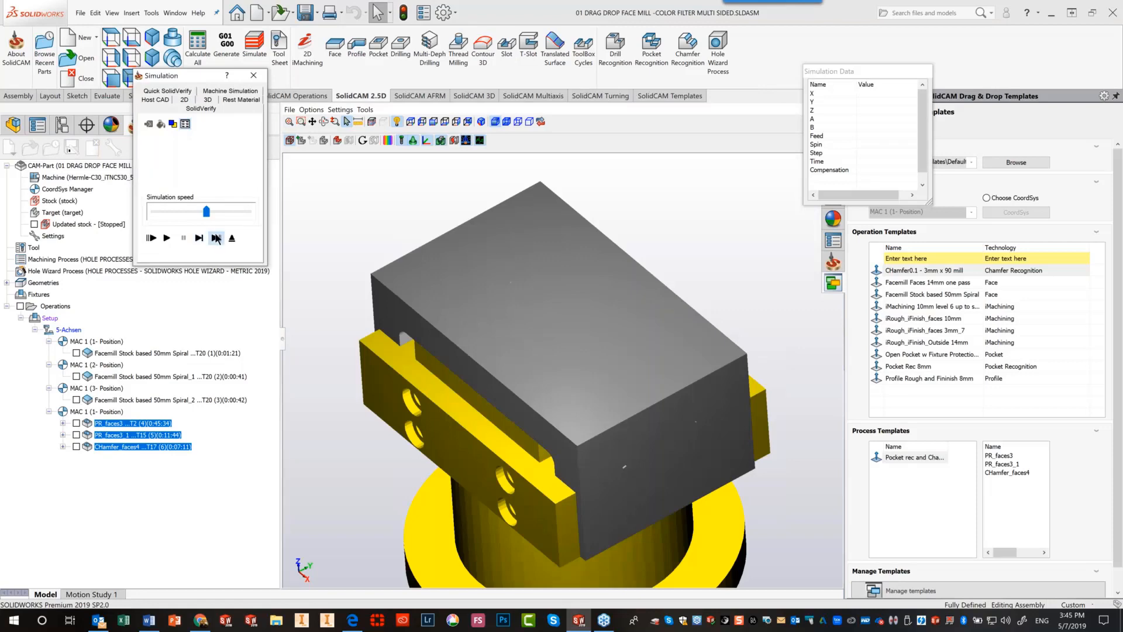
left_click(216, 237)
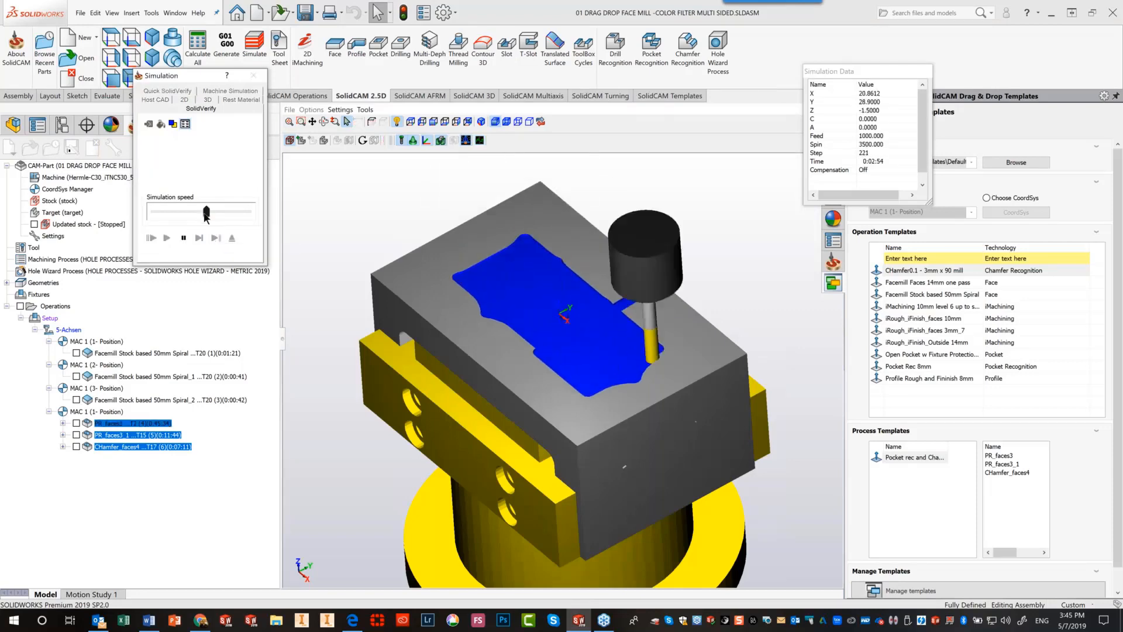
left_click_drag(206, 212, 248, 211)
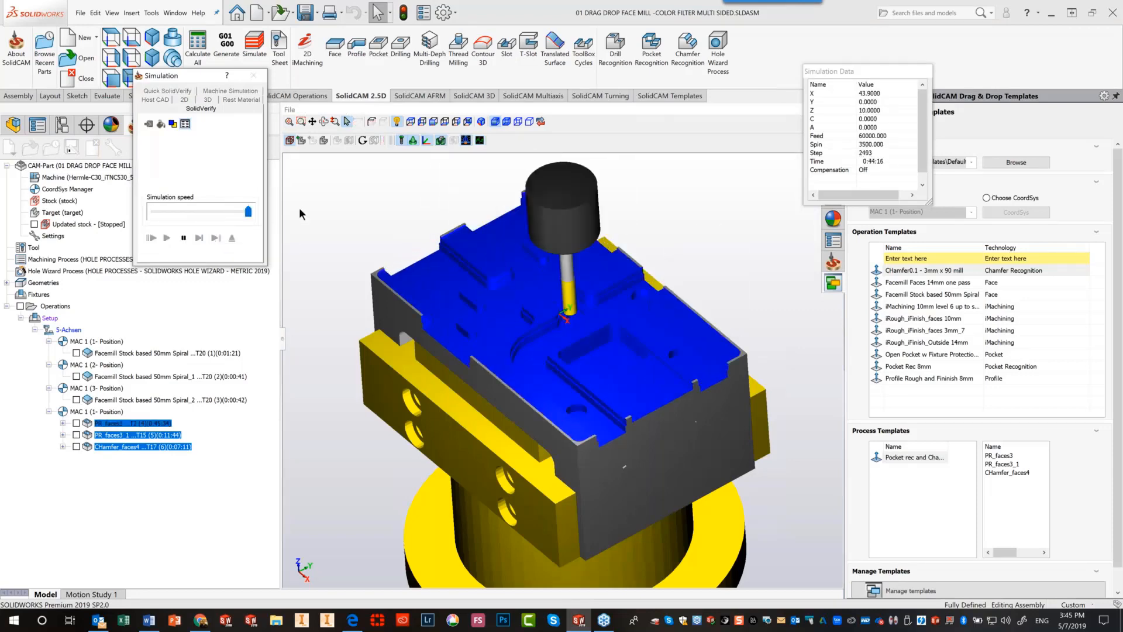
left_click(216, 238)
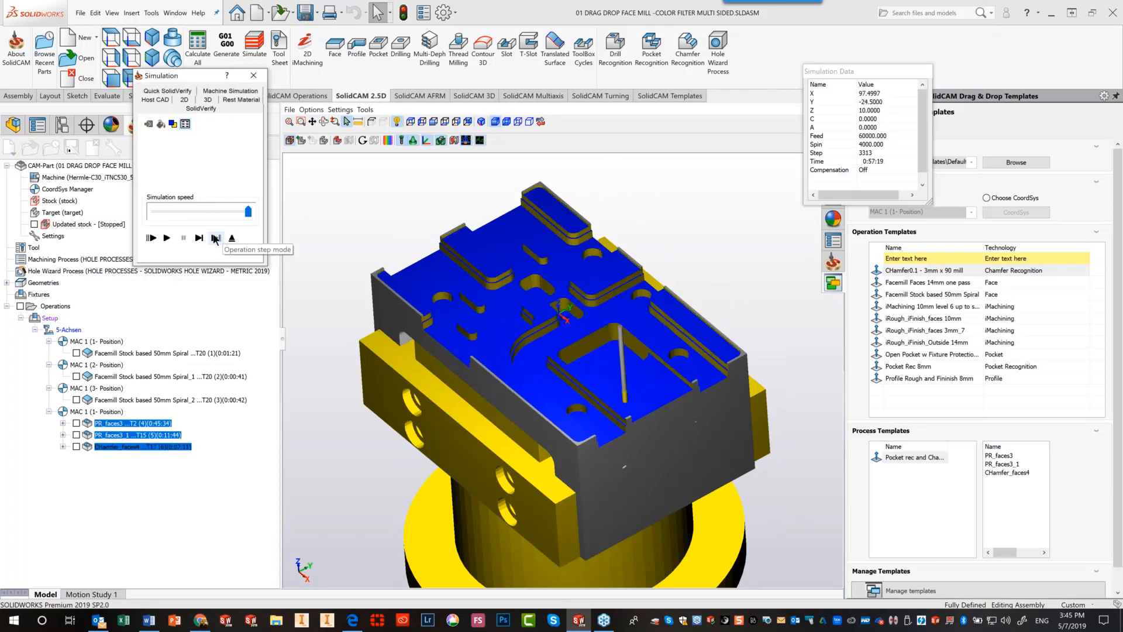
left_click(216, 238)
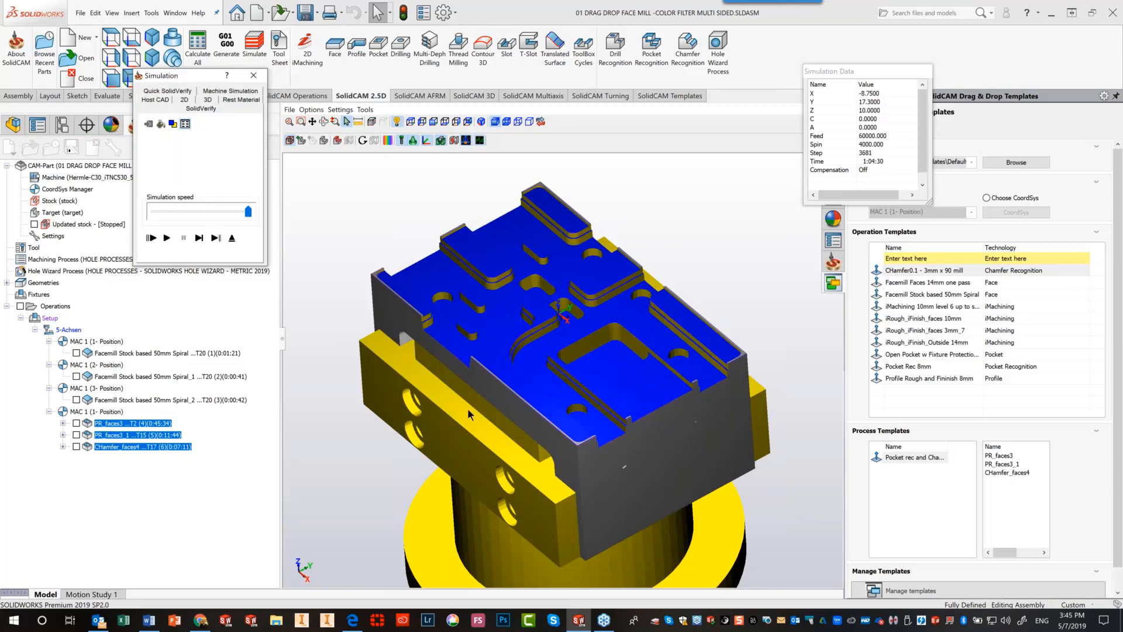
Inspect the chamfered edges of the simulated part up close and exit the simulation
scroll(439, 377, "up", 5)
scroll(387, 233, "up", 5)
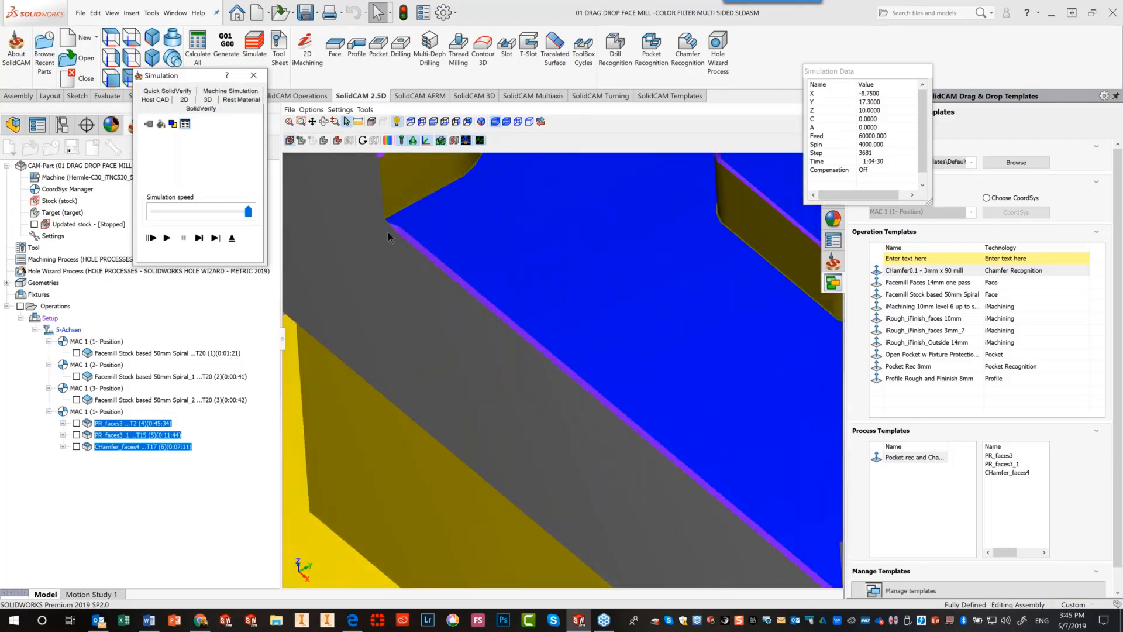
scroll(388, 233, "down", 10)
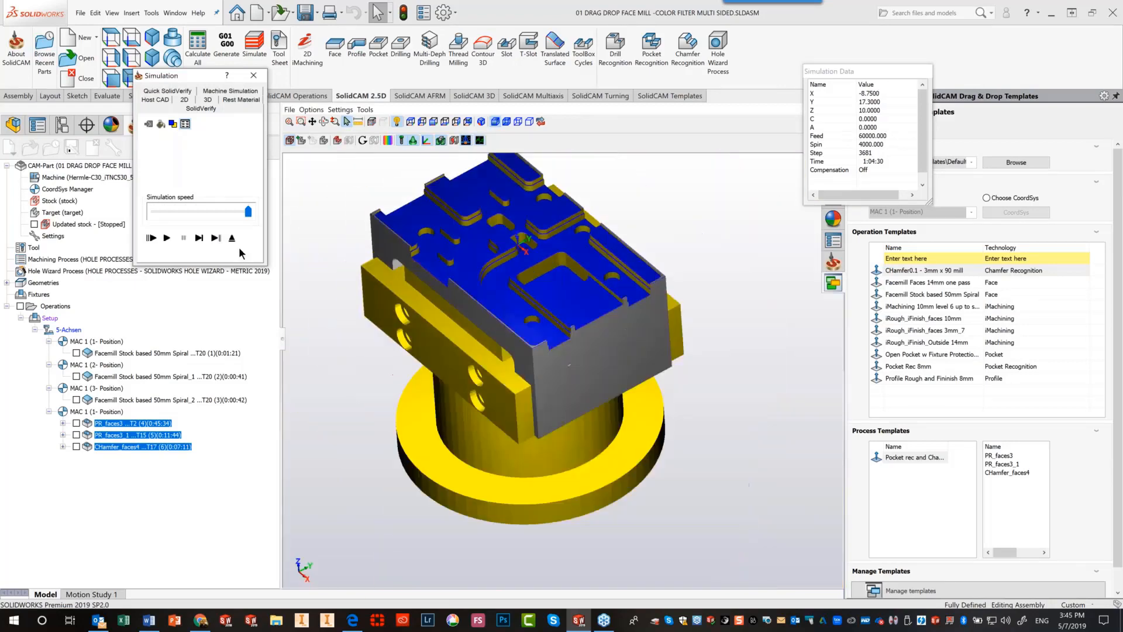
left_click(232, 238)
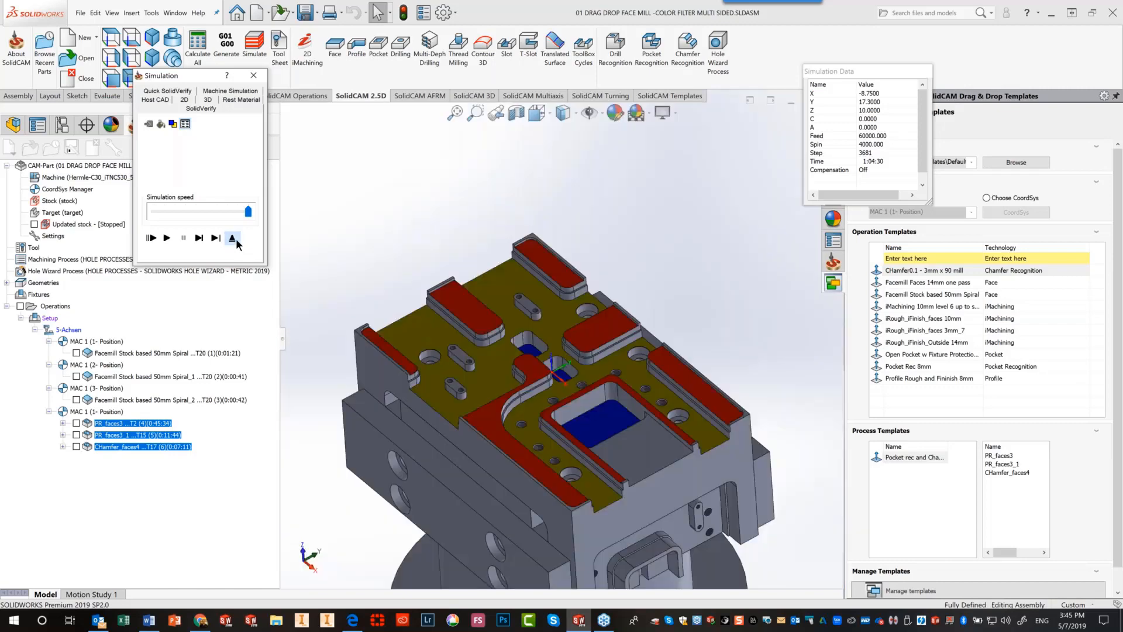
Open the CAM part 02 Drill recognition.prz
left_click(69, 58)
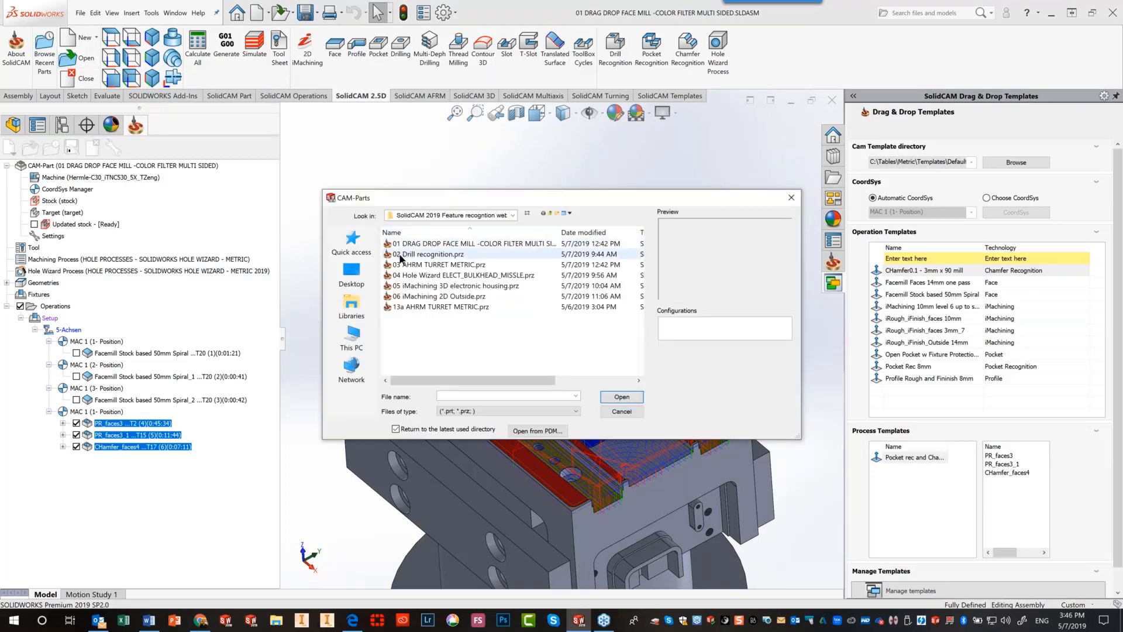
left_click(397, 256)
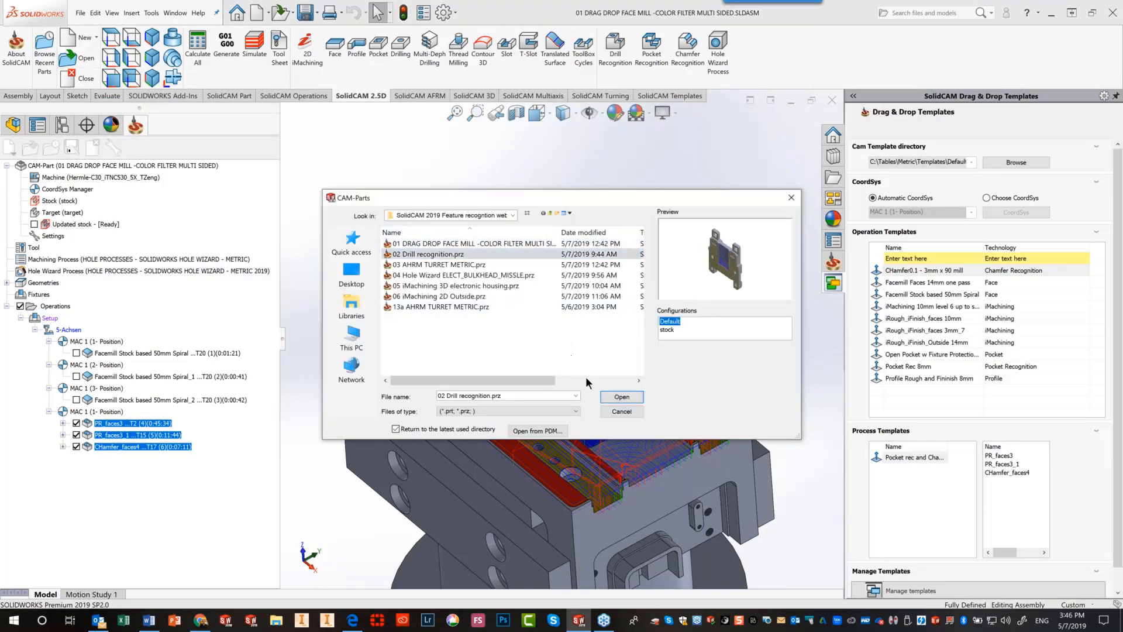
left_click(614, 397)
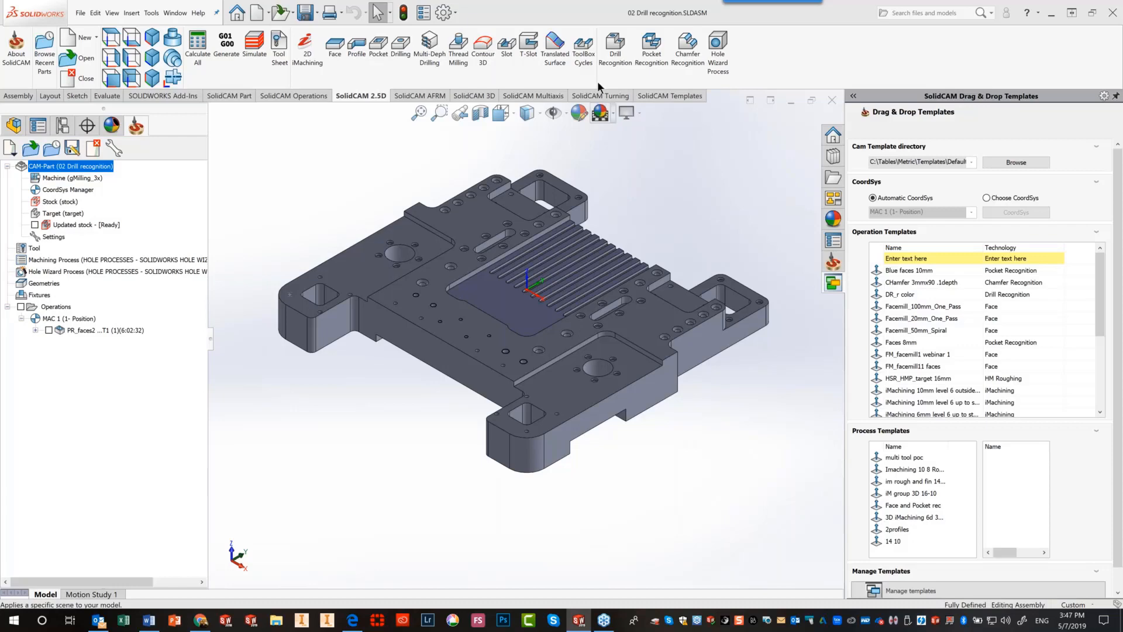
Create a Drill Recognition operation in MAC 1 (1- Position), start defining its hole geometry and look over the plate's holes
left_click(617, 53)
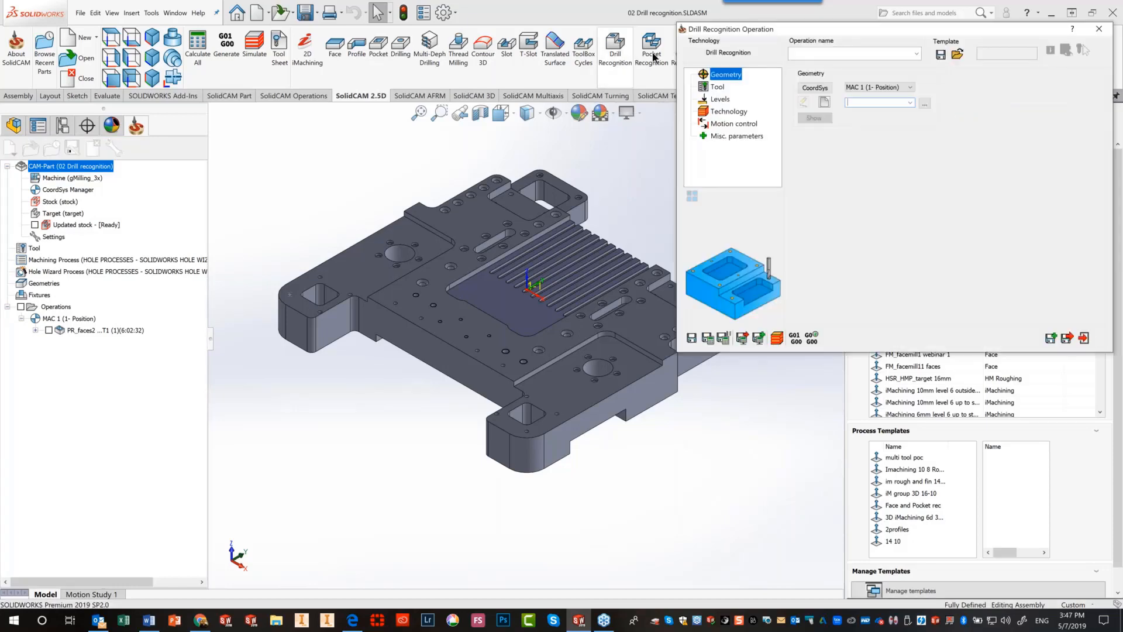
left_click(821, 100)
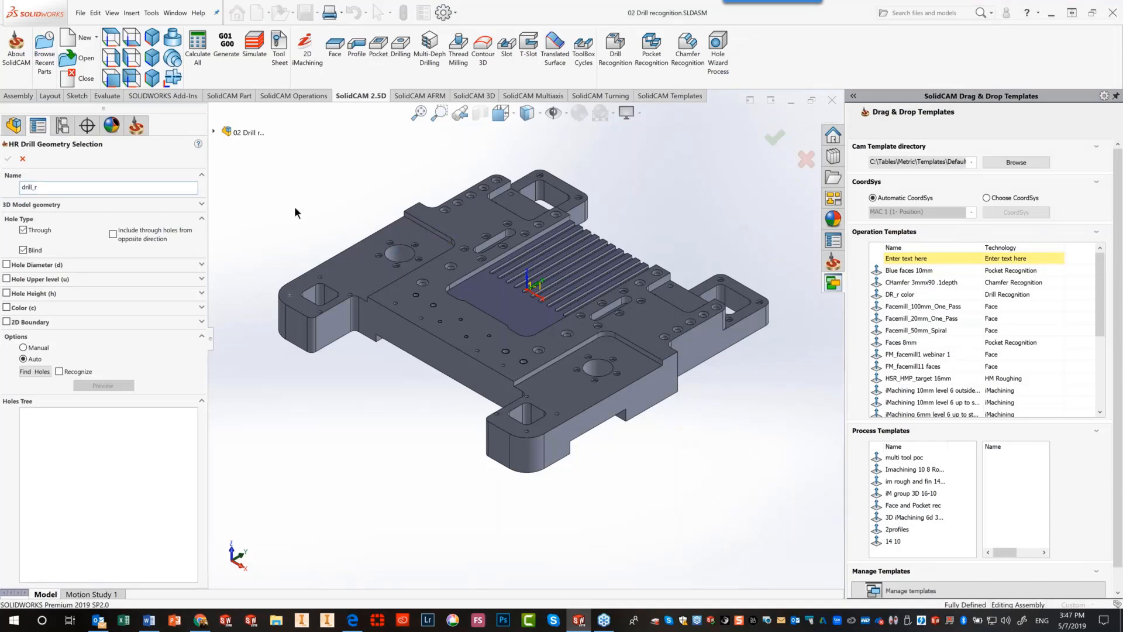
scroll(489, 280, "down", 4)
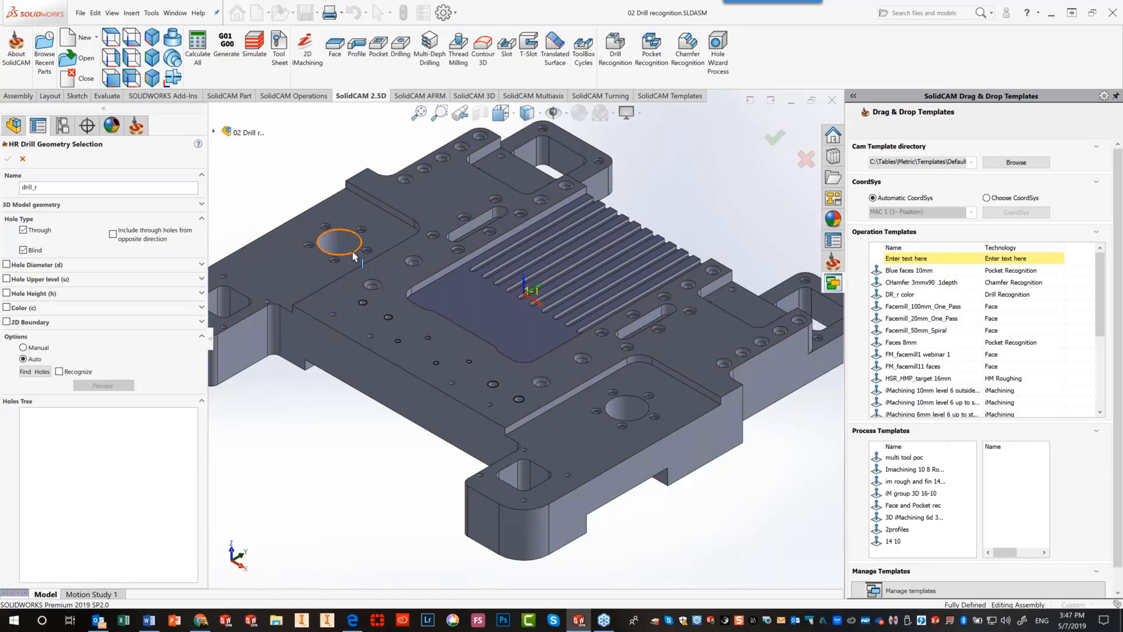
scroll(531, 371, "up", 2)
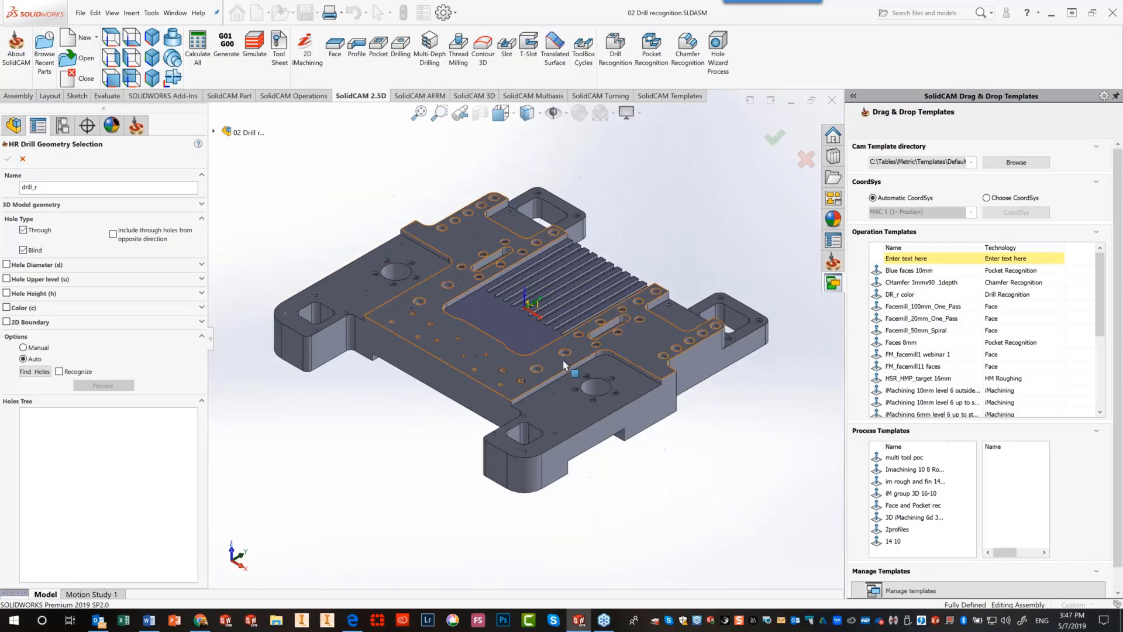
scroll(417, 392, "up", 1)
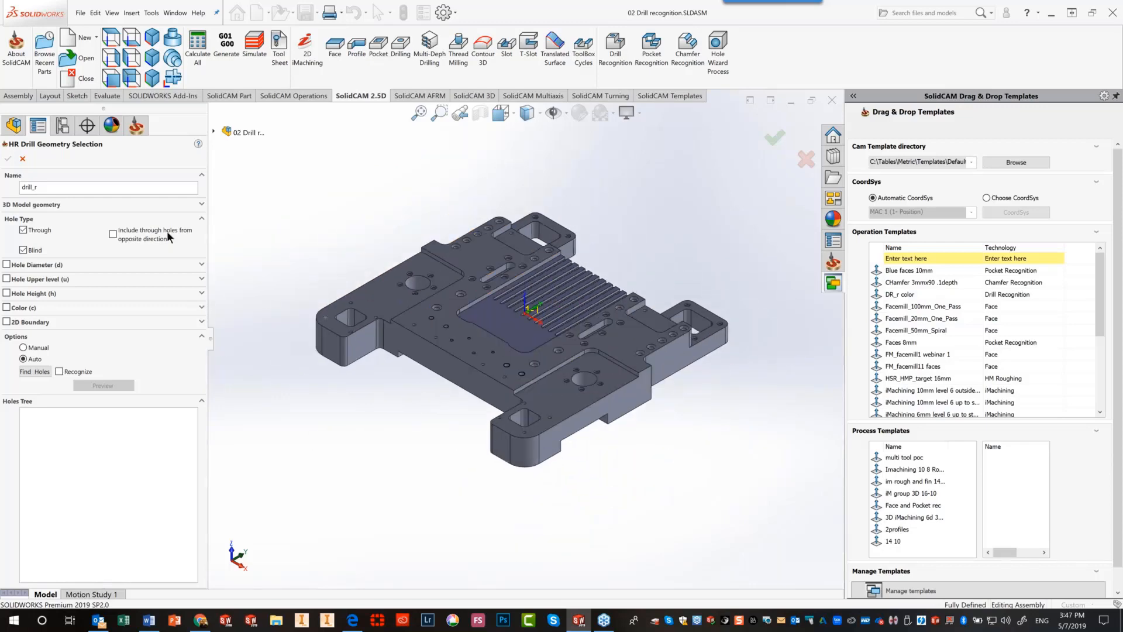
Enable the hole diameter filter with a range from 0 to 20 mm, using a counterbored hole as reference, and find the matching holes
left_click(6, 265)
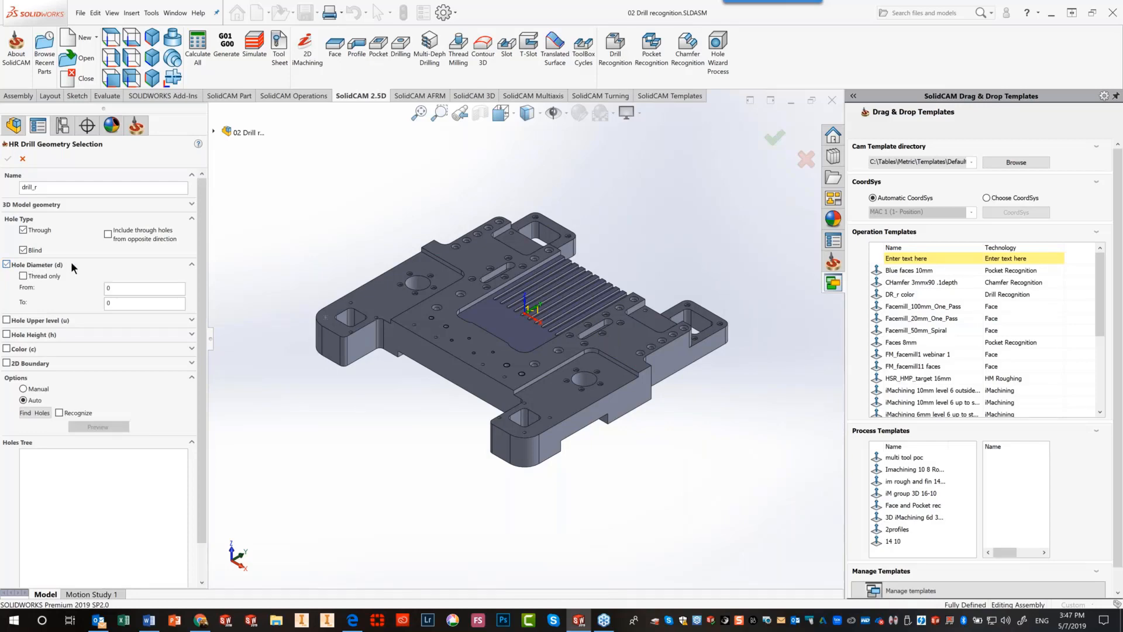
left_click(117, 288)
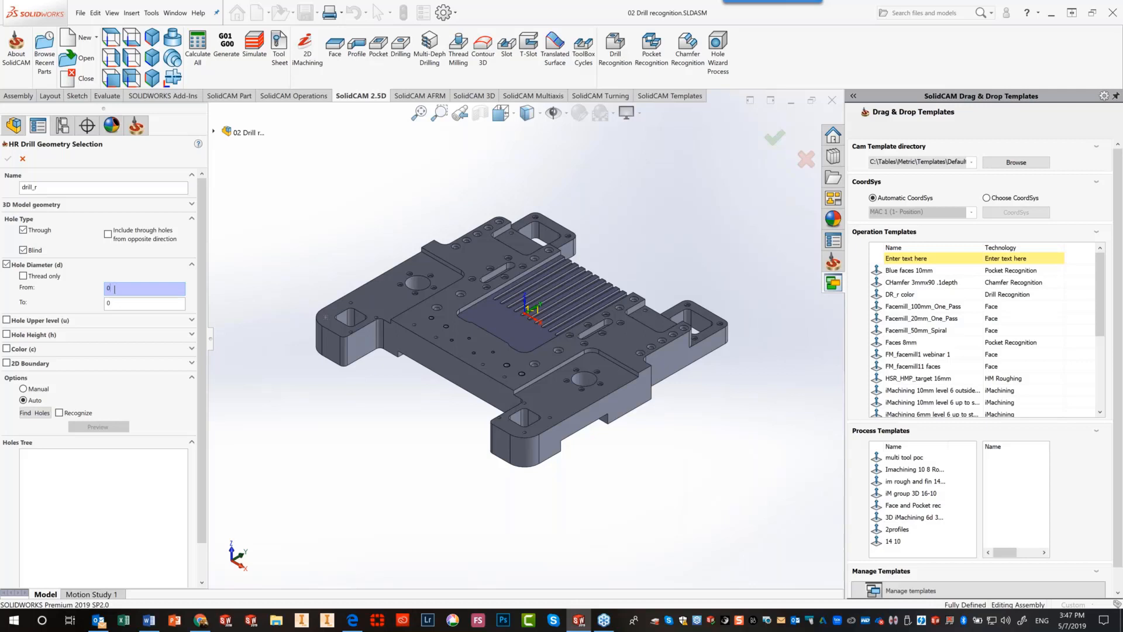
left_click(120, 300)
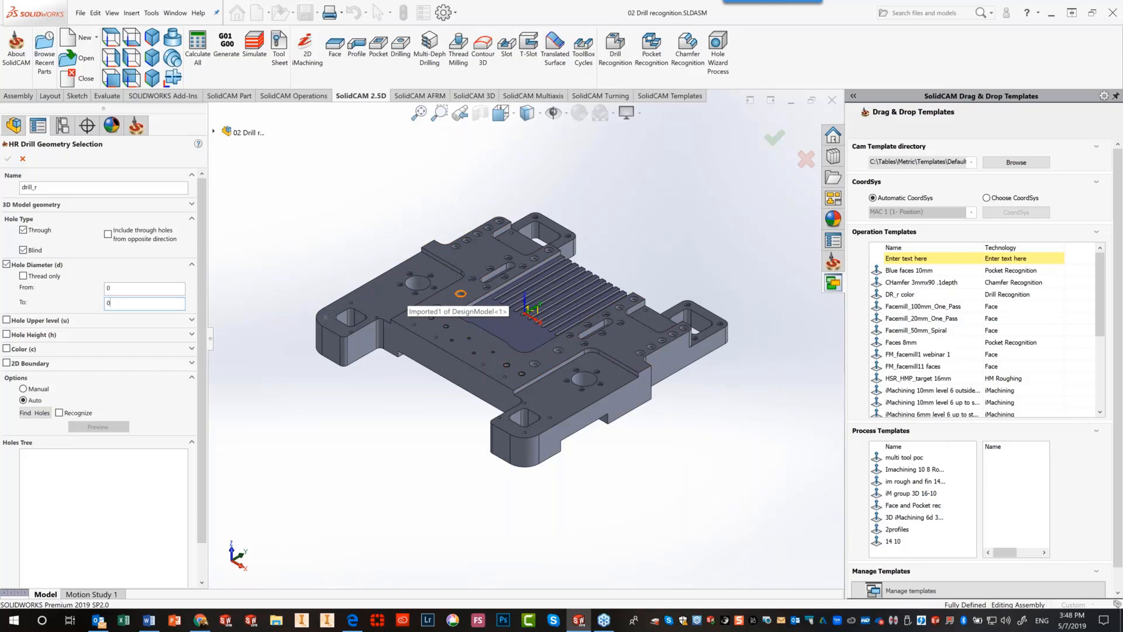
left_click(461, 294)
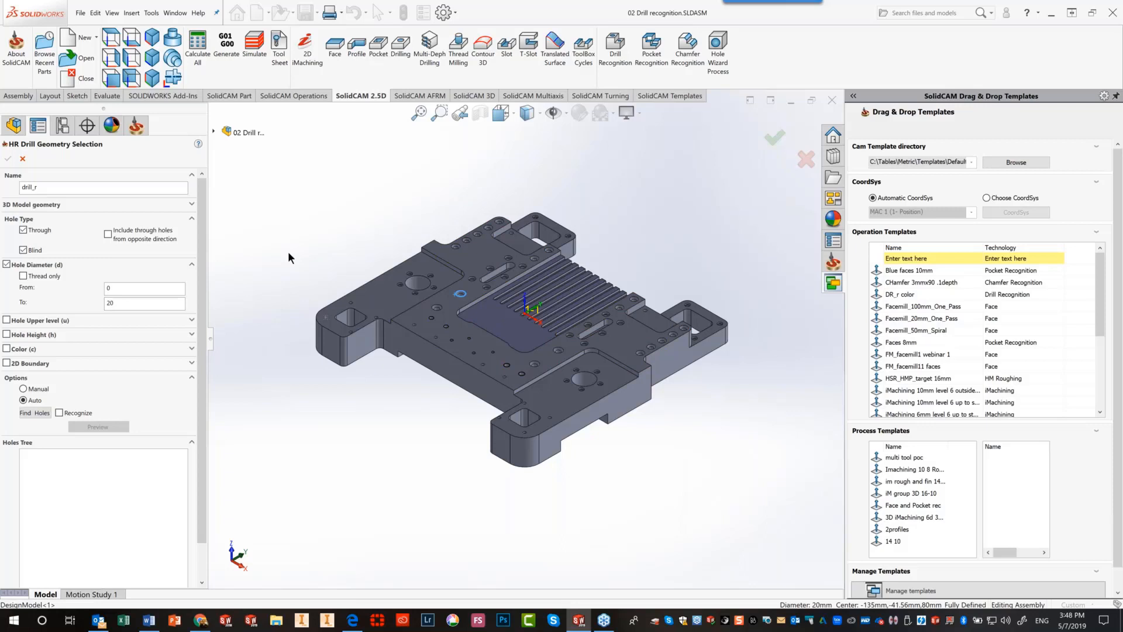
left_click(34, 412)
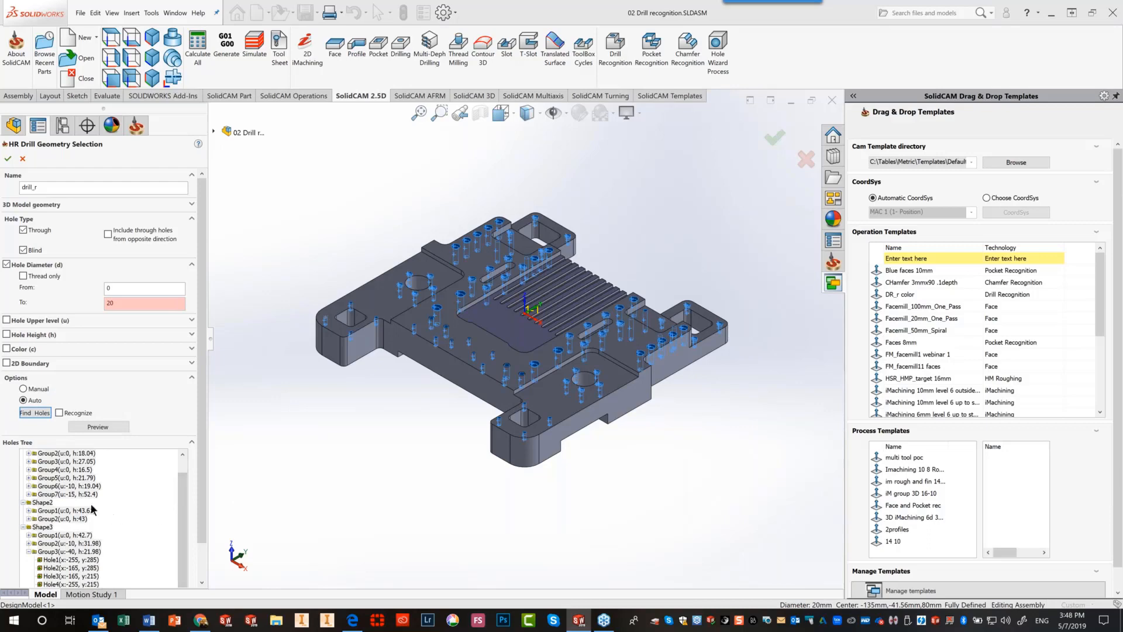
Highlight the Shape1 and Shape2 hole groups on the plate to compare which holes each contains
scroll(45, 484, "up", 1)
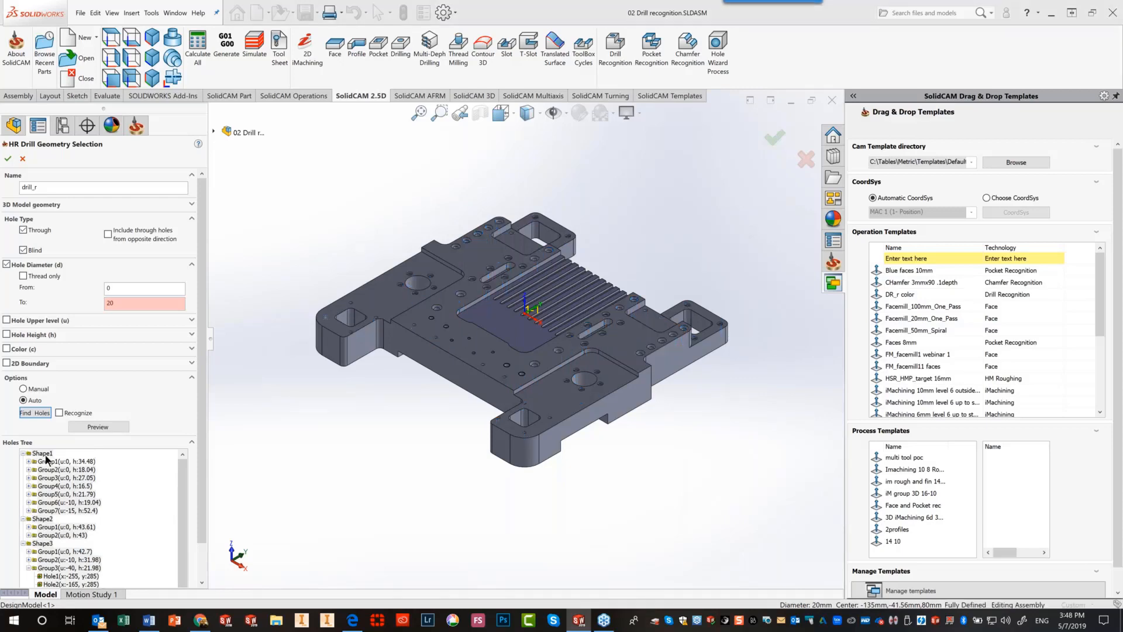
left_click(43, 454)
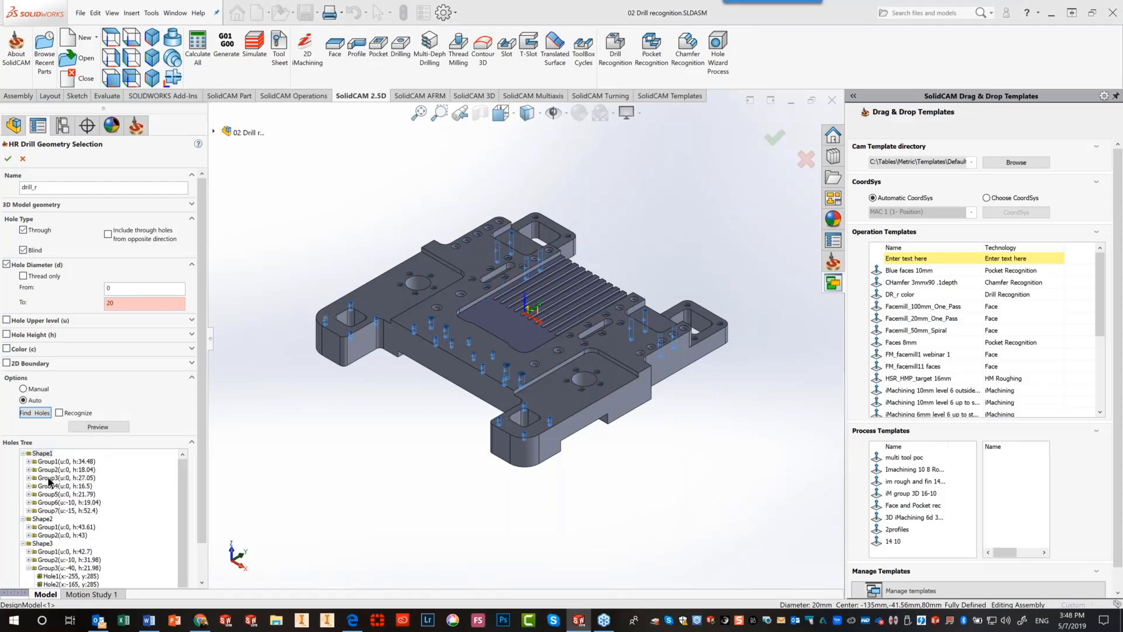
left_click(44, 519)
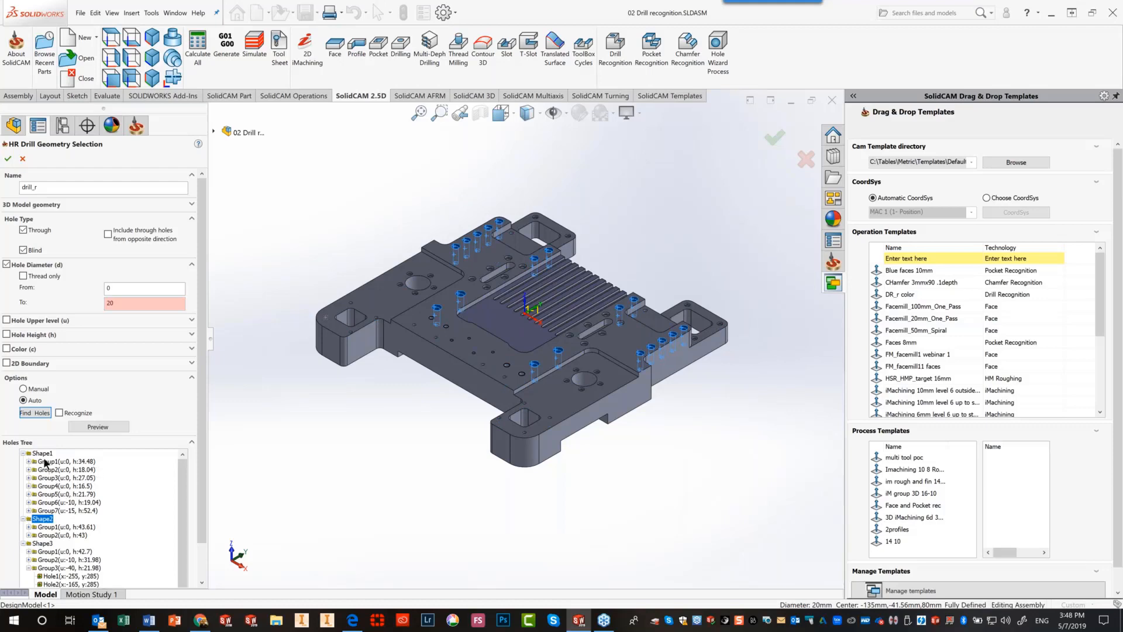
Remove the Shape1 holes from the holes tree
left_click(42, 454)
left_click(42, 454)
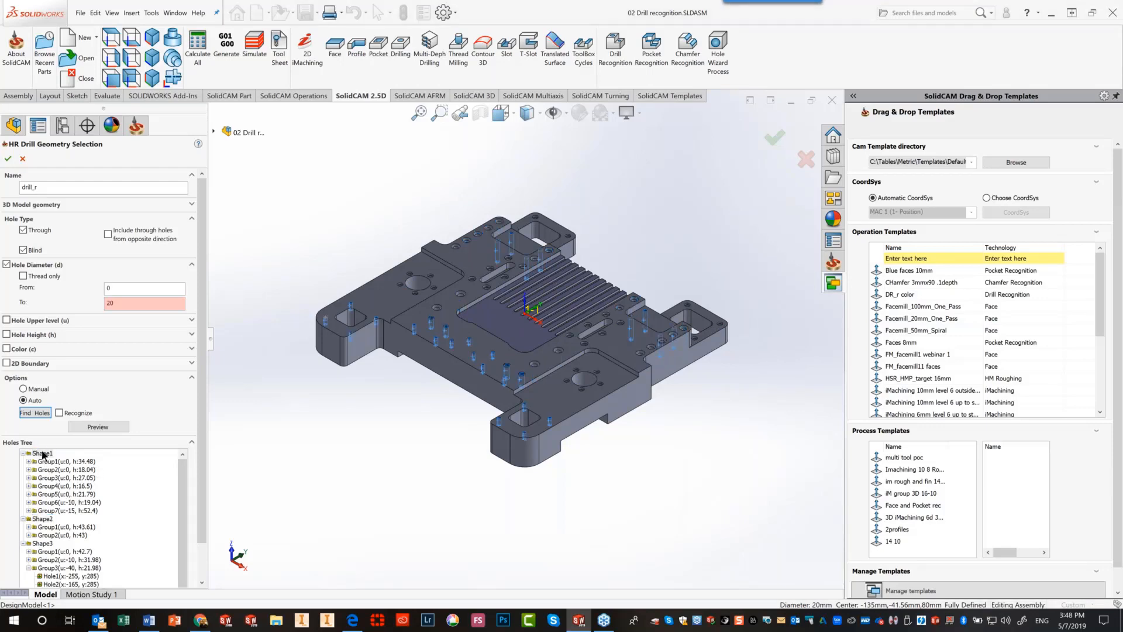
right_click(43, 454)
left_click(46, 458)
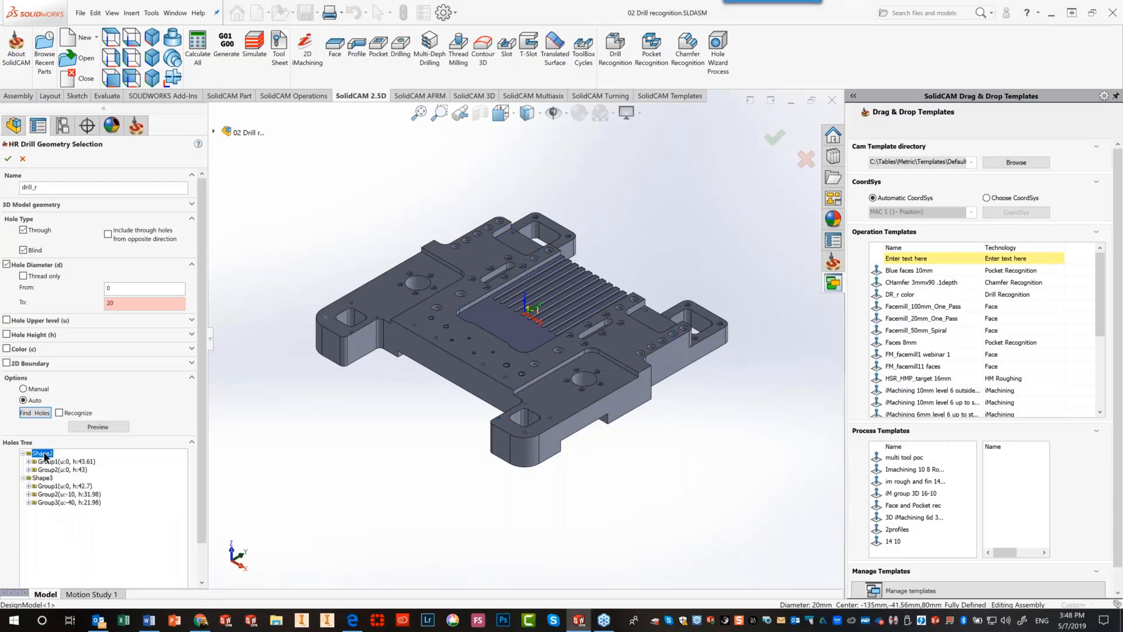
View the hole cross-section and parameters of Shape2, and close the parameters window
right_click(47, 455)
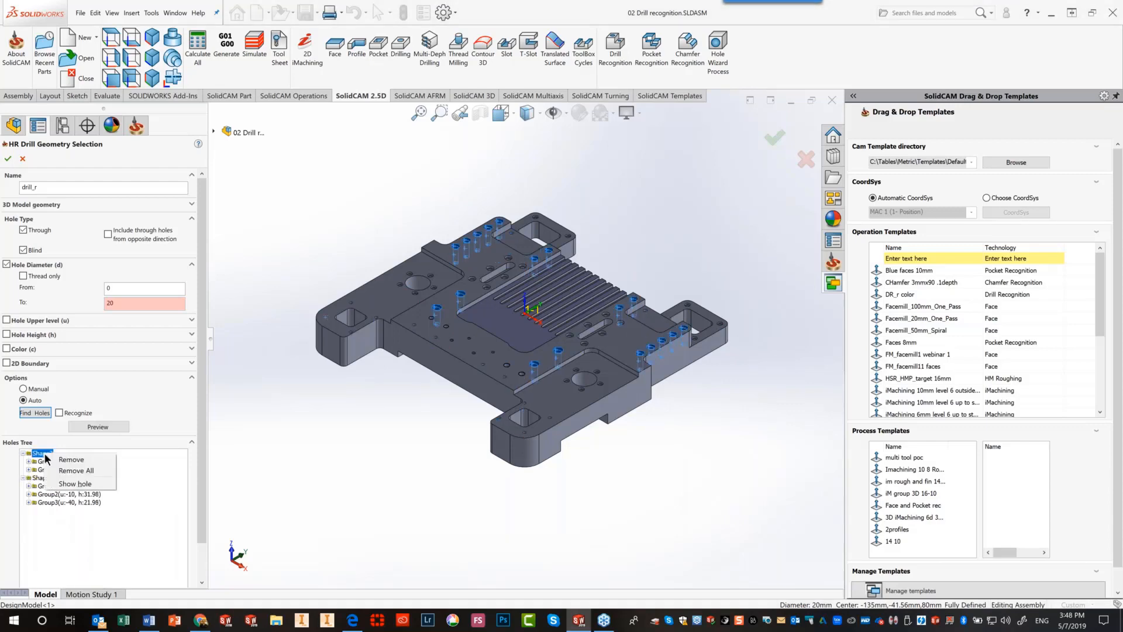
left_click(61, 484)
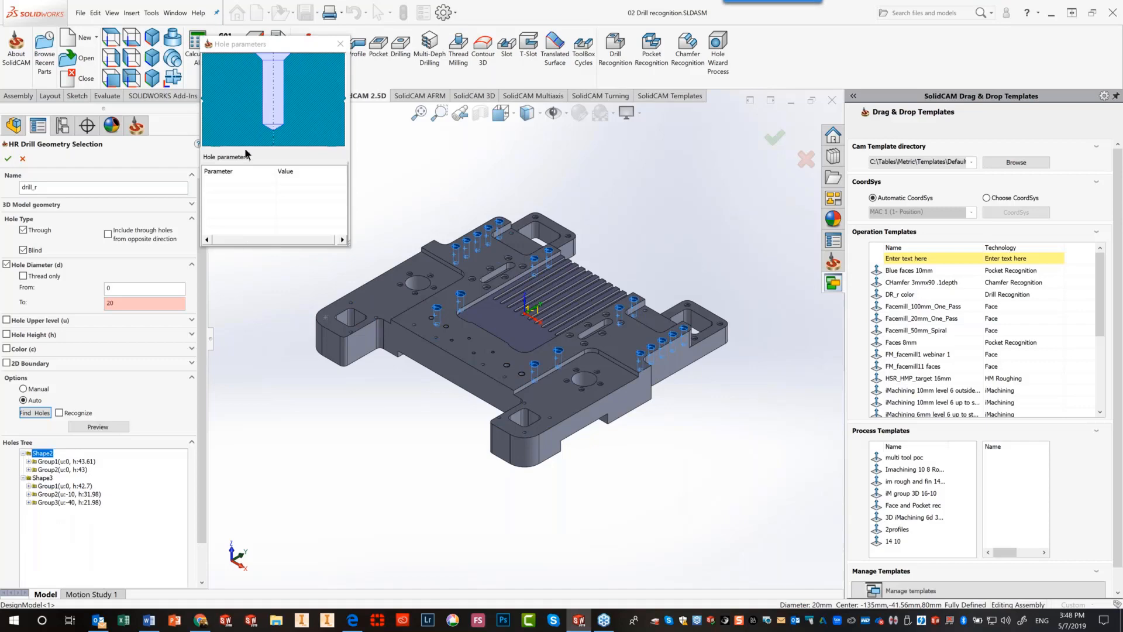
left_click(25, 460)
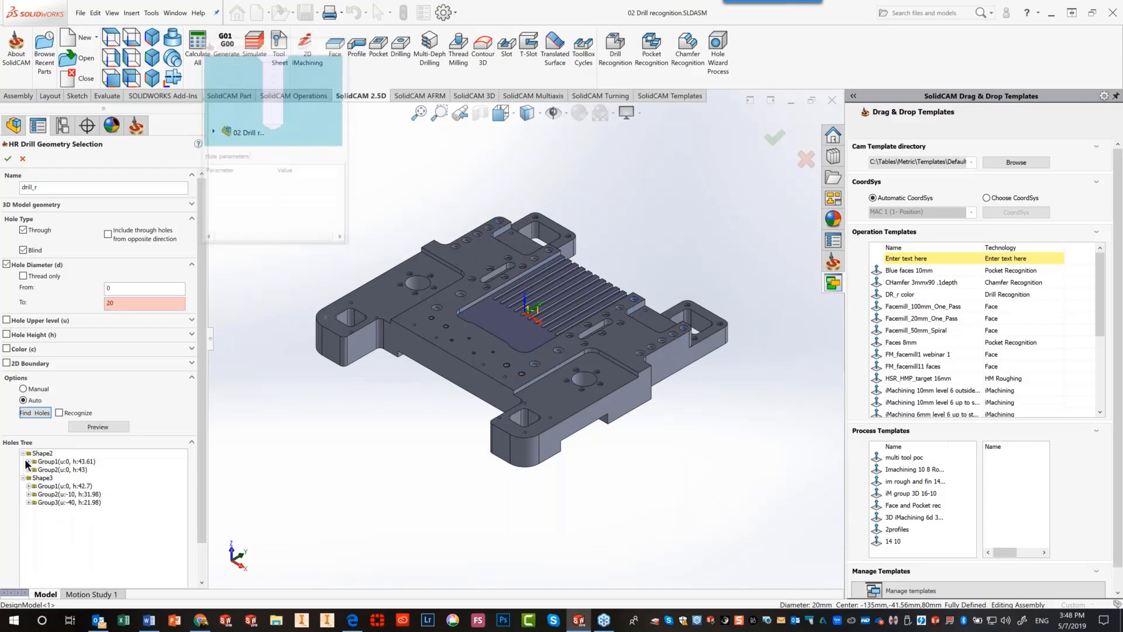
Check the hole parameters of Group1 in Shape2 and accept the drill geometry
left_click(28, 461)
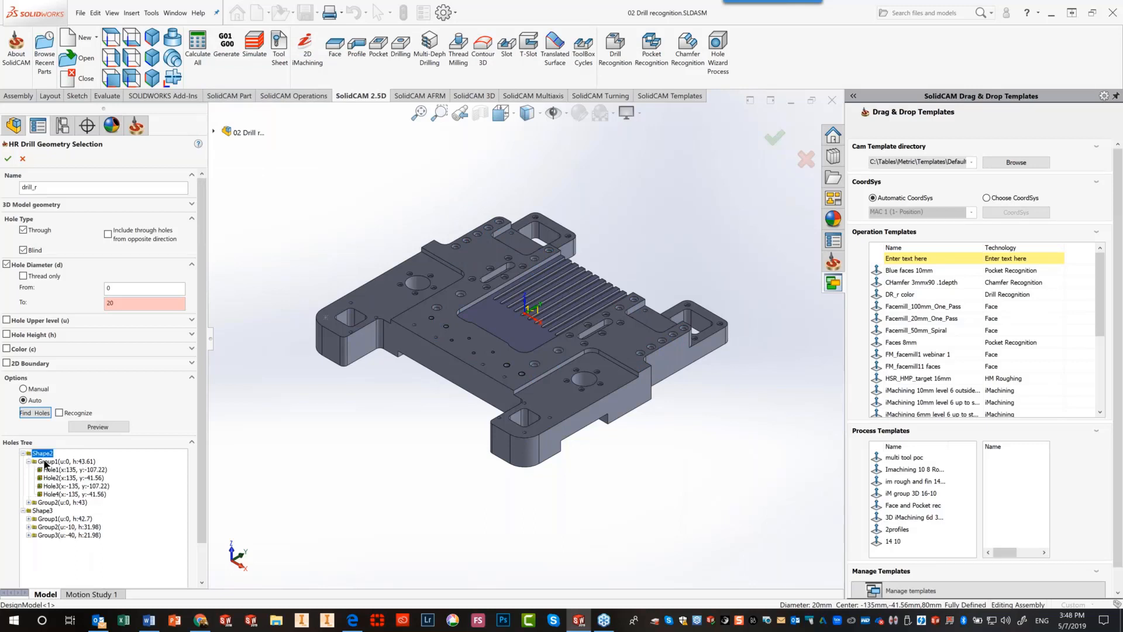
left_click(46, 462)
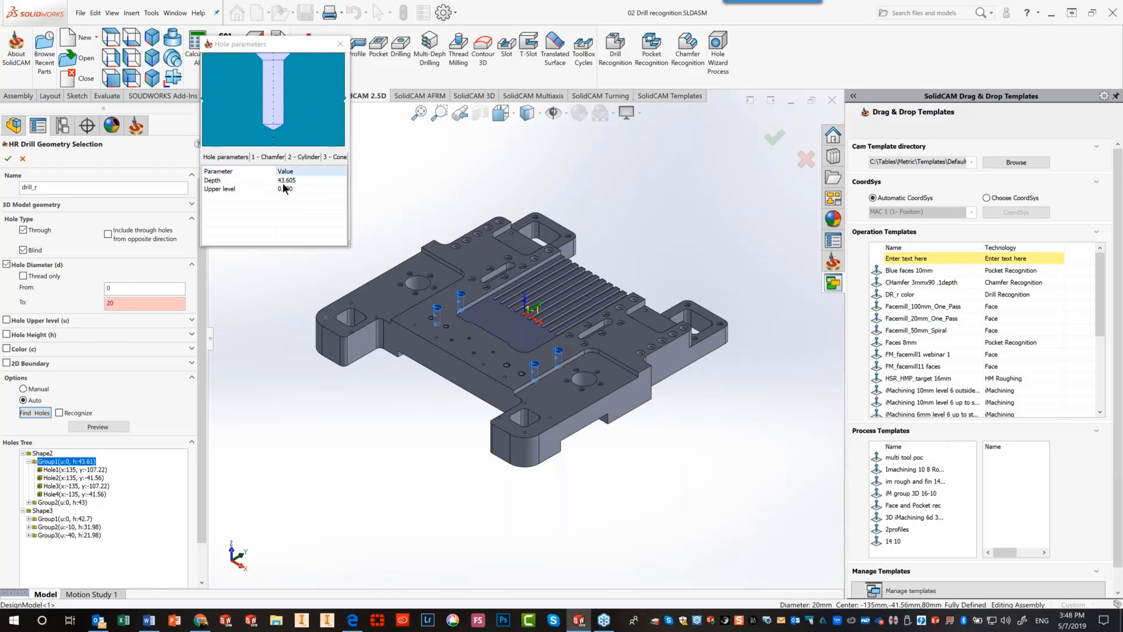
left_click(339, 45)
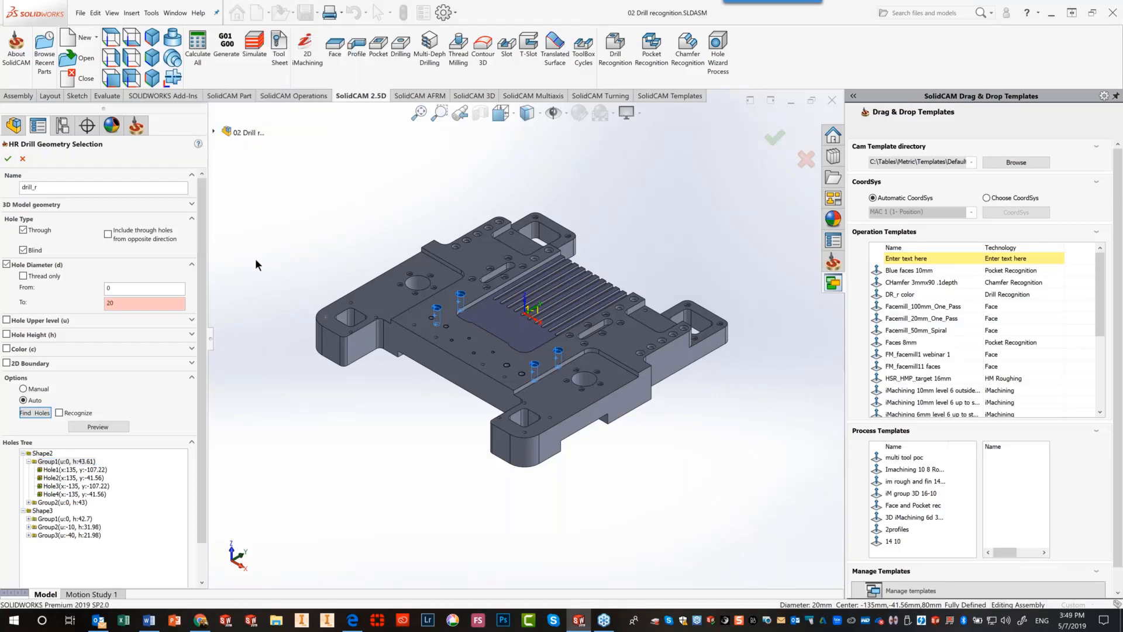
left_click(8, 159)
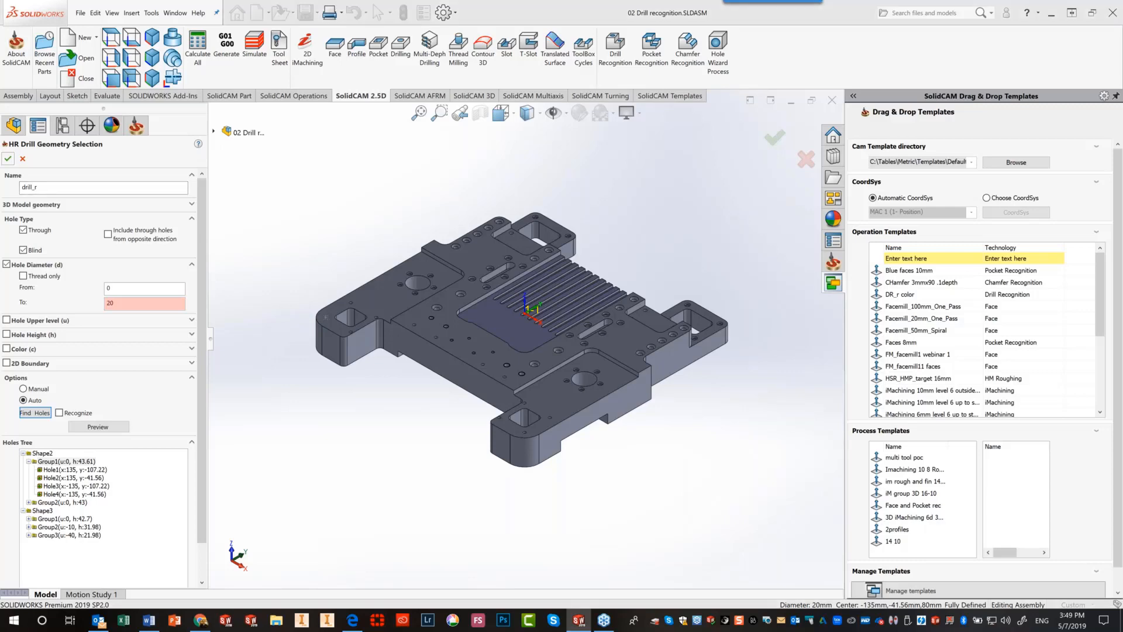
Assign the 20 mm spot drill, tool number 4, to the drill recognition operation
left_click(717, 87)
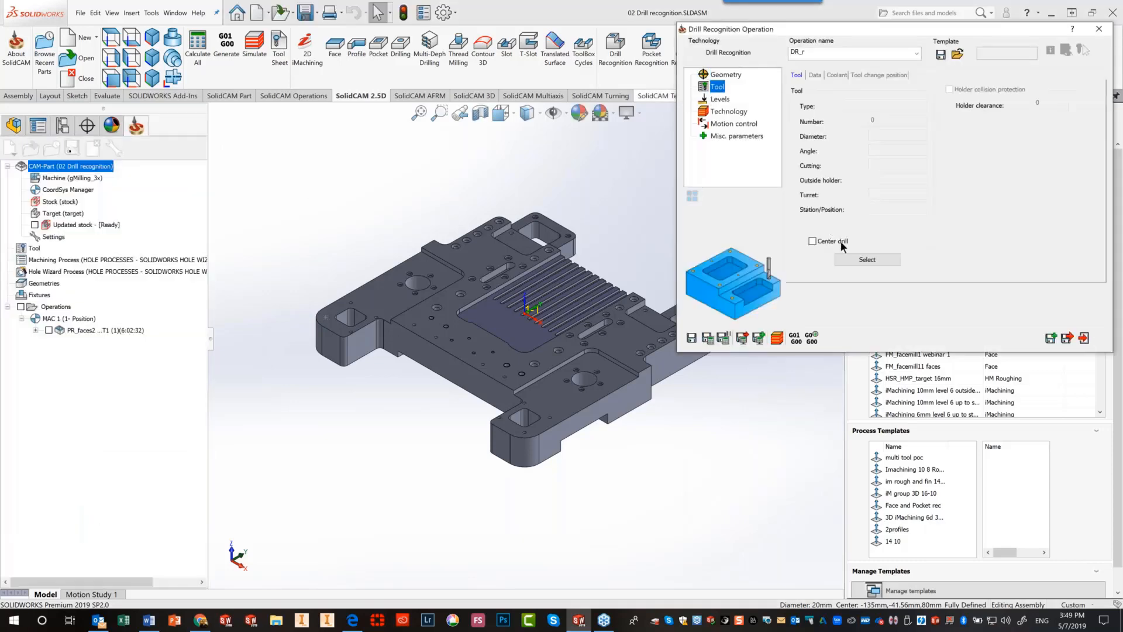
left_click(856, 261)
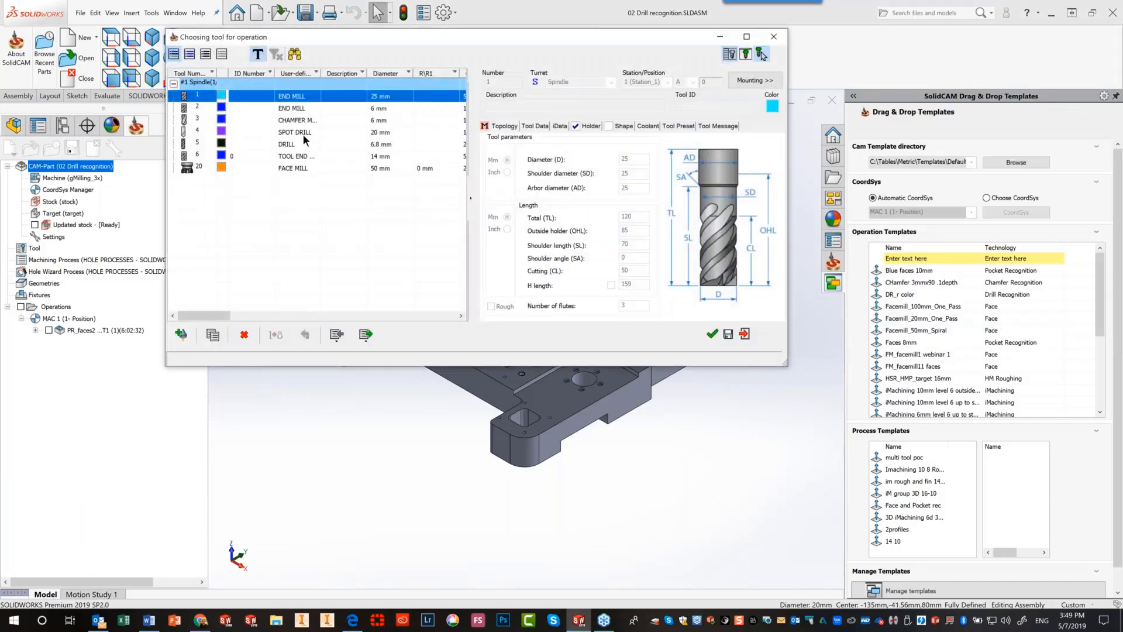
left_click(304, 133)
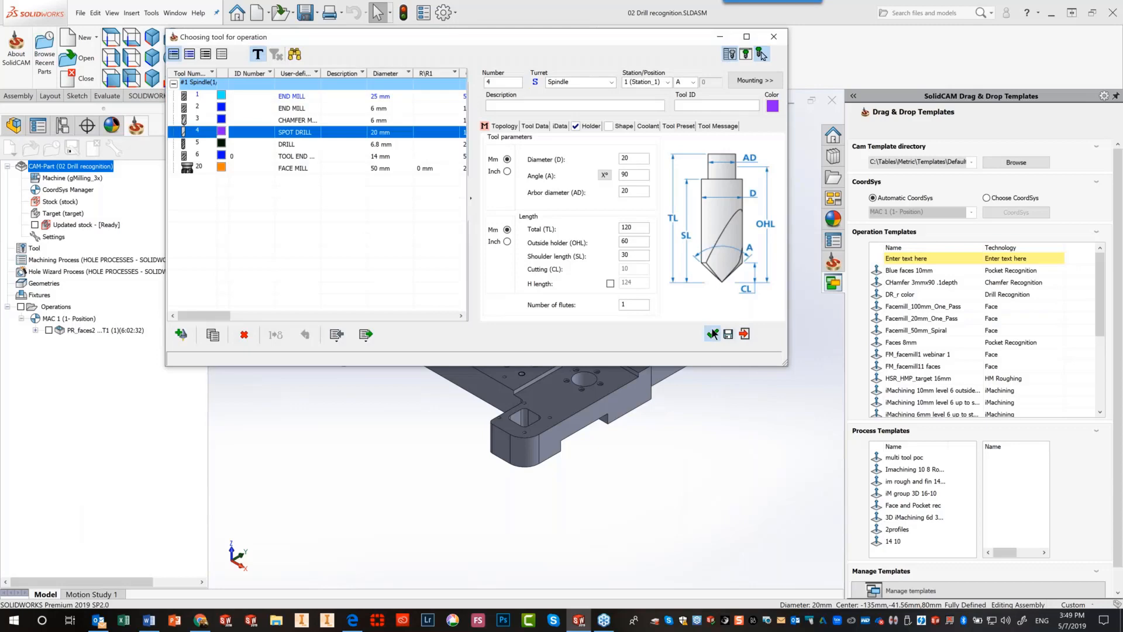
left_click(713, 333)
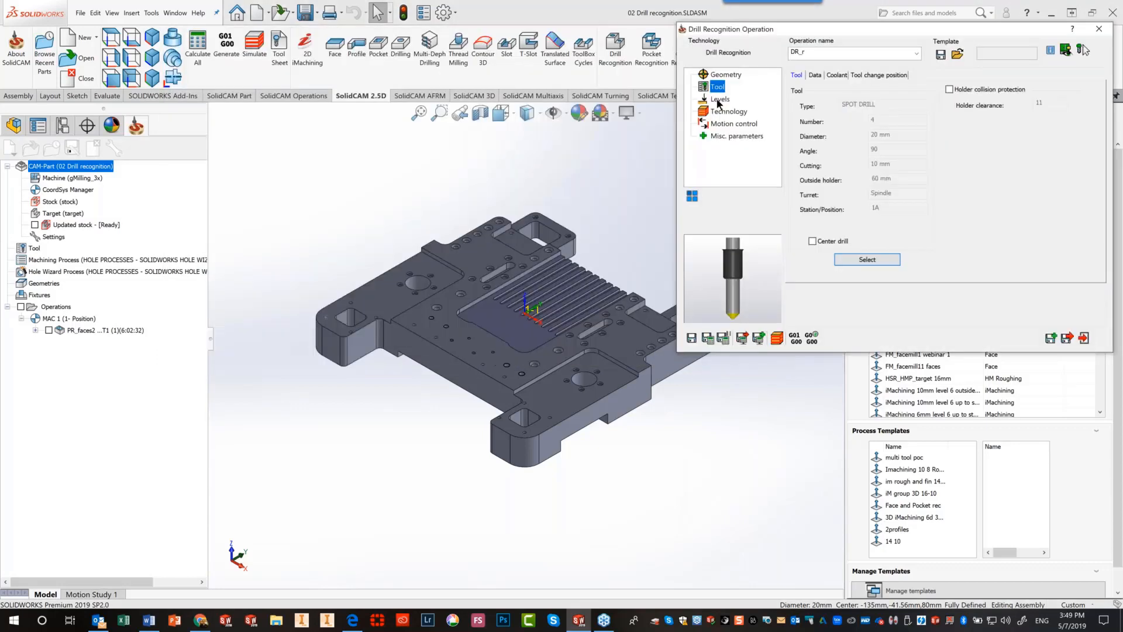
In the depth edit of the levels, apply the Auto Chamfer/Spot drill depth type to all hole groups
left_click(719, 100)
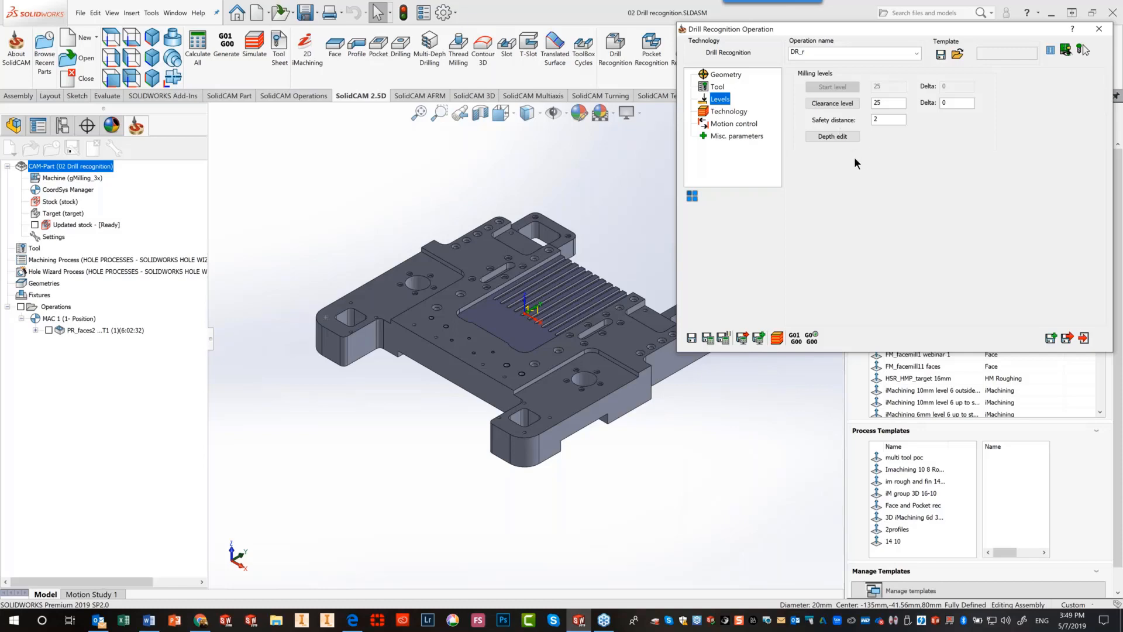
left_click(841, 136)
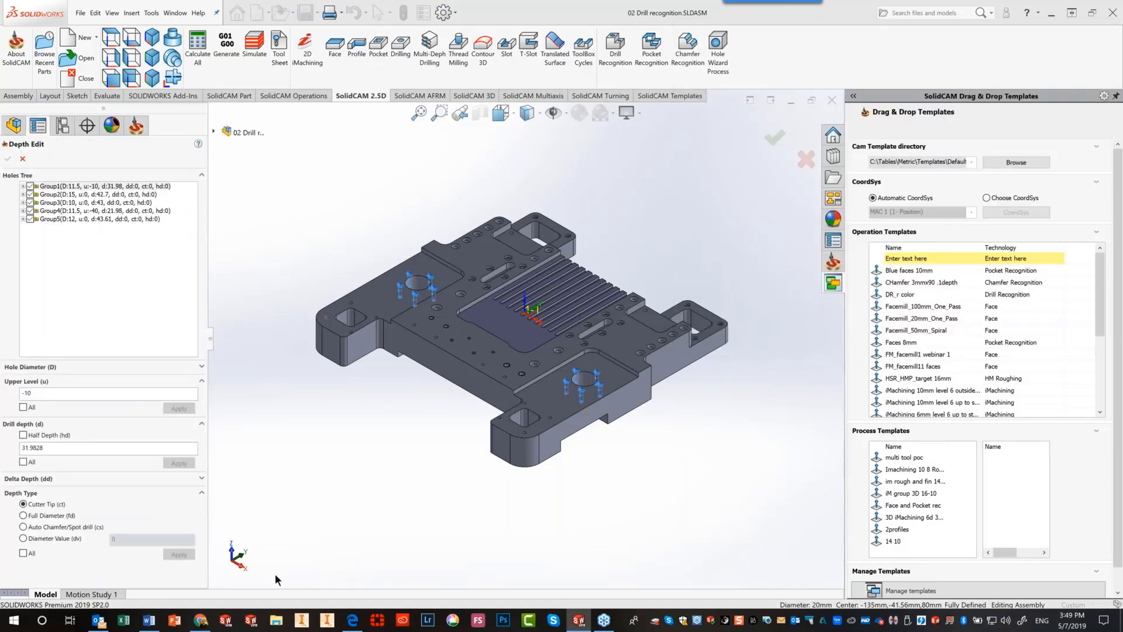
left_click(24, 527)
left_click(23, 552)
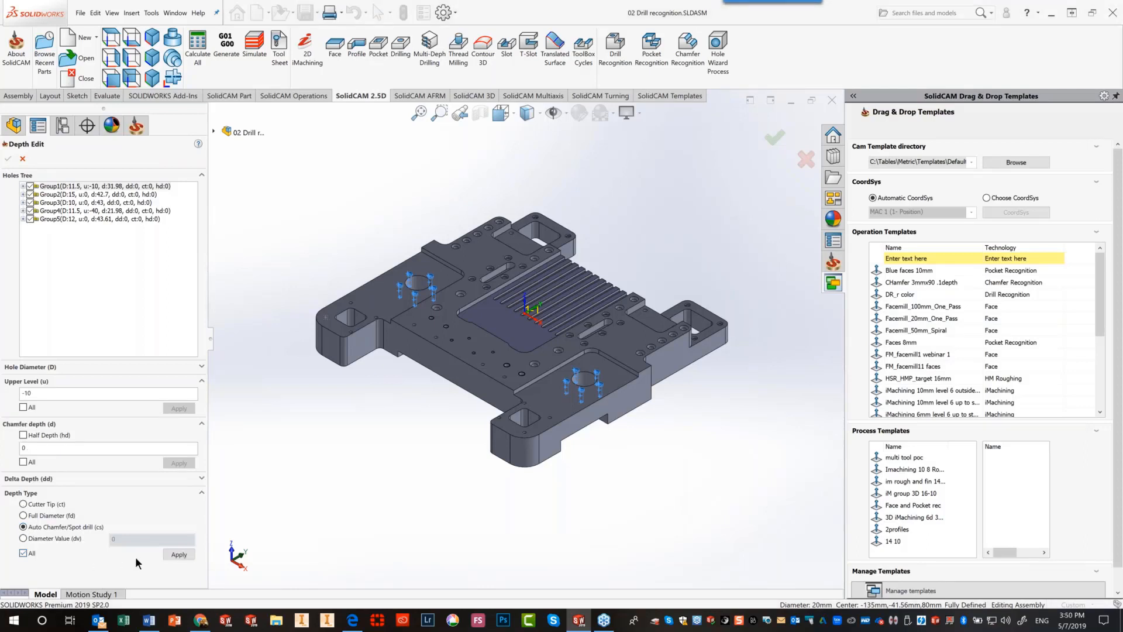
left_click(182, 553)
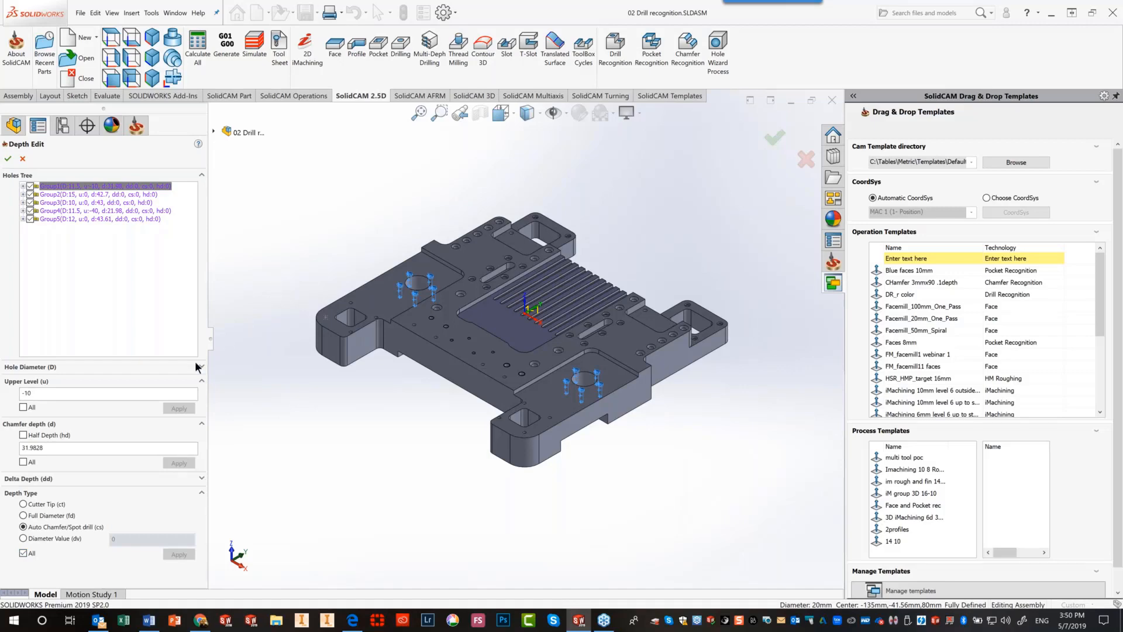
Apply a chamfer depth of 0 to all hole groups and accept the depth edits
left_click(70, 445)
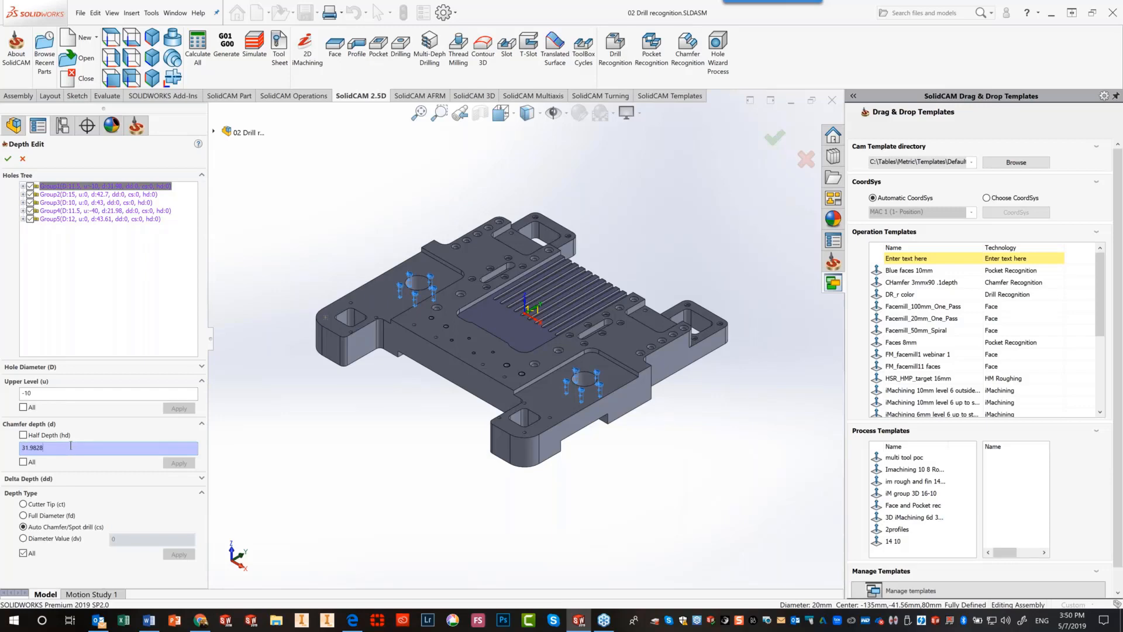
left_click_drag(70, 445, 8, 450)
type("0")
left_click(22, 463)
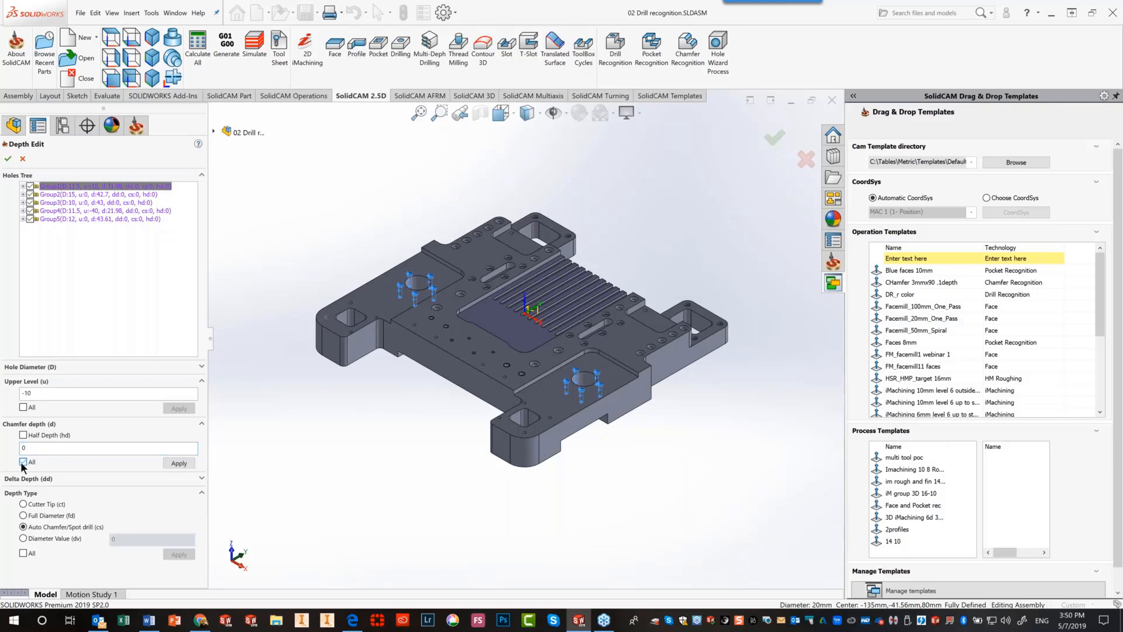
left_click(178, 463)
left_click(8, 159)
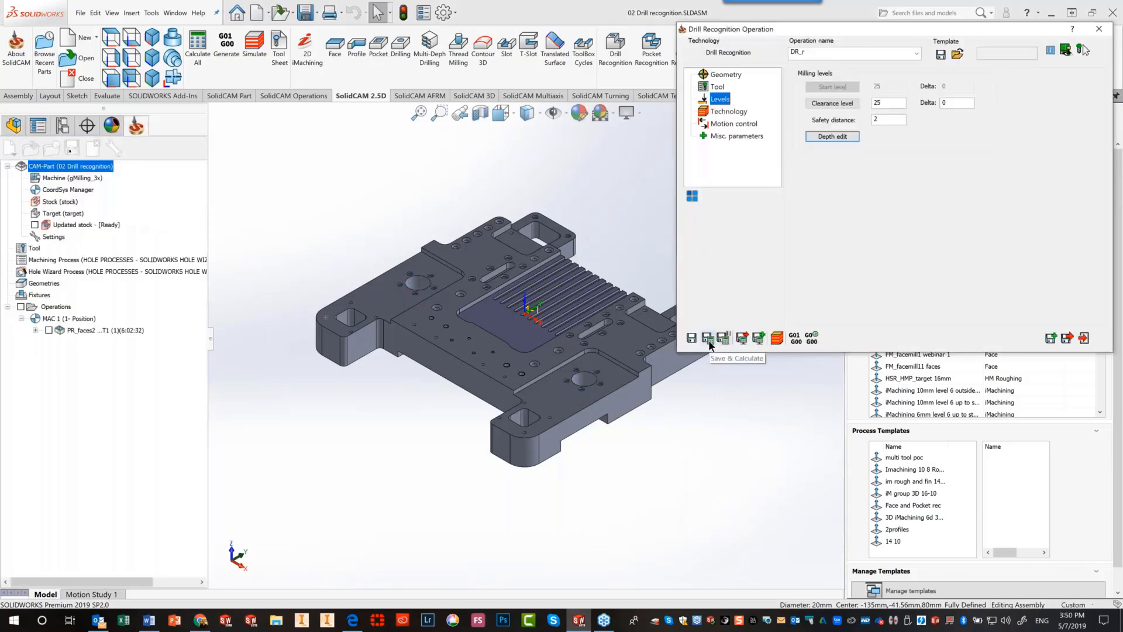
Save and calculate the drill recognition operation, and play its SolidVerify simulation at reduced speed with the stock transparent
left_click(708, 340)
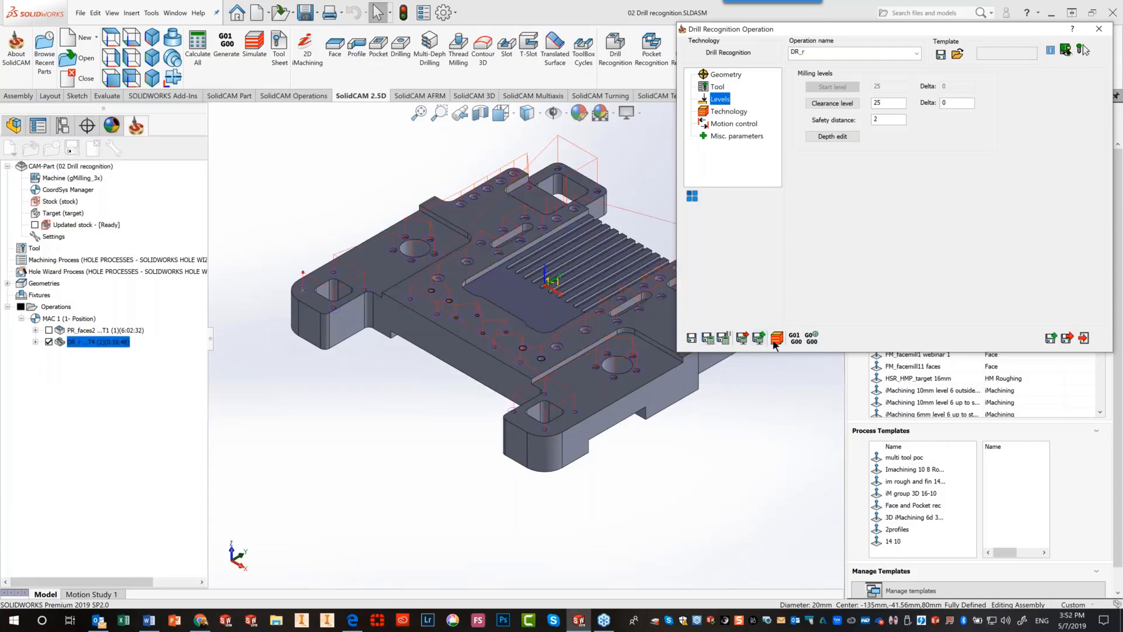
left_click(776, 339)
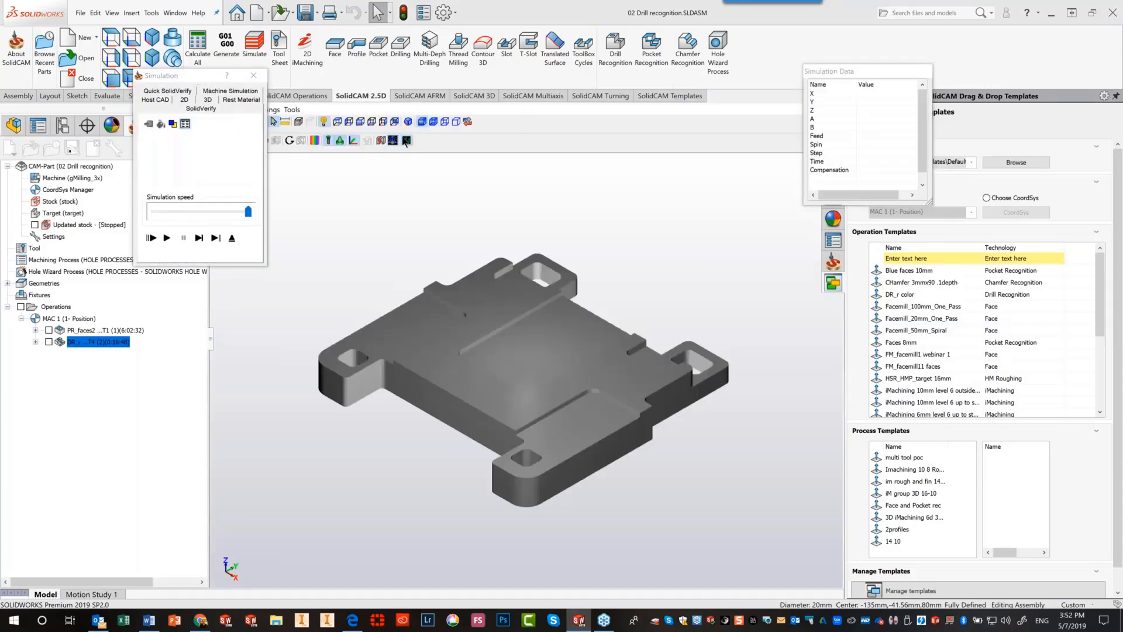
left_click(434, 121)
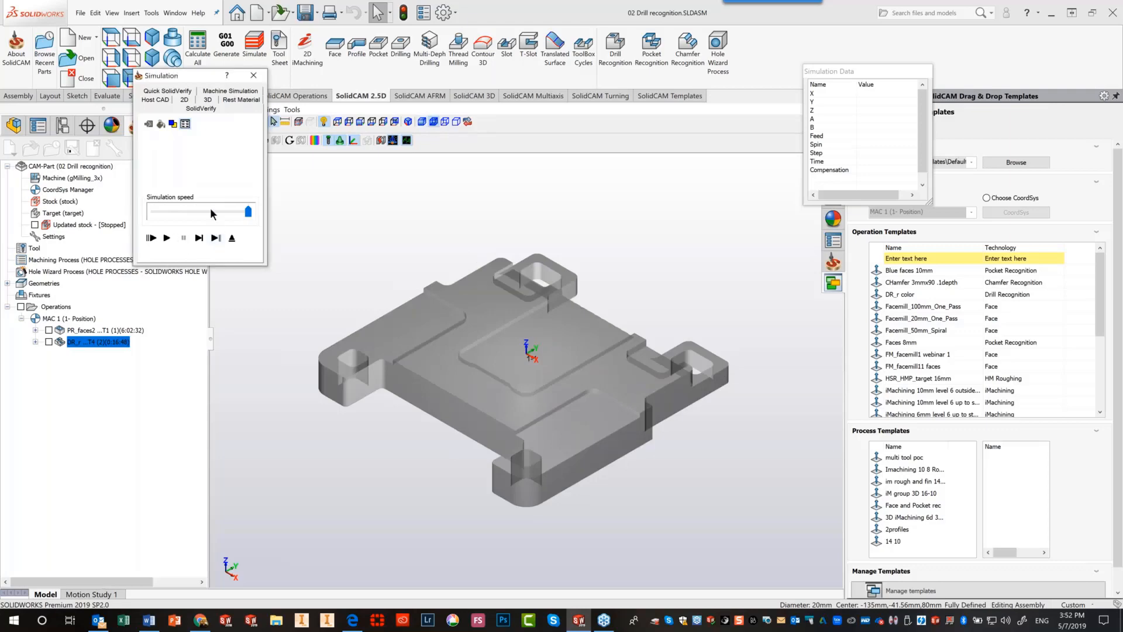
left_click(185, 212)
left_click(165, 238)
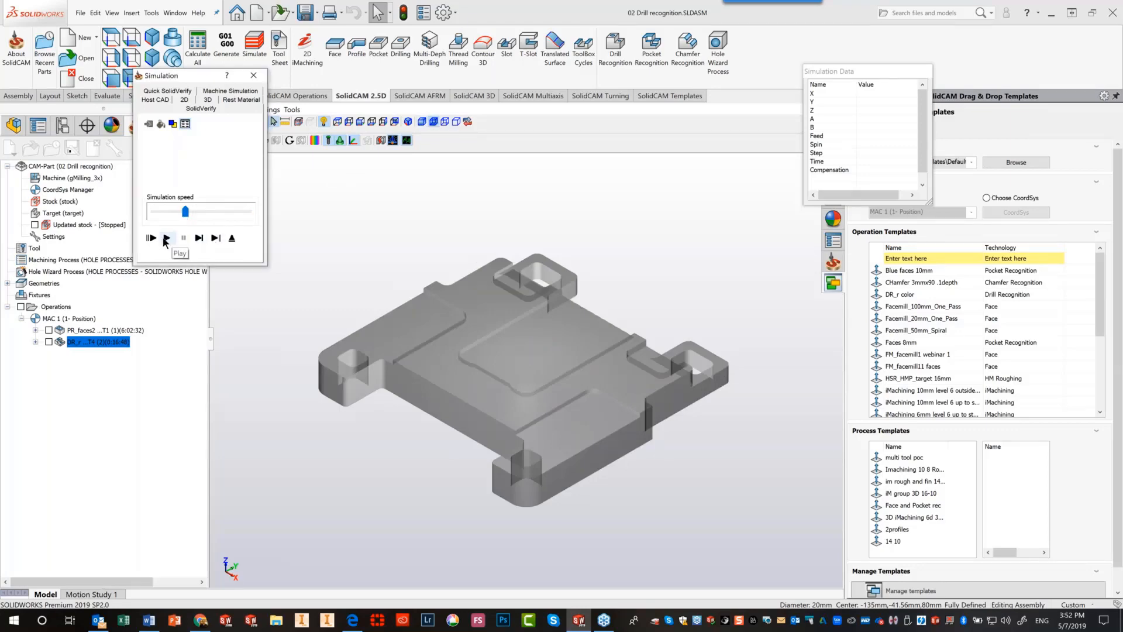
left_click(165, 238)
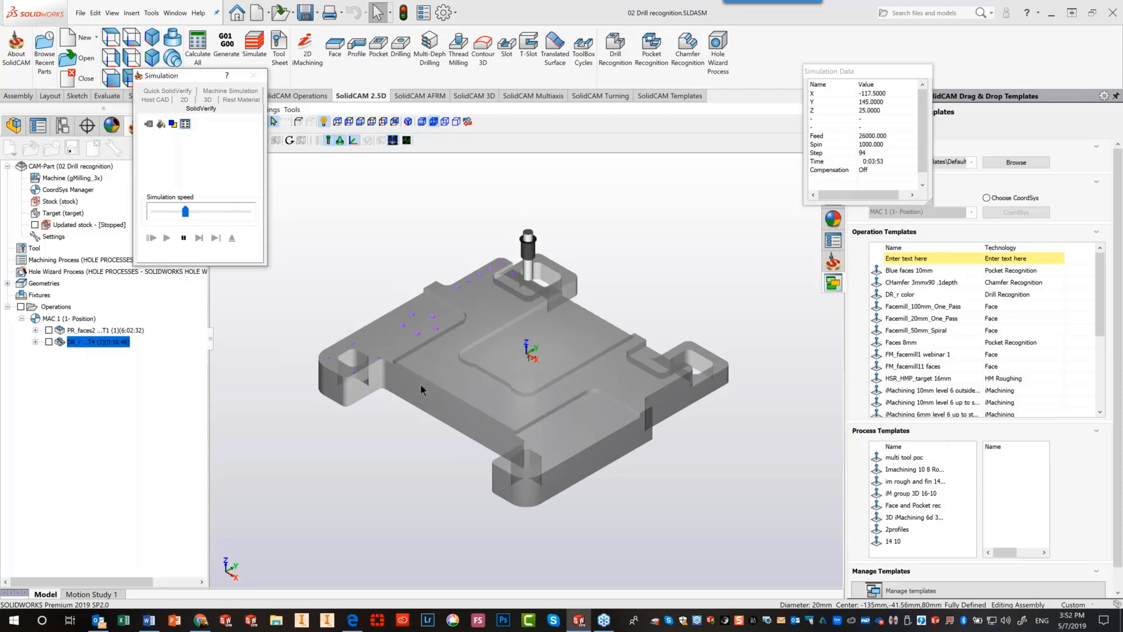
Examine the spot-drilled holes up close with the stock transparent and opaque, and exit the simulation
scroll(409, 356, "up", 5)
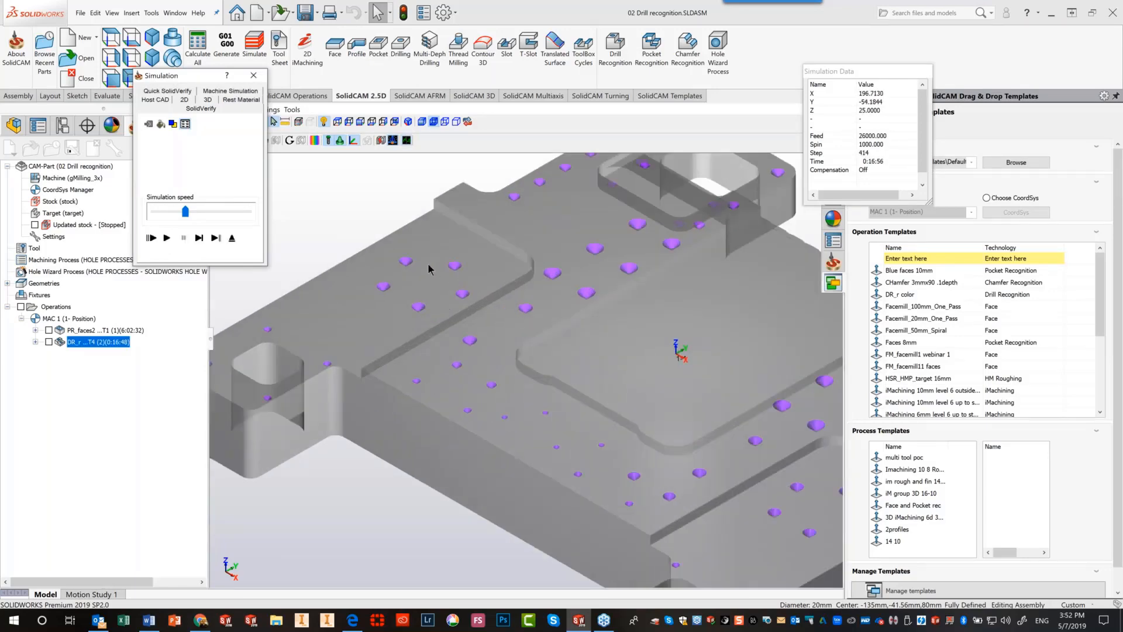
scroll(426, 262, "down", 5)
scroll(521, 307, "up", 5)
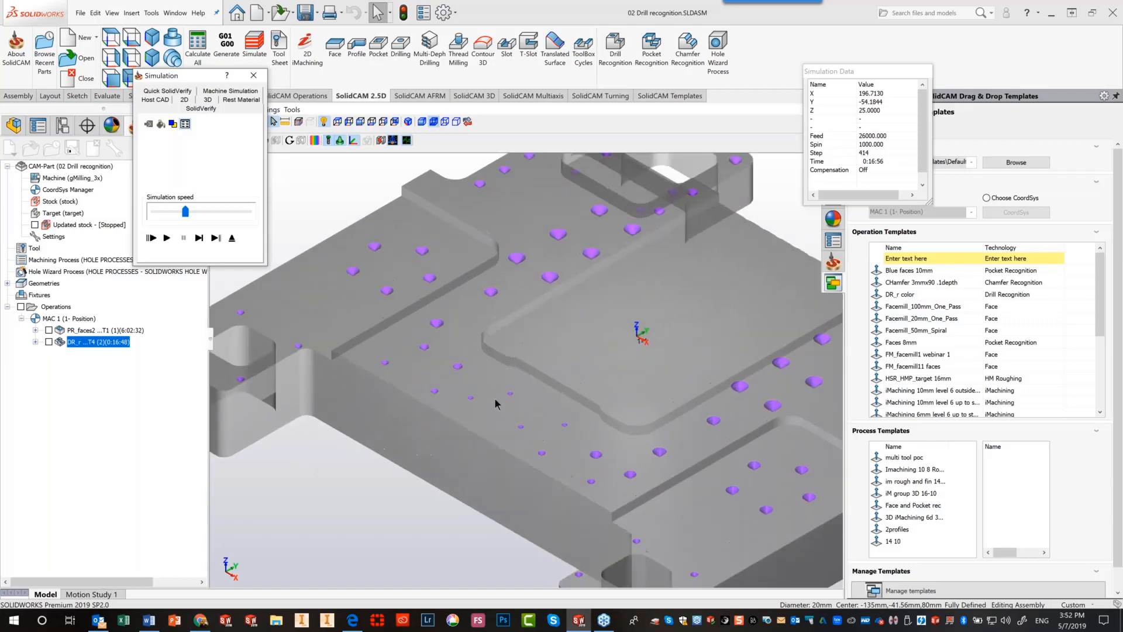
left_click(465, 468)
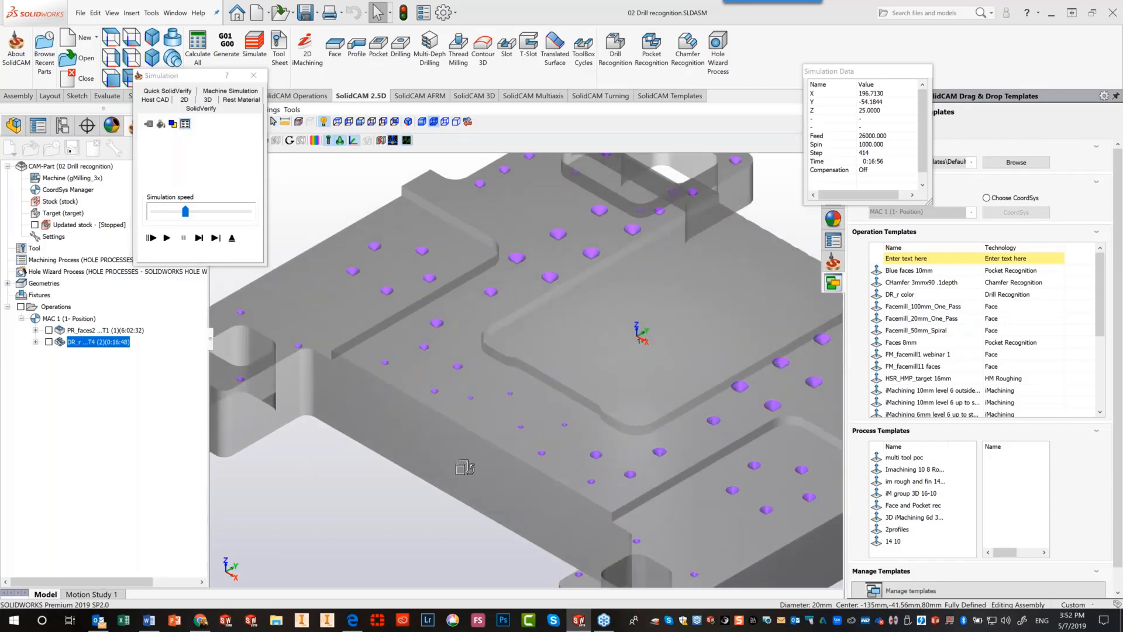
mouse_move(465, 468)
middle_mouse_down()
mouse_move(476, 459)
mouse_move(462, 456)
middle_mouse_up()
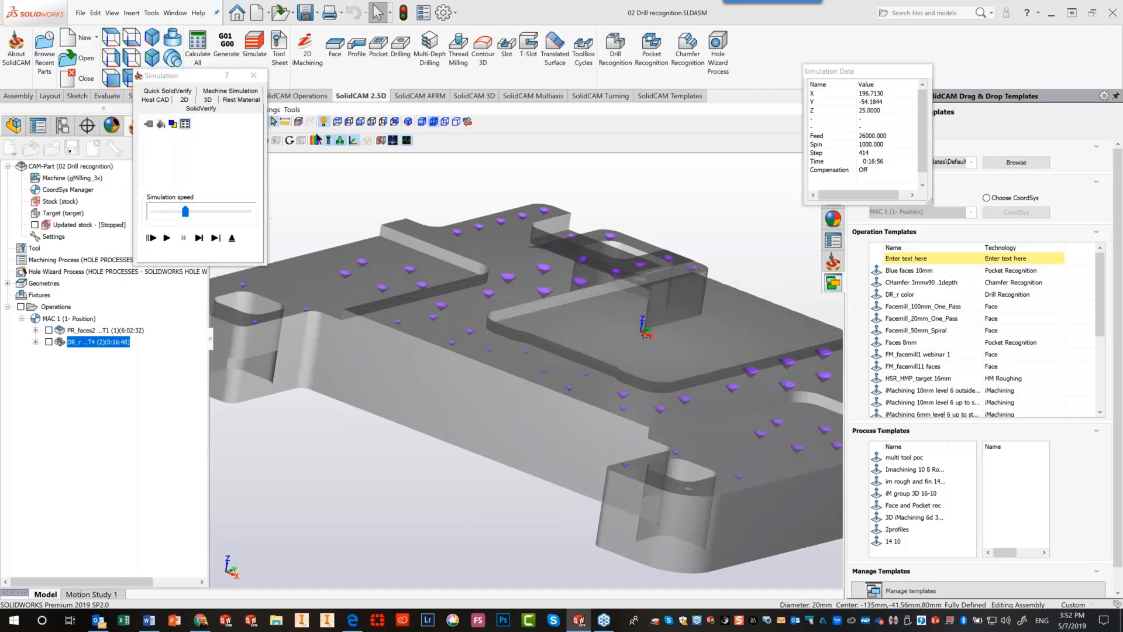
left_click(410, 138)
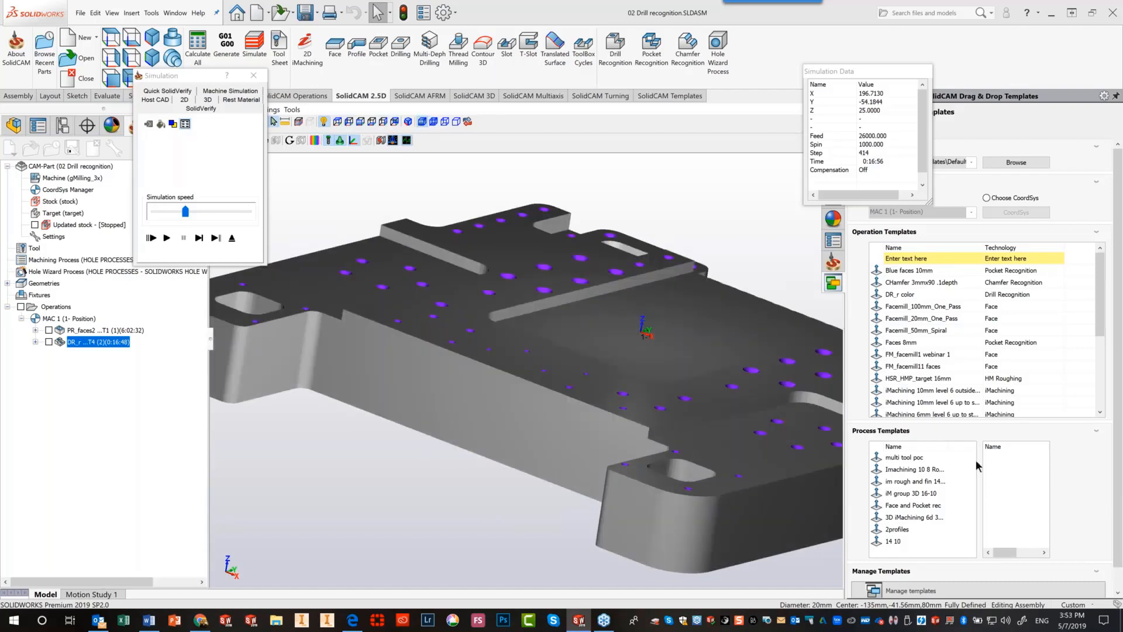
scroll(741, 321, "down", 4)
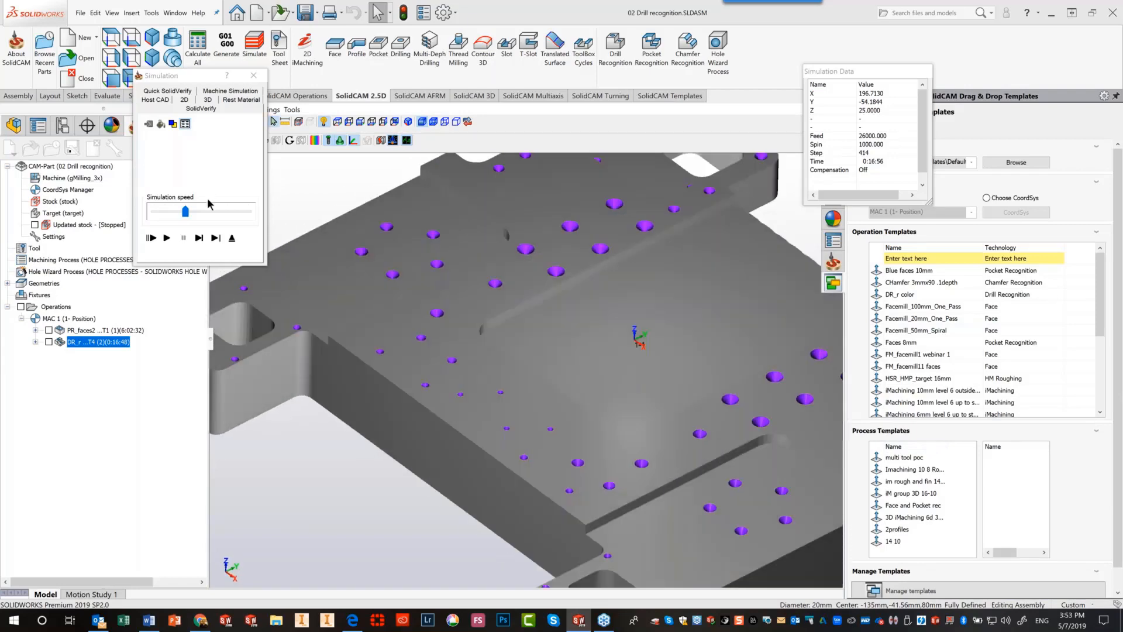
left_click(231, 238)
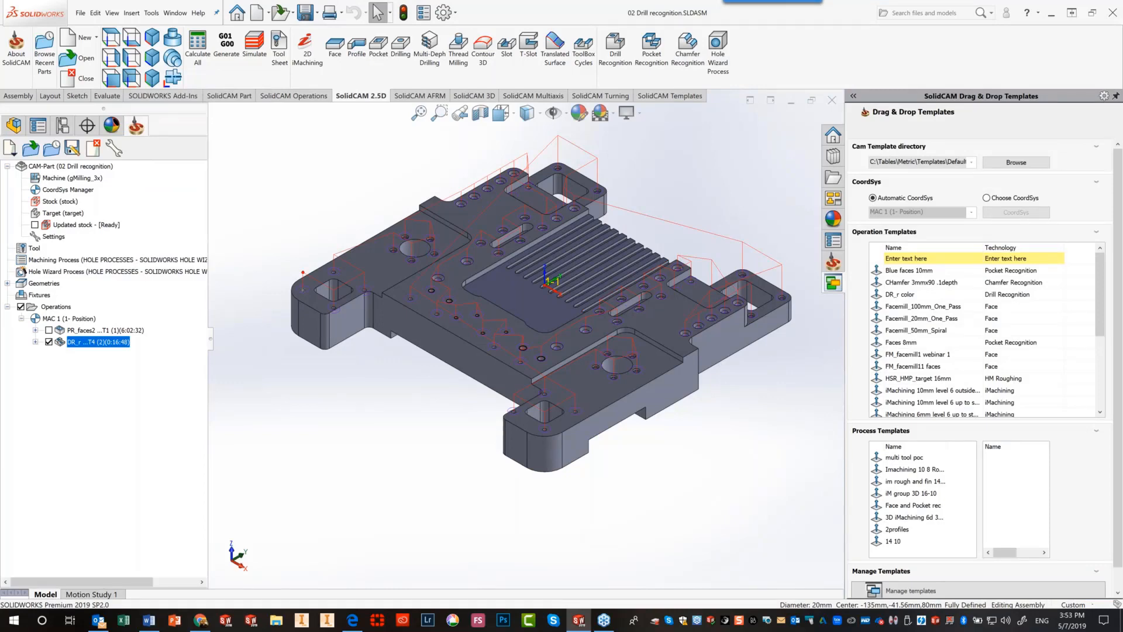
Start a second drill recognition operation with a new hole geometry, and hide the spot drilling toolpath
scroll(544, 372, "down", 1)
scroll(544, 373, "down", 2)
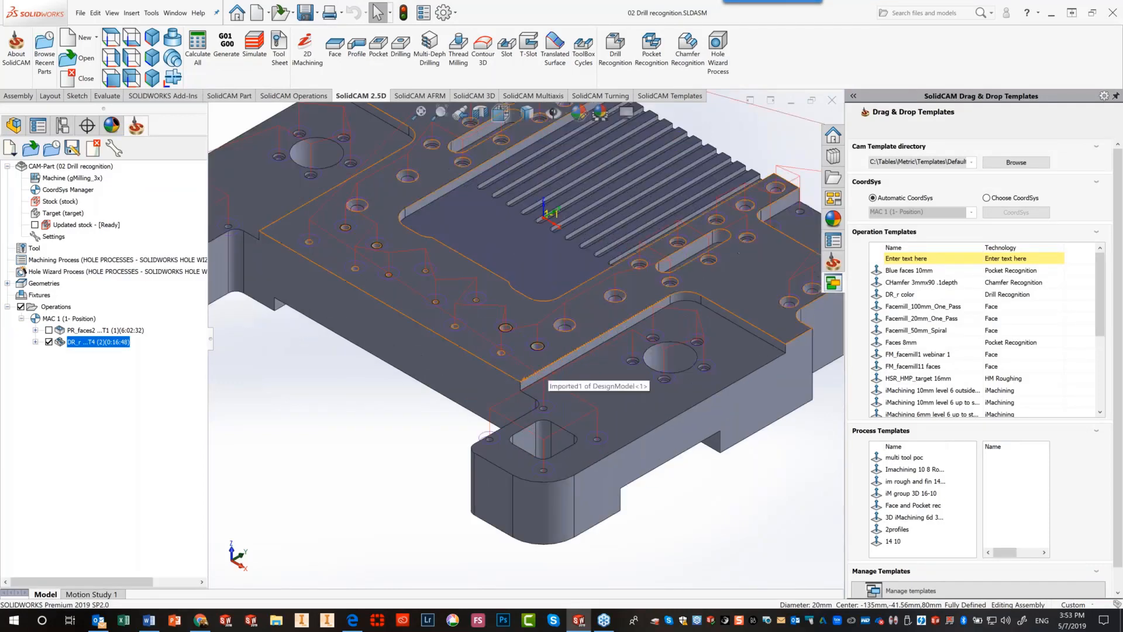
left_click(622, 53)
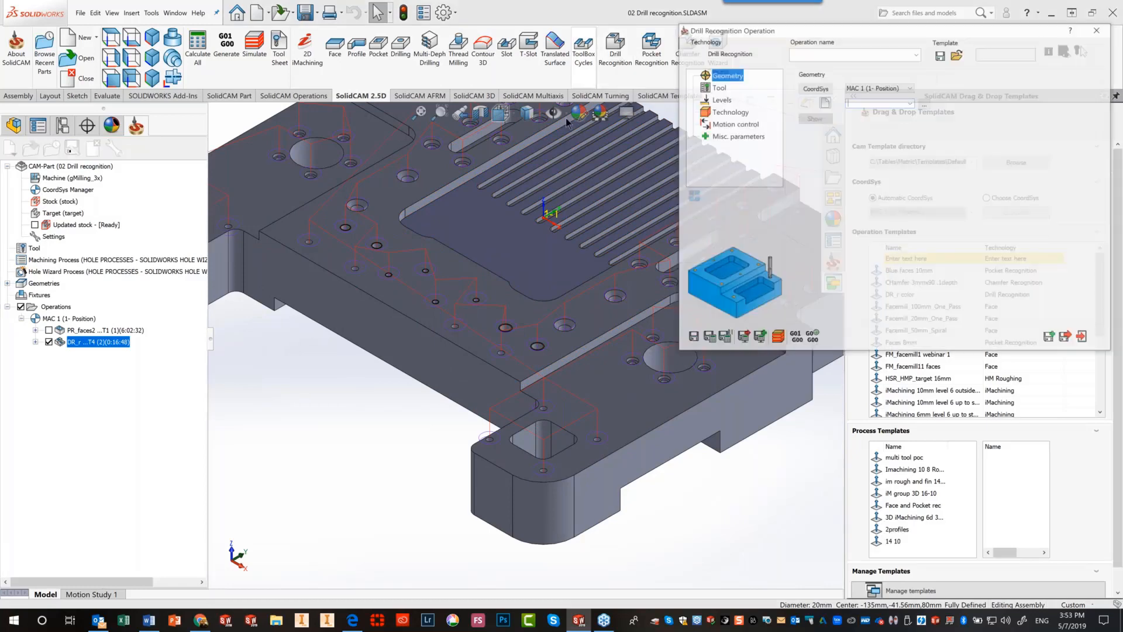
left_click(49, 342)
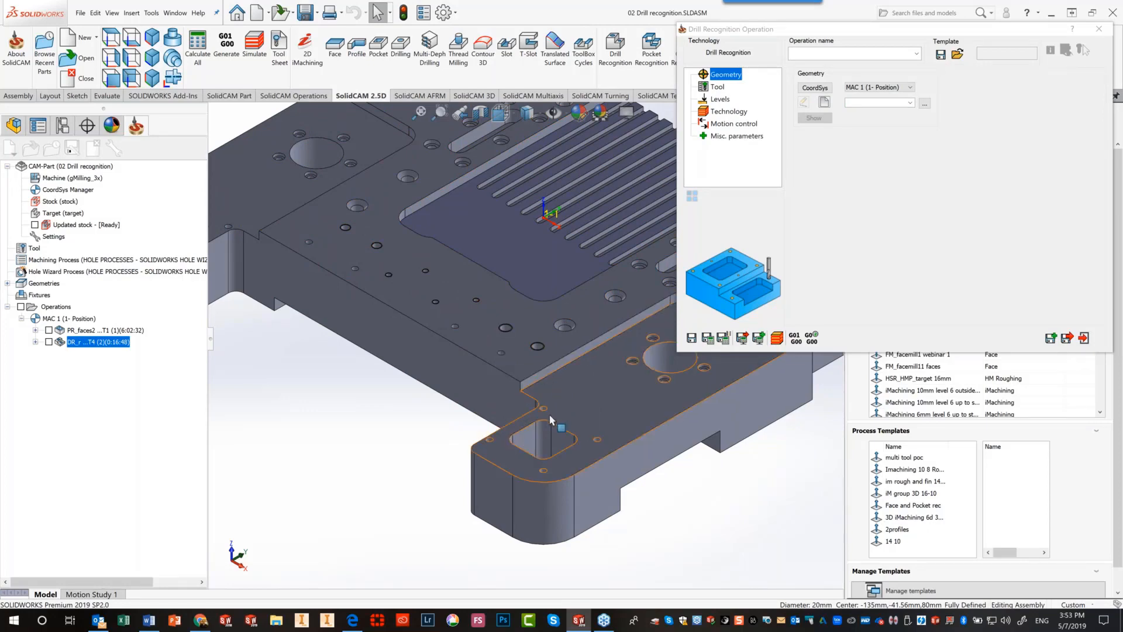
left_click(823, 101)
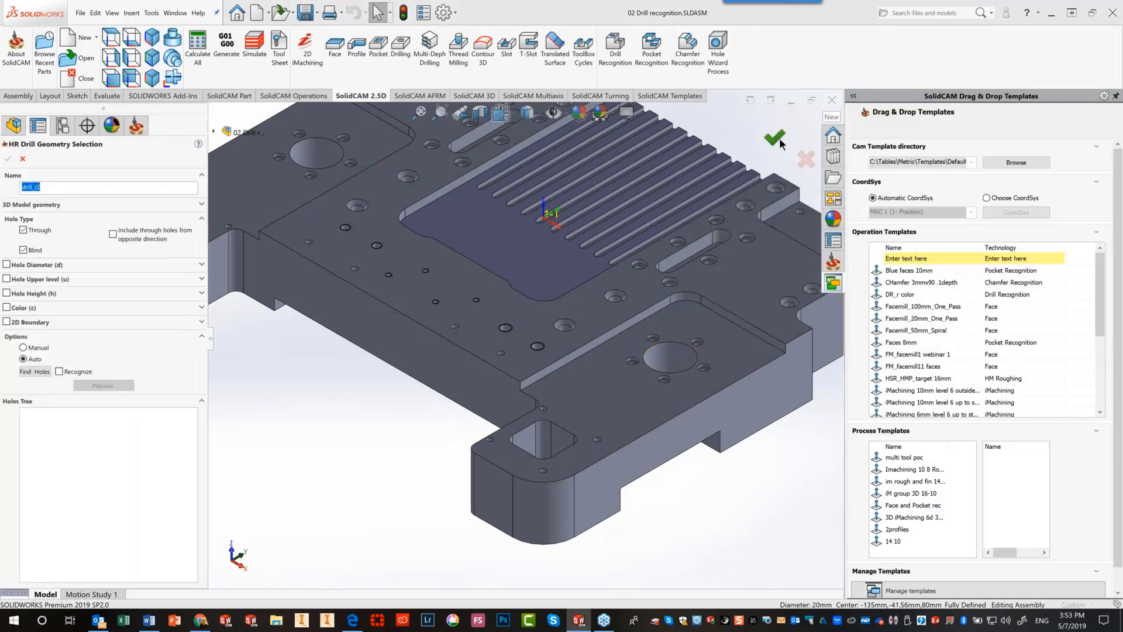
Filter the hole diameter from 6.8 to 6.8 mm by picking a small hole on the plate, and find the matching holes
left_click(7, 265)
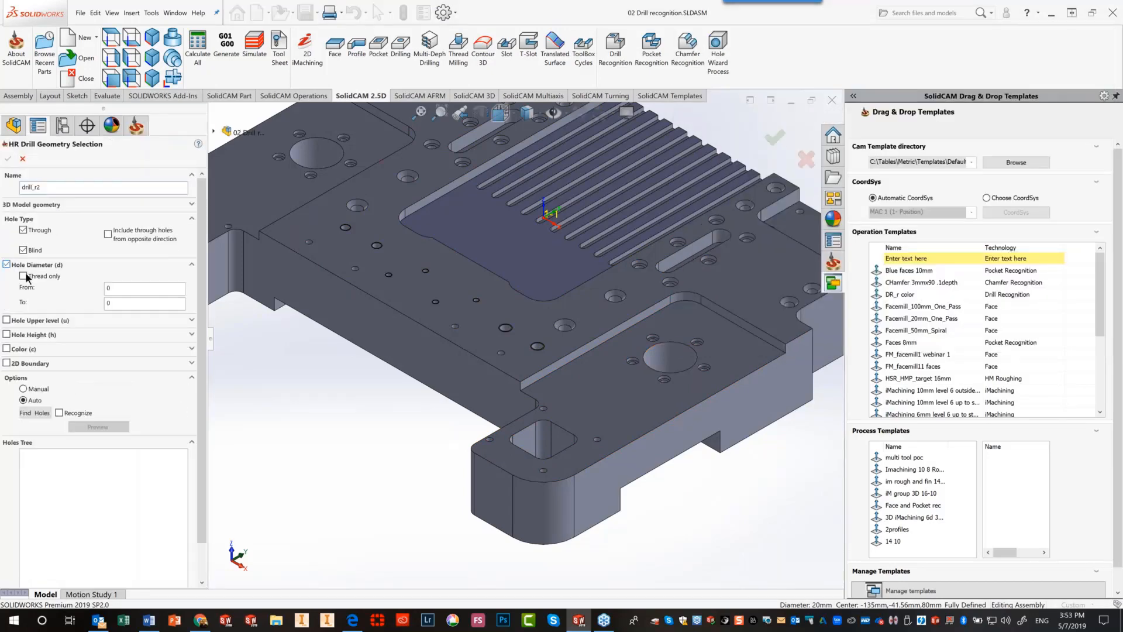
left_click(129, 287)
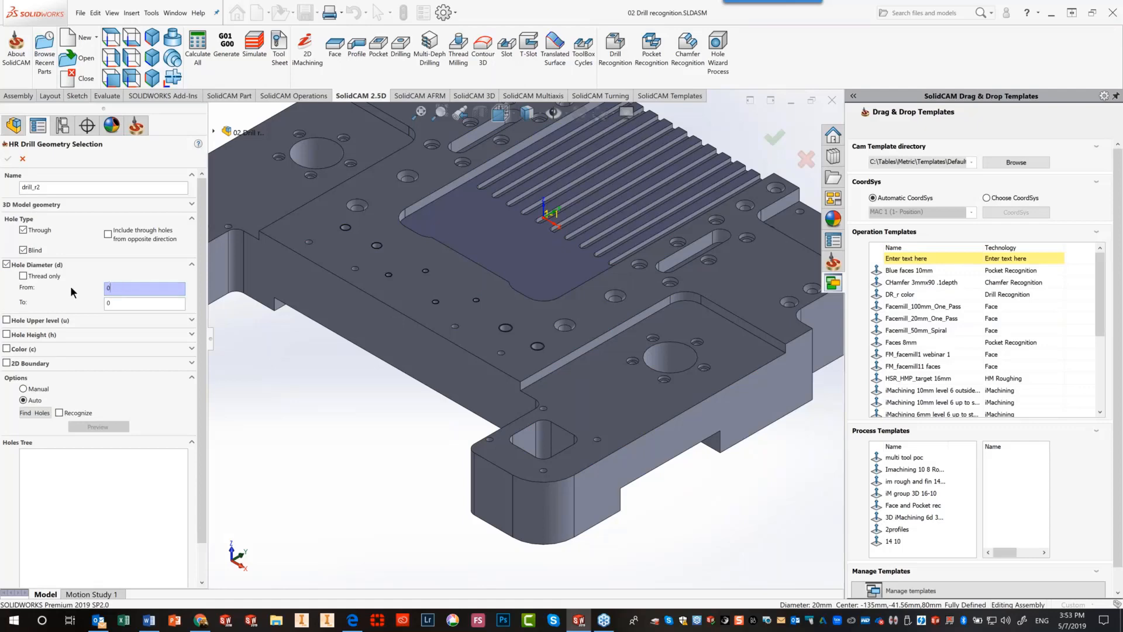
left_click(501, 353)
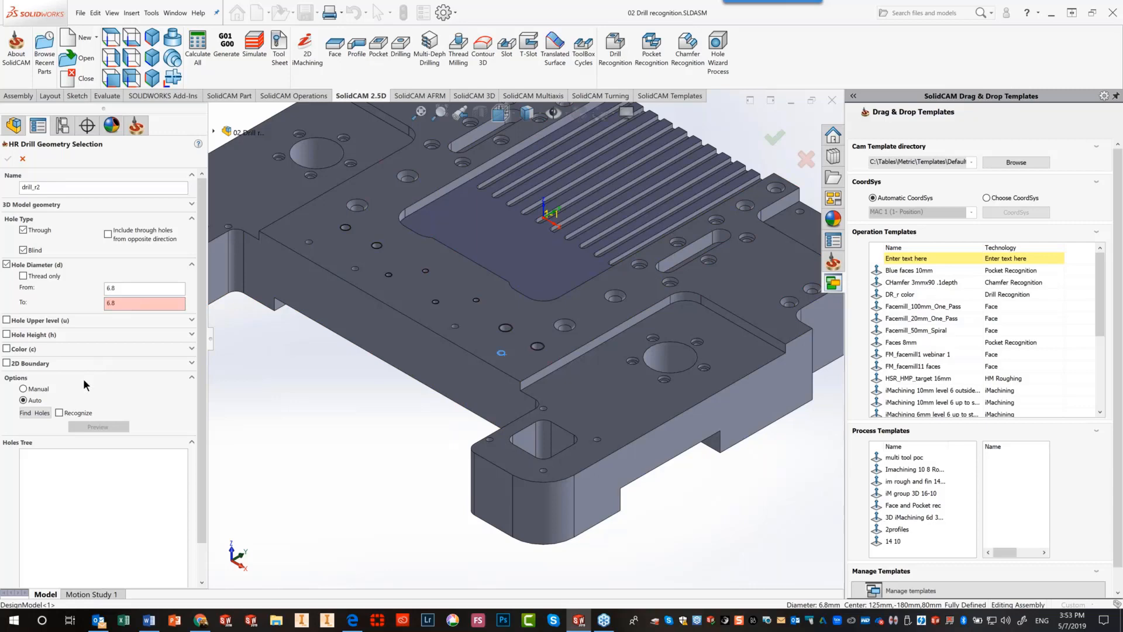
left_click(41, 413)
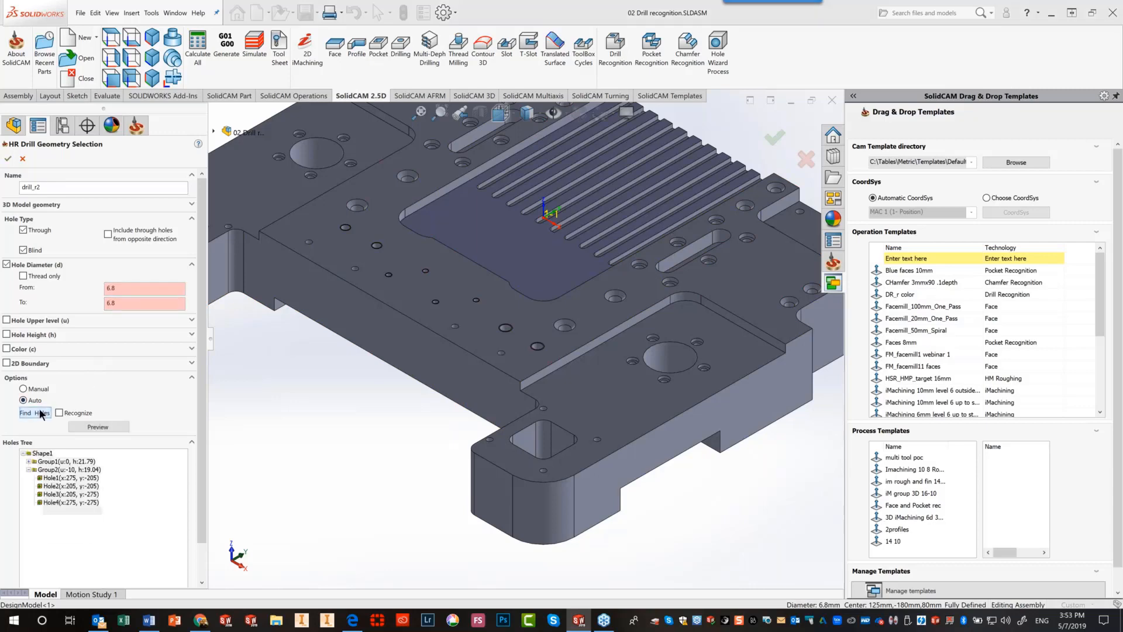
Accept the filtered 6.8 mm hole geometry and assign the existing 6.8 mm drill, tool number 5, to the operation
key("f")
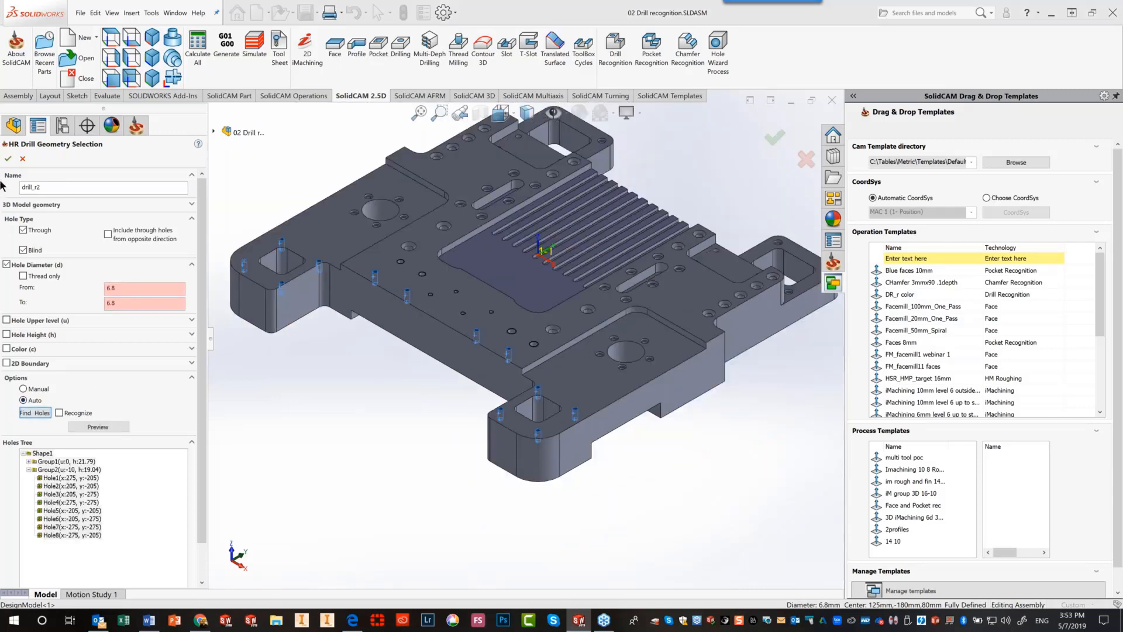
left_click(8, 159)
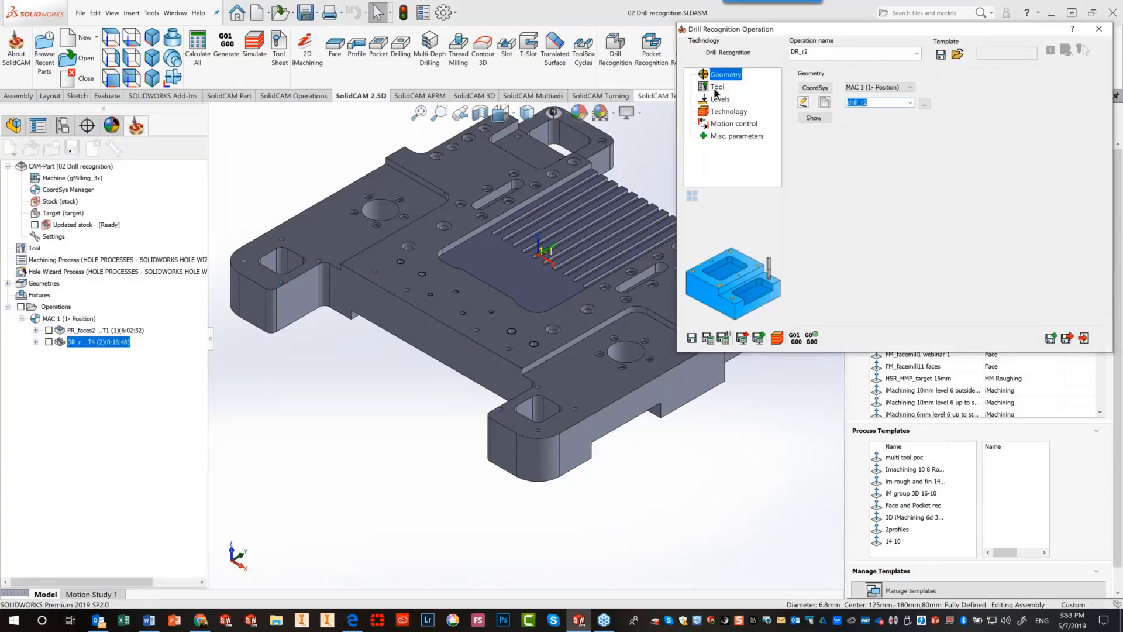
left_click(862, 261)
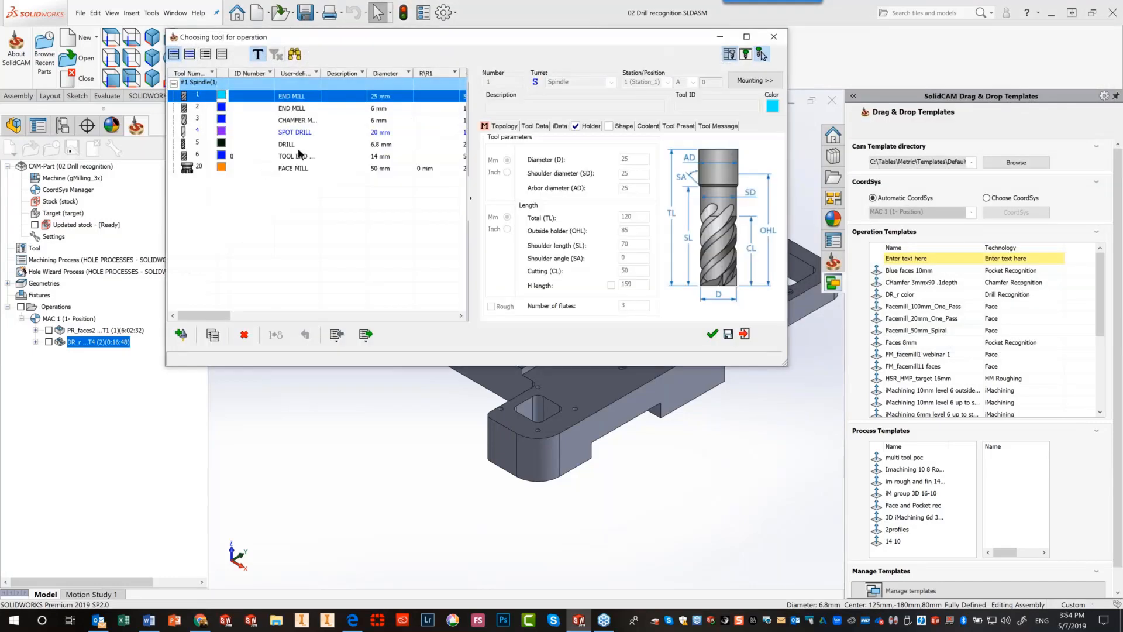
left_click(296, 144)
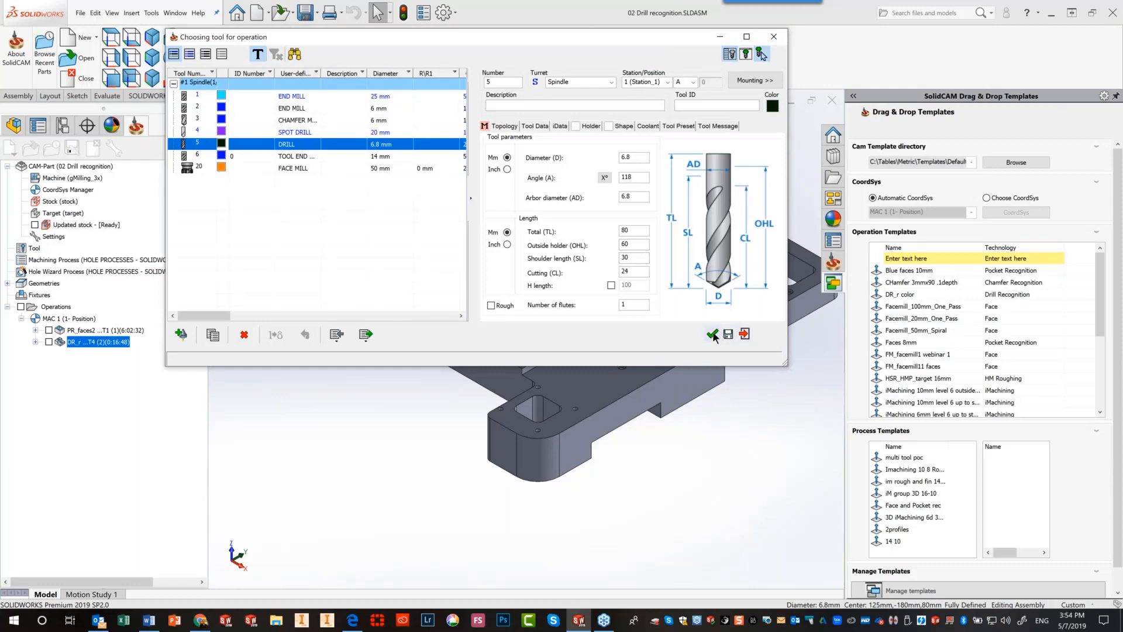
left_click(712, 334)
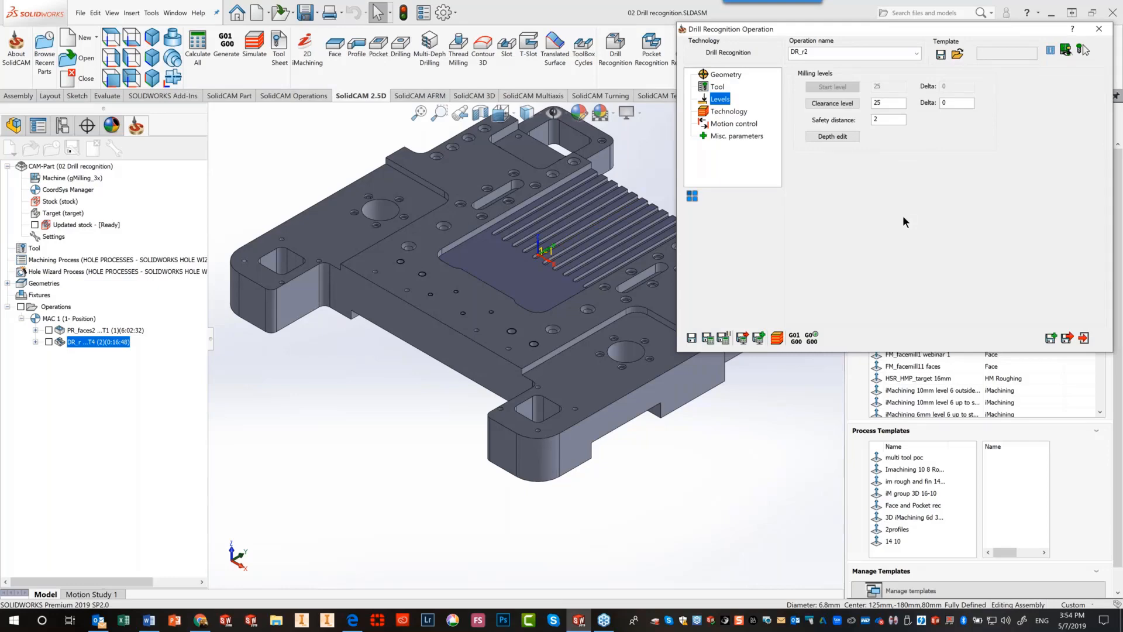
Set the drill cycle type to G83 with a step down of 3
left_click(723, 113)
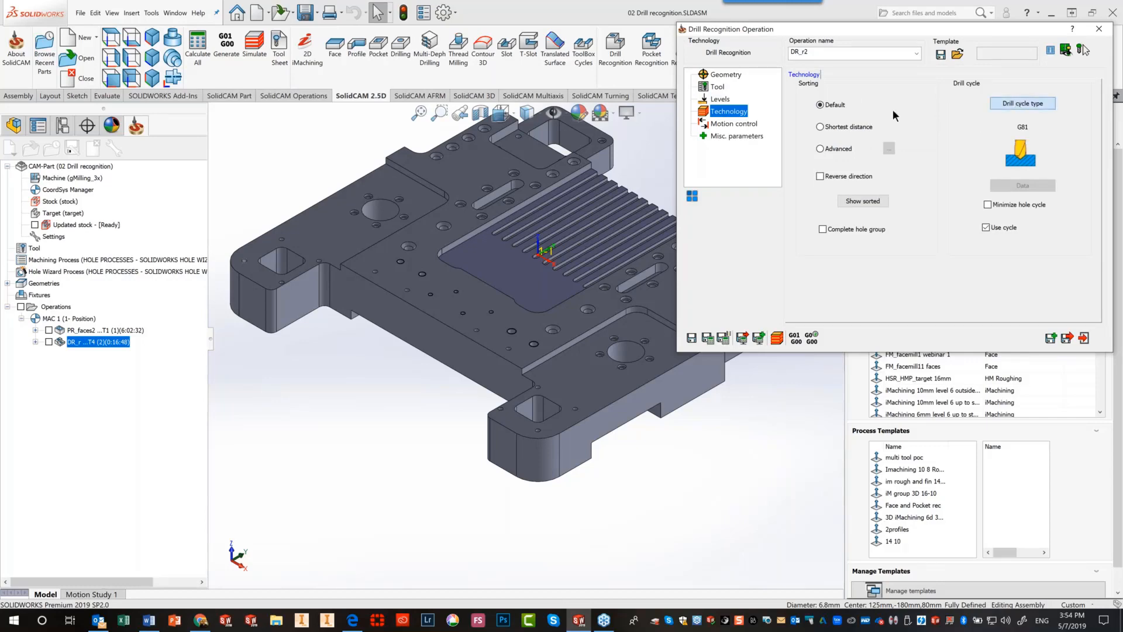
left_click(1017, 104)
left_click(954, 117)
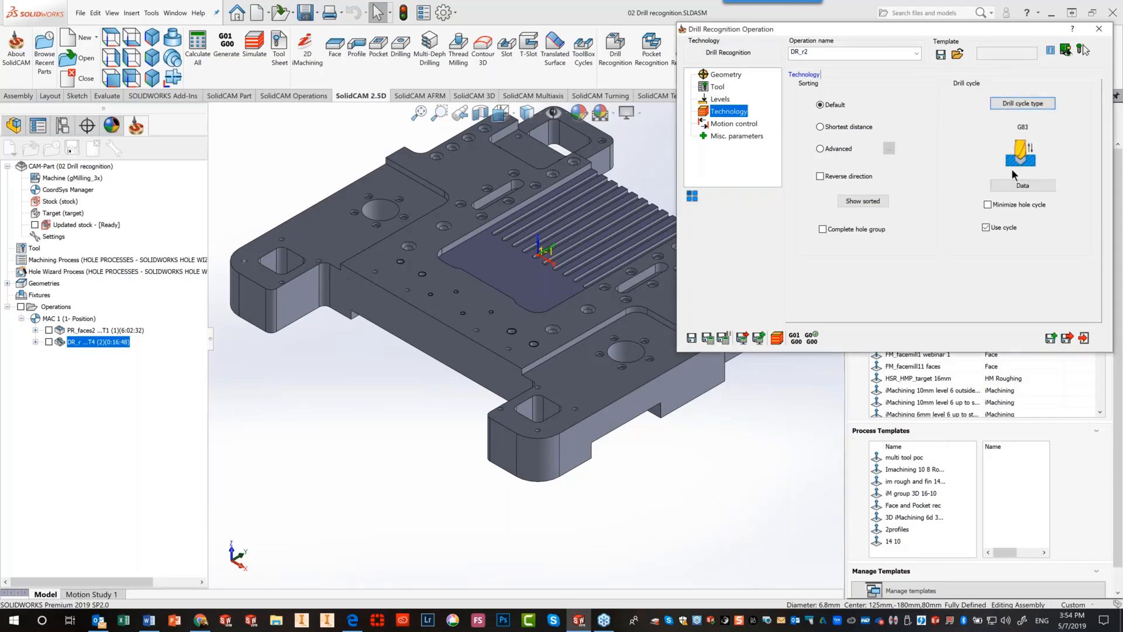
left_click(1022, 186)
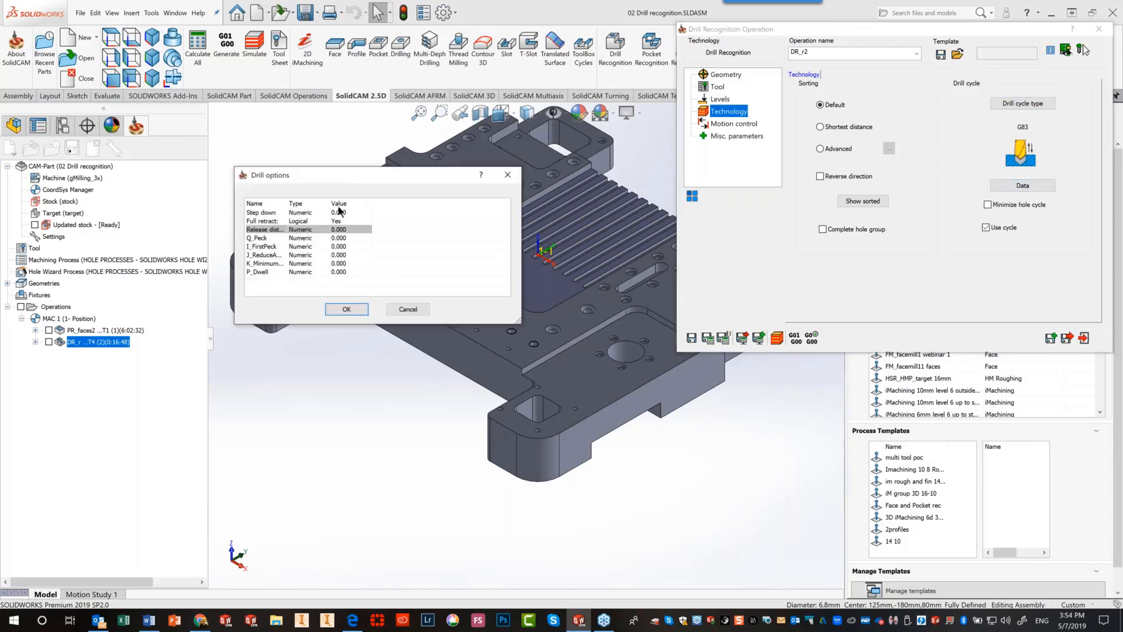
left_click(356, 213)
left_click(357, 212)
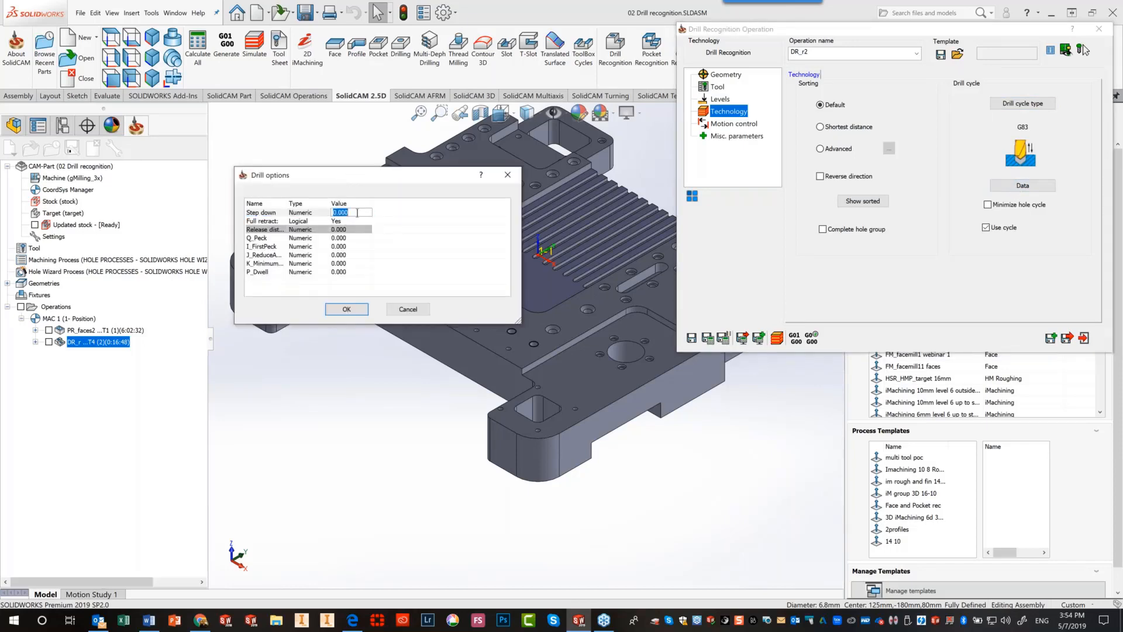
type("3")
left_click(349, 311)
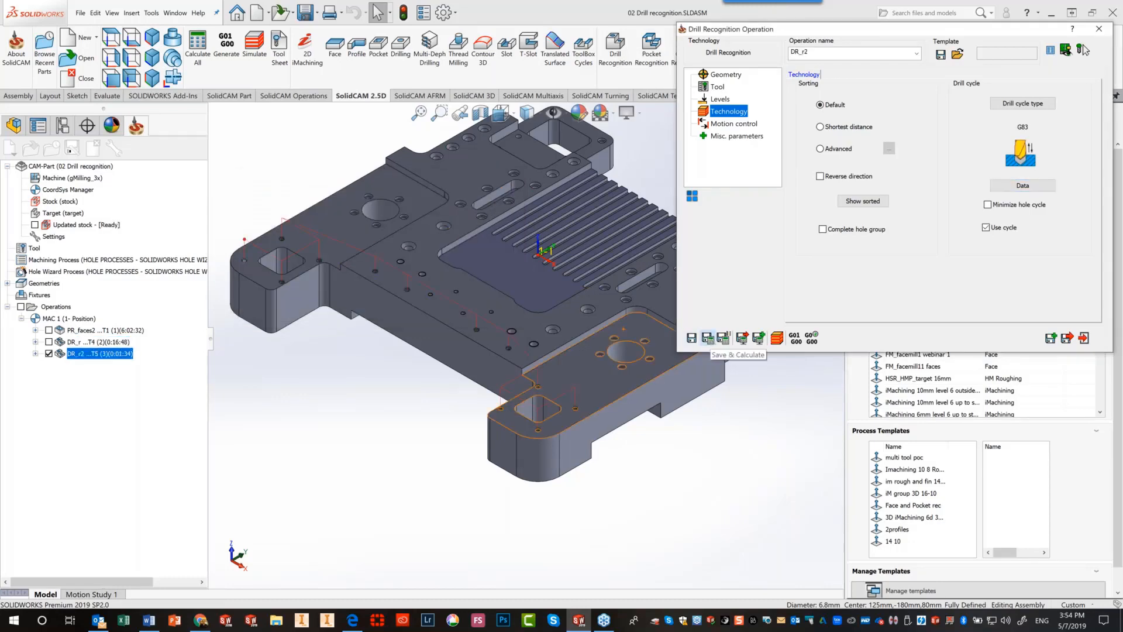
Save and calculate the operation, and play its SolidVerify simulation from the front with the stock transparent
left_click(777, 339)
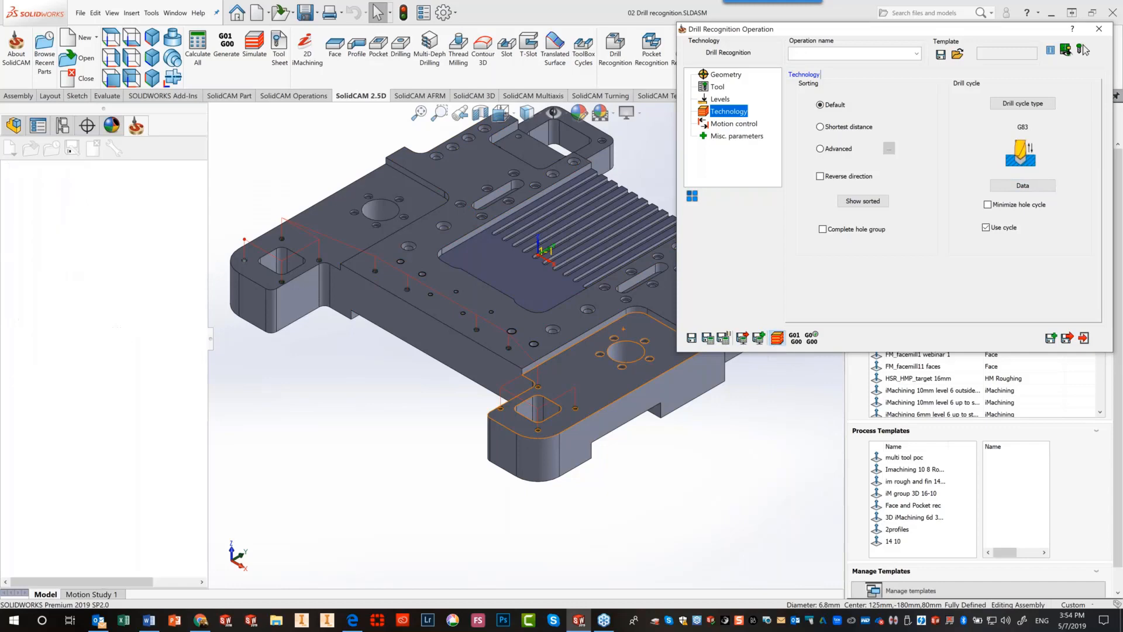
left_click(253, 48)
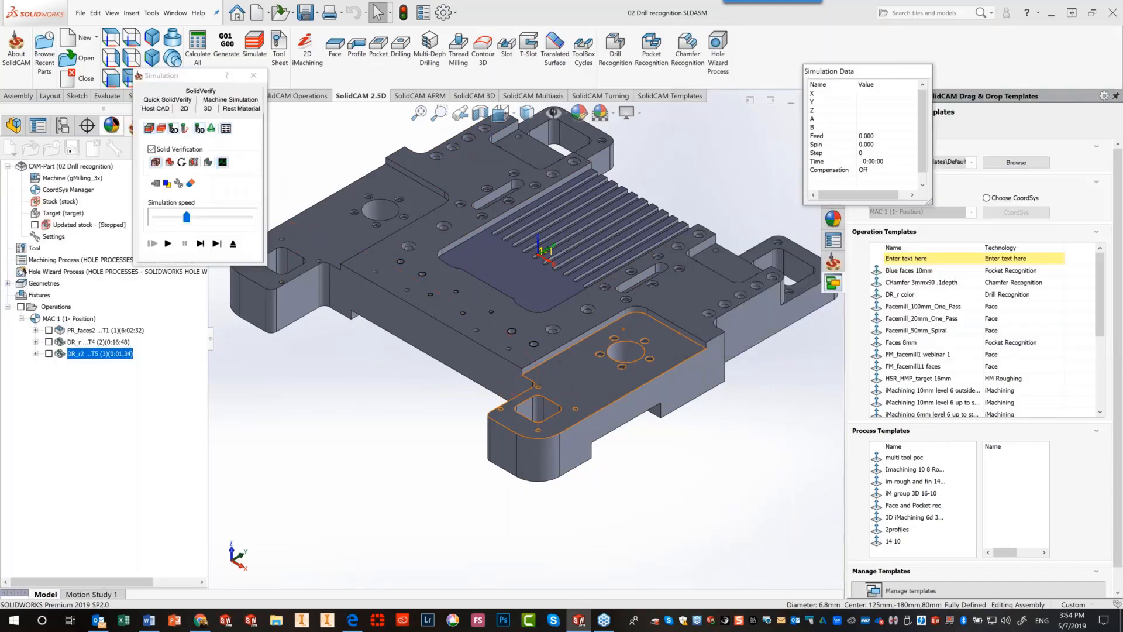
left_click(210, 92)
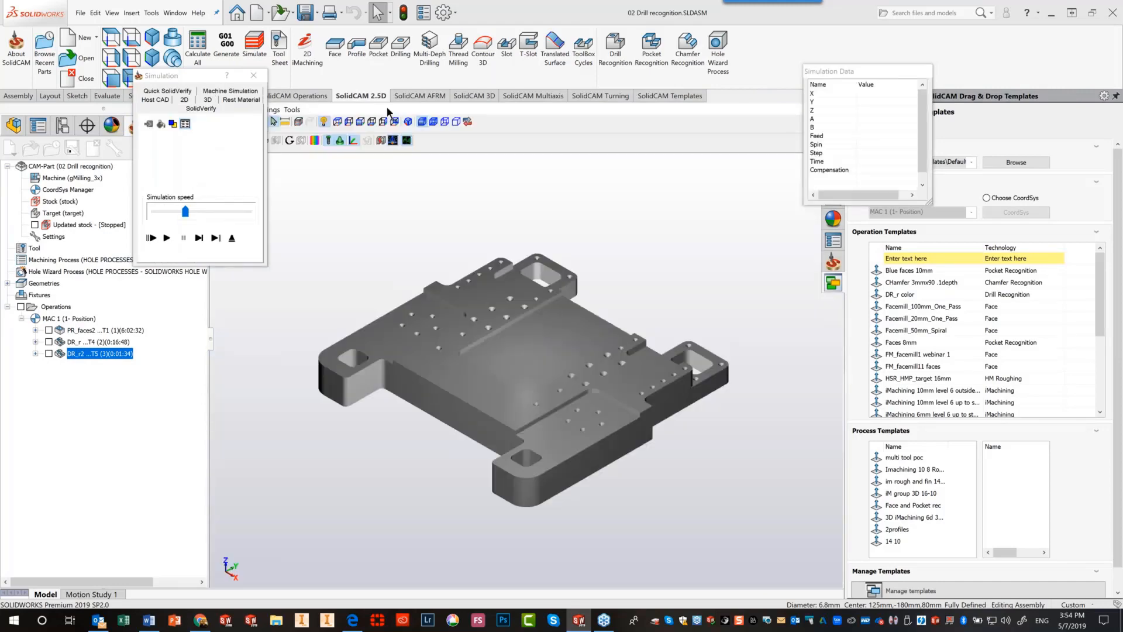
left_click(434, 121)
left_click(349, 120)
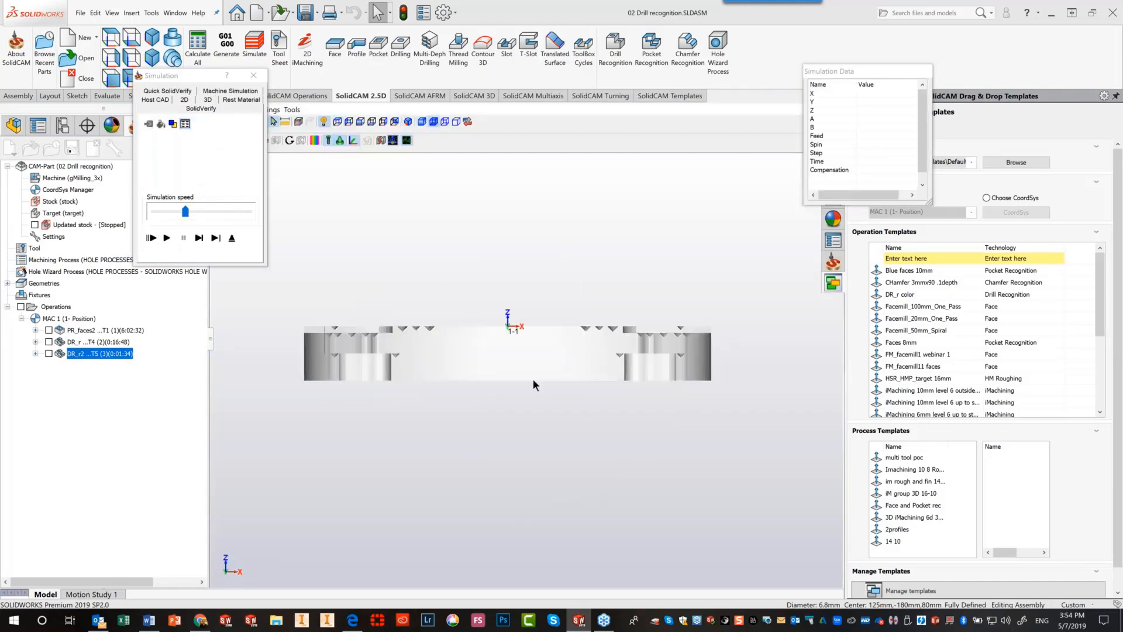
left_click(166, 238)
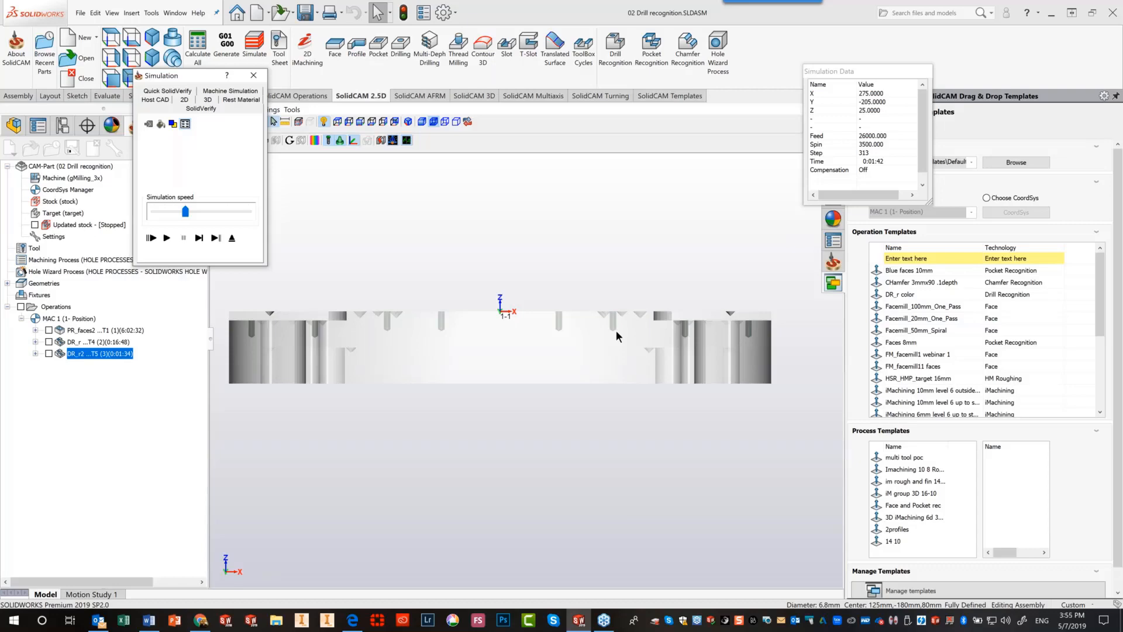
Examine the drilled holes with the stock transparent and opaque, exit the simulation, and close the drill recognition operation
middle_click_drag(616, 331, 274, 263)
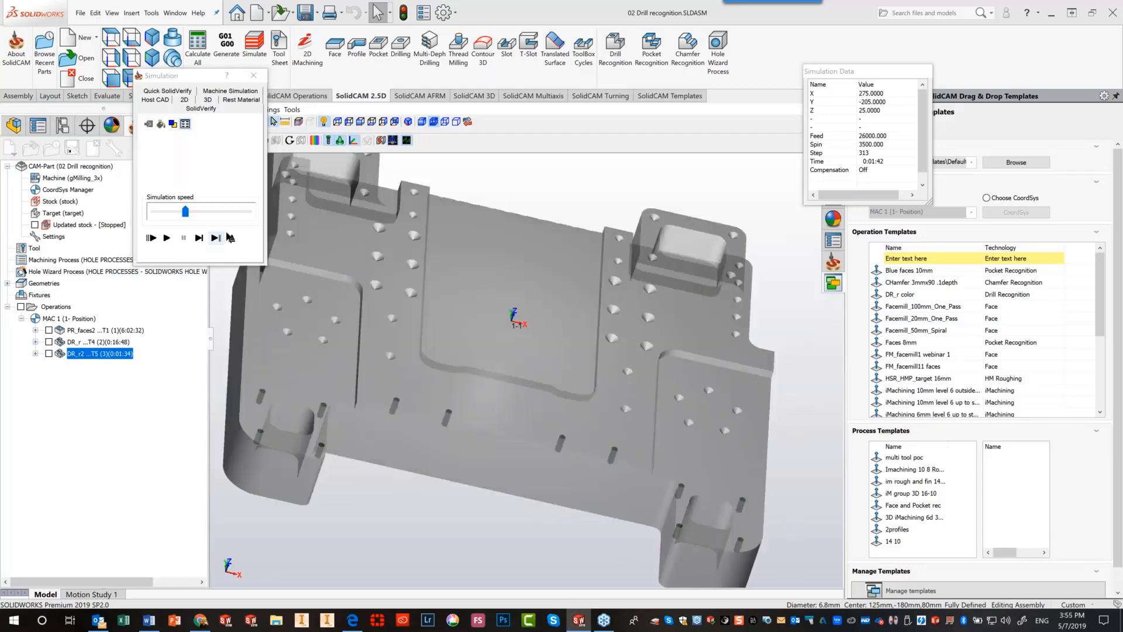
left_click(422, 122)
middle_click_drag(459, 375, 452, 376)
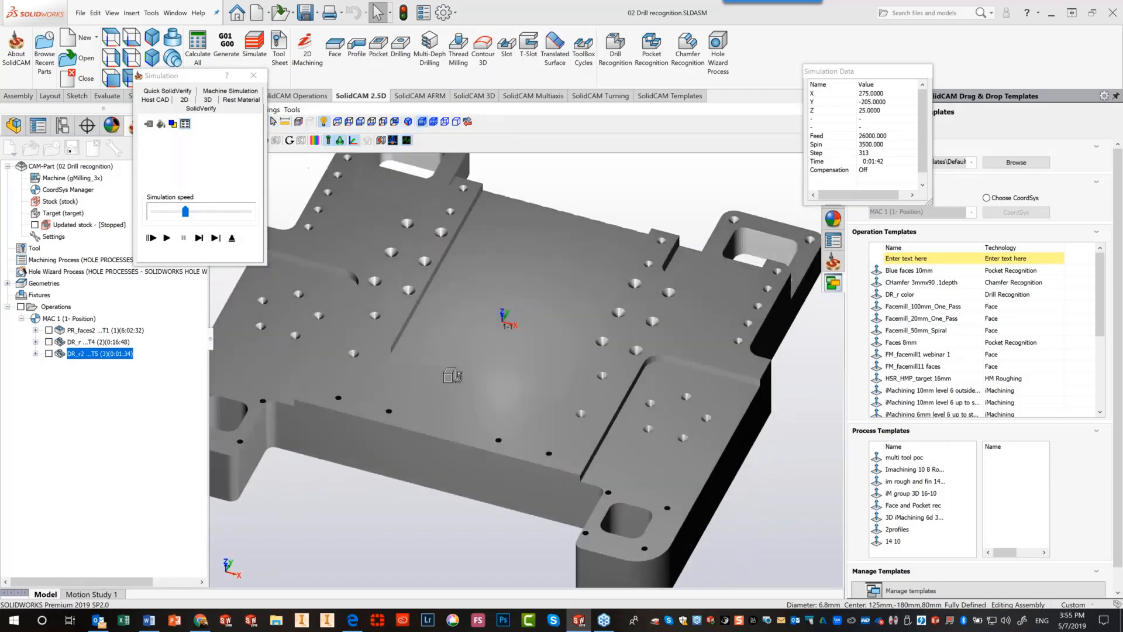
left_click(239, 241)
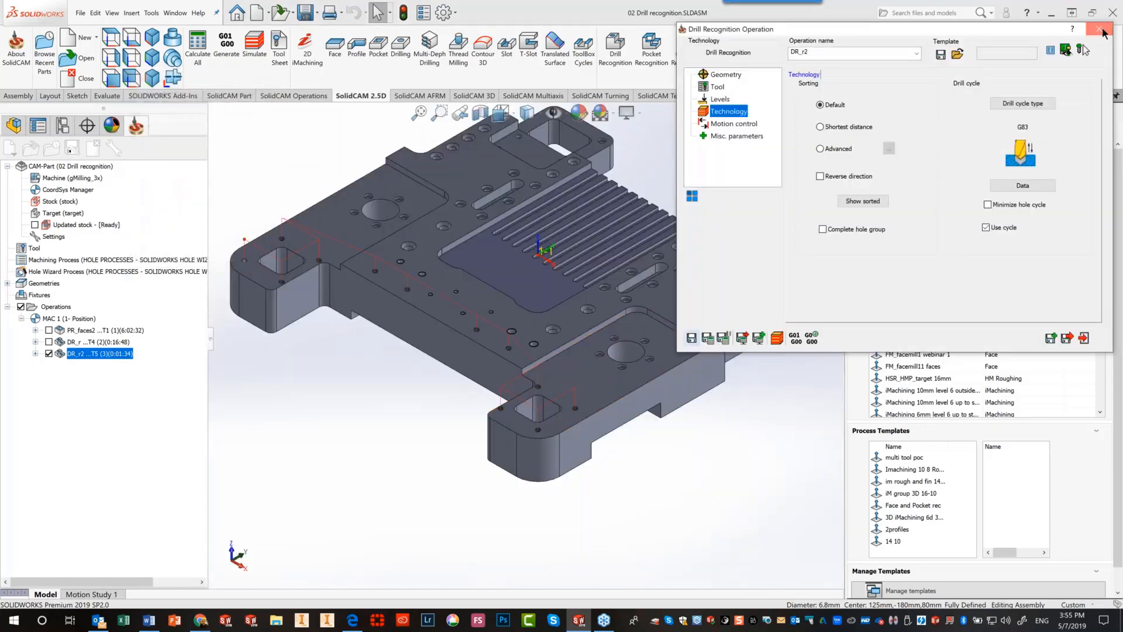
left_click(1101, 29)
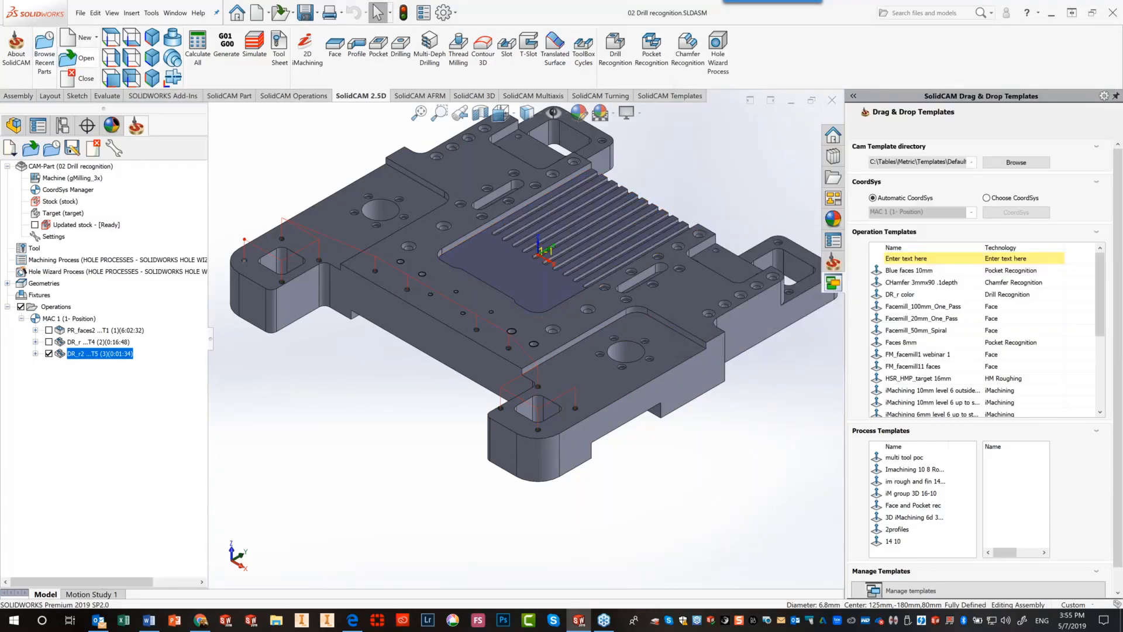
Open the CAM part 03 AHRM TURRET METRIC.prz
left_click(79, 58)
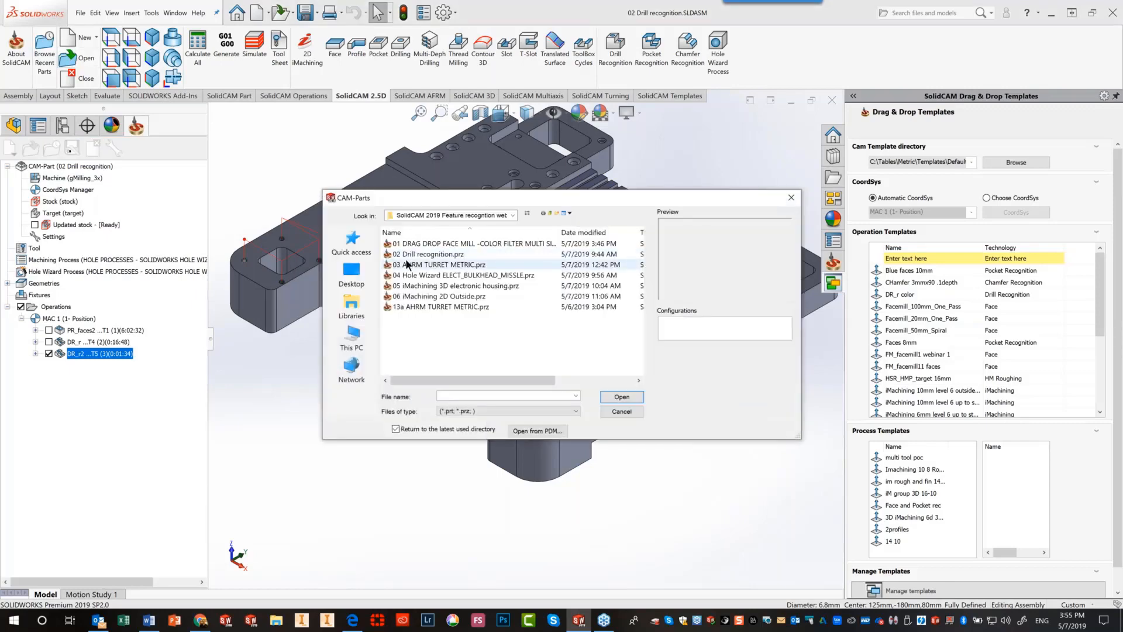
left_click(407, 261)
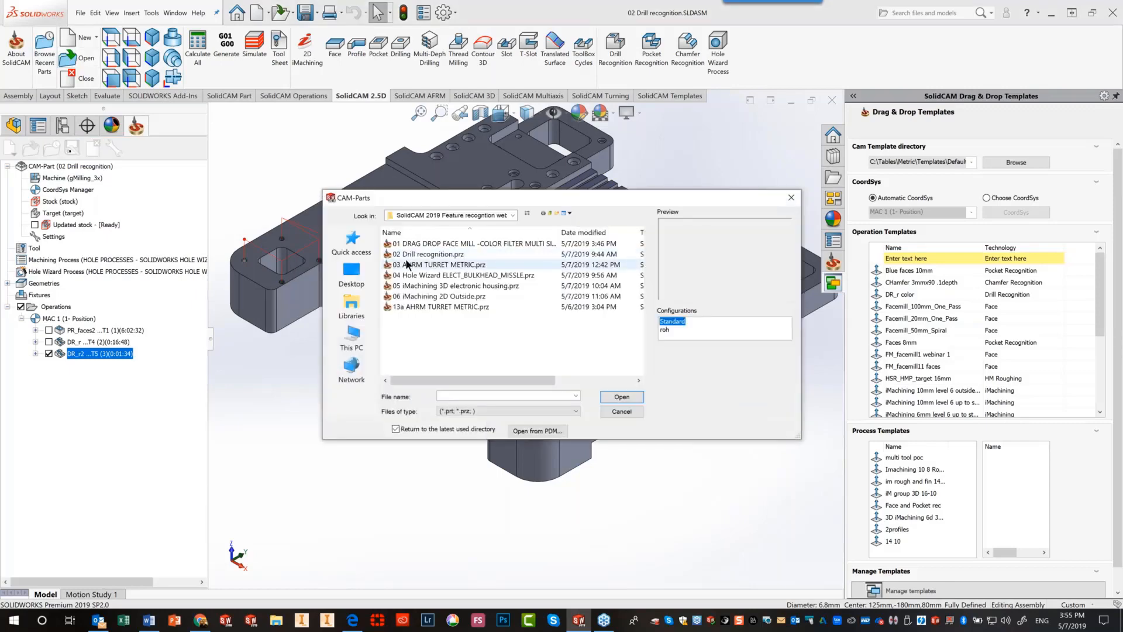
left_click(622, 397)
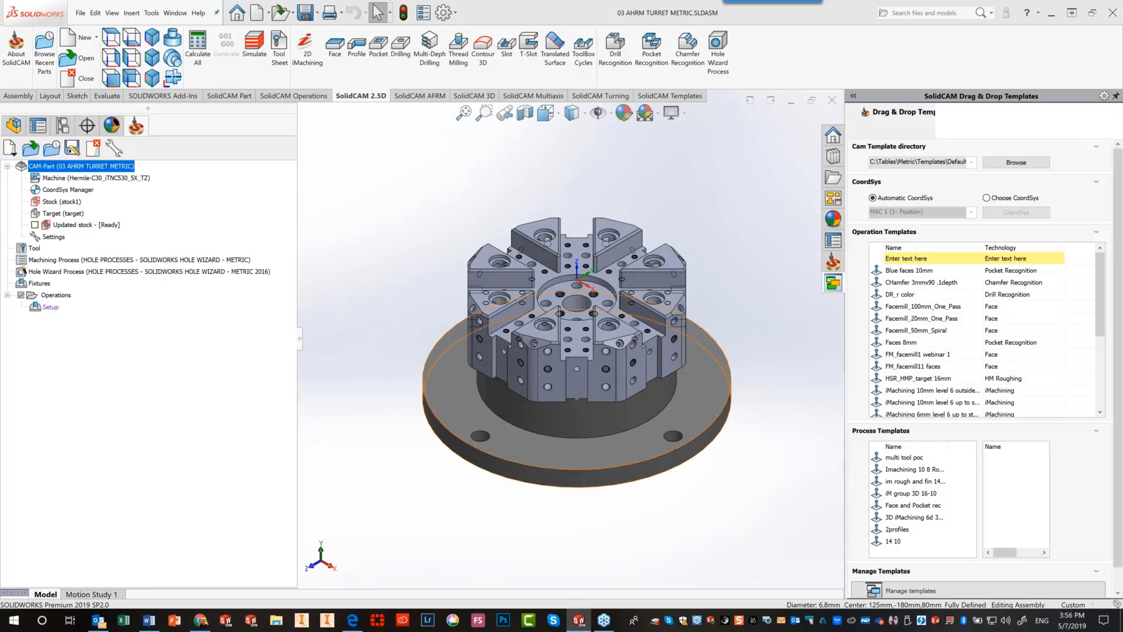
right_click(63, 296)
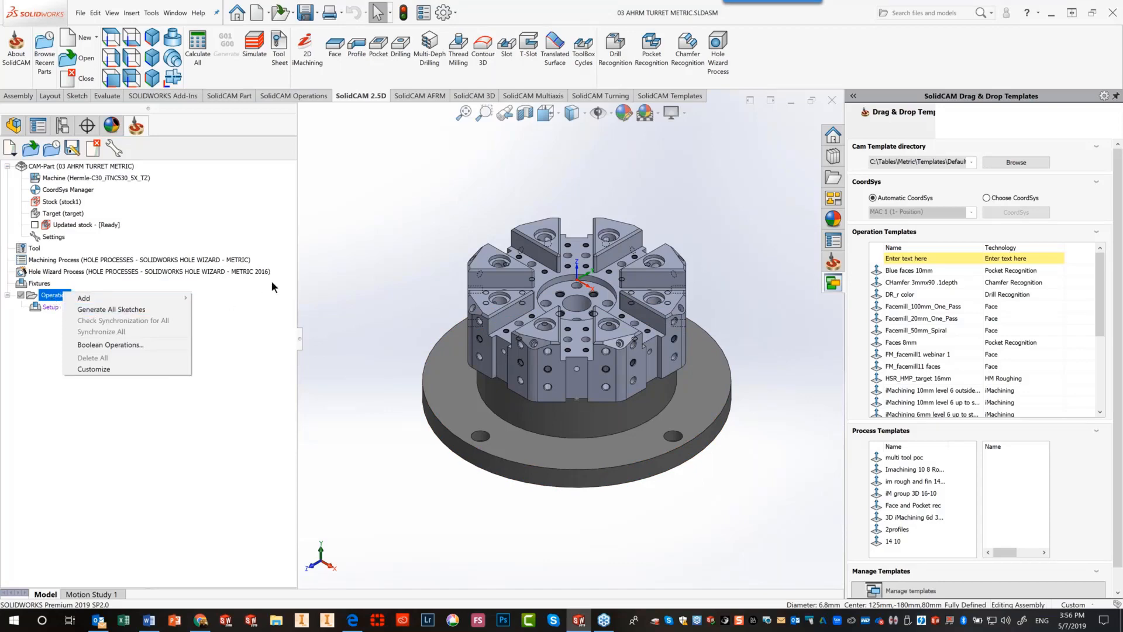
left_click(374, 275)
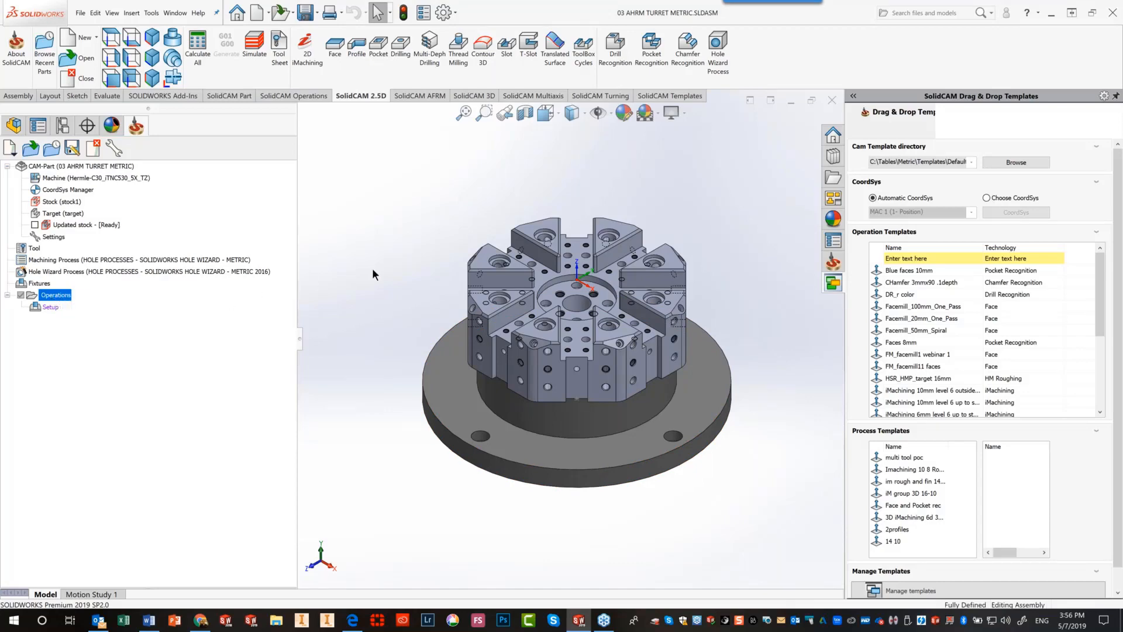
right_click(45, 299)
mouse_move(60, 302)
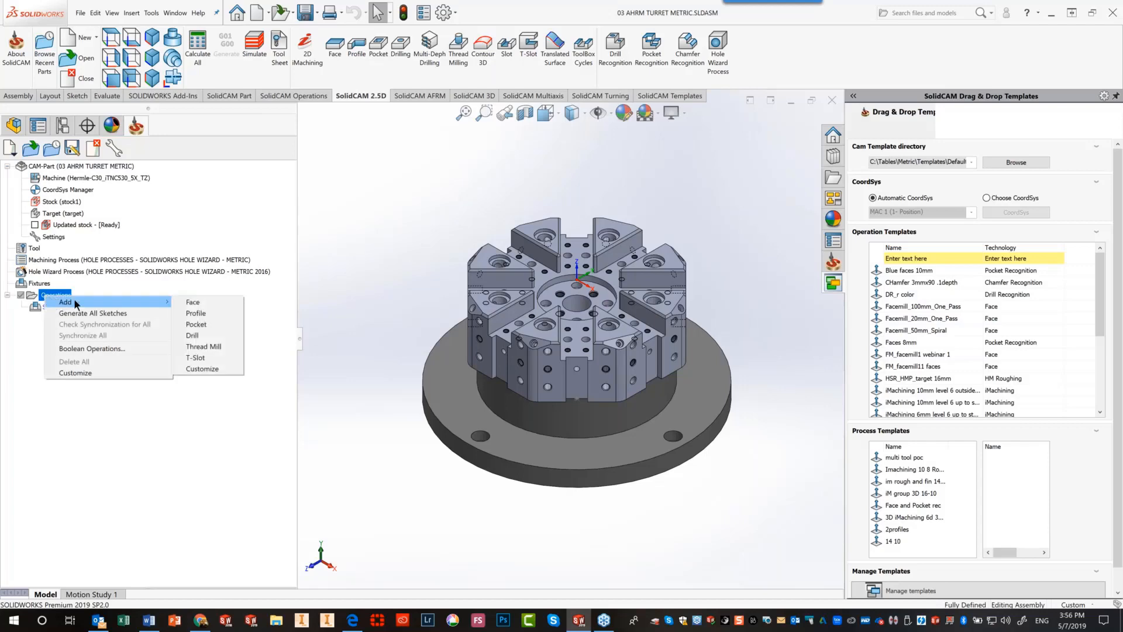
left_click(330, 284)
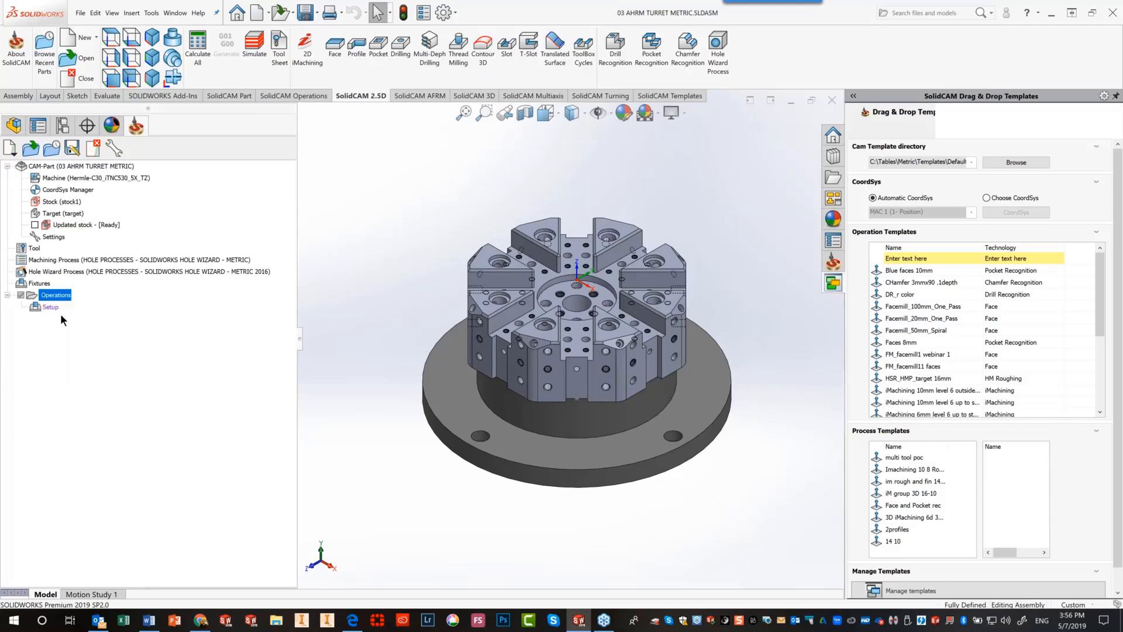
left_click(8, 295)
left_click(8, 296)
Close the turret CAM part and reopen 03 AHRM TURRET METRIC from the recent parts
left_click(832, 101)
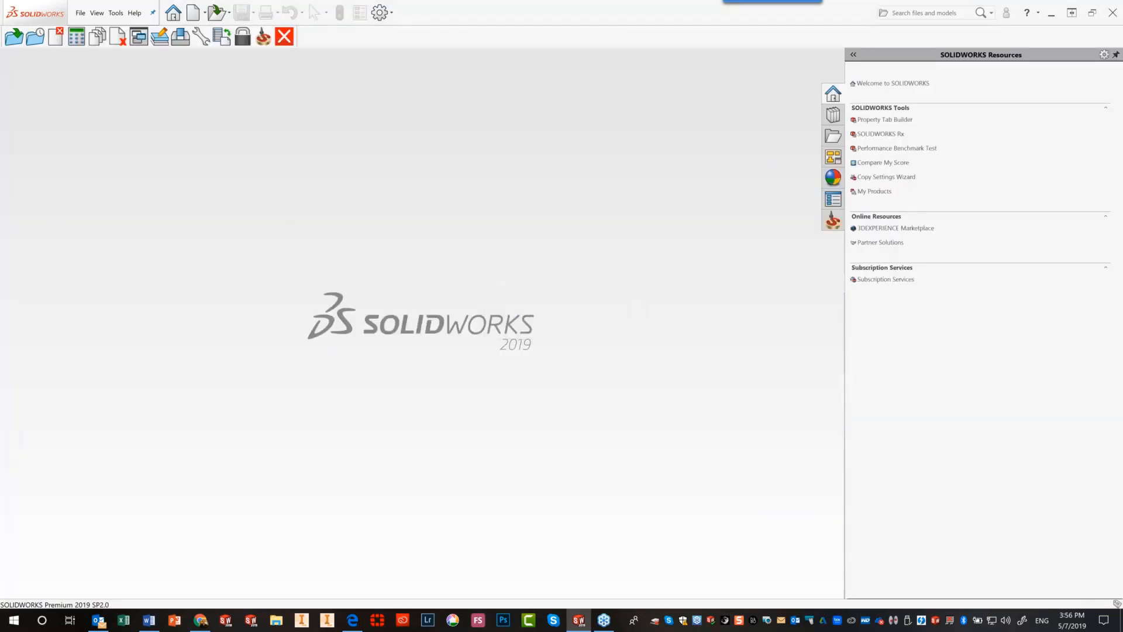
left_click(36, 37)
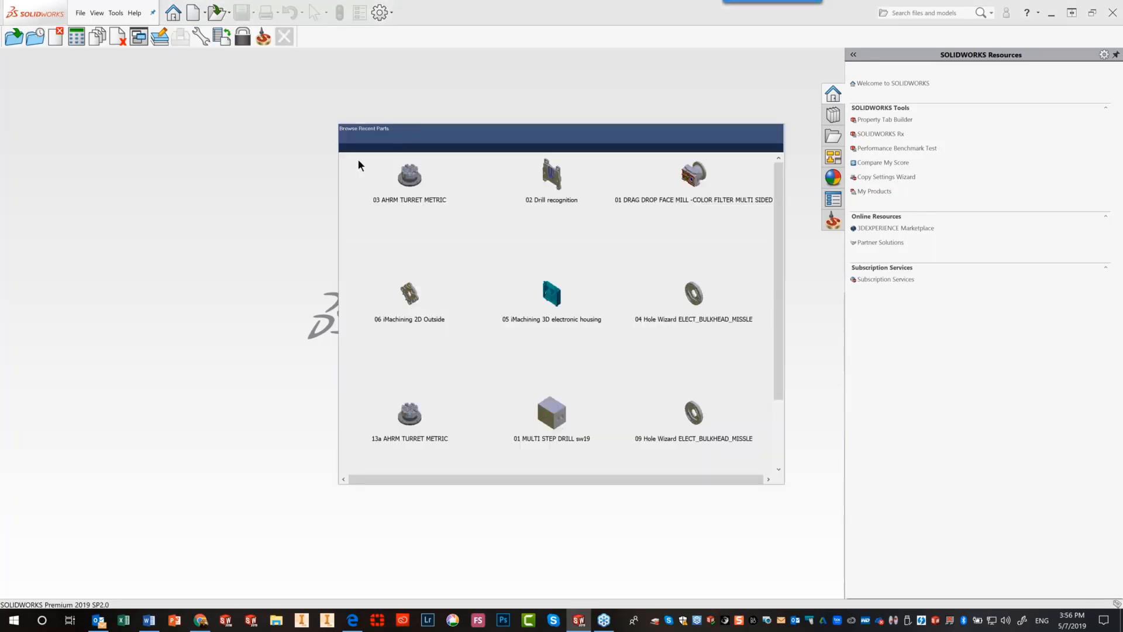
left_click(410, 177)
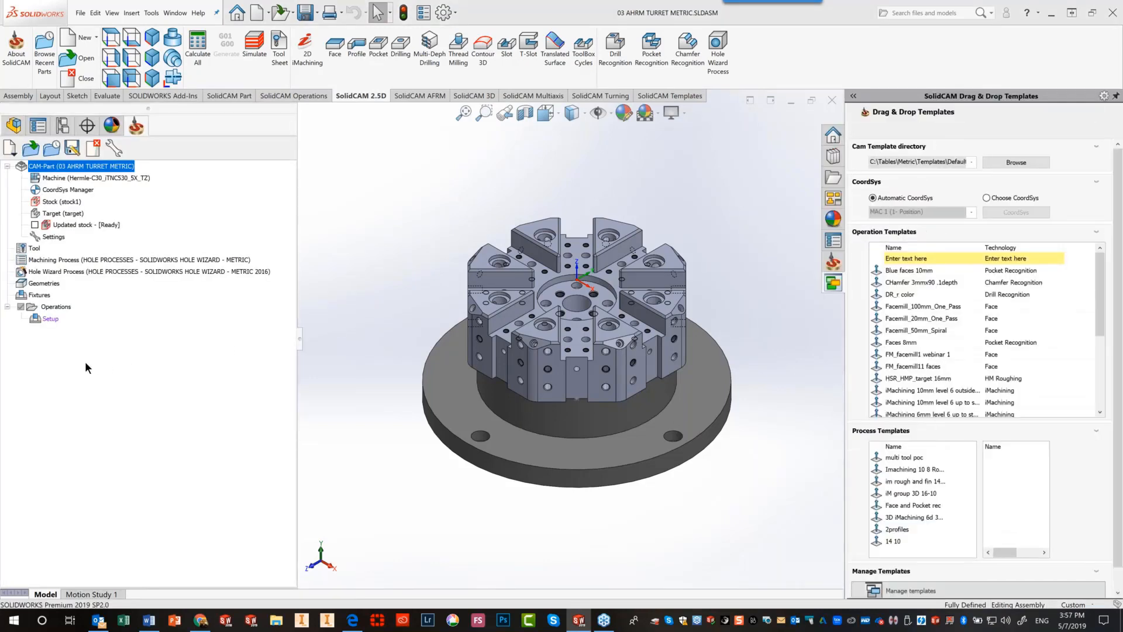
Start Holes Recognition + Technology on the turret's operations using the Part HR Database
right_click(40, 308)
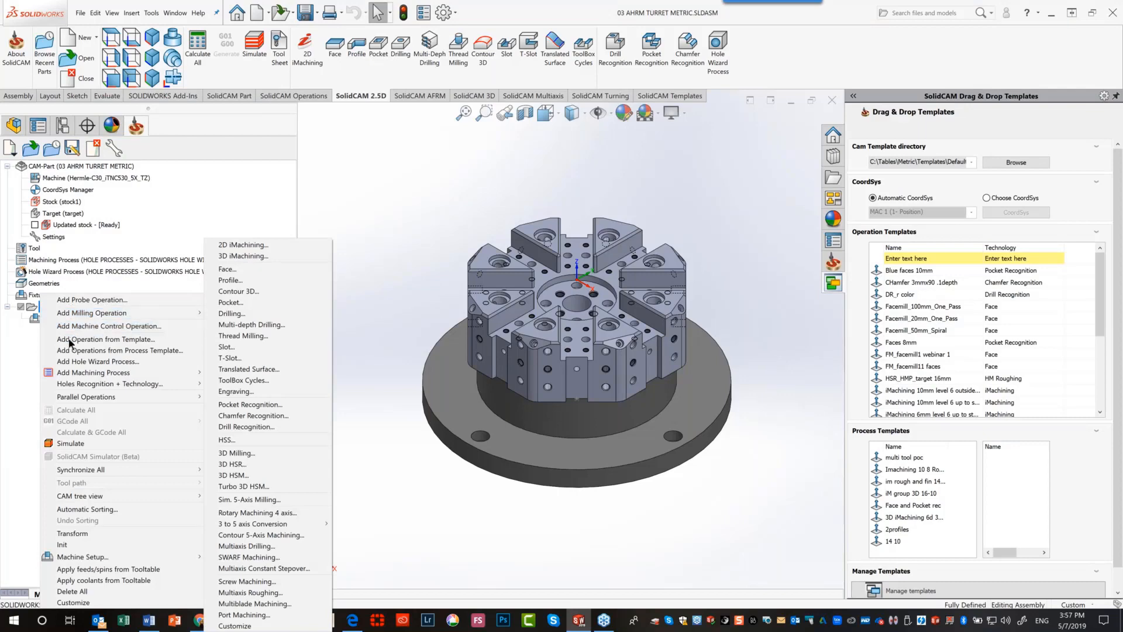
mouse_move(72, 386)
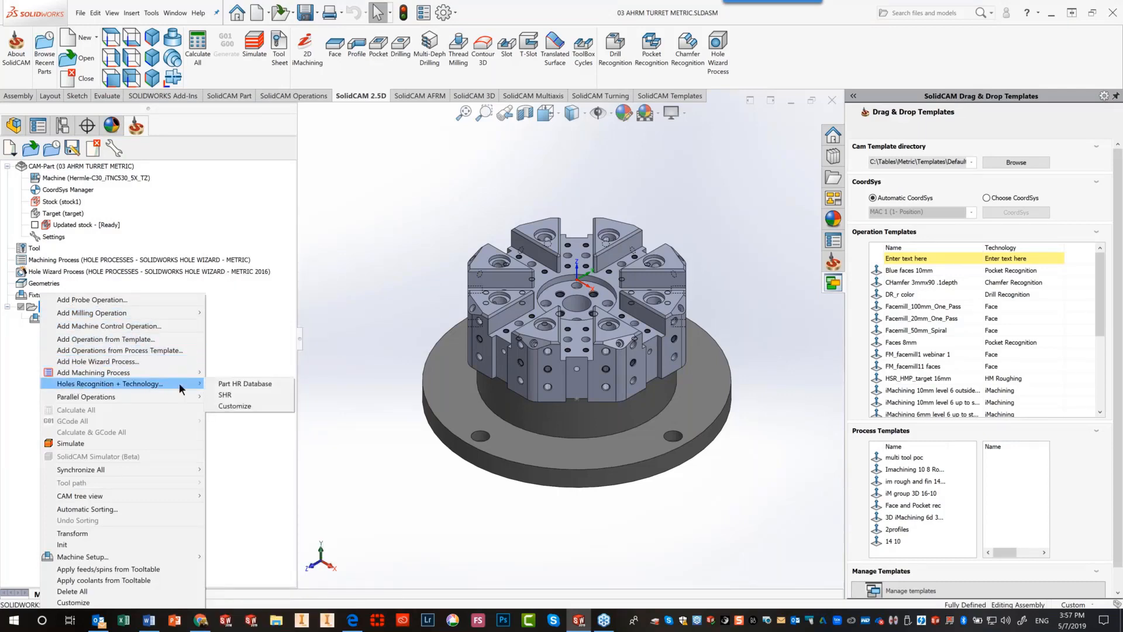
left_click(235, 383)
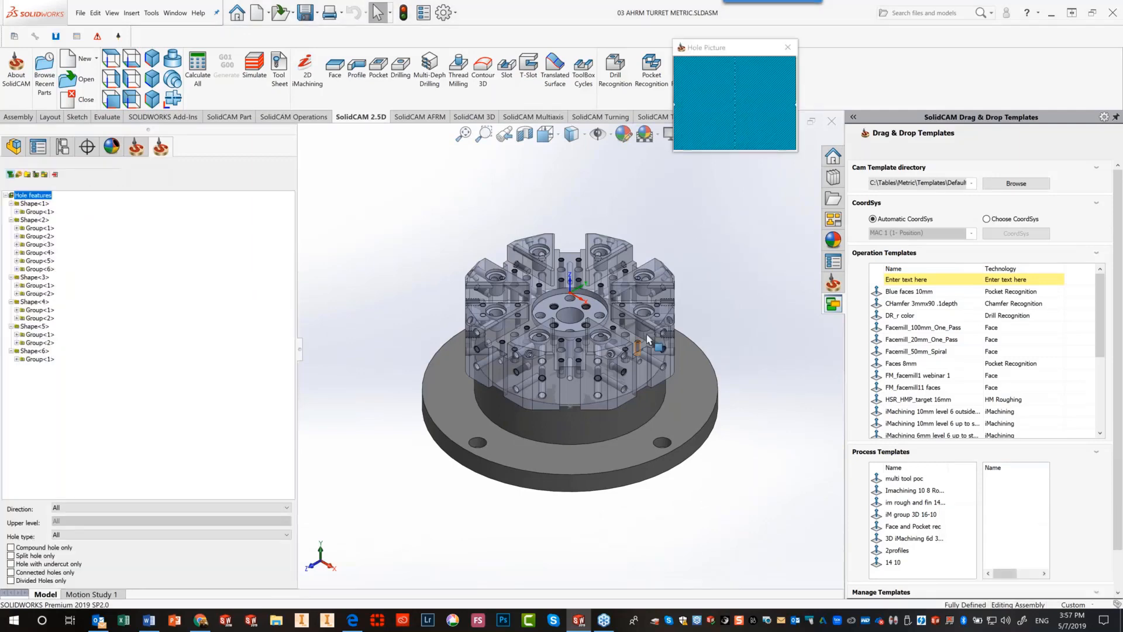
Examine the recognized hole feature groups Shape<1>, Shape<2> and Shape<3> on the turret
left_click(34, 203)
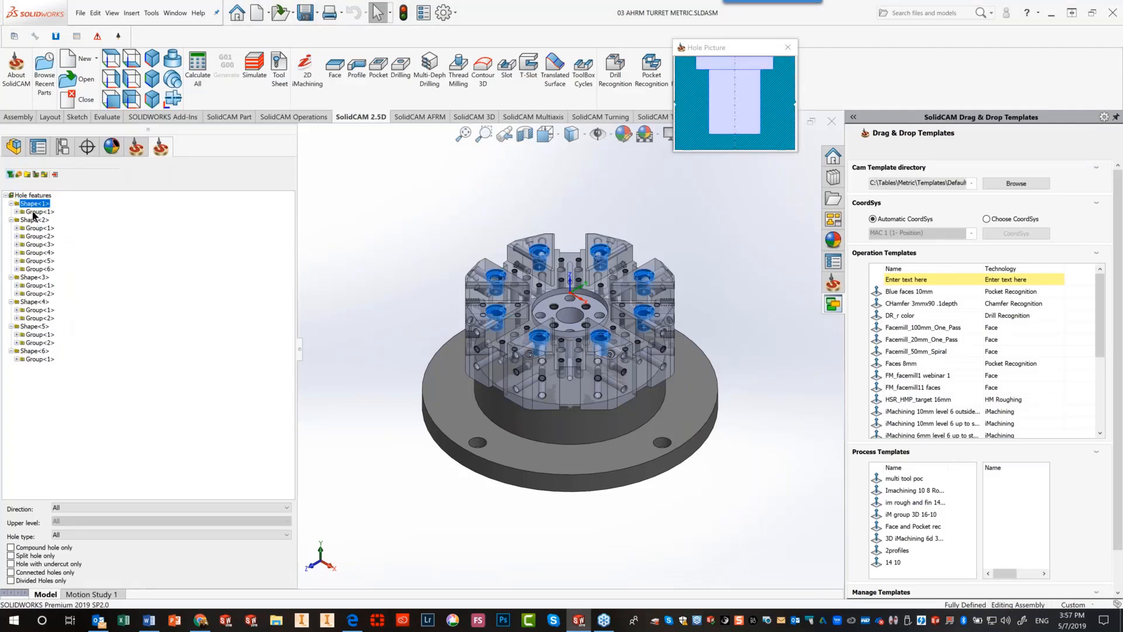
left_click(35, 220)
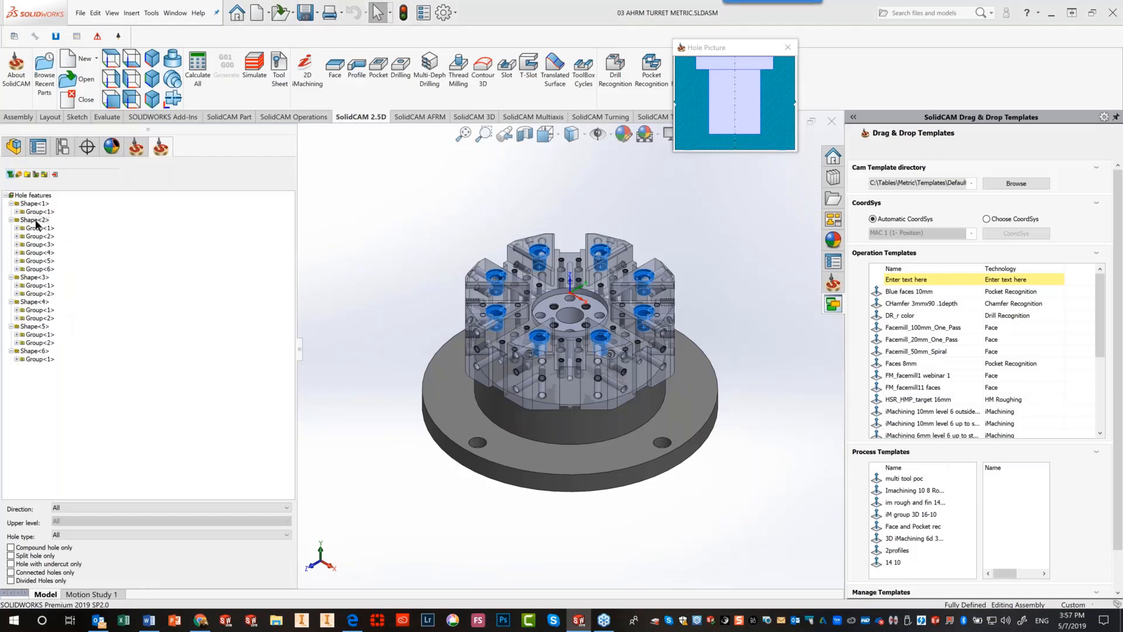
left_click(35, 221)
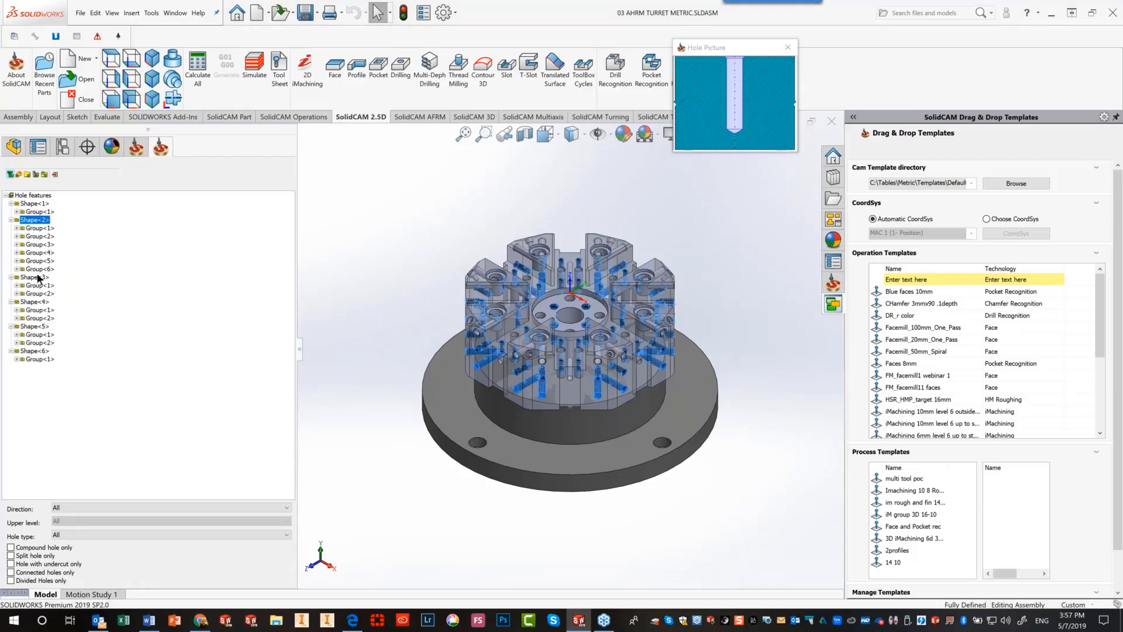
left_click(37, 271)
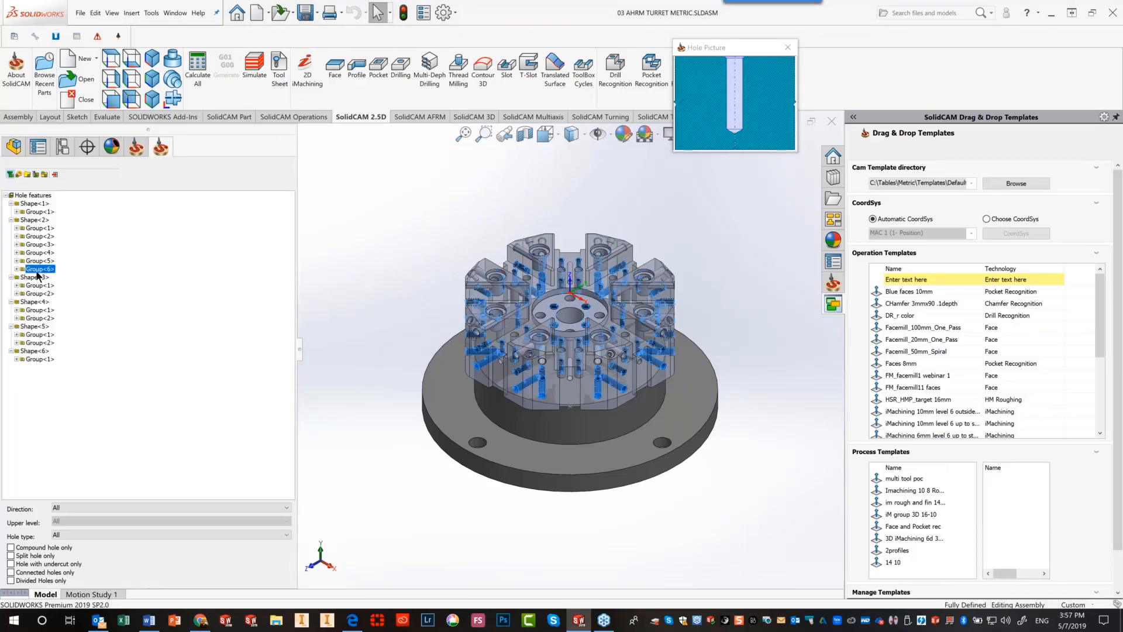
left_click(37, 278)
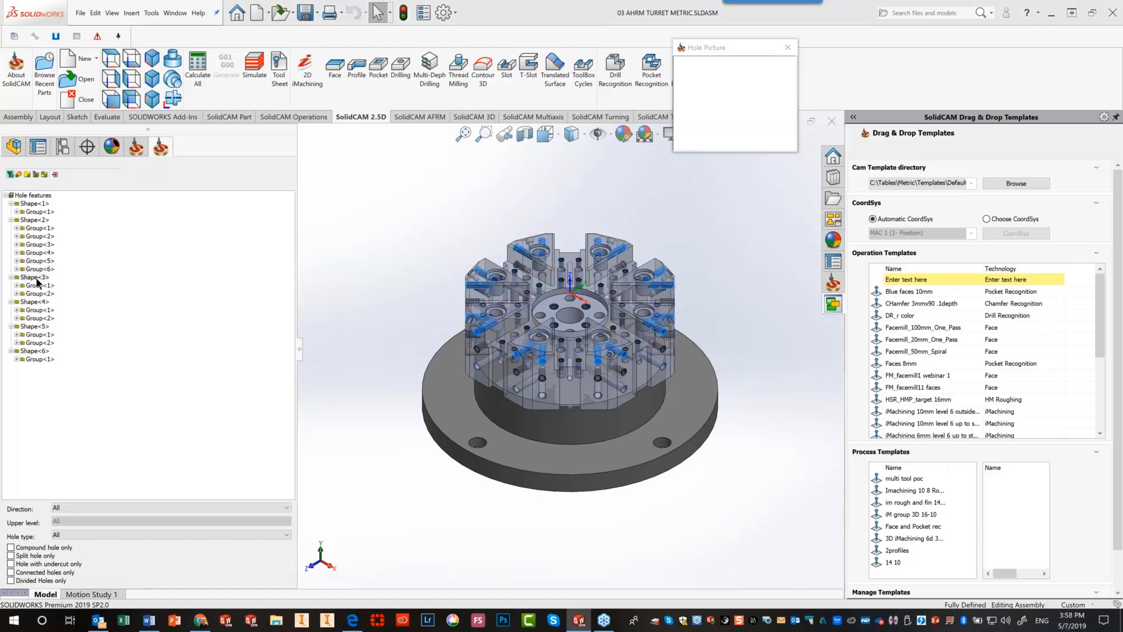
Advance to the machinable hole features and inspect Shape<3>, moving the Hole Picture window off the recognition commands
left_click(19, 174)
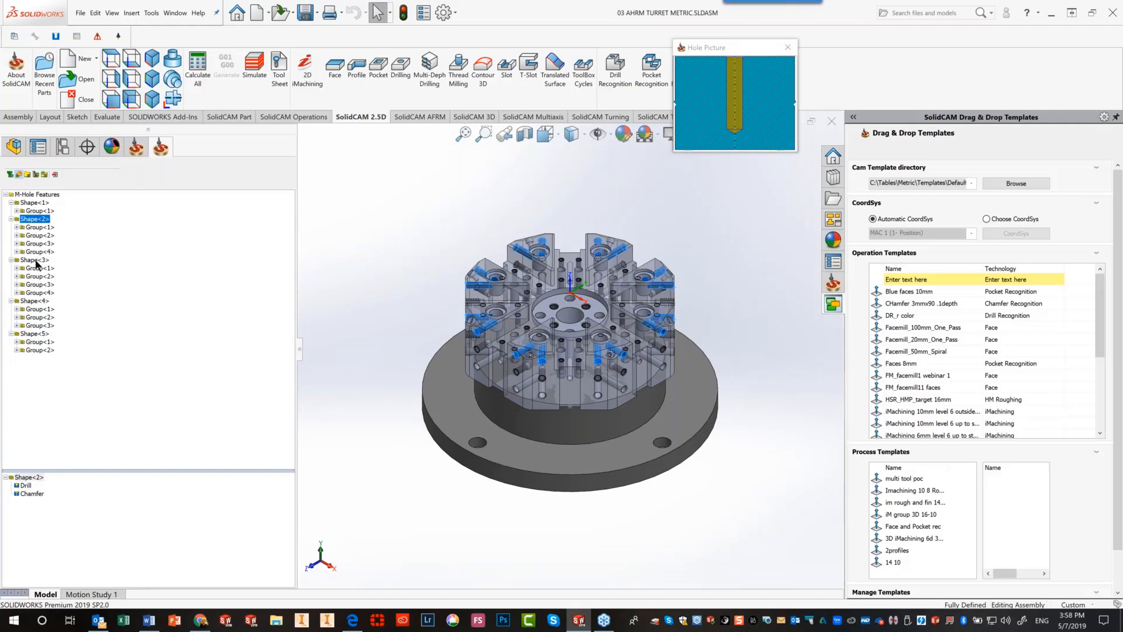
left_click(35, 260)
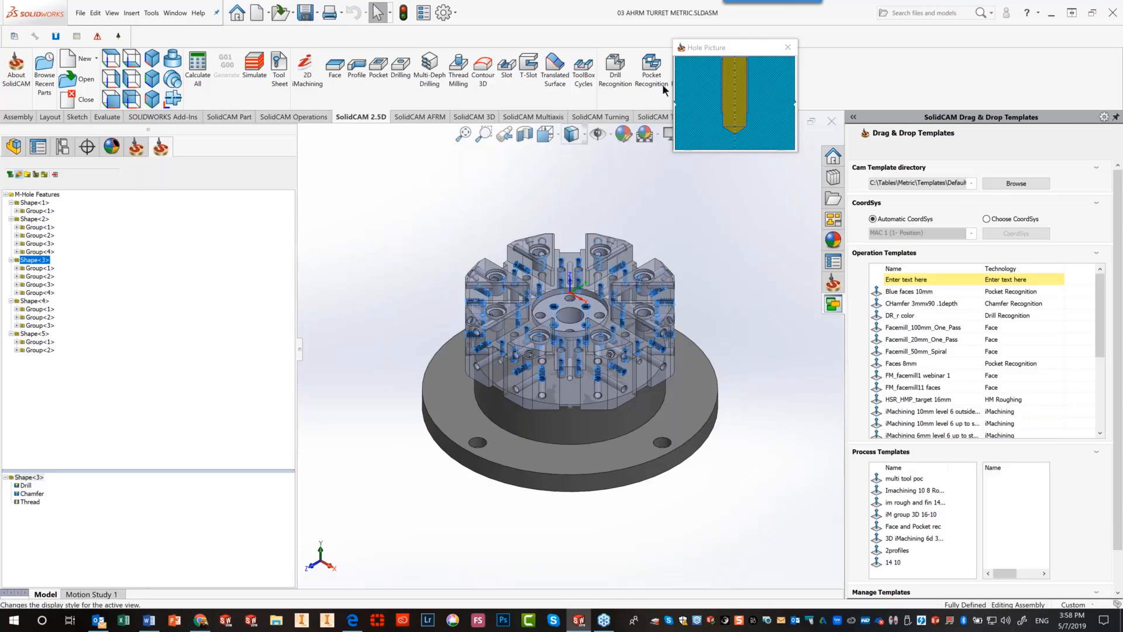
left_click_drag(722, 47, 373, 92)
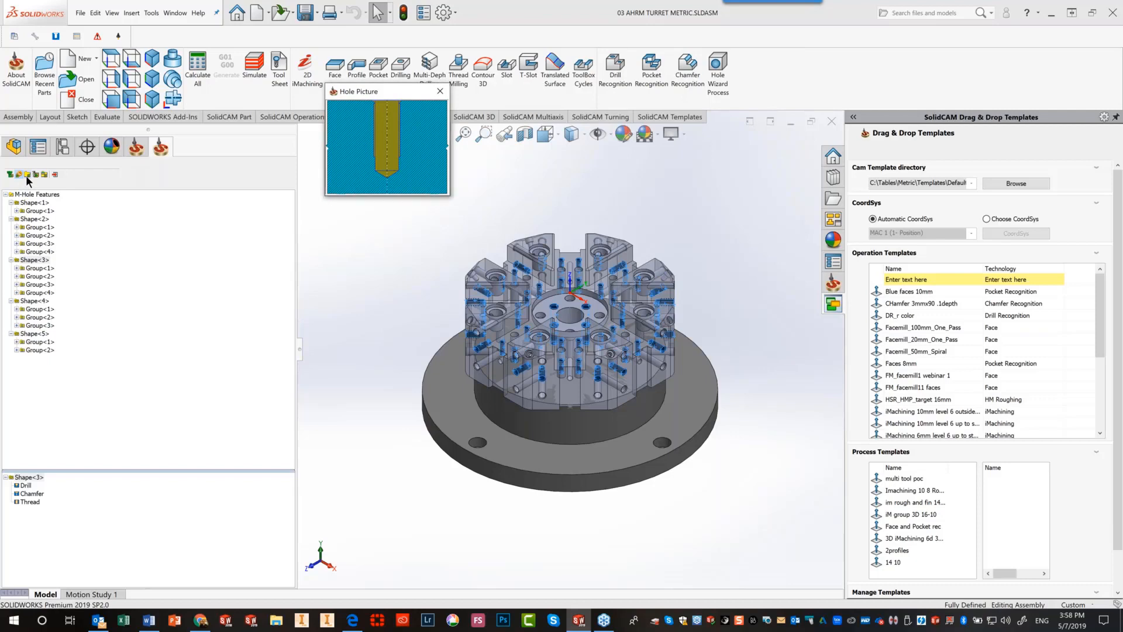
Create the feature set, assign its machining technologies, generate the hole operations, and exit hole recognition
left_click(26, 175)
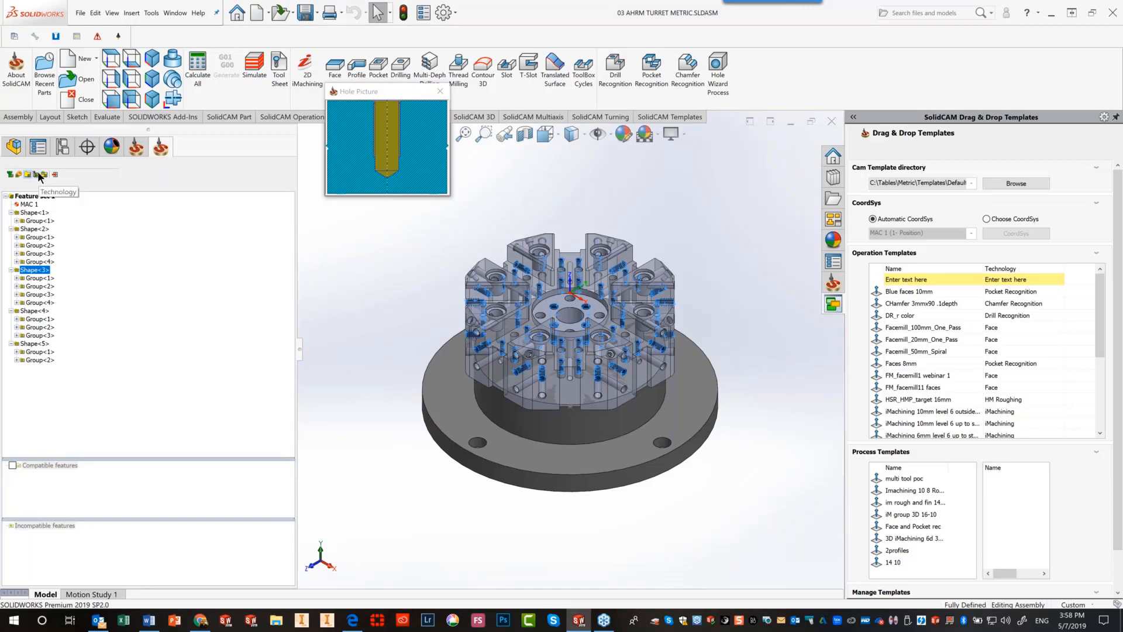
left_click(37, 171)
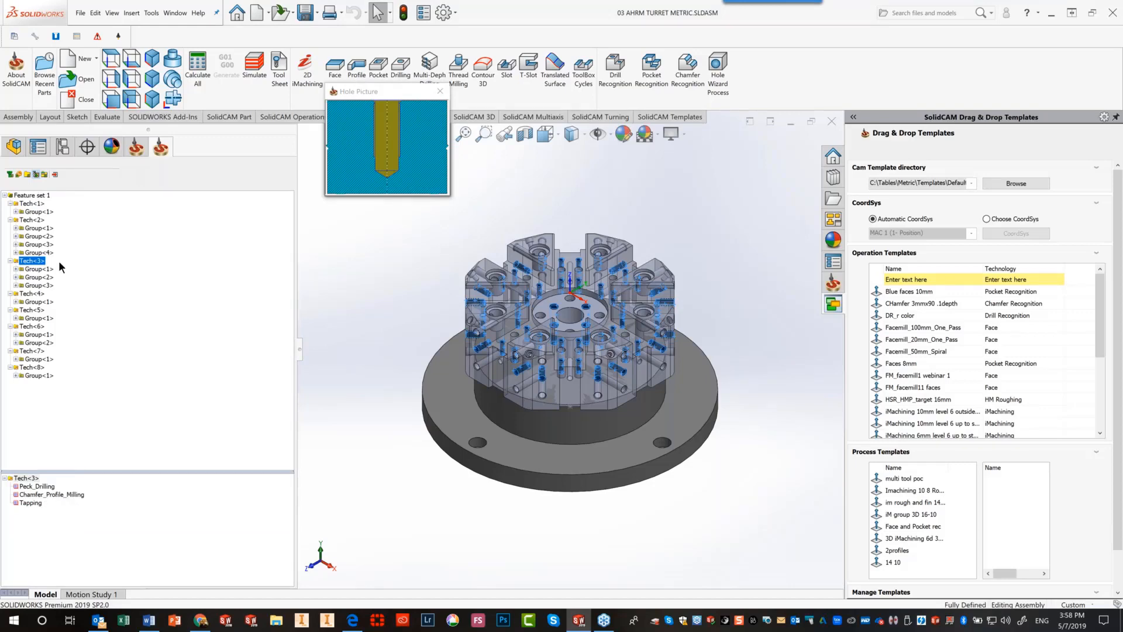
left_click(43, 176)
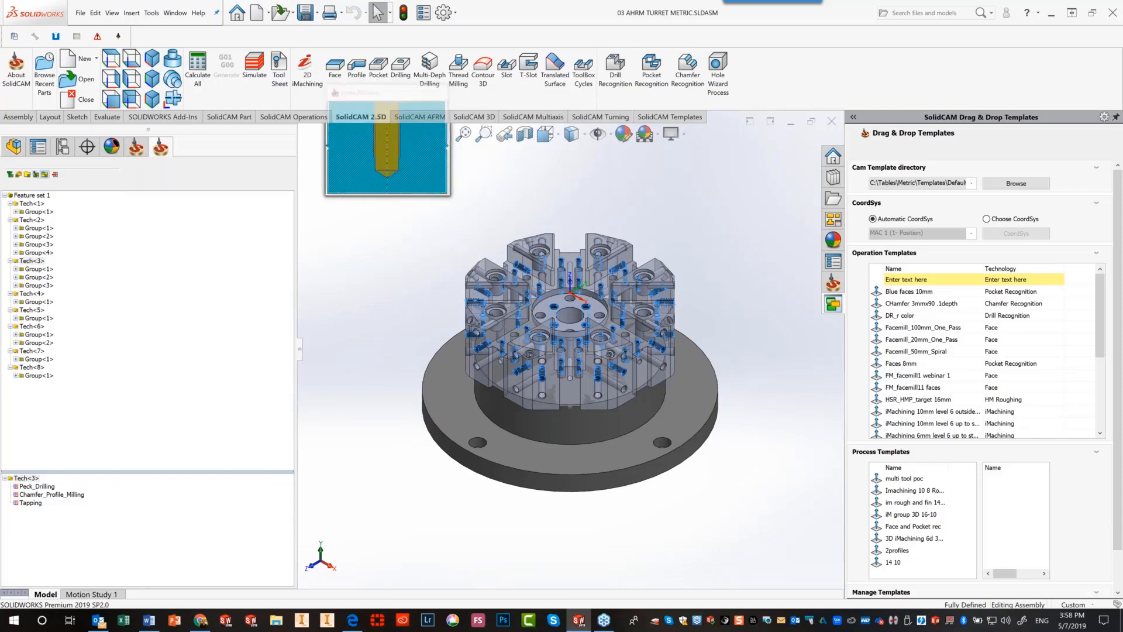
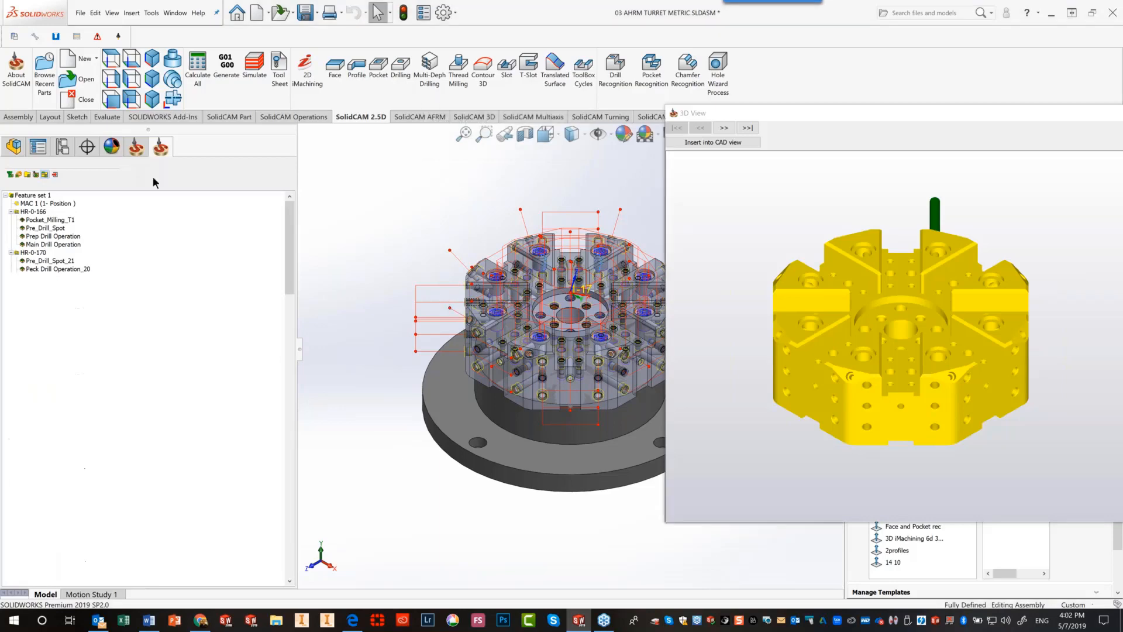
left_click(55, 175)
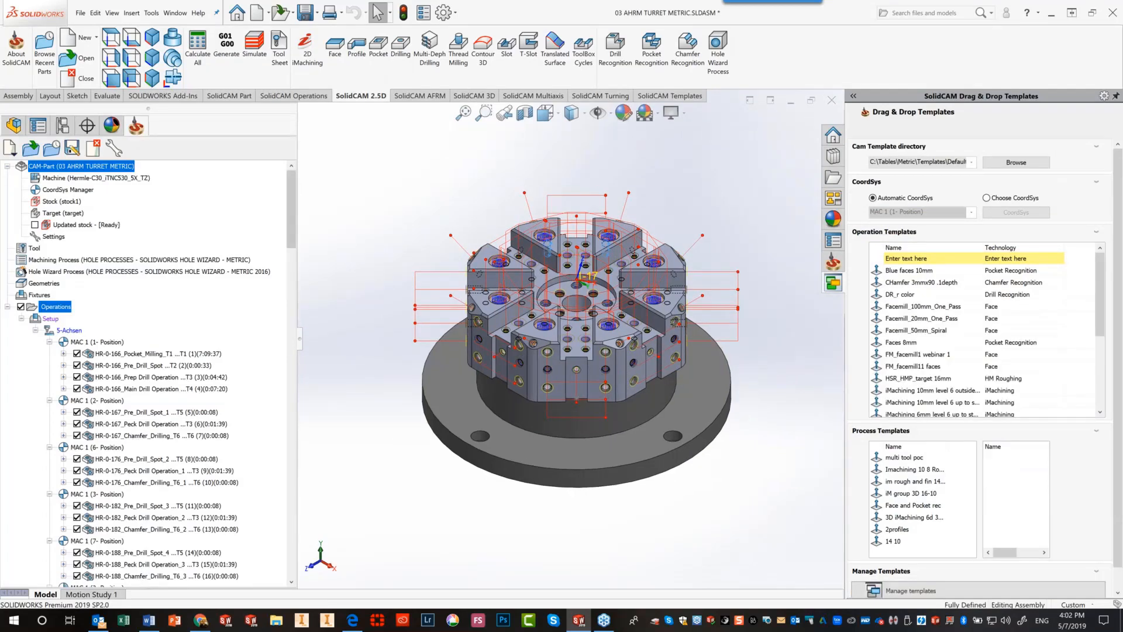
Review the whole list of hole operations generated for the turret positions
left_click_drag(291, 226, 294, 580)
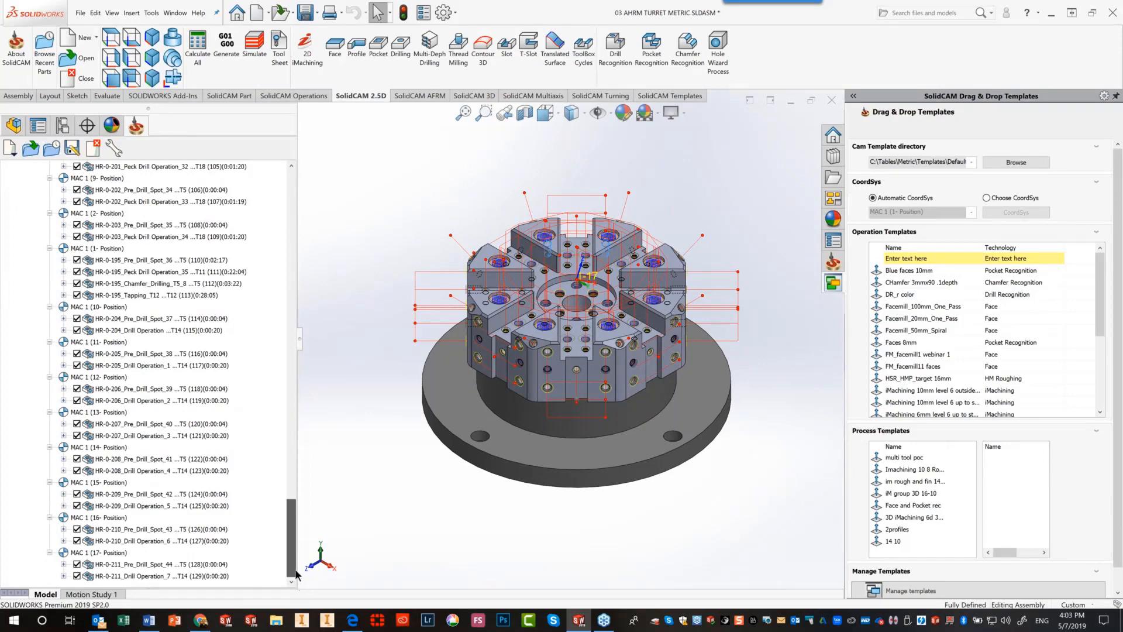
scroll(295, 534, "up", 2)
left_click_drag(295, 534, 295, 219)
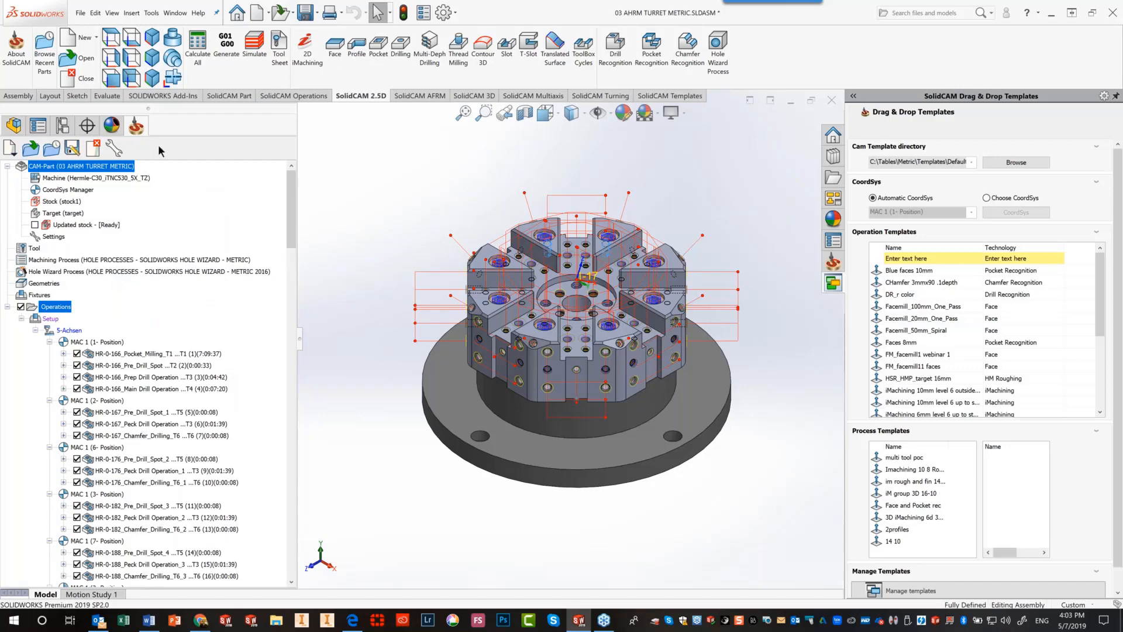
Simulate the turret operations in SolidVerify at maximum speed, pause partway through, and exit the simulation
left_click(258, 47)
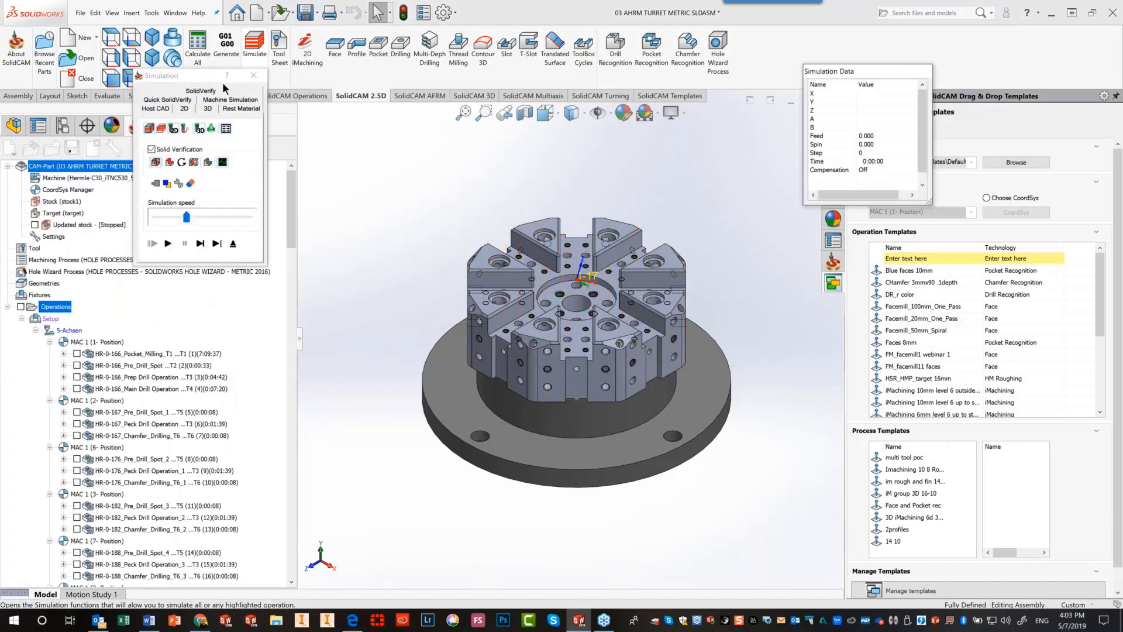
left_click(220, 88)
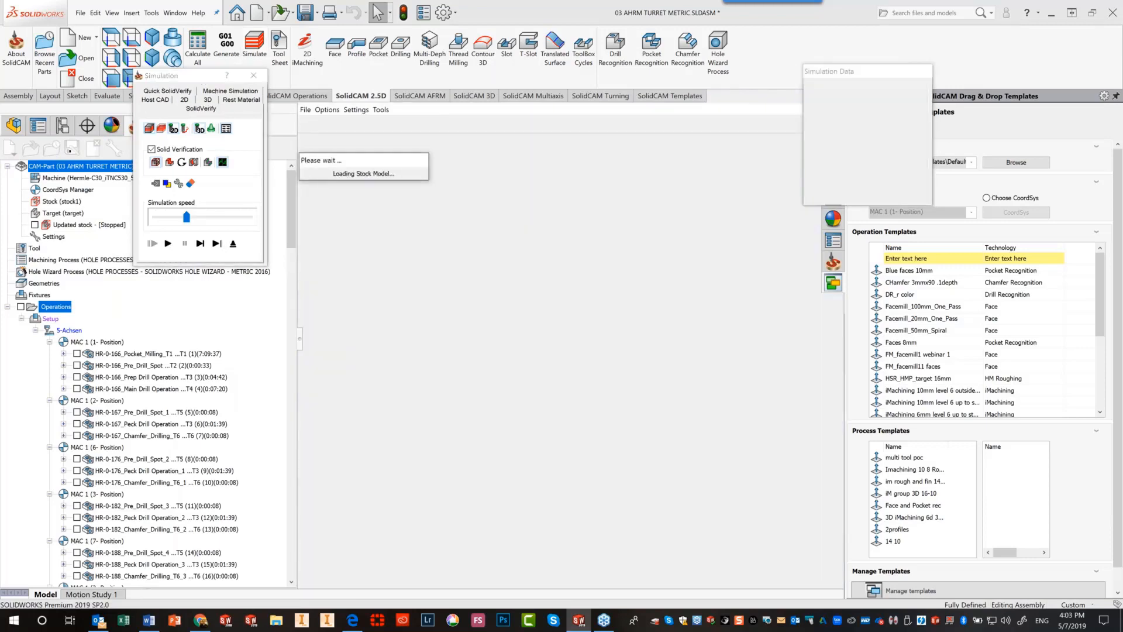
left_click_drag(185, 213, 249, 218)
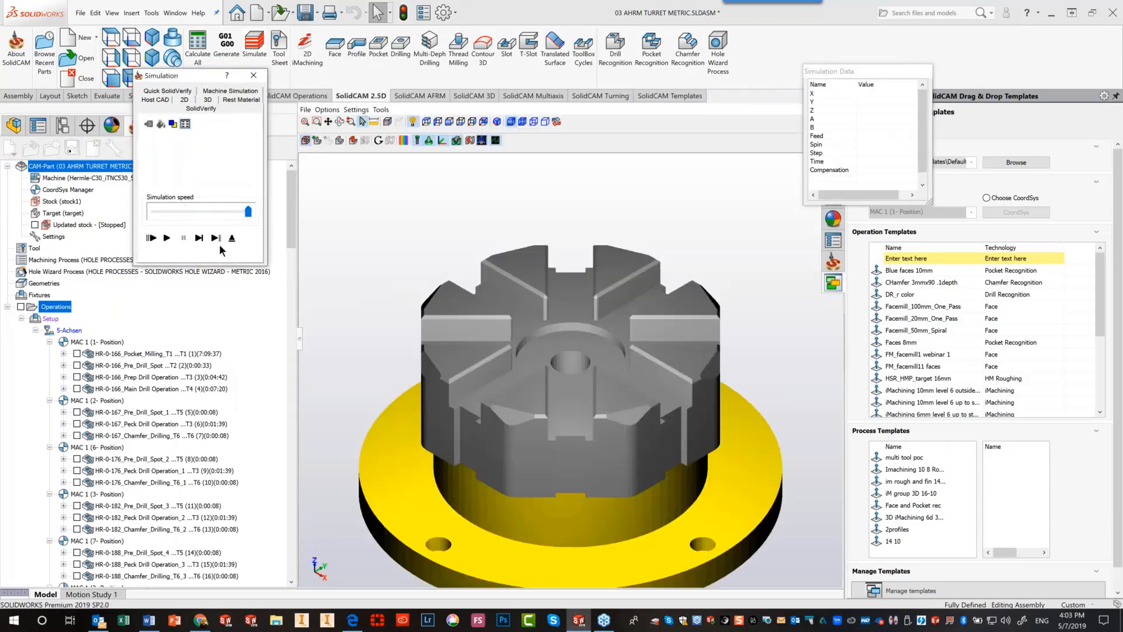
left_click(166, 237)
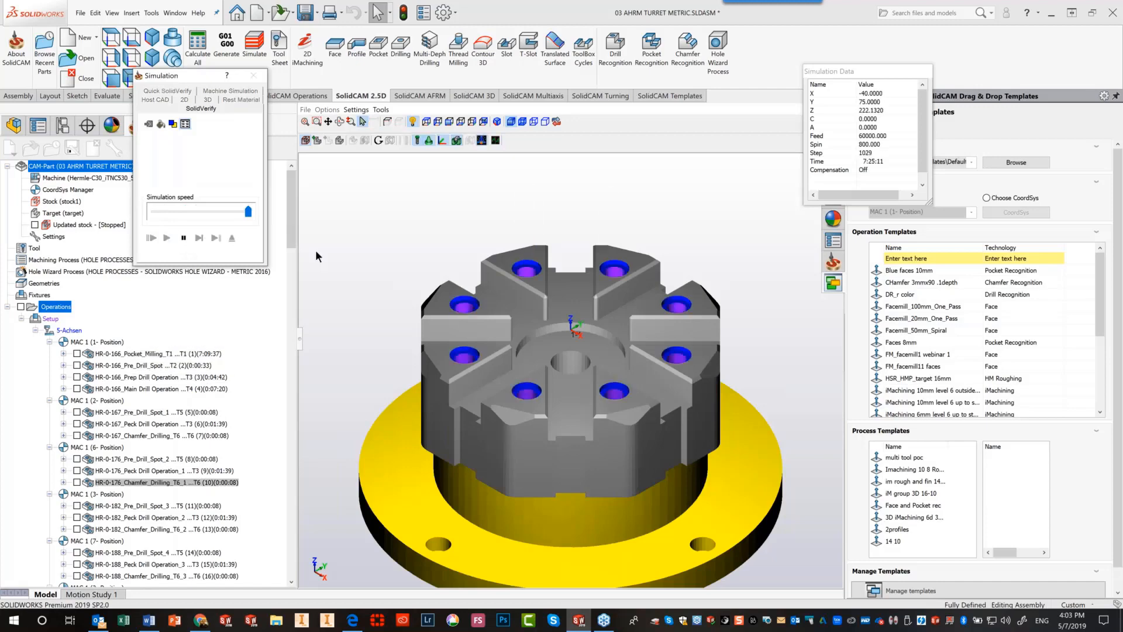
left_click(184, 238)
left_click(232, 238)
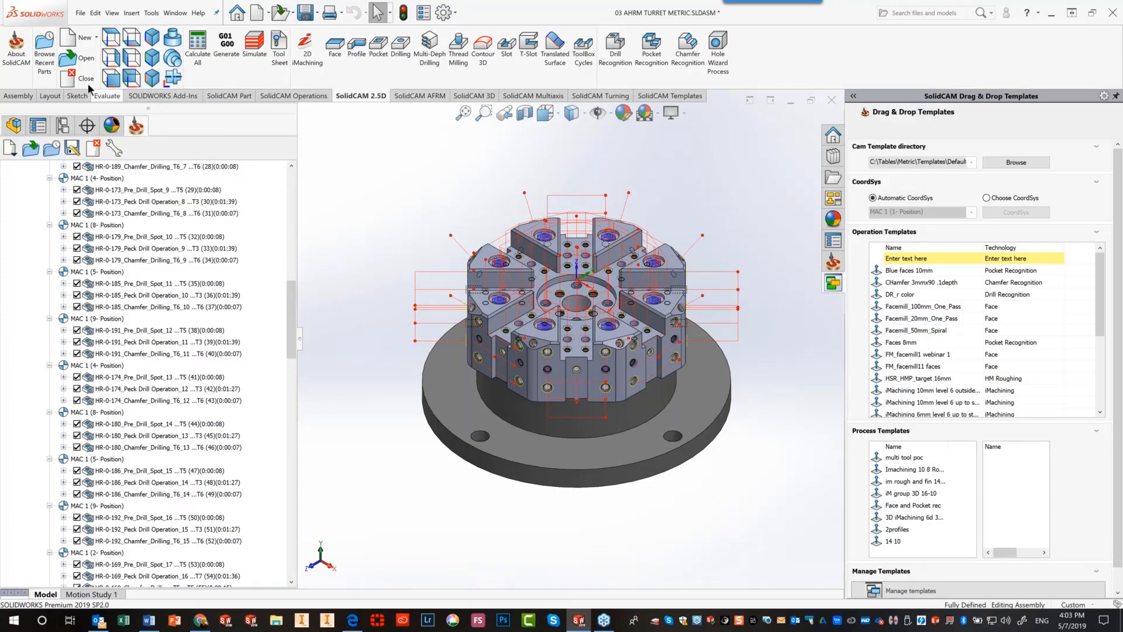
Open the CAM part 04 Hole Wizard ELECT_BULKHEAD_MISSLE.prz
left_click(68, 58)
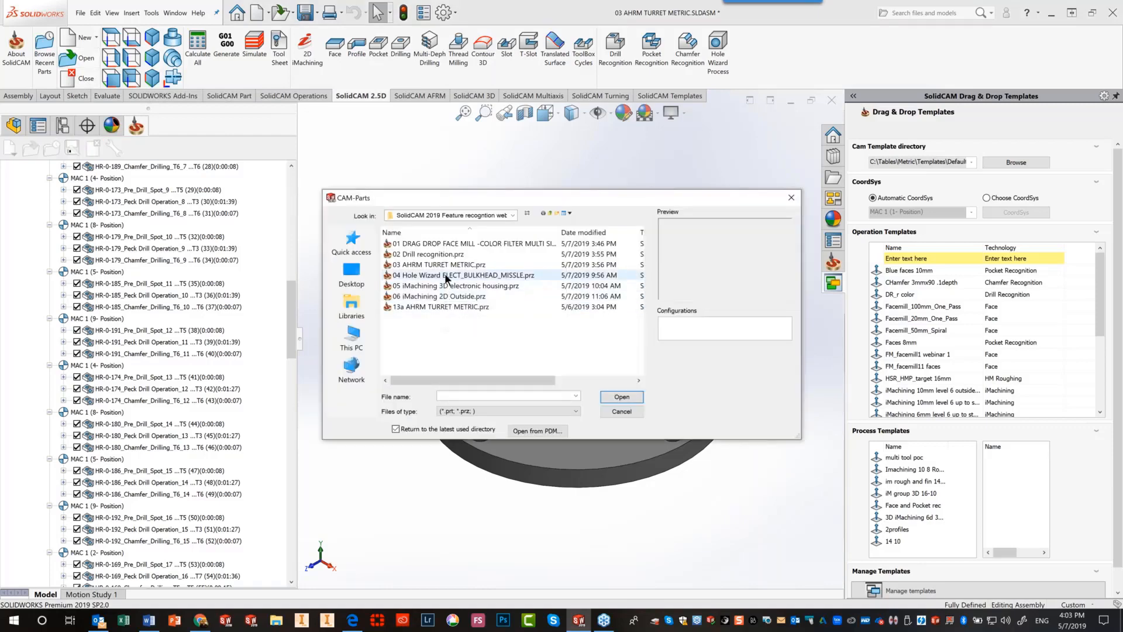
left_click(445, 275)
left_click(631, 398)
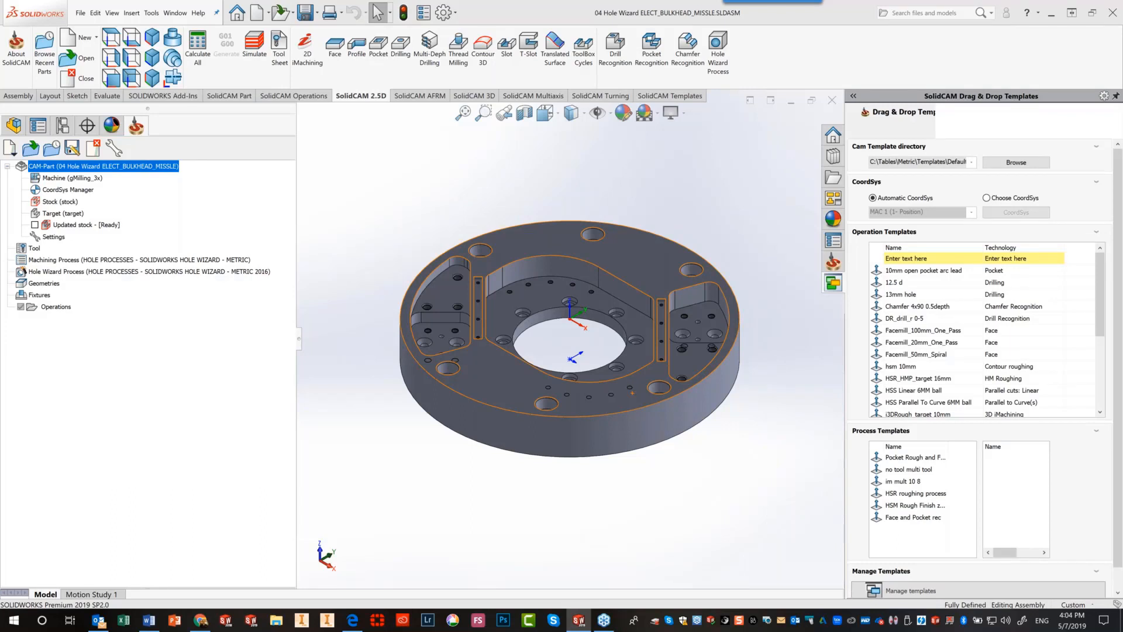
Start a Hole Wizard Process on the bulkhead and pin its definition dialog open
scroll(606, 299, "down", 2)
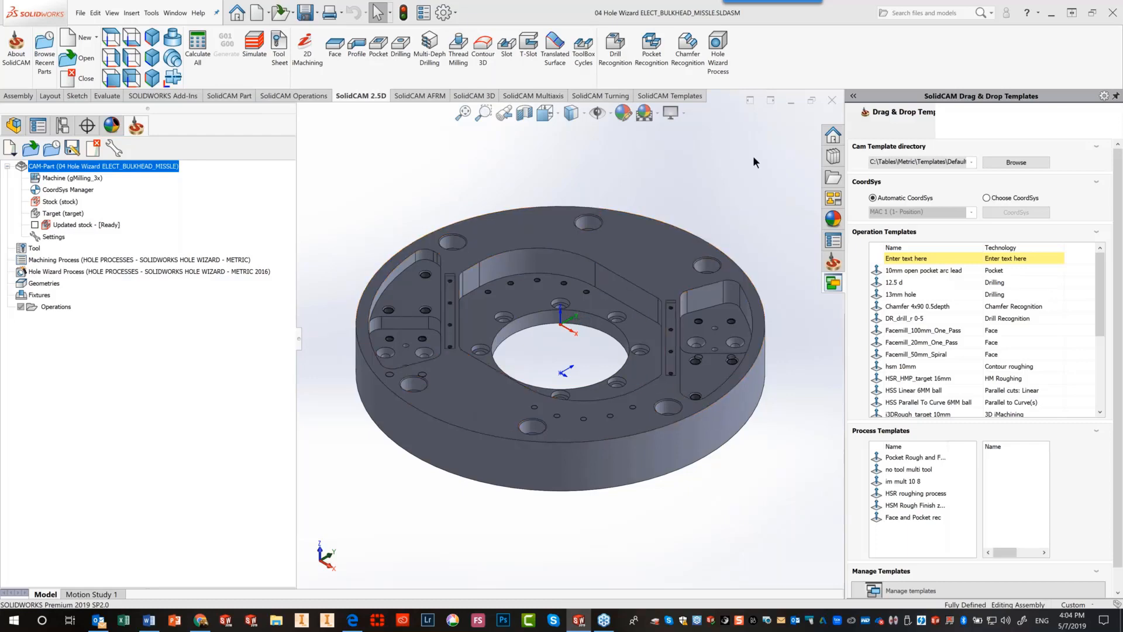
left_click(723, 55)
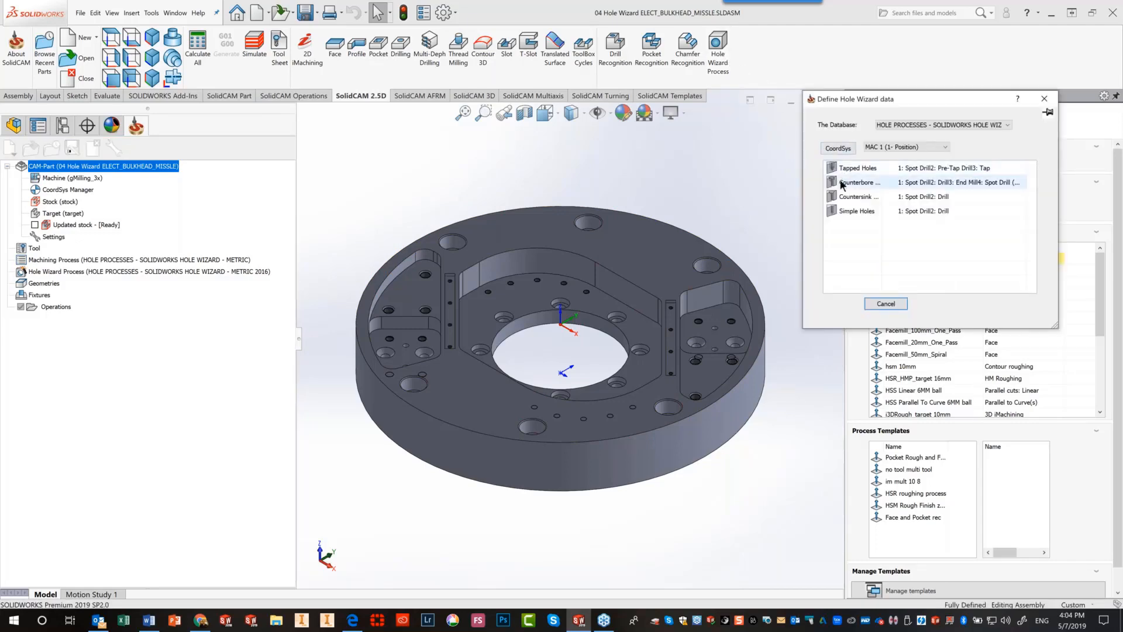
left_click_drag(837, 169, 837, 184)
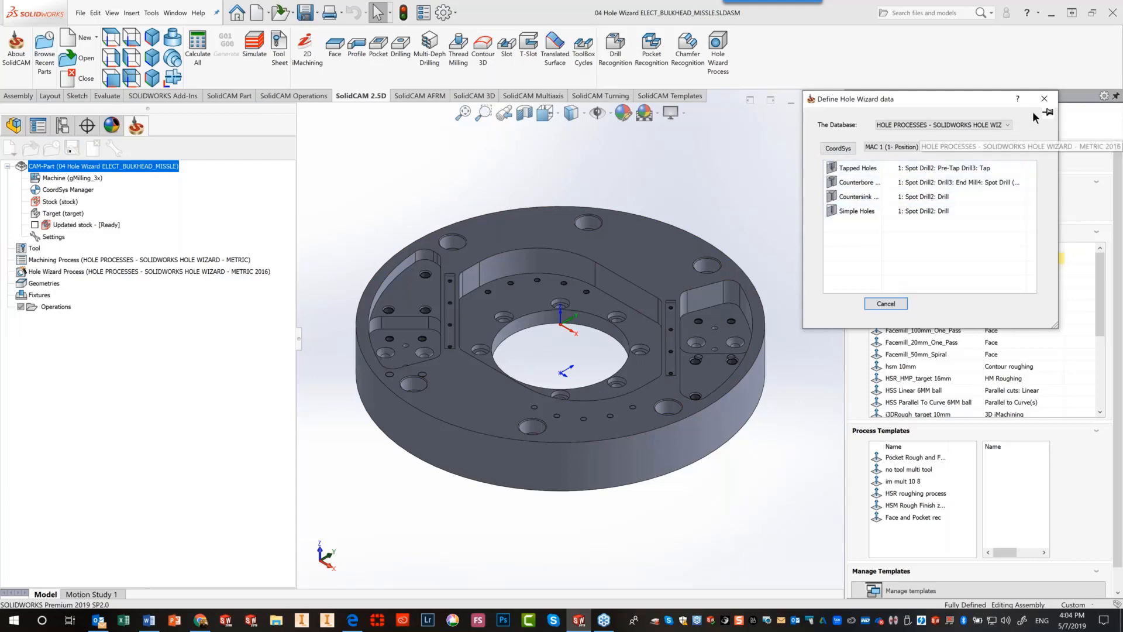
left_click(1047, 112)
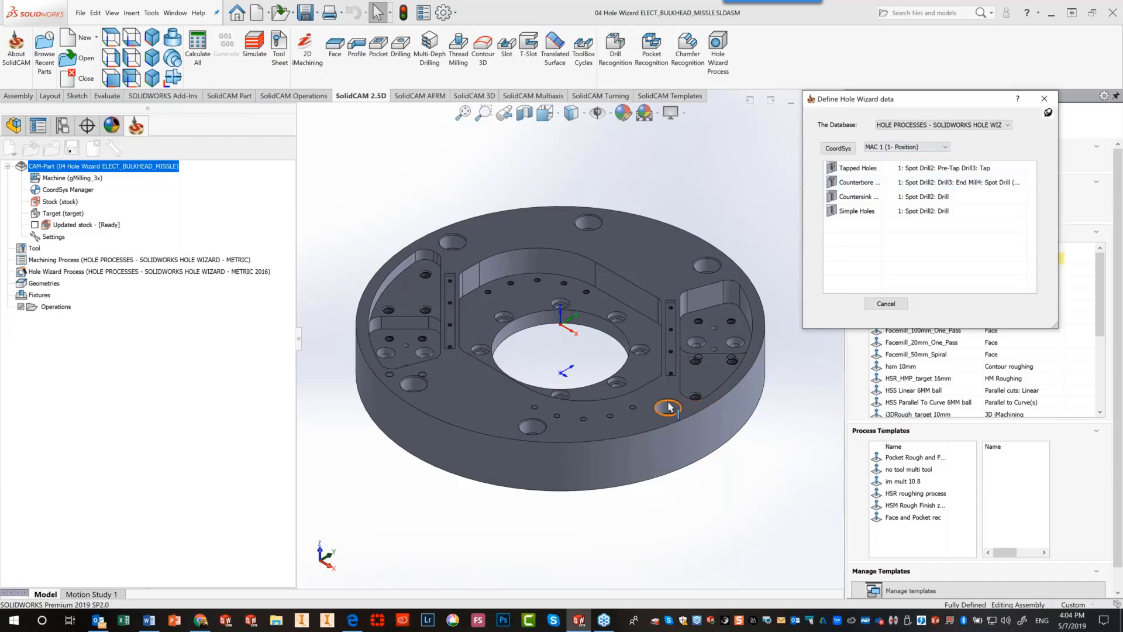
Apply the Tapped Holes process to the M10x1.0 tapped holes, including their circular pattern
scroll(678, 383, "up", 5)
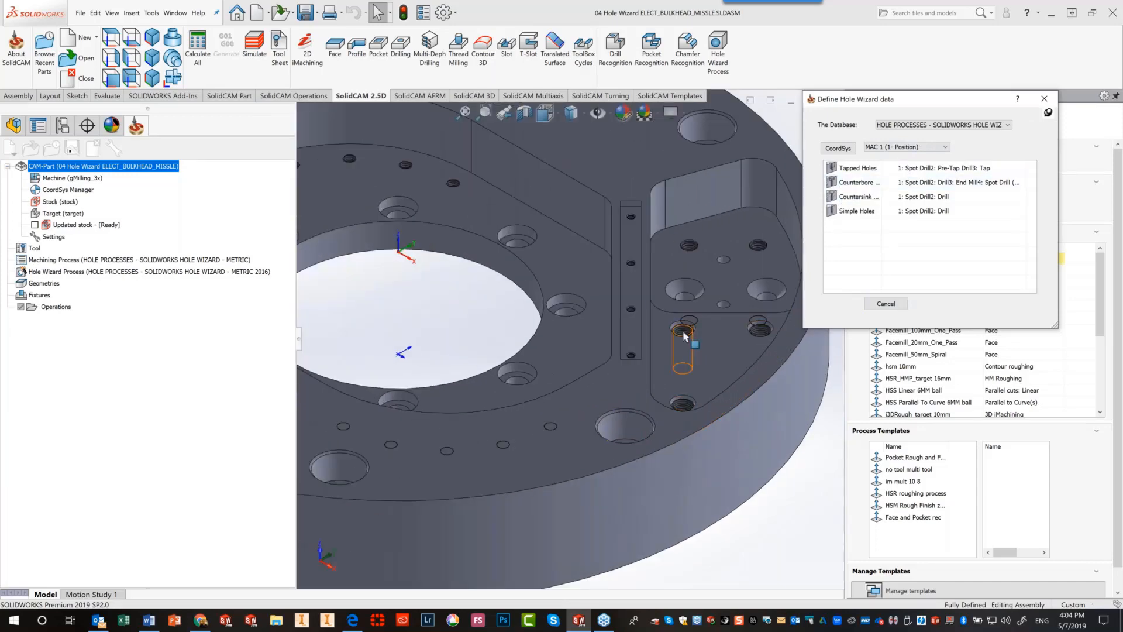
left_click(848, 171)
double_click(848, 171)
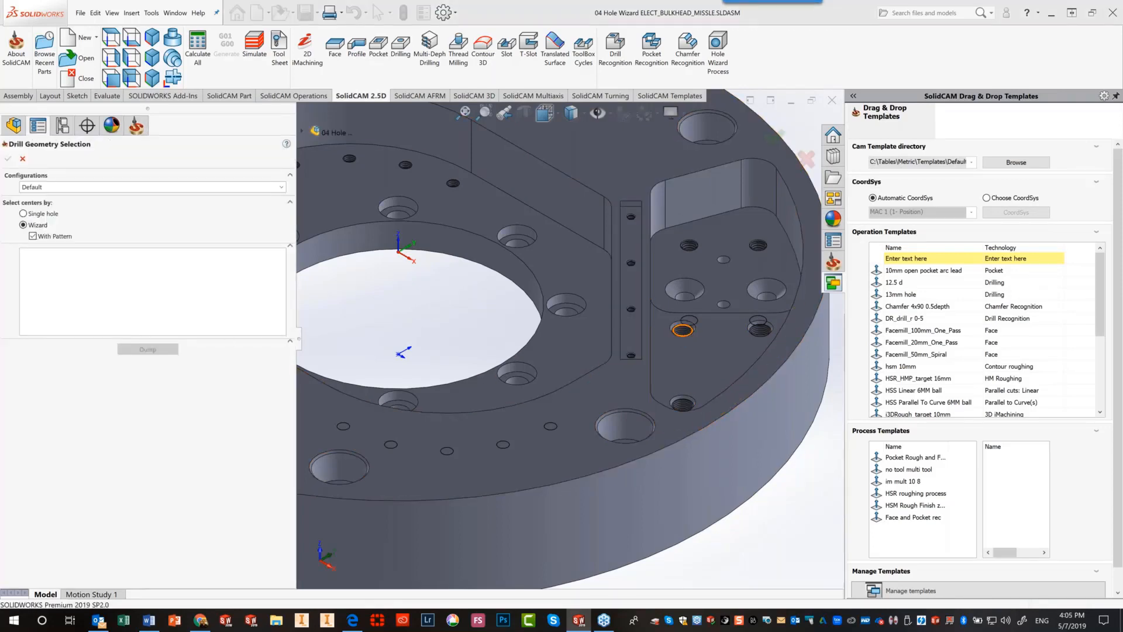
left_click(683, 336)
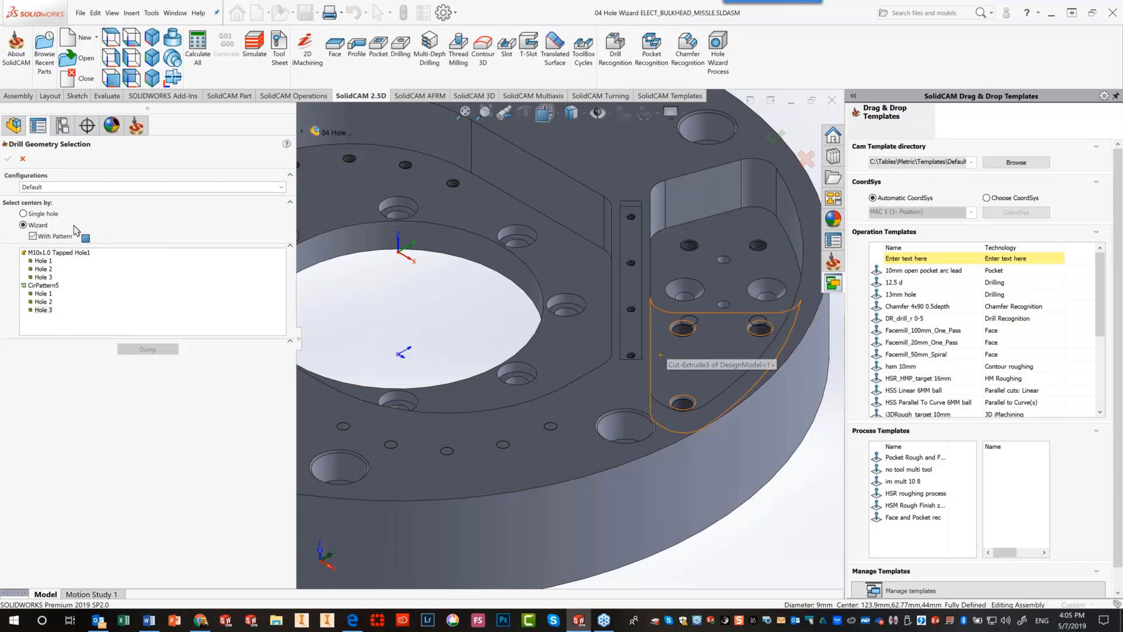
left_click(543, 377)
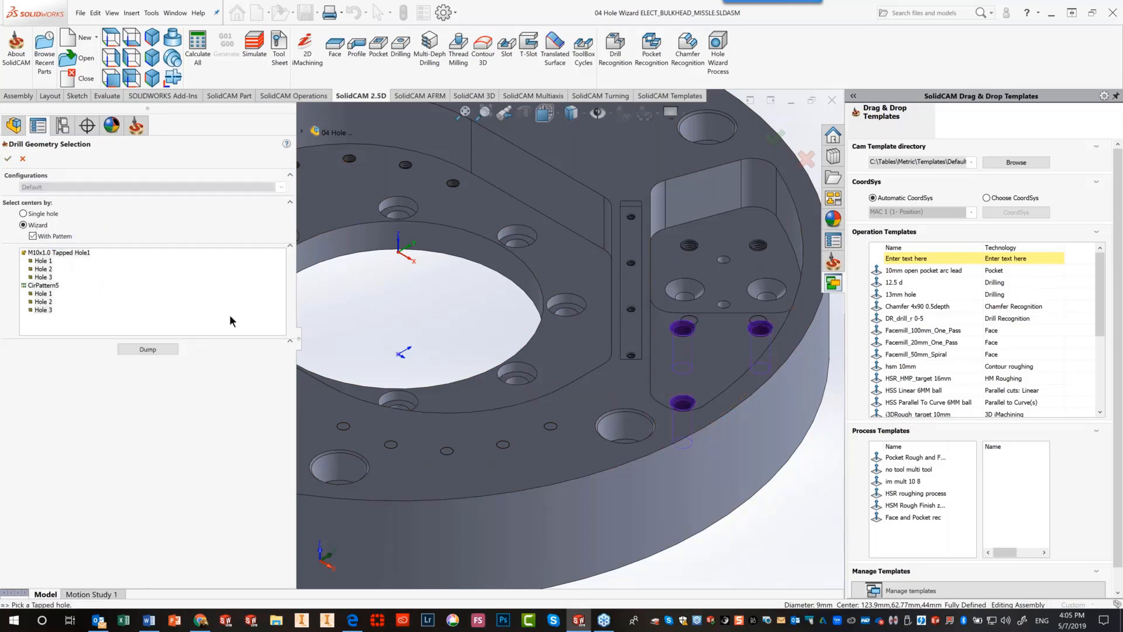
scroll(528, 307, "up", 5)
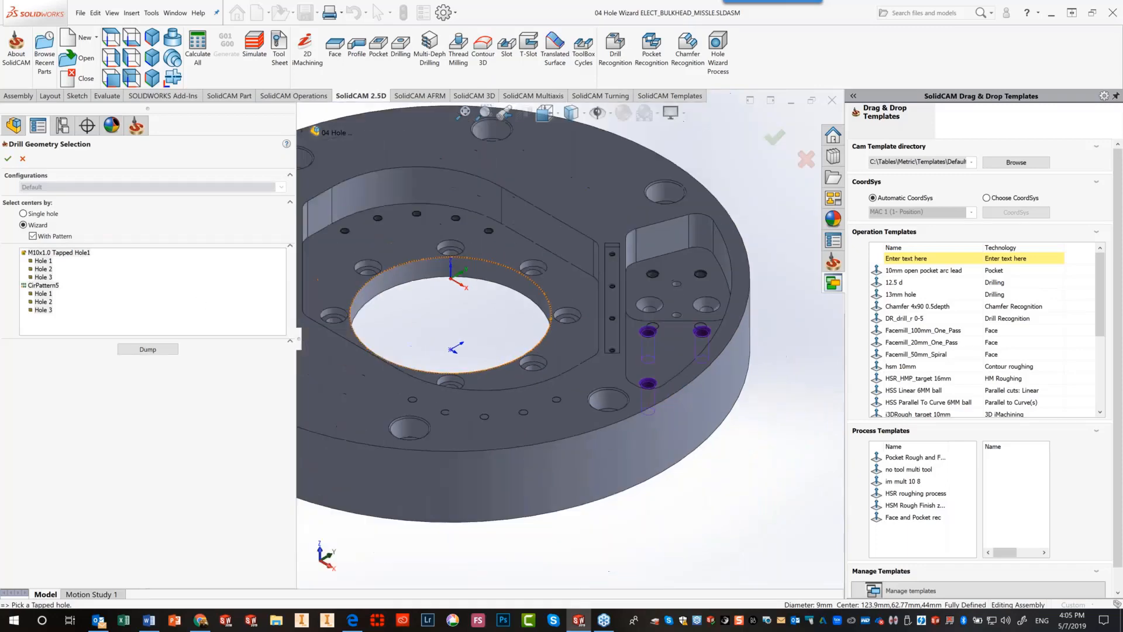
left_click(8, 161)
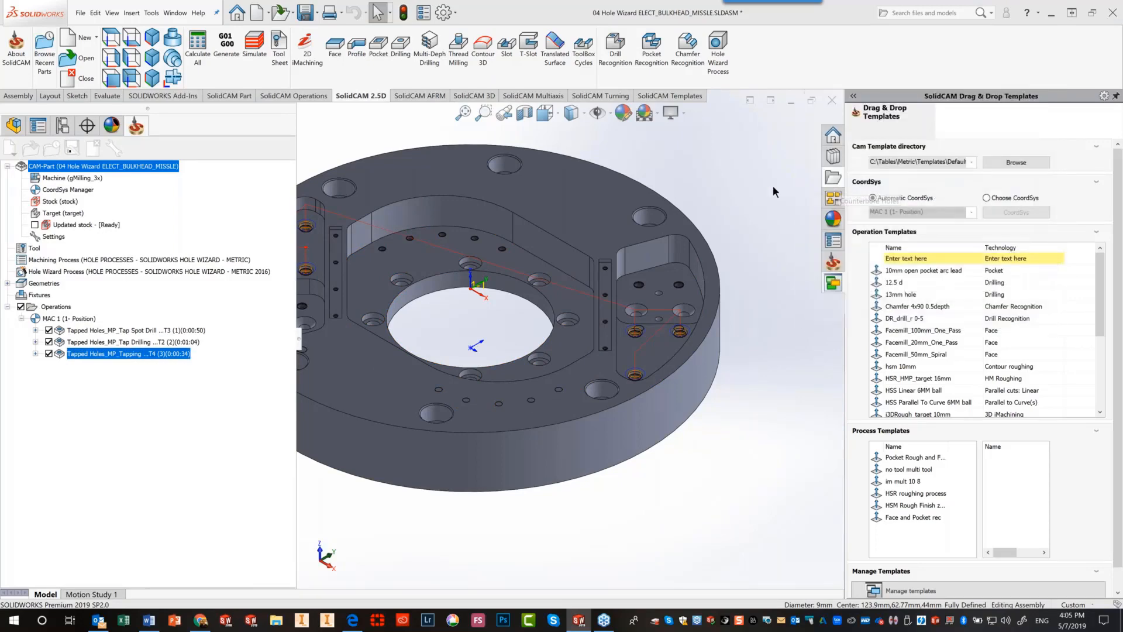
Apply the Counterbore process to the M16 socket head cap screw holes with their pattern, and close the Hole Wizard dialog
left_click(508, 170)
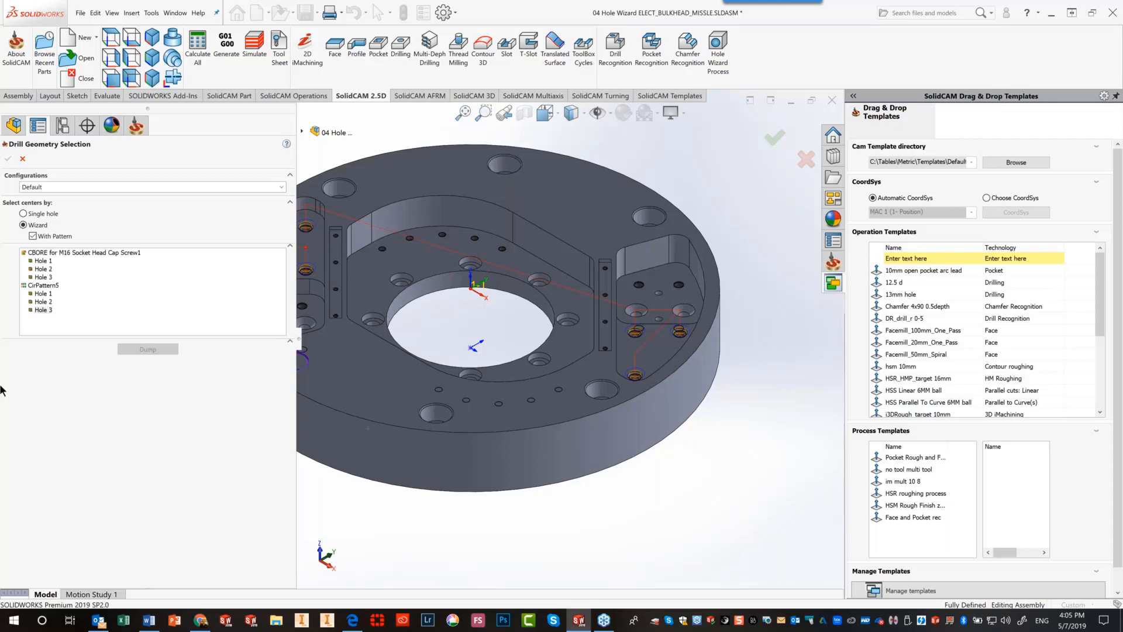
left_click(7, 158)
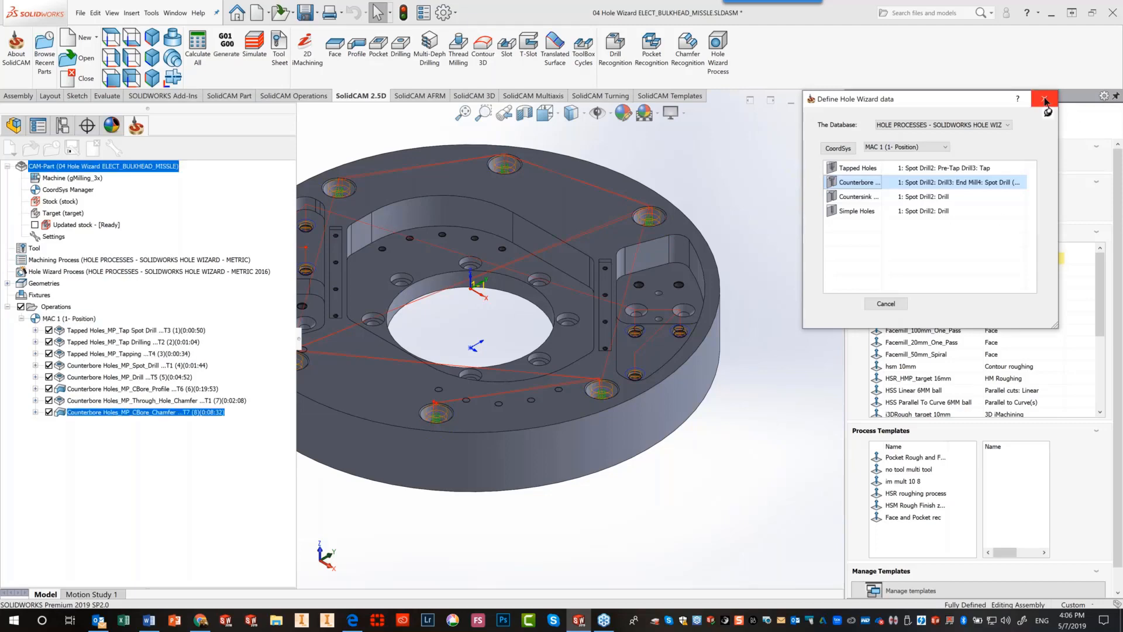
left_click(1044, 99)
left_click_drag(237, 402, 50, 312)
right_click(49, 308)
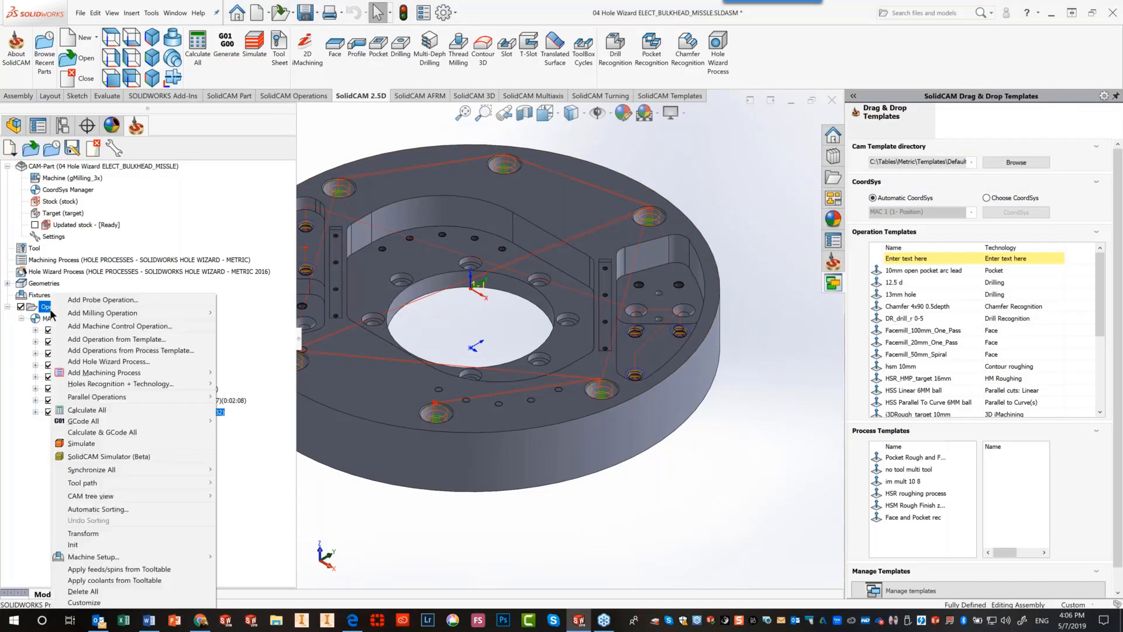
left_click(81, 444)
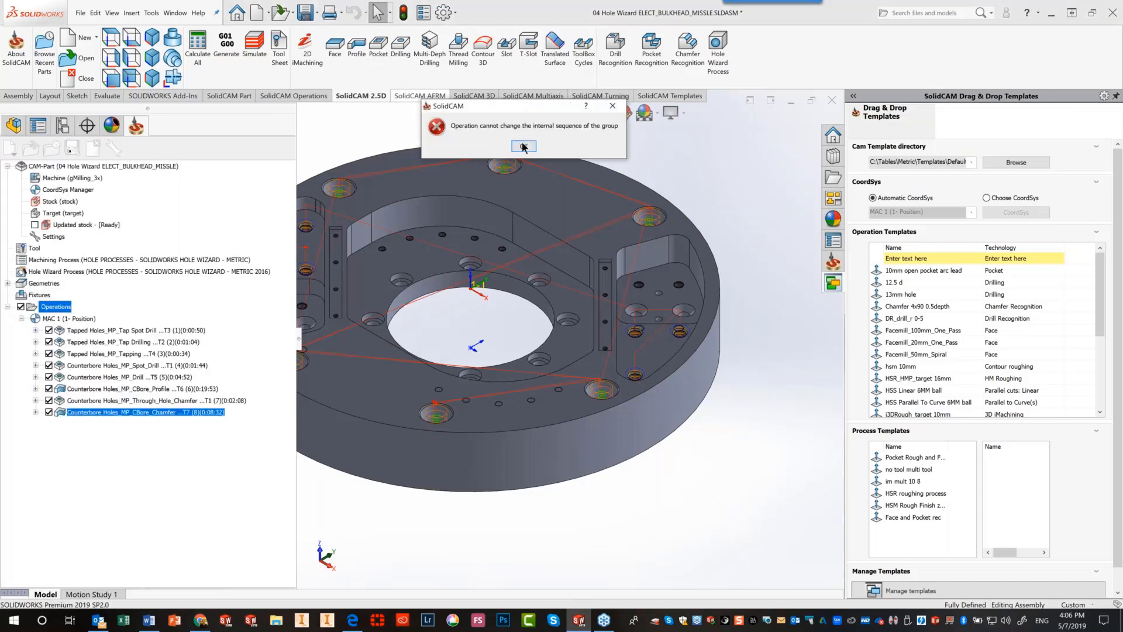
left_click(523, 146)
Delete all tapped-hole and counterbore operations from the CAM part
left_click(128, 329)
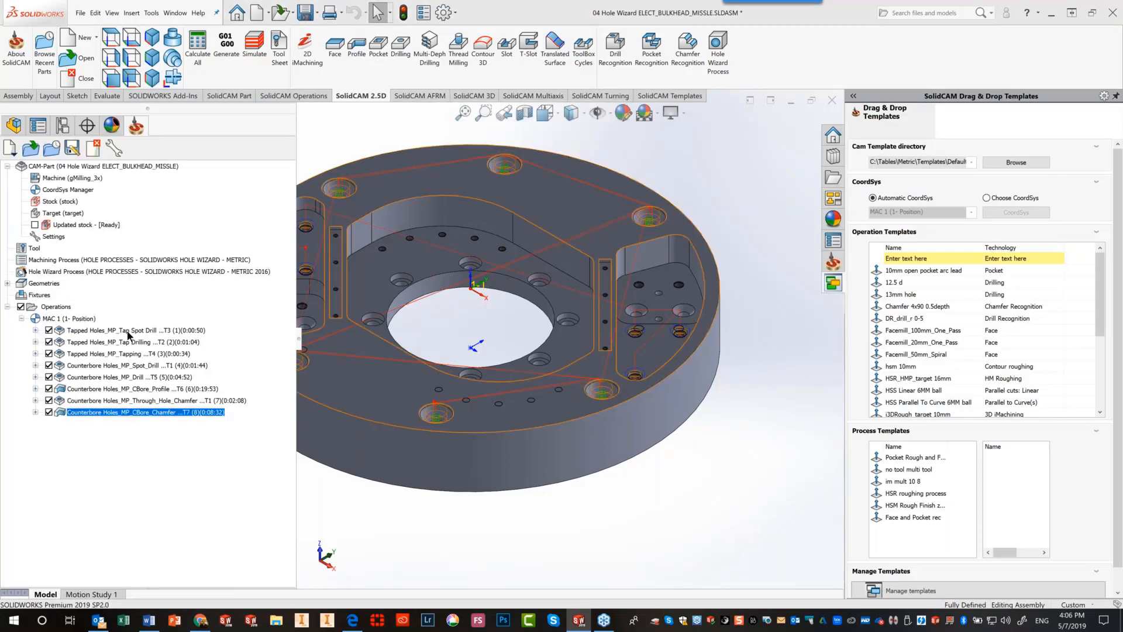
left_click(109, 412, "shift")
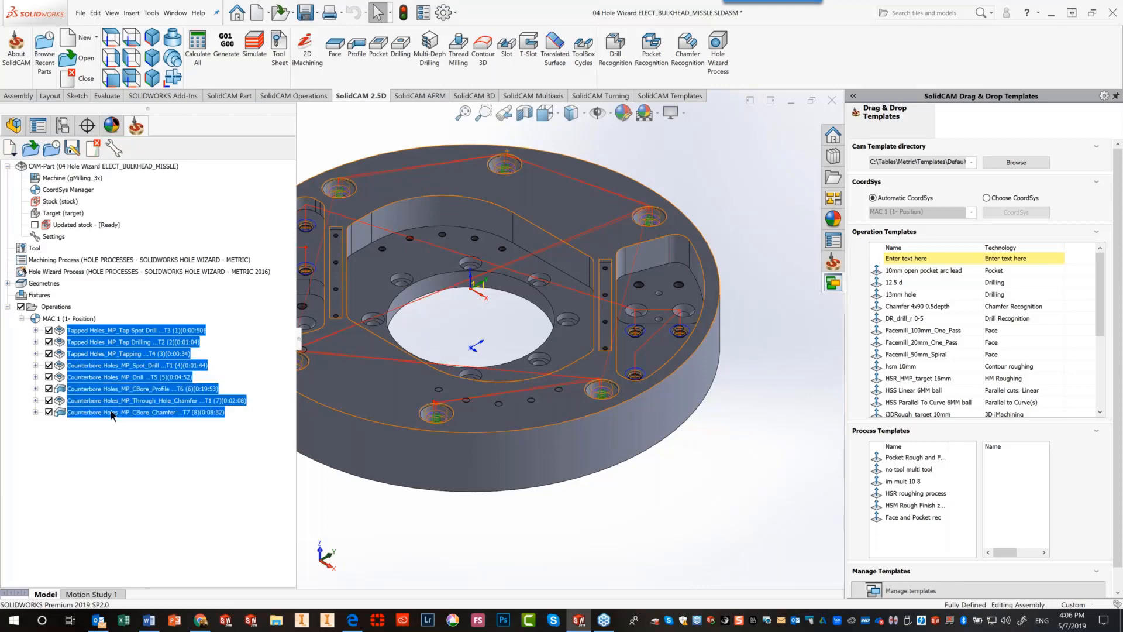
key("Delete")
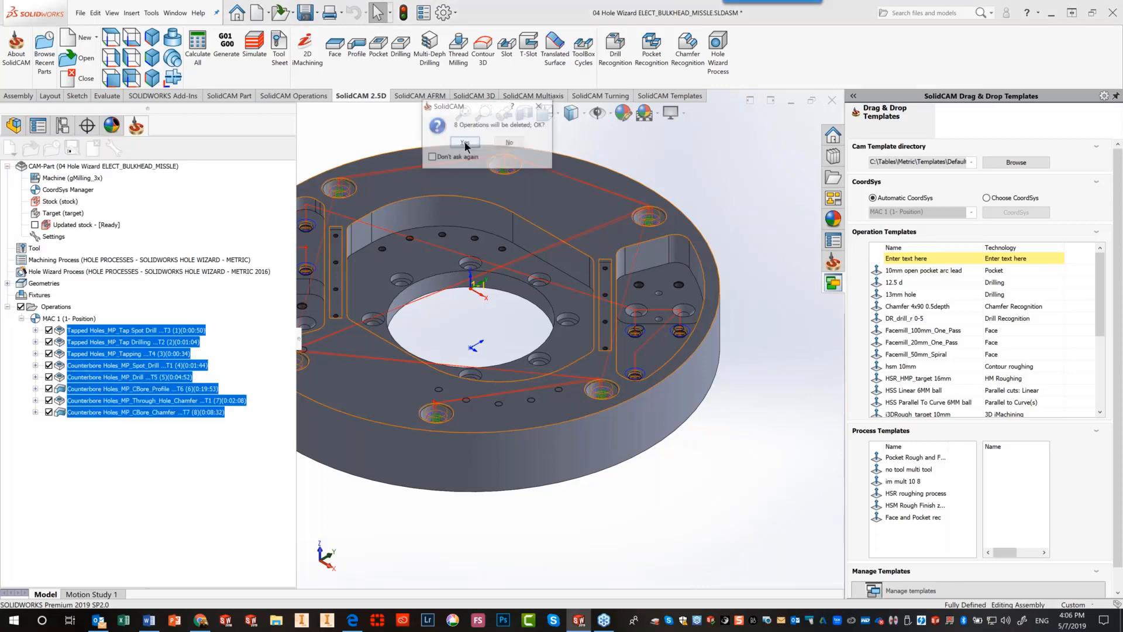
left_click(514, 151)
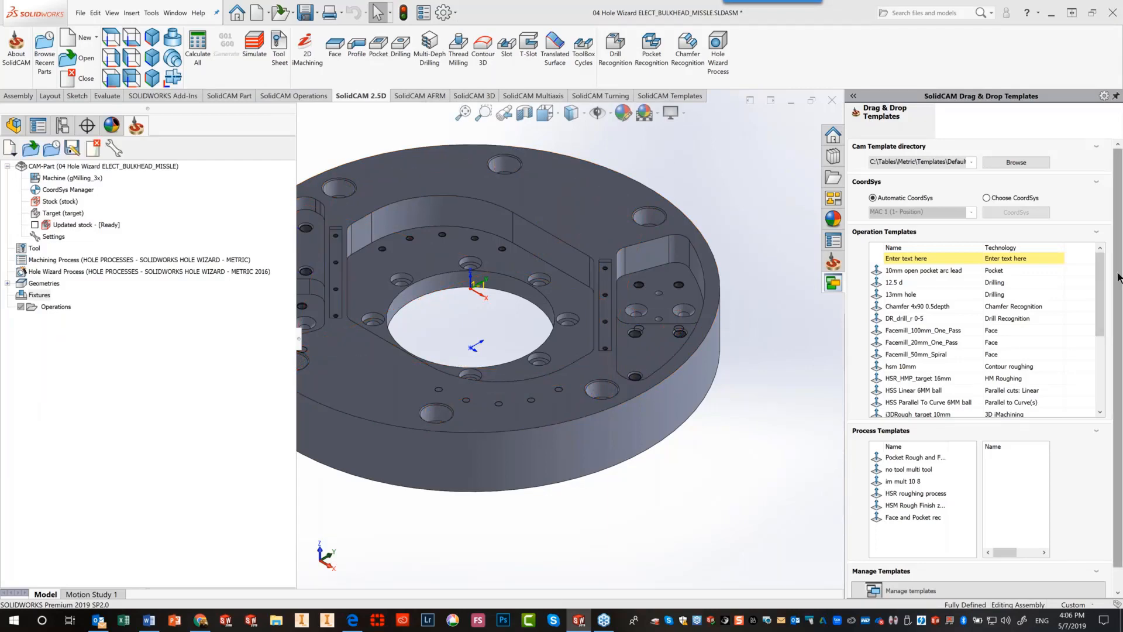
Apply the CounterBore Holes template with pattern to the bulkhead's rim counterbores and the Tapped Holes template to its side tapped holes
left_click(1098, 431)
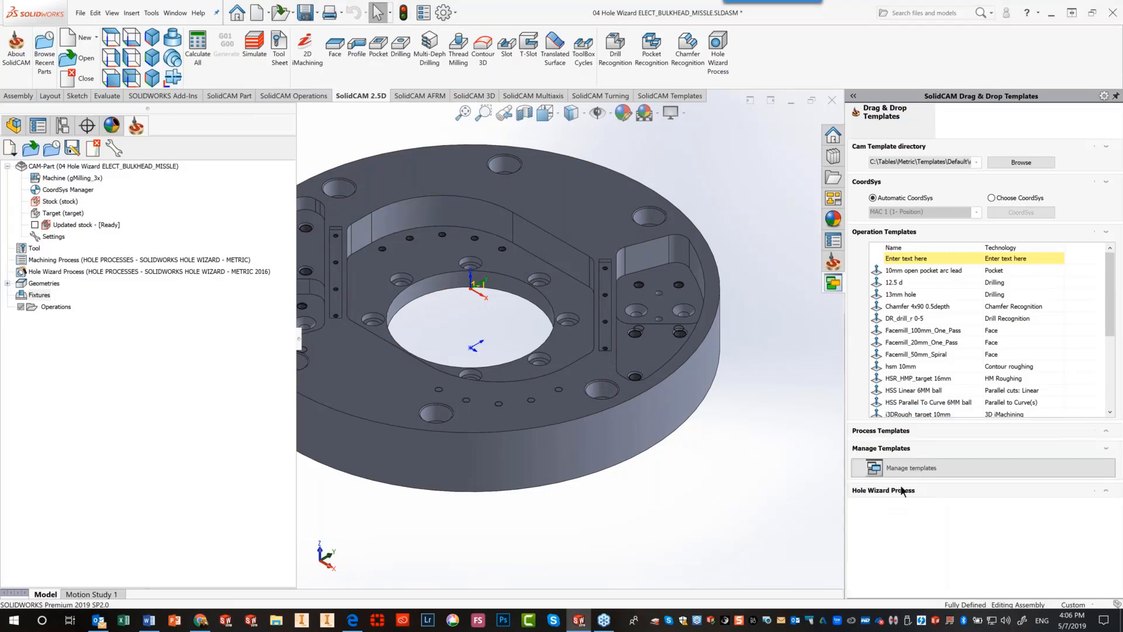
left_click(1106, 493)
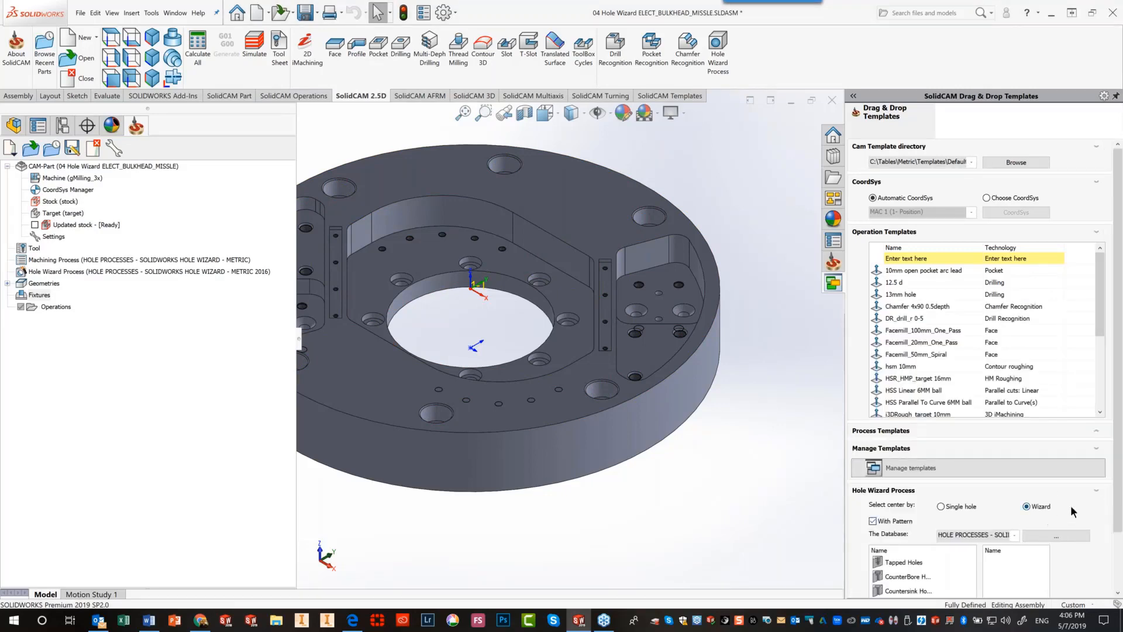
left_click_drag(1118, 472, 1118, 514)
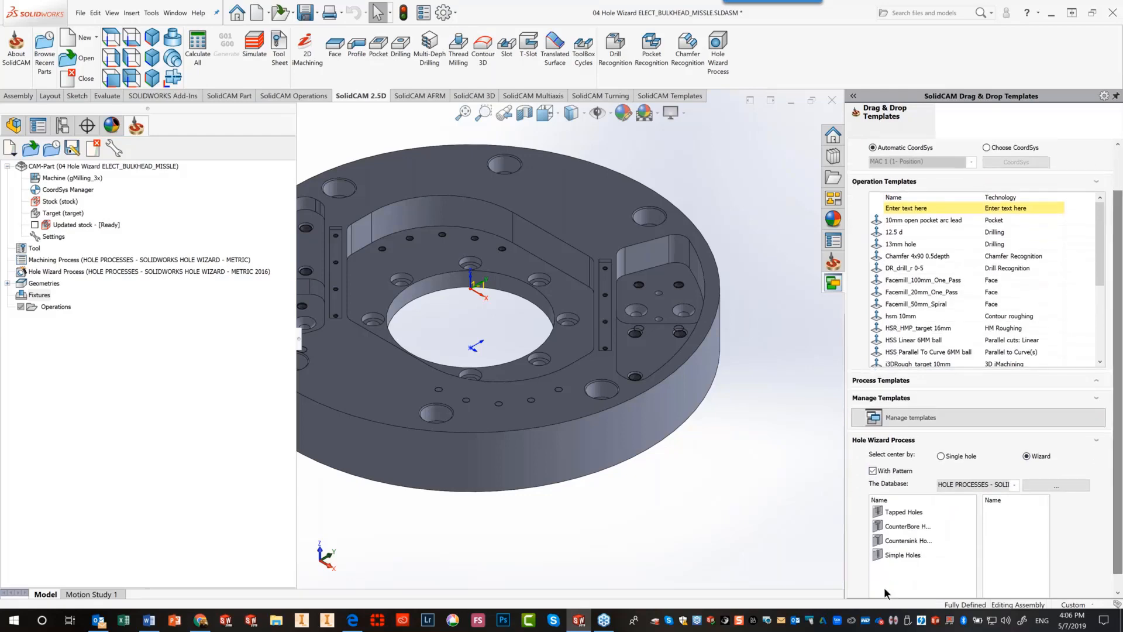
left_click(895, 534)
left_click_drag(895, 534, 602, 390)
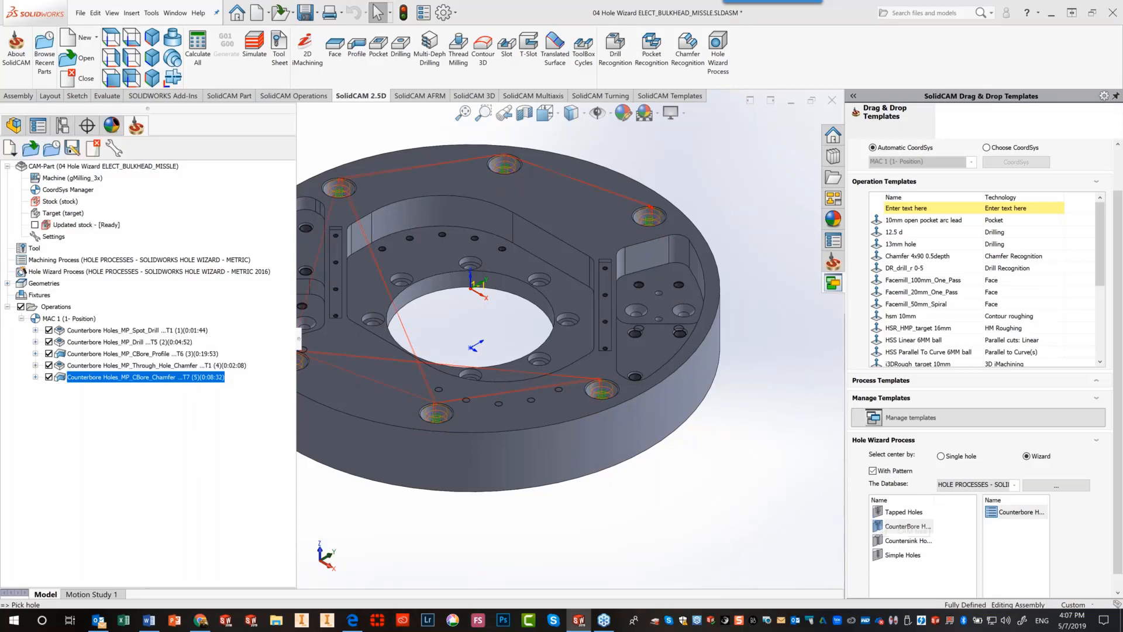
left_click(882, 512)
left_click_drag(991, 512, 635, 335)
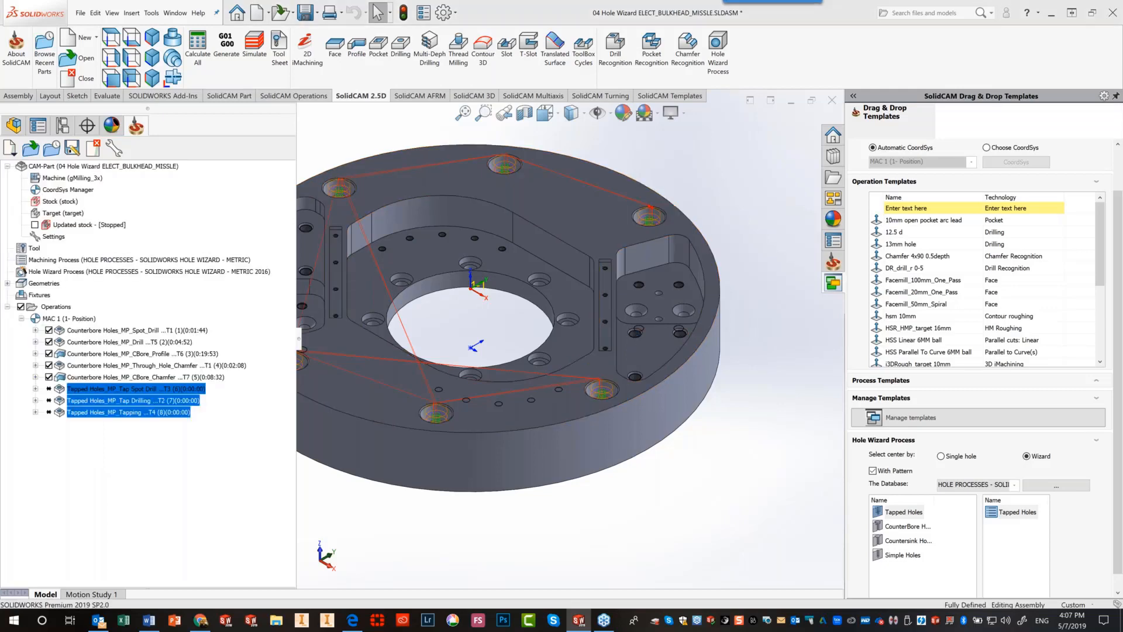
Run the SolidVerify simulation of all bulkhead operations, inspect the machined holes and exit the simulation
left_click(53, 311)
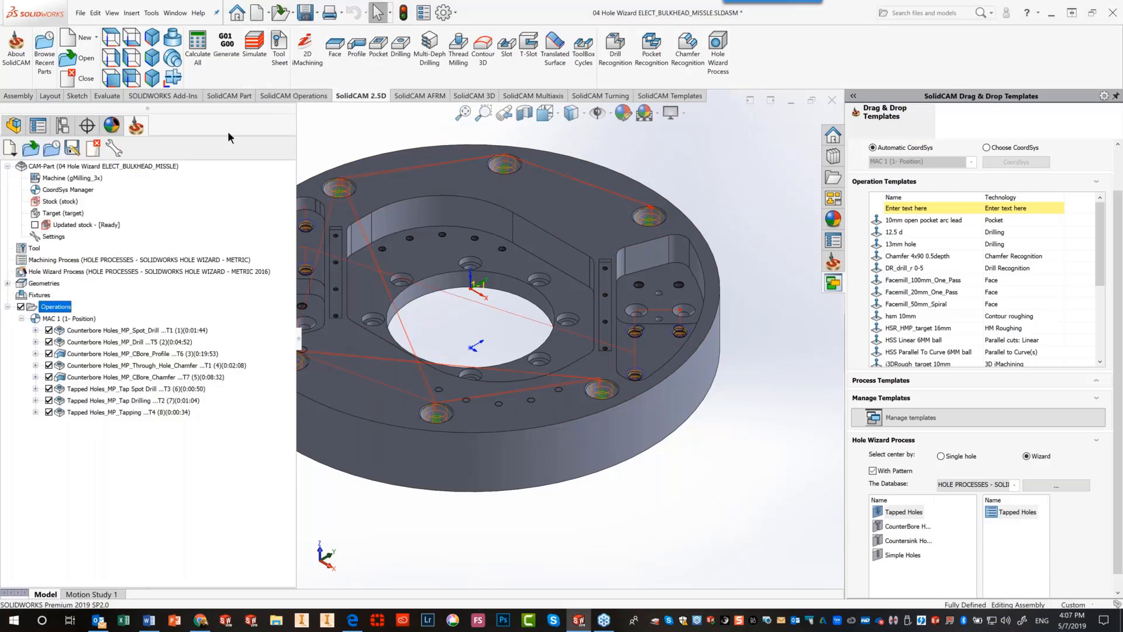
left_click(258, 57)
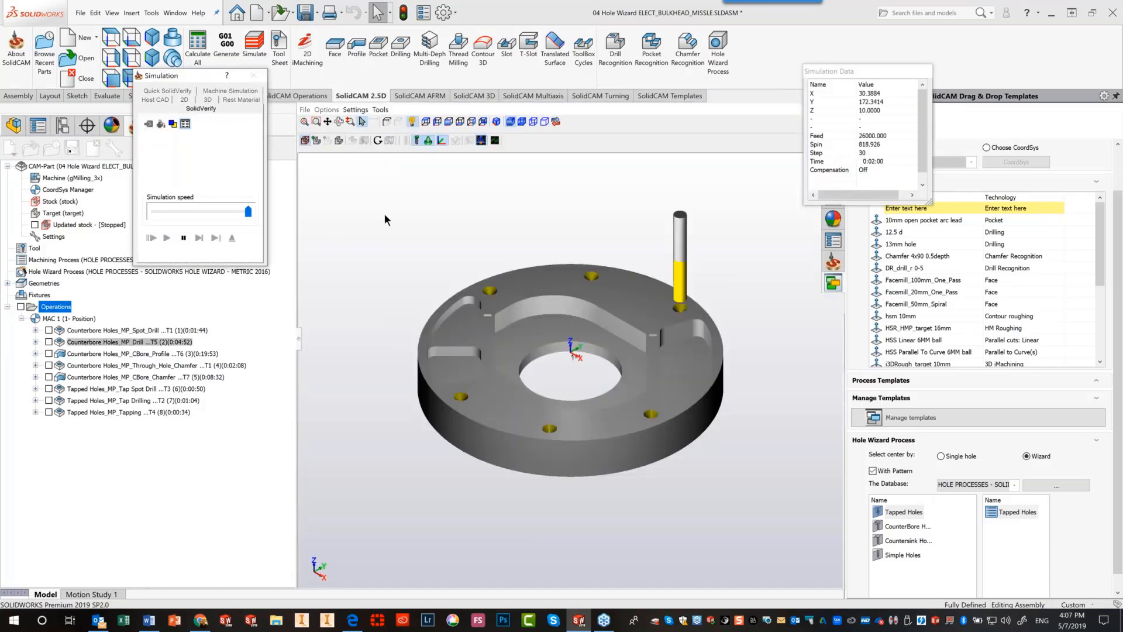
scroll(612, 404, "up", 2)
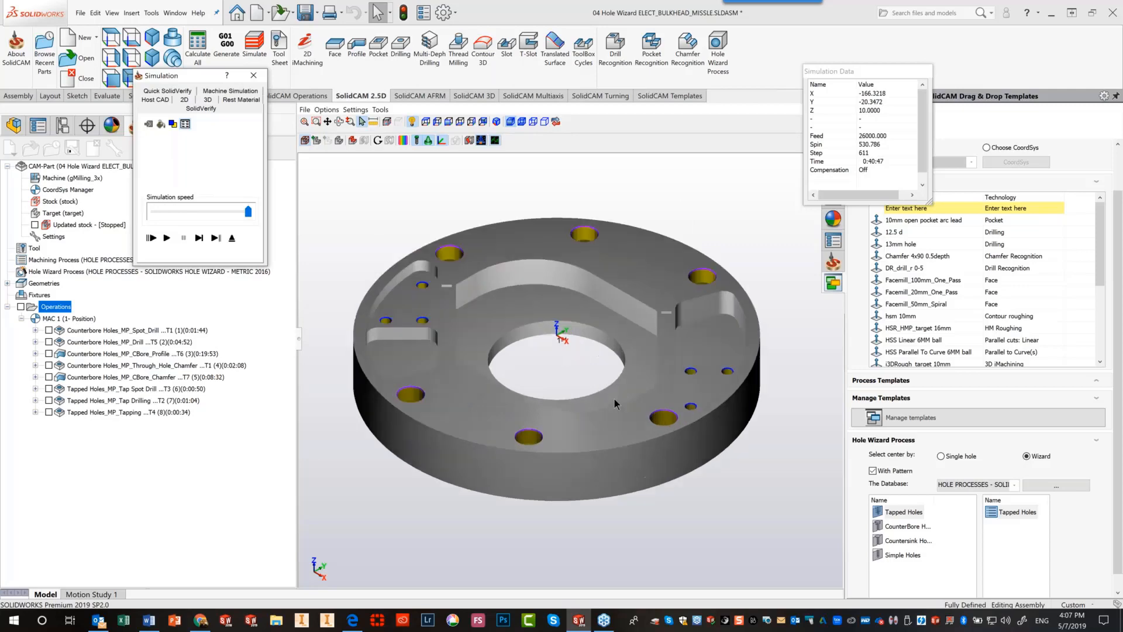
scroll(615, 400, "down", 2)
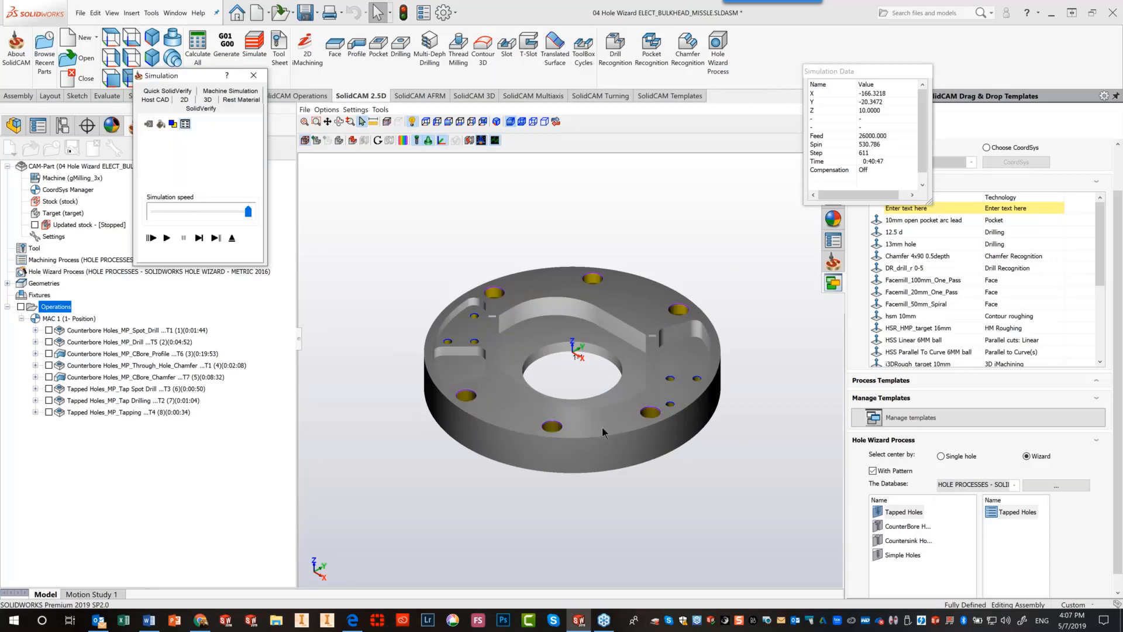
left_click(232, 238)
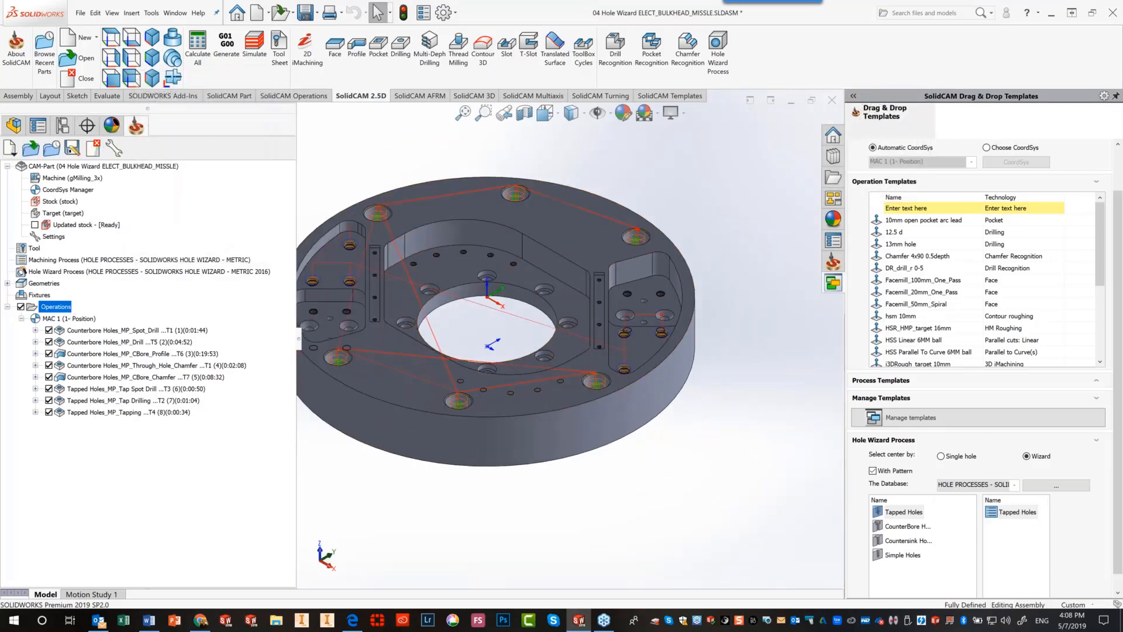
Open the CAM part 05 iMachining 3D electronic housing.prz
left_click(77, 57)
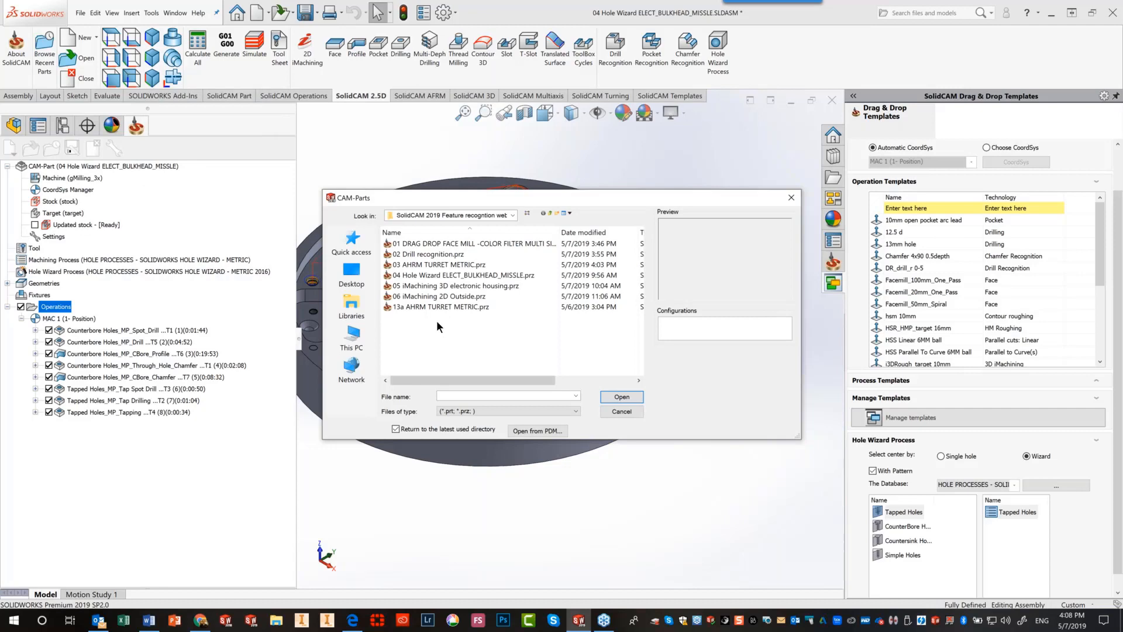
left_click(416, 285)
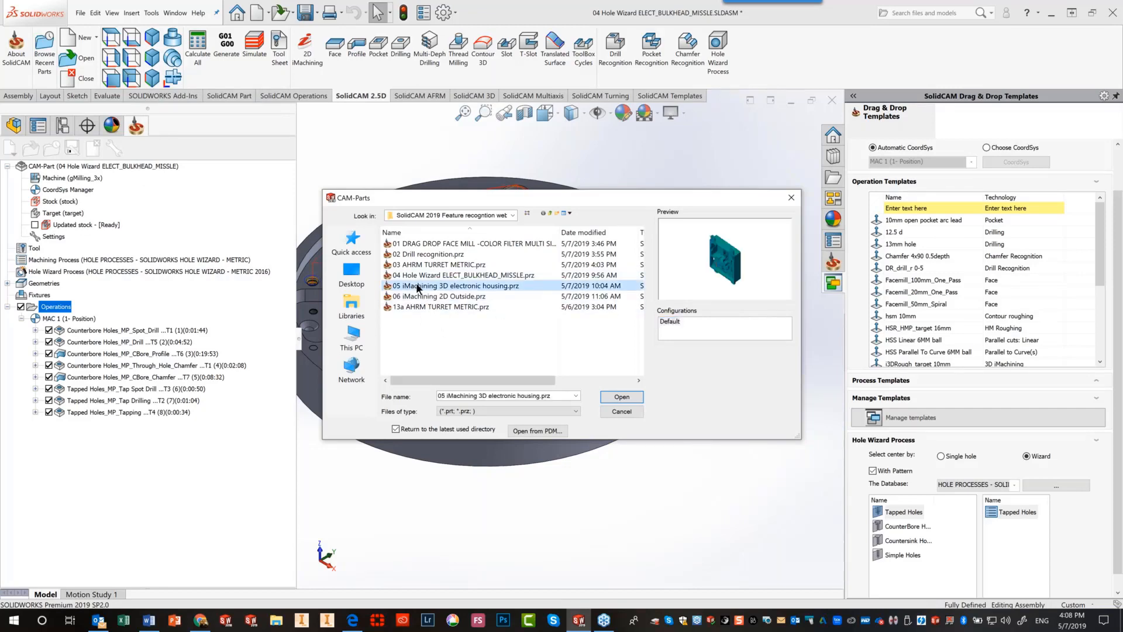
left_click(625, 398)
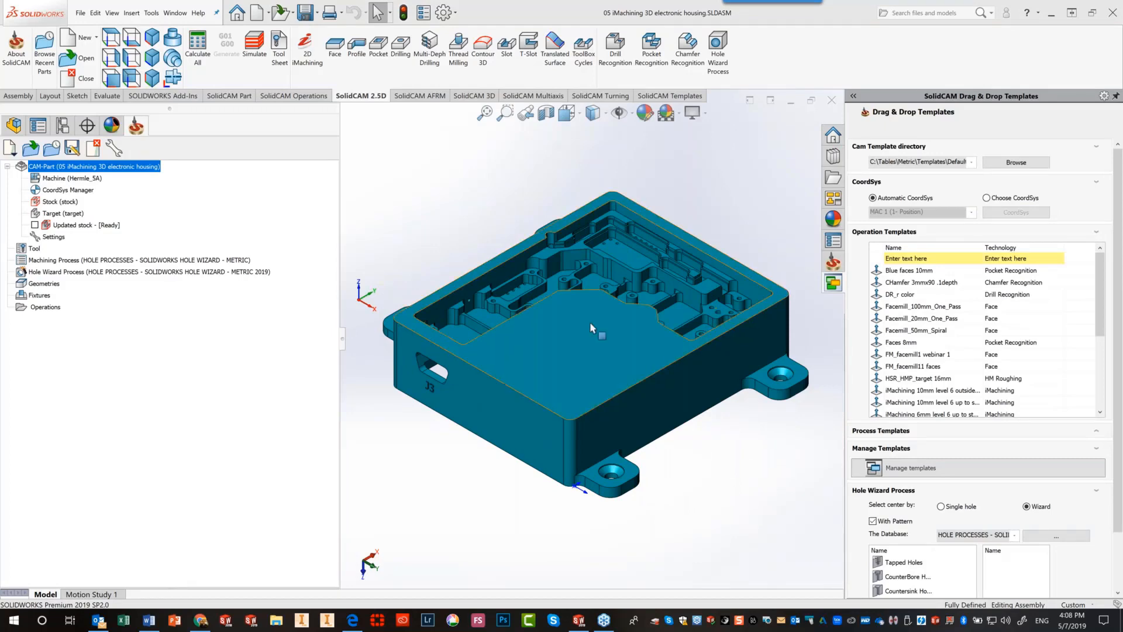
Start a 3D iMachining operation on the electronic housing target and assign the 6 mm end mill as its first tool
scroll(589, 319, "down", 5)
scroll(643, 251, "down", 5)
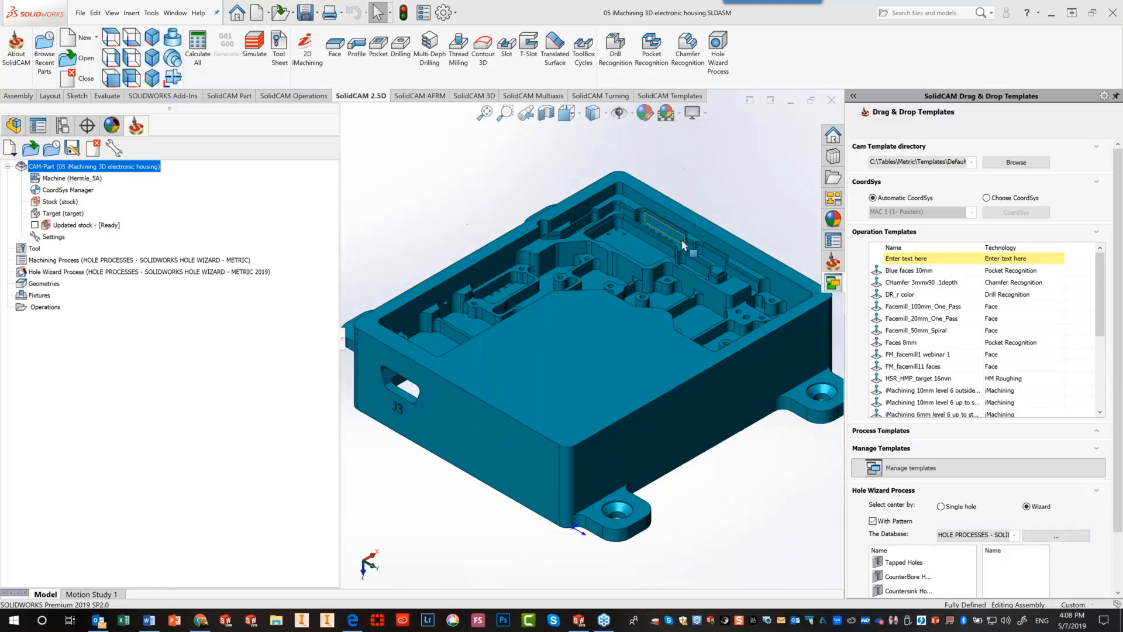
scroll(643, 252, "up", 5)
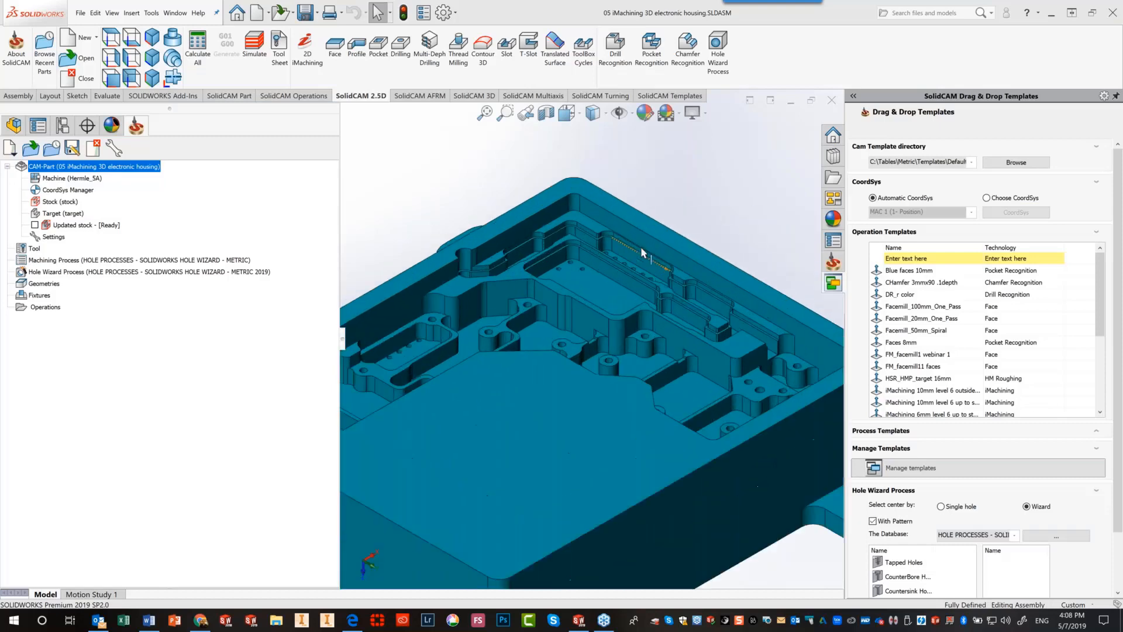
scroll(612, 276, "up", 1)
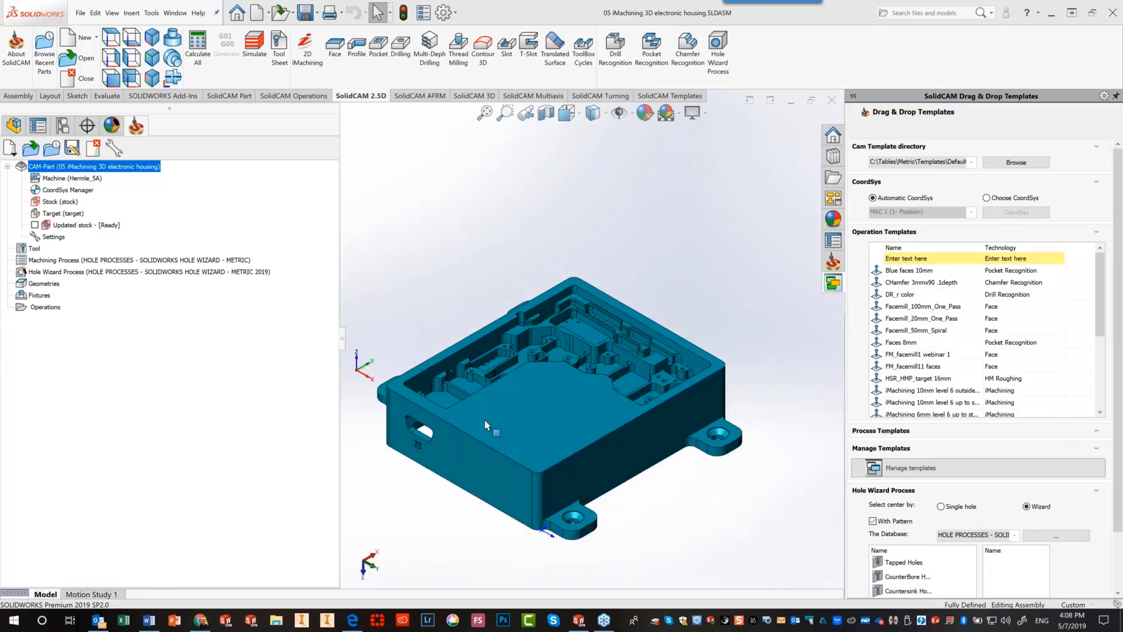
scroll(489, 426, "down", 1)
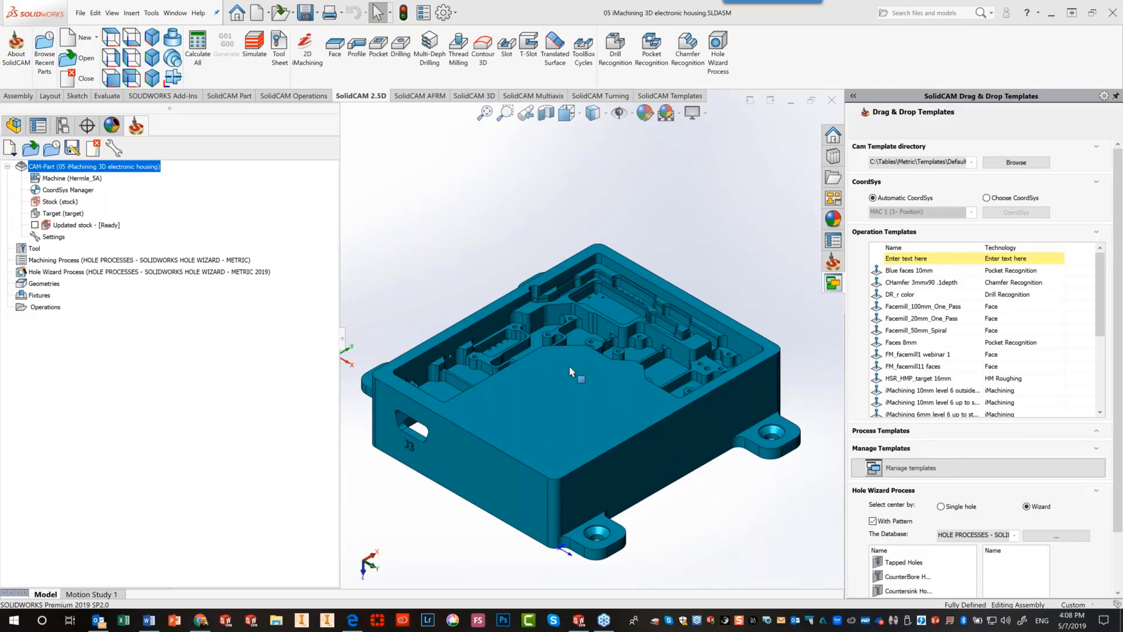
left_click(475, 93)
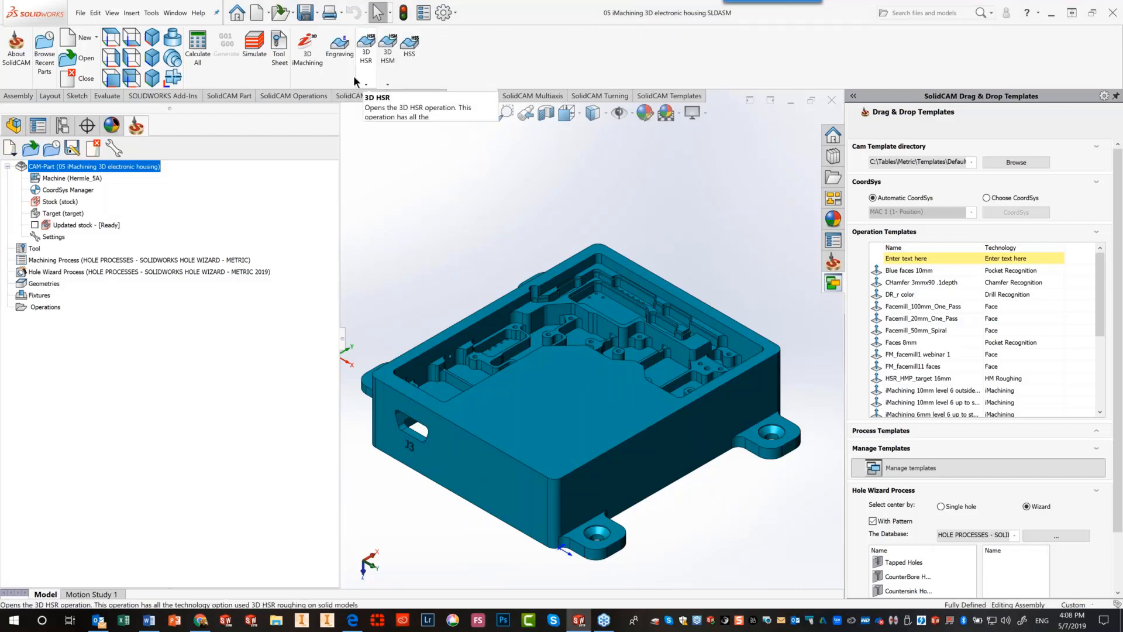
left_click(311, 52)
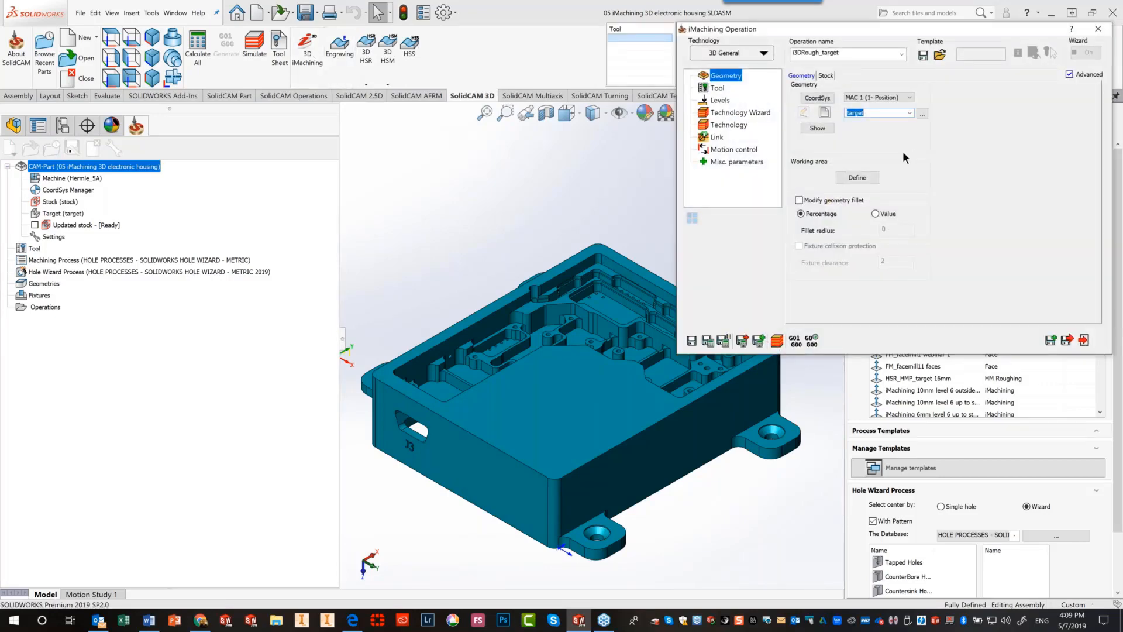
left_click(716, 89)
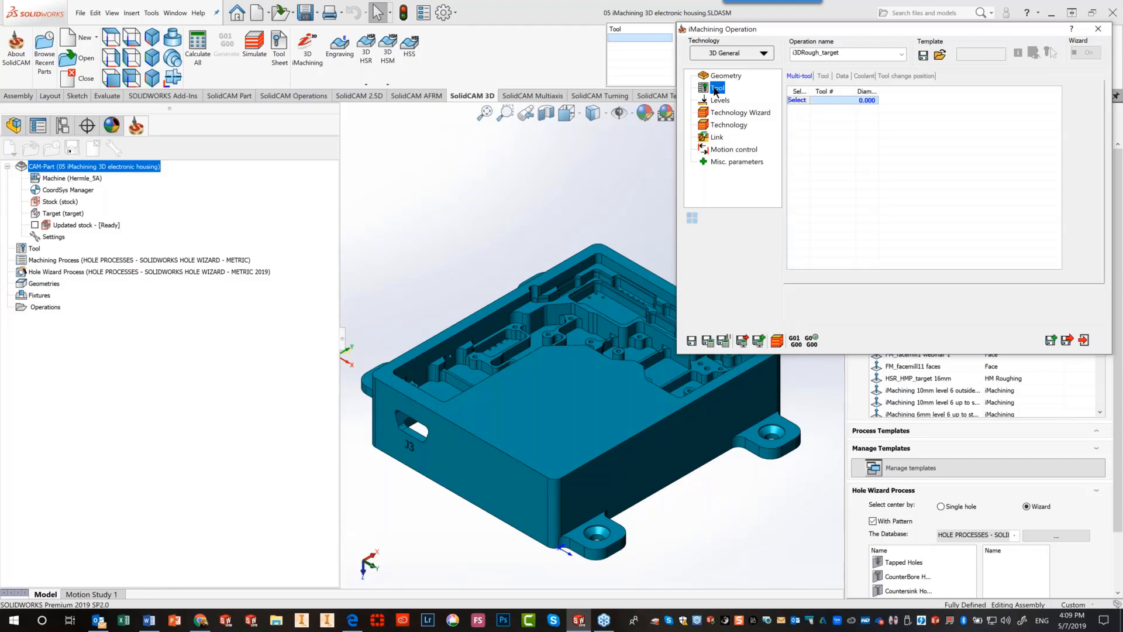
left_click(794, 100)
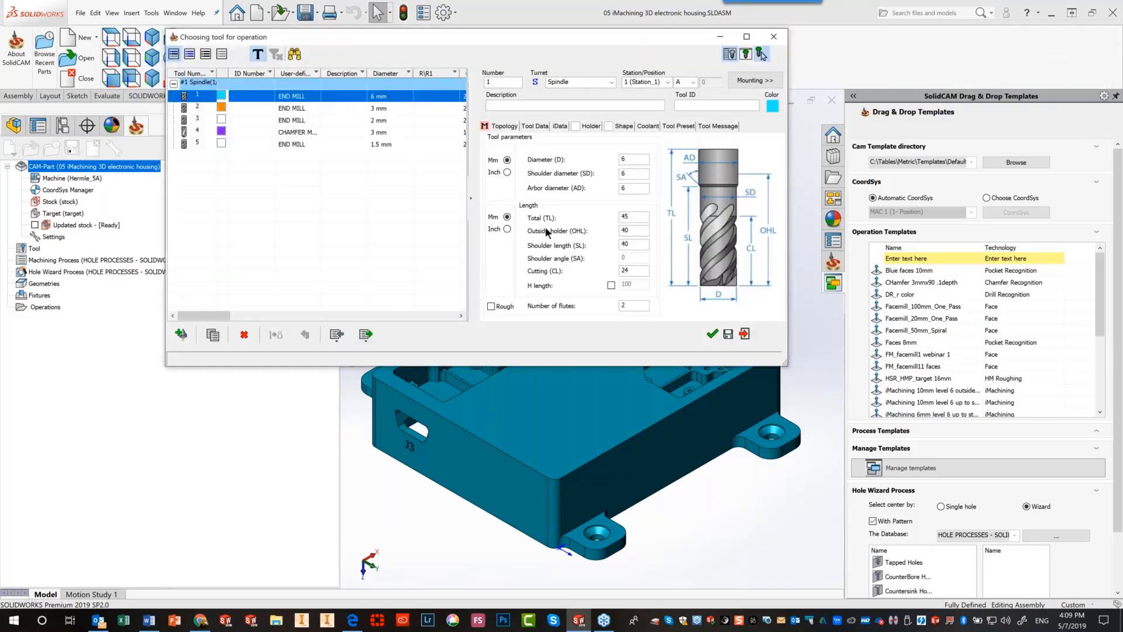
left_click(711, 335)
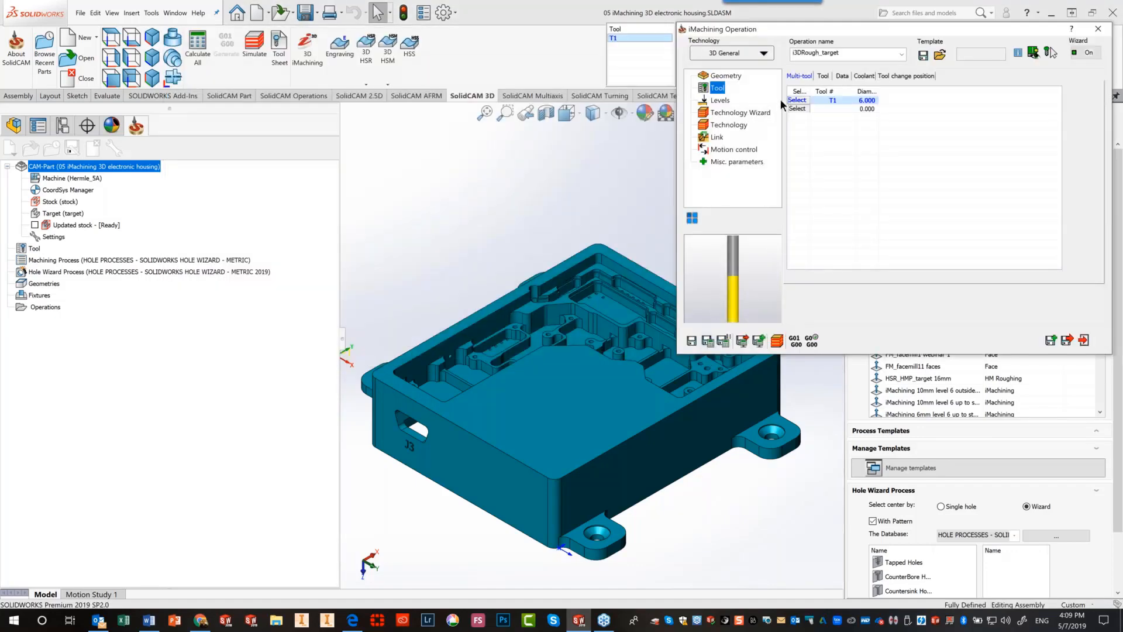
Add the 3 mm and 2 mm end mills as the second and third tools of the multi-tool iMachining operation
left_click(791, 109)
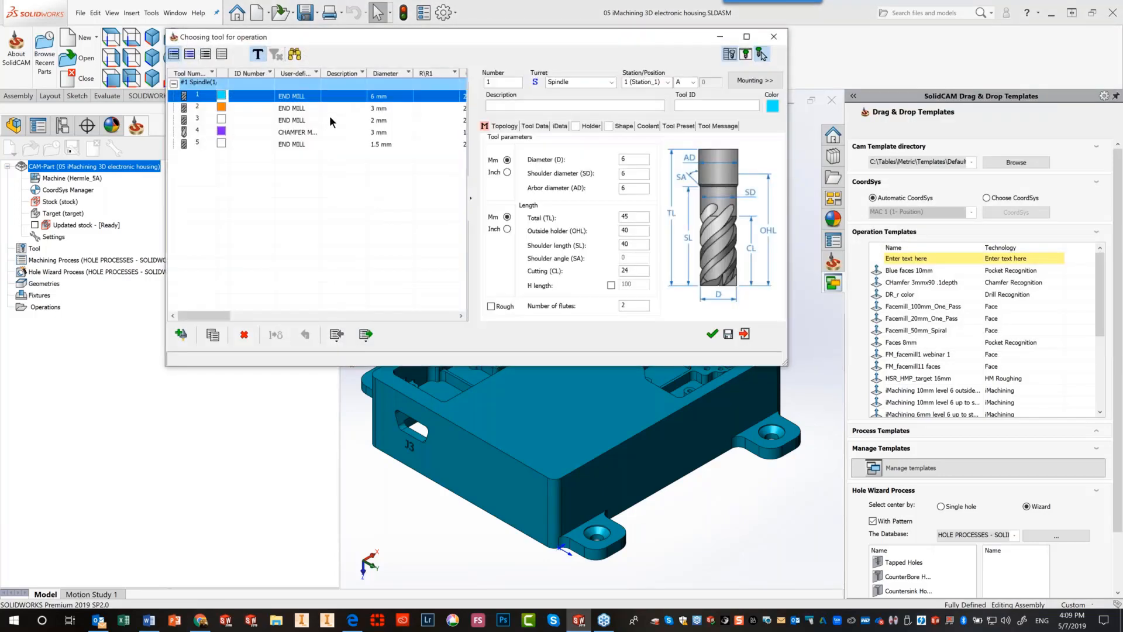
left_click(337, 106)
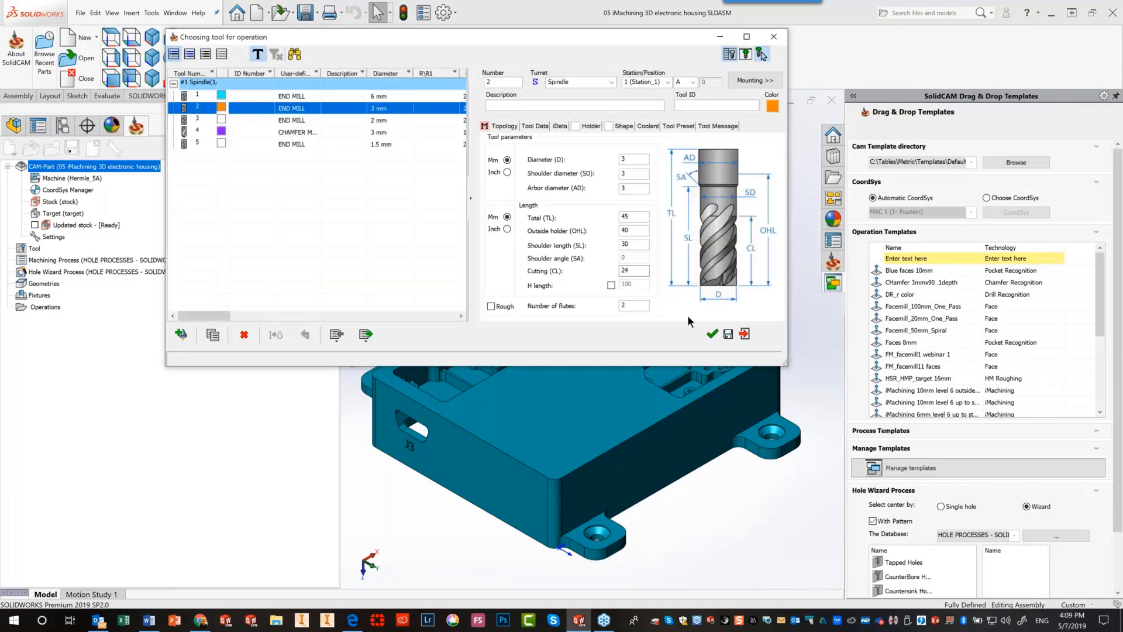
left_click(712, 335)
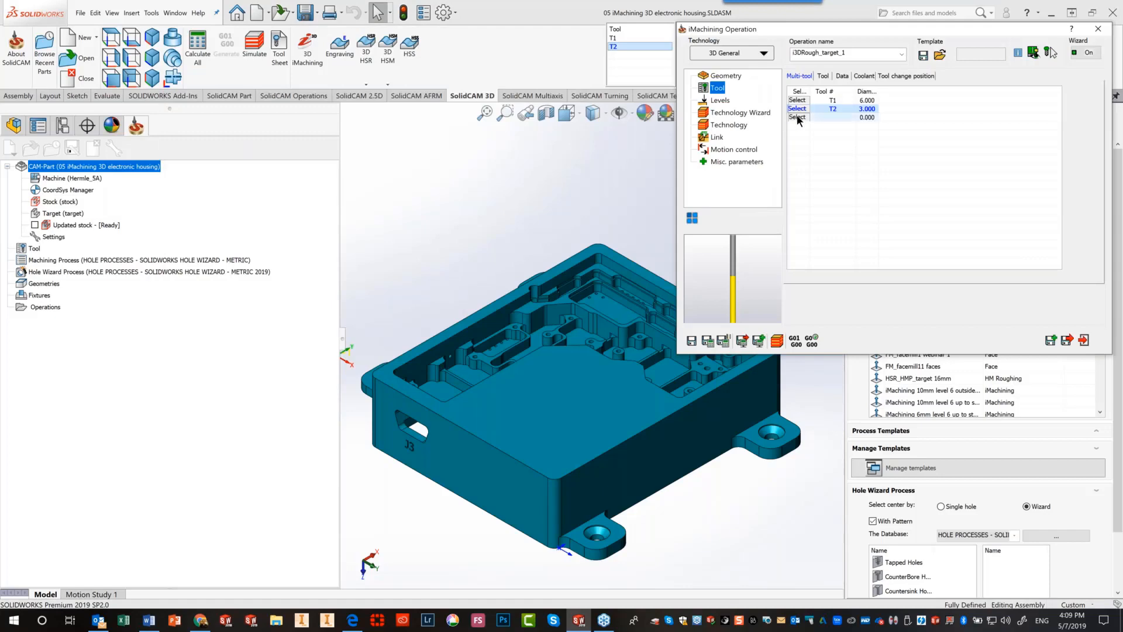
left_click(797, 117)
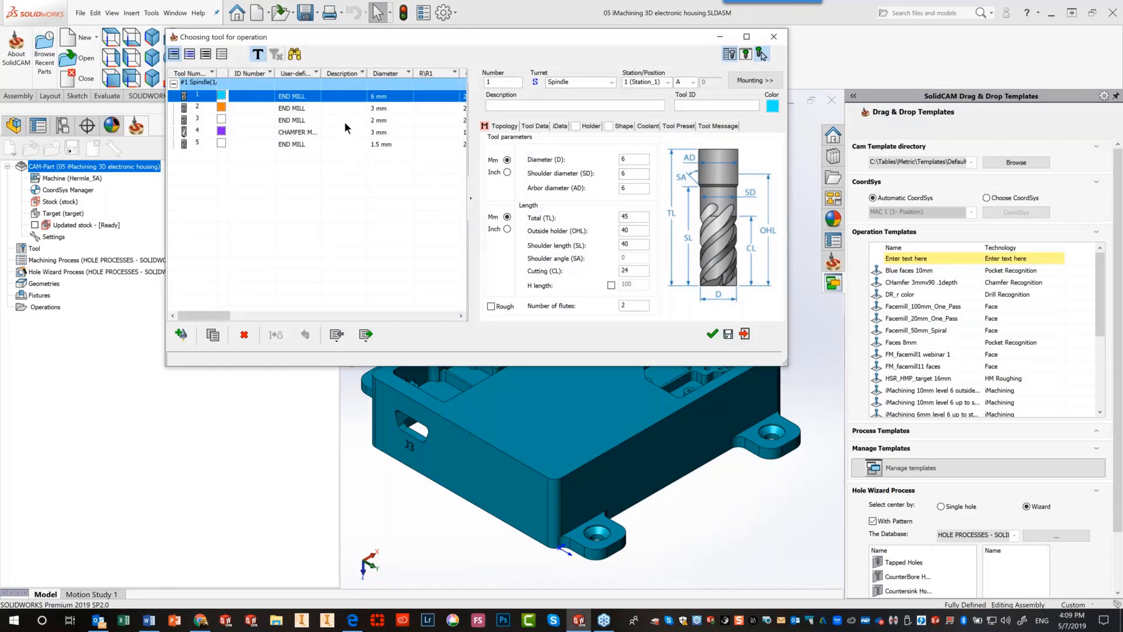
left_click(345, 122)
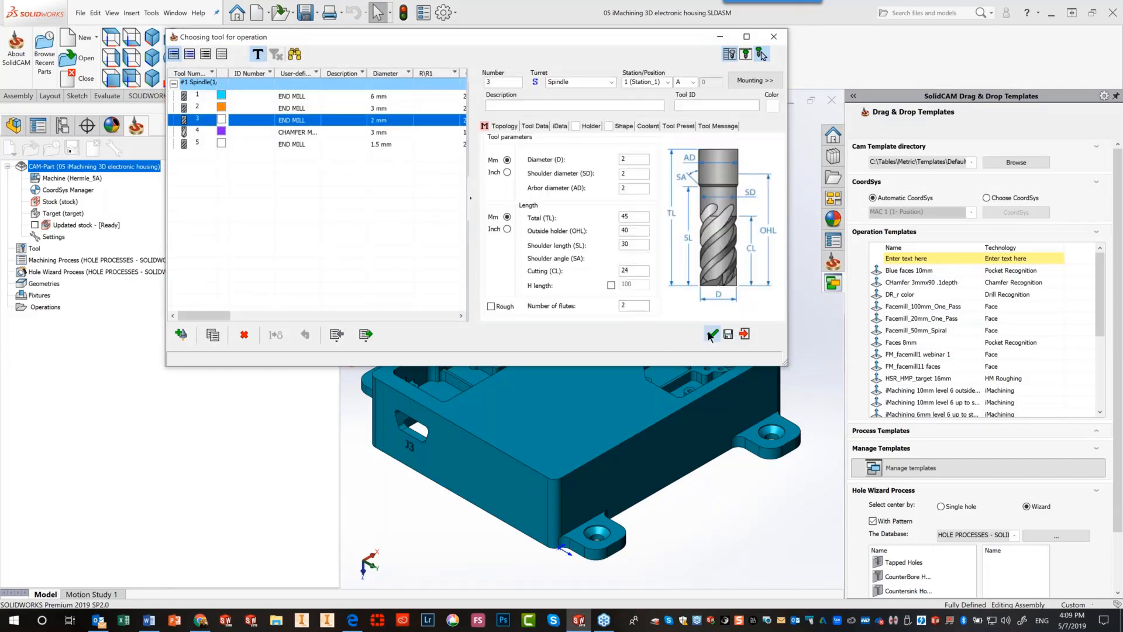
left_click(711, 334)
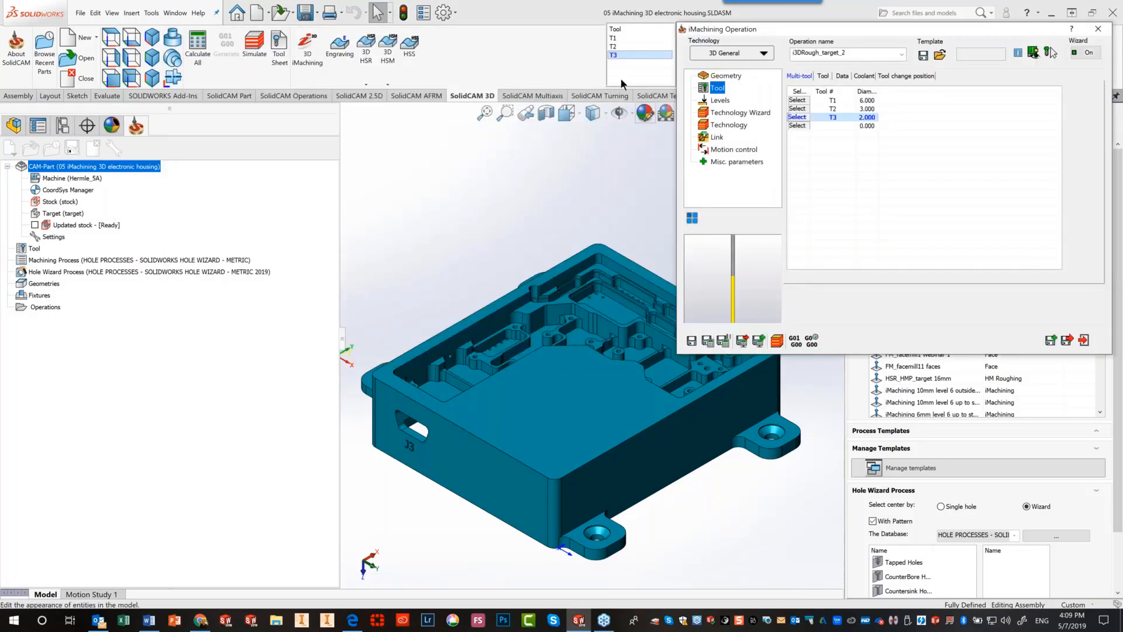
Set the wall offset and floor offset to 0.2 for the 6 mm tool of the multi-tool iMachining operation
left_click(620, 38)
left_click(728, 126)
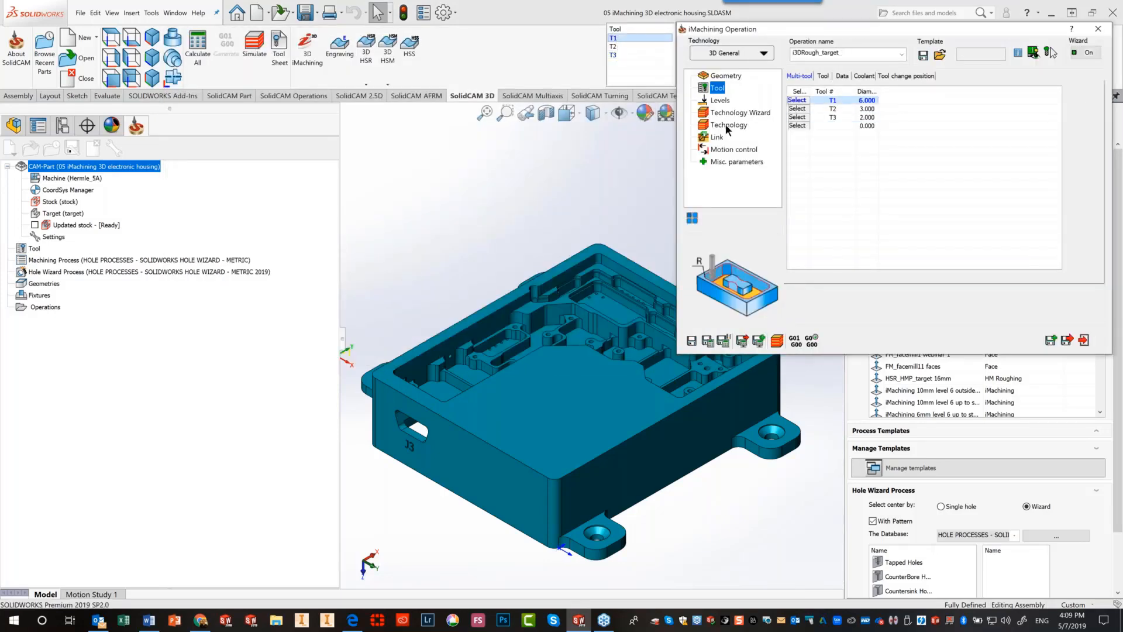
left_click(635, 55)
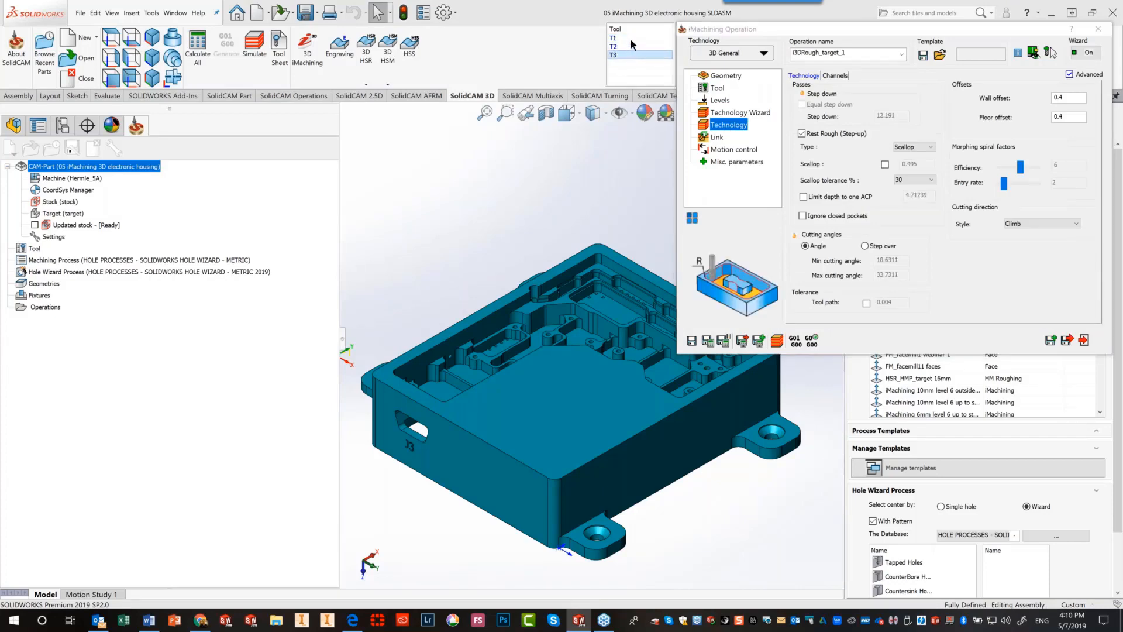
left_click(630, 37)
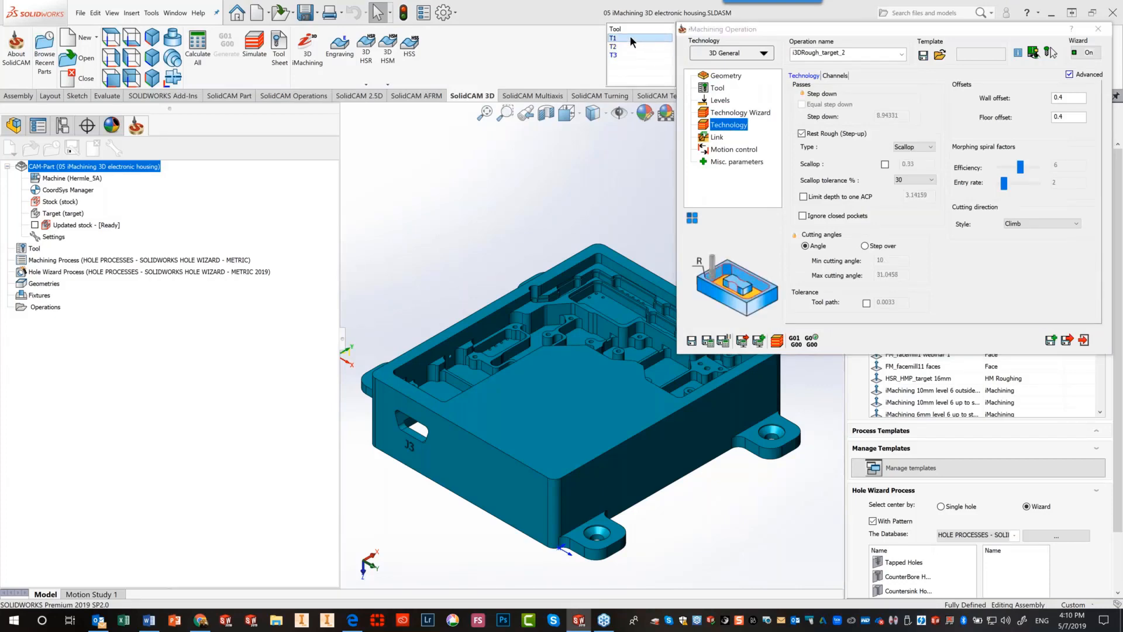
double_click(1074, 98)
type(".2")
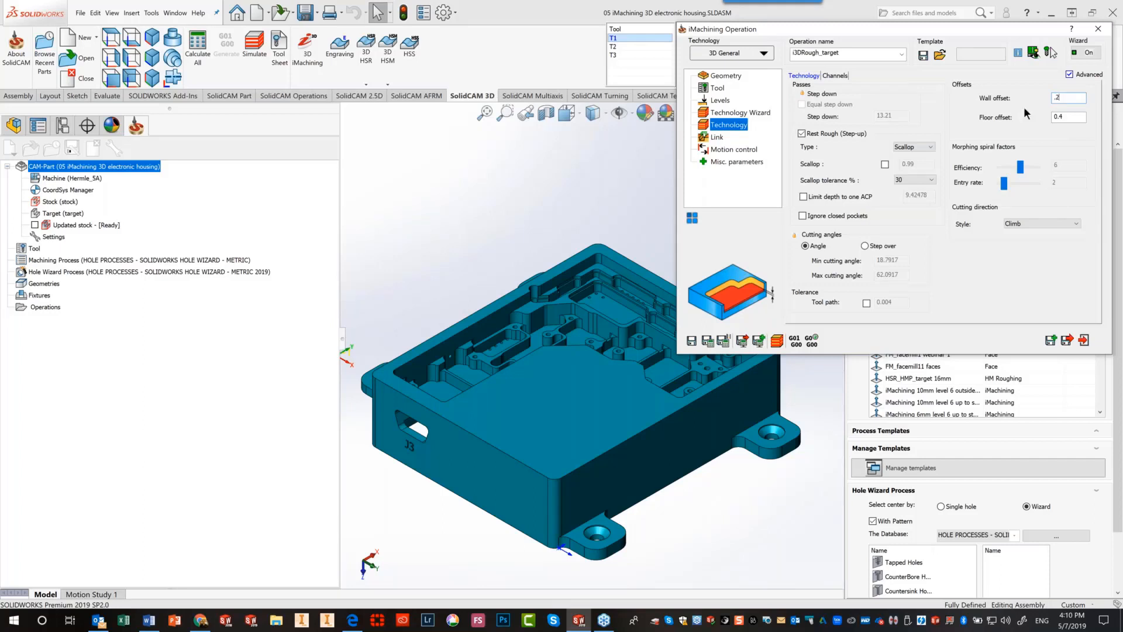
double_click(1066, 117)
type("0.2")
Set the wall and floor offsets to 0.2 for both the 3 mm and the 2 mm tools
left_click(640, 46)
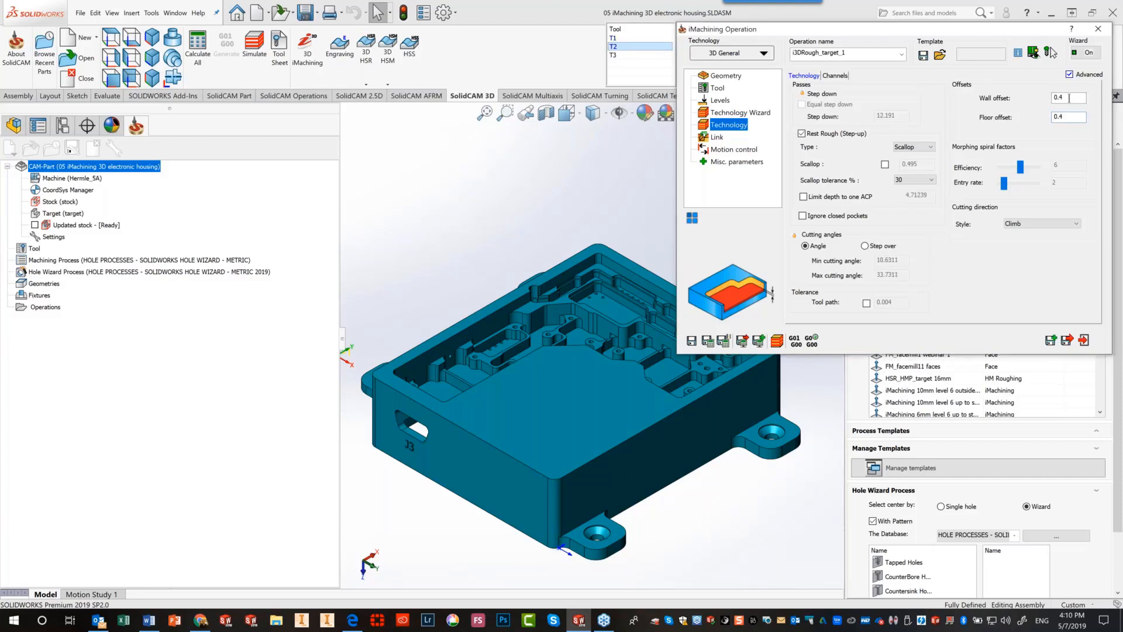
left_click_drag(1068, 99, 1023, 99)
type(".2")
key("Tab")
type("0.2")
left_click(643, 54)
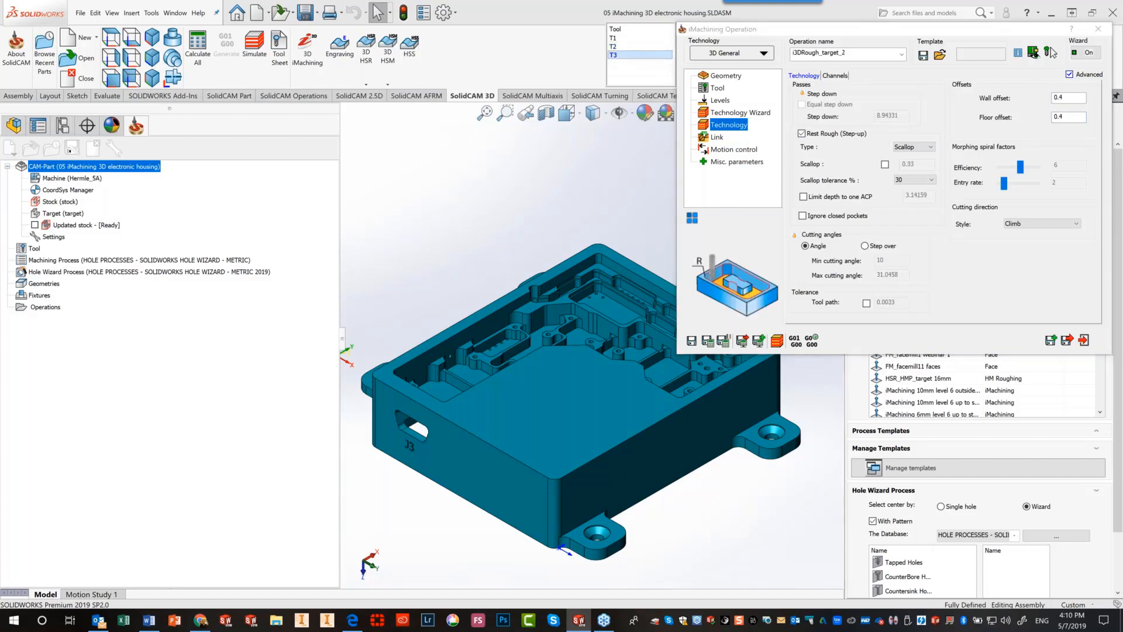
left_click(1066, 98)
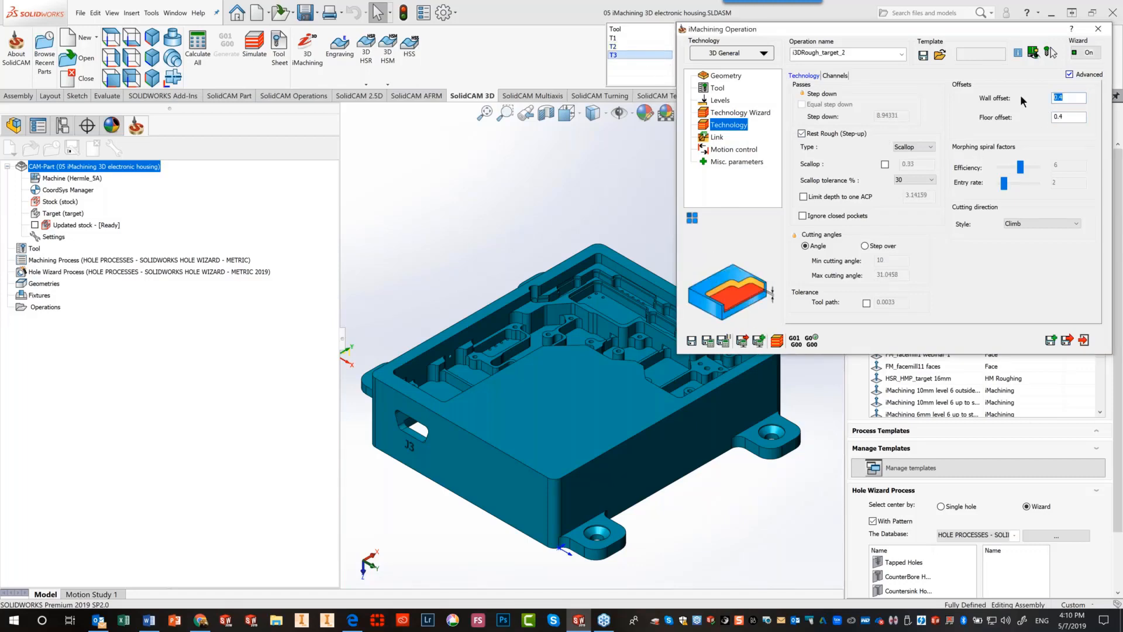
type(".2")
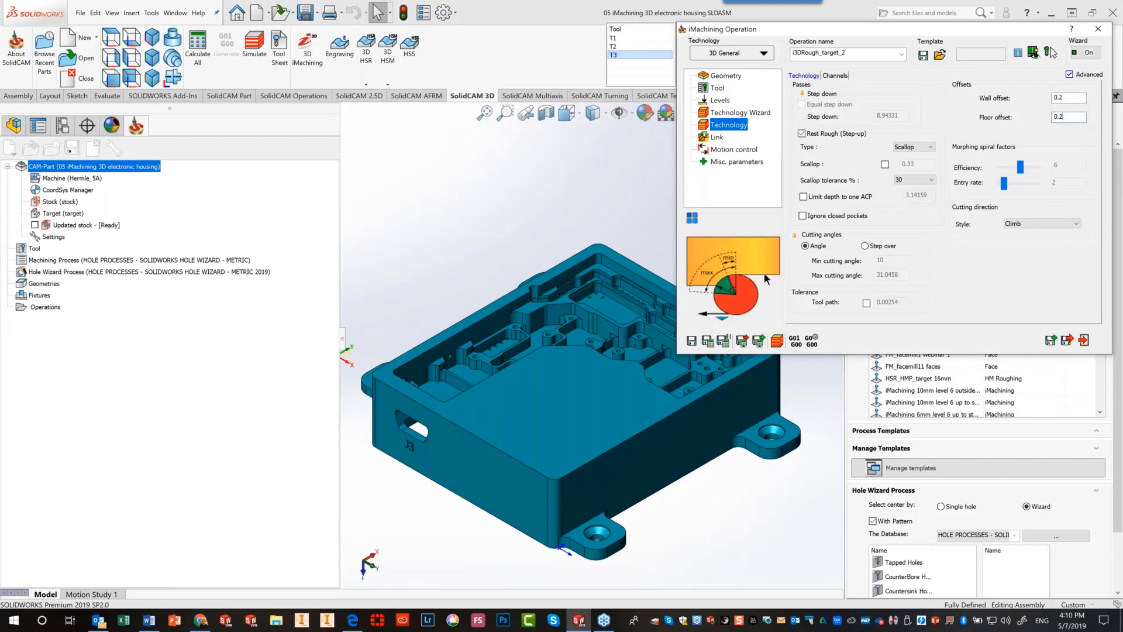
Save and calculate the three iMachining 3D roughing operations, accepting the radius/length adjustment
left_click(709, 341)
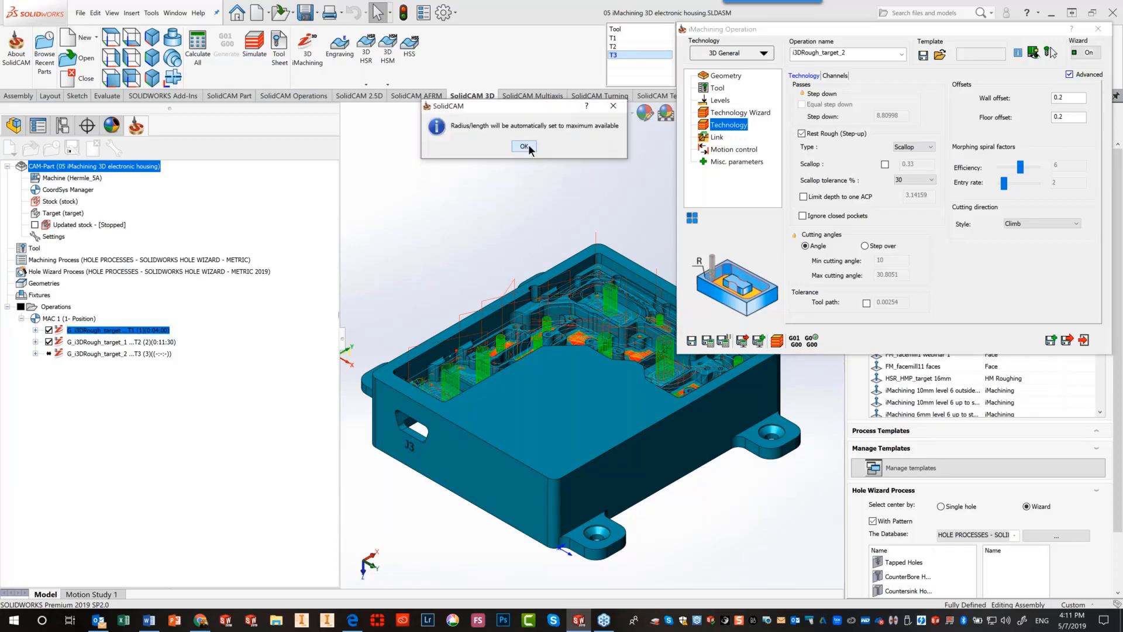
left_click(524, 146)
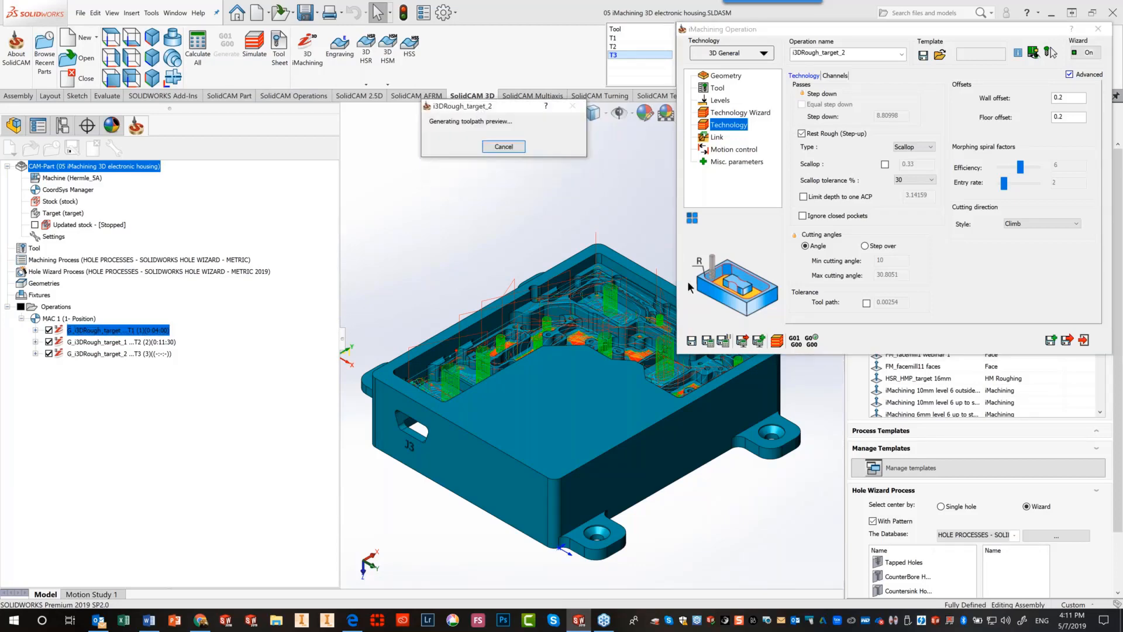
Run the SolidVerify simulation of the three roughing operations, inspect the machined housing pockets from several angles and exit
left_click(778, 345)
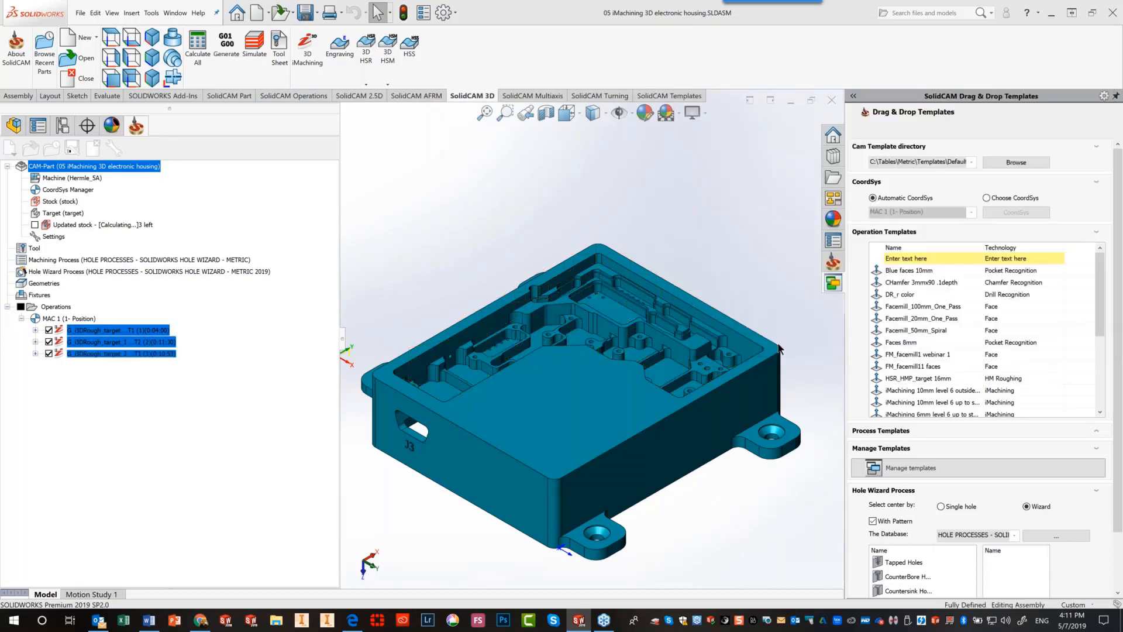
left_click(227, 97)
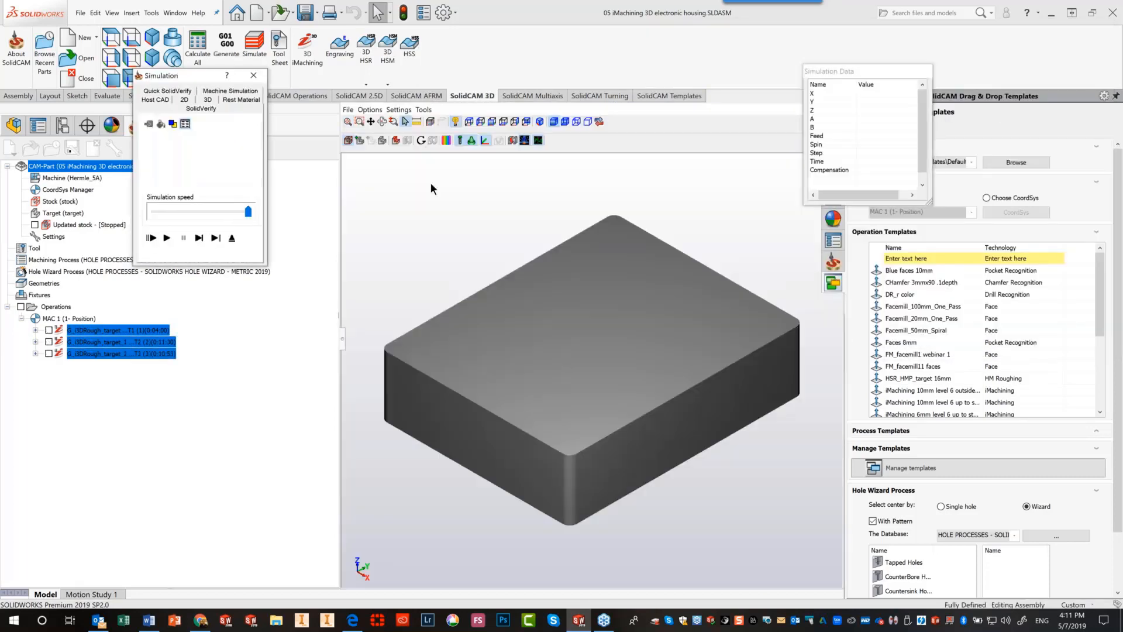
left_click(167, 239)
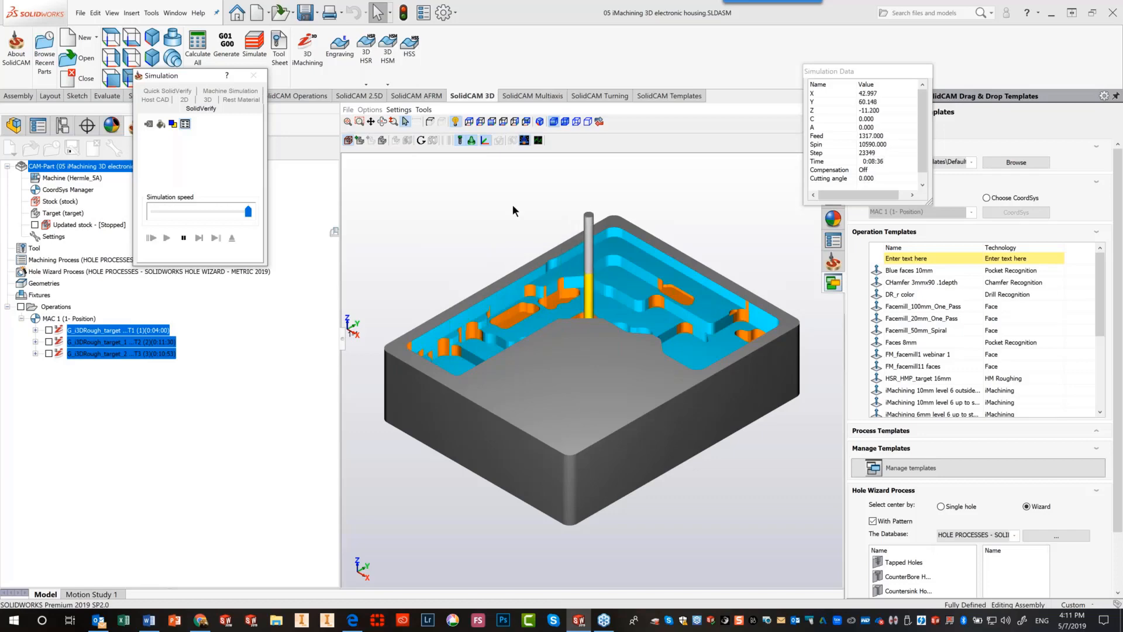
middle_click_drag(531, 209, 538, 221)
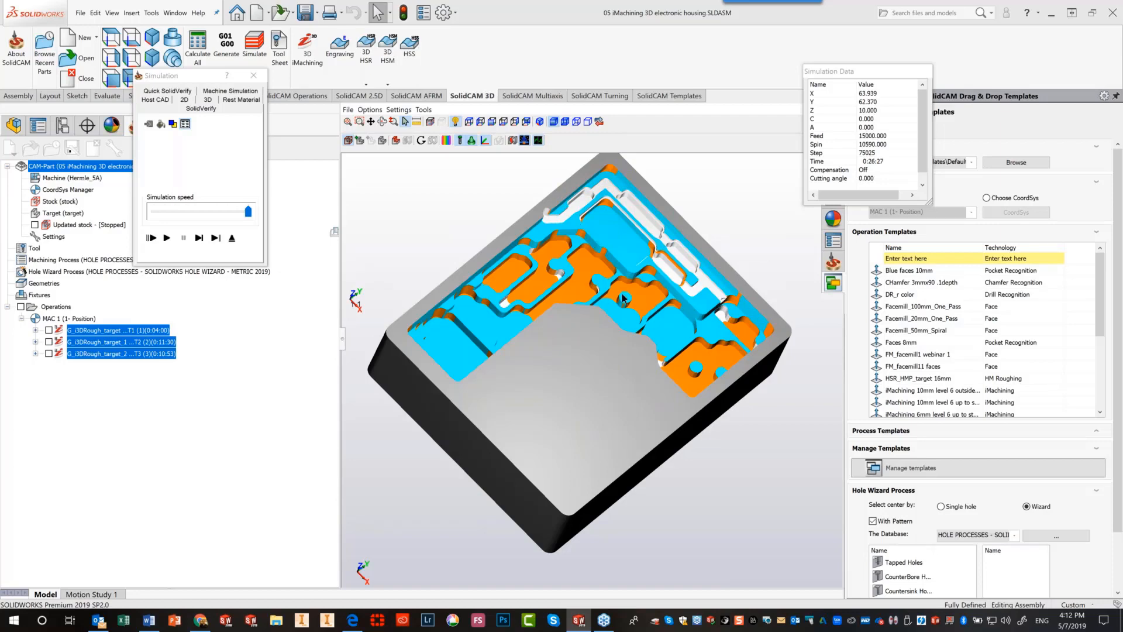
middle_click_drag(618, 322, 608, 319)
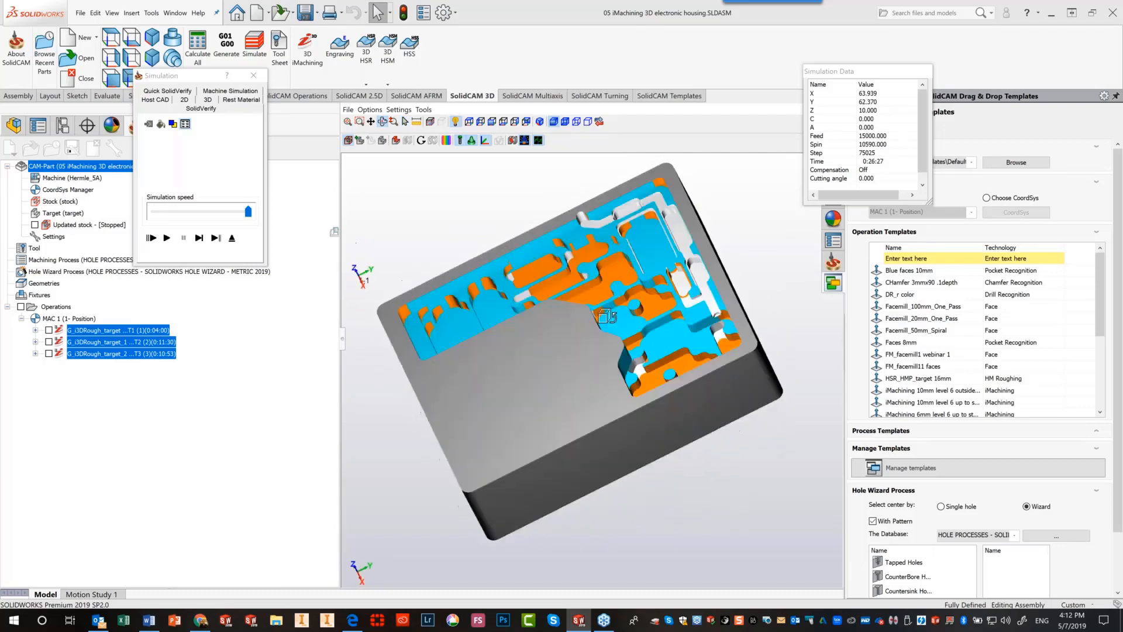
left_click(231, 238)
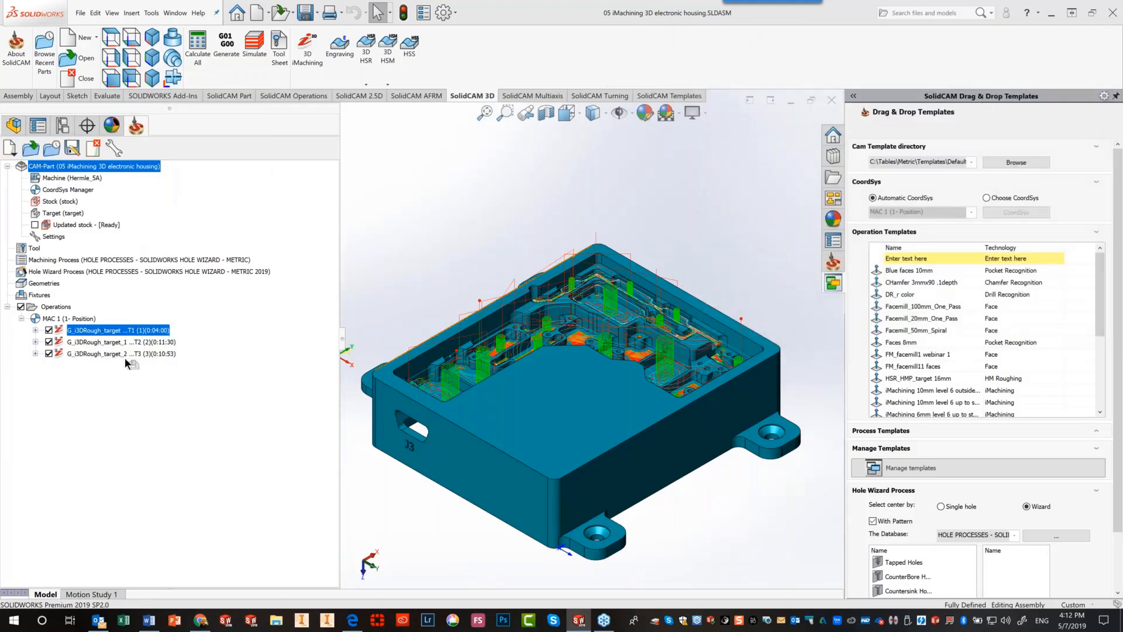
Delete all operations from the electronic housing CAM part
left_click_drag(124, 358, 69, 308)
right_click(68, 307)
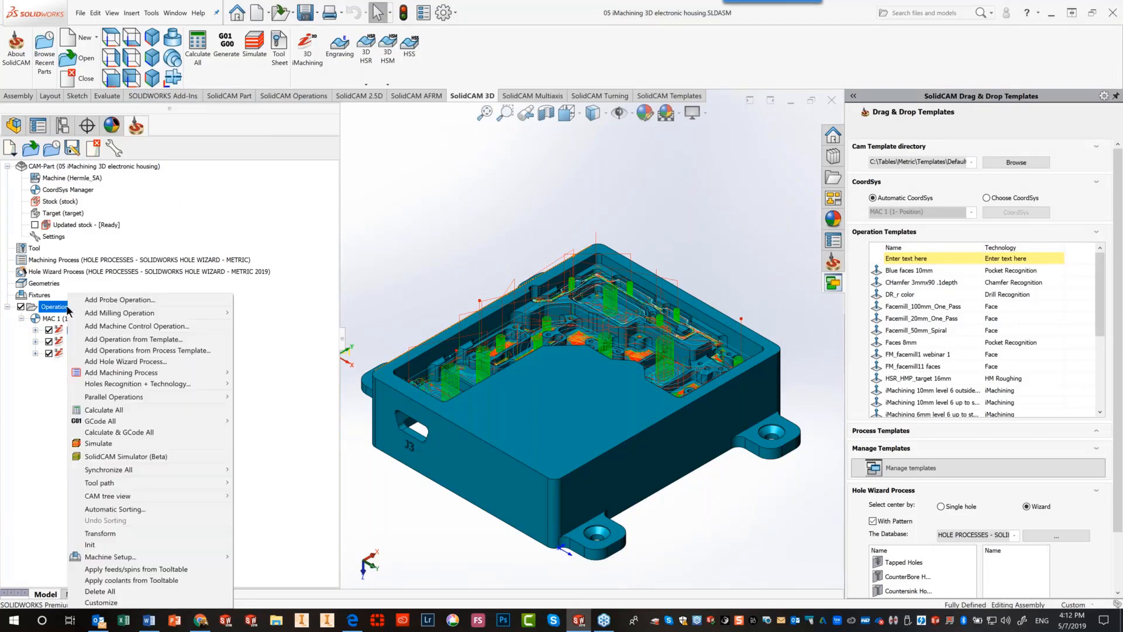
mouse_move(123, 559)
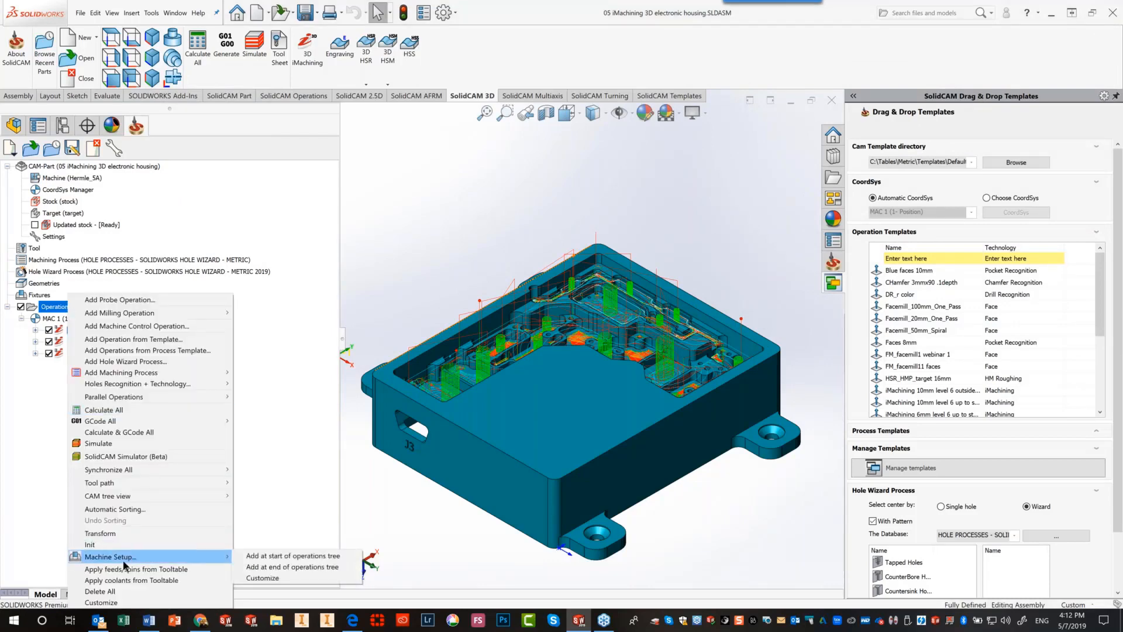
left_click(117, 589)
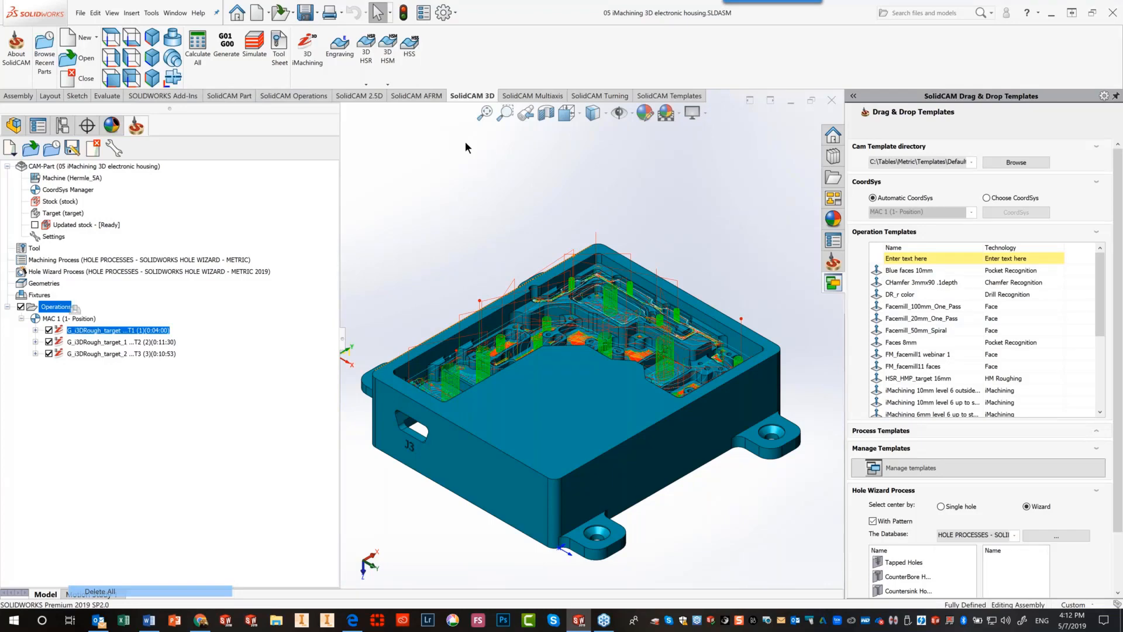
left_click(465, 141)
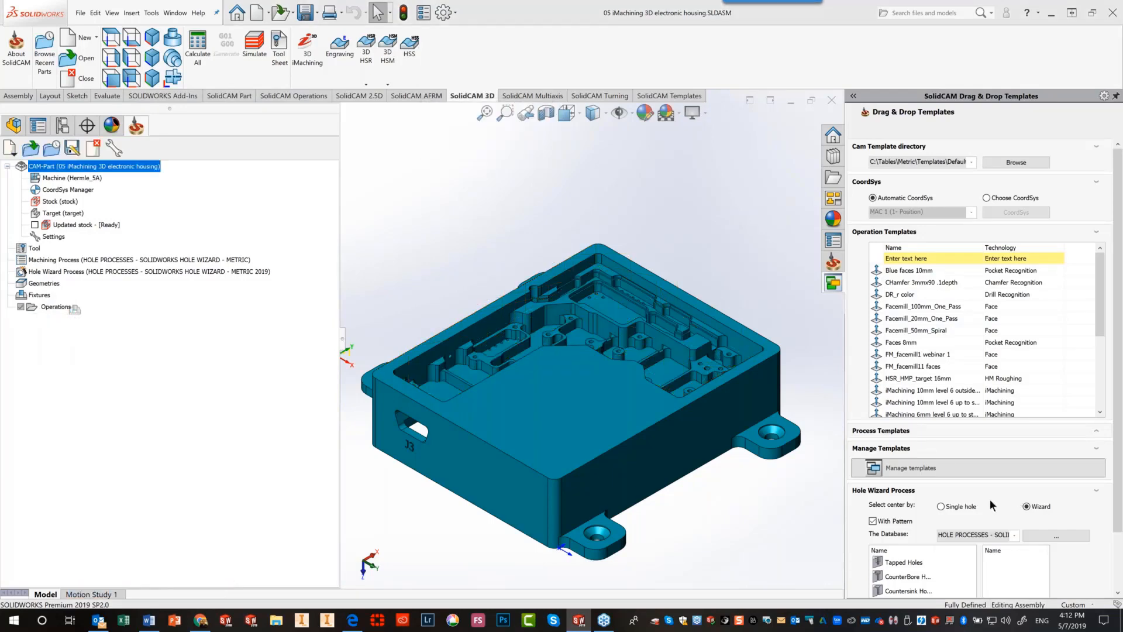
Apply the three-operation process template beginning "3D iMachining 6d 3" to the housing model and dismiss the calculation message log
left_click(1095, 430)
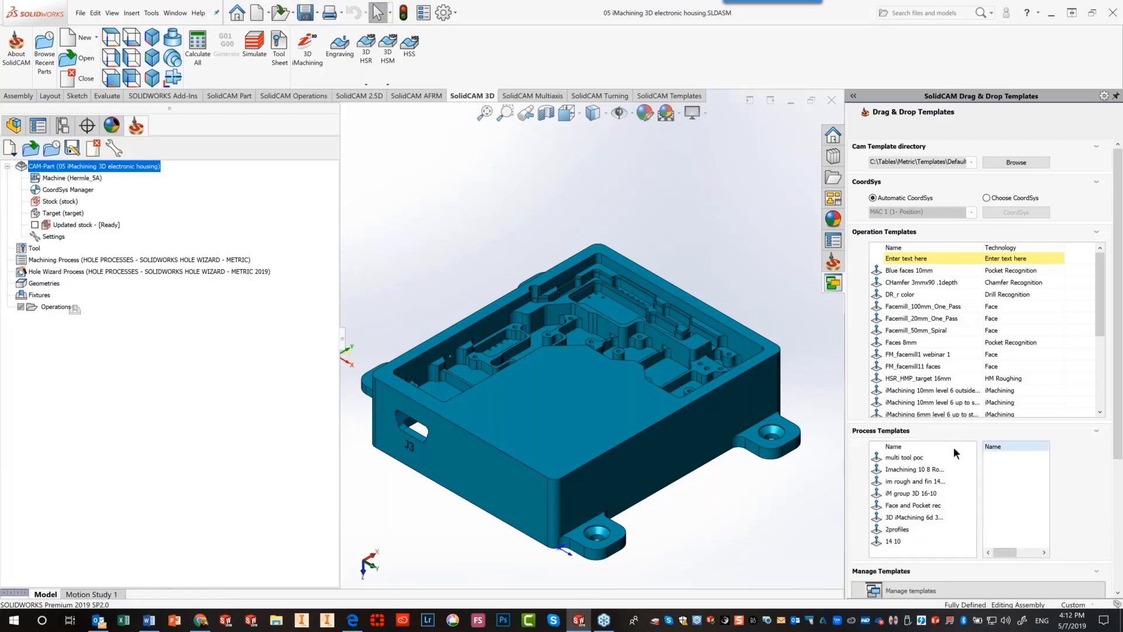
left_click(901, 520)
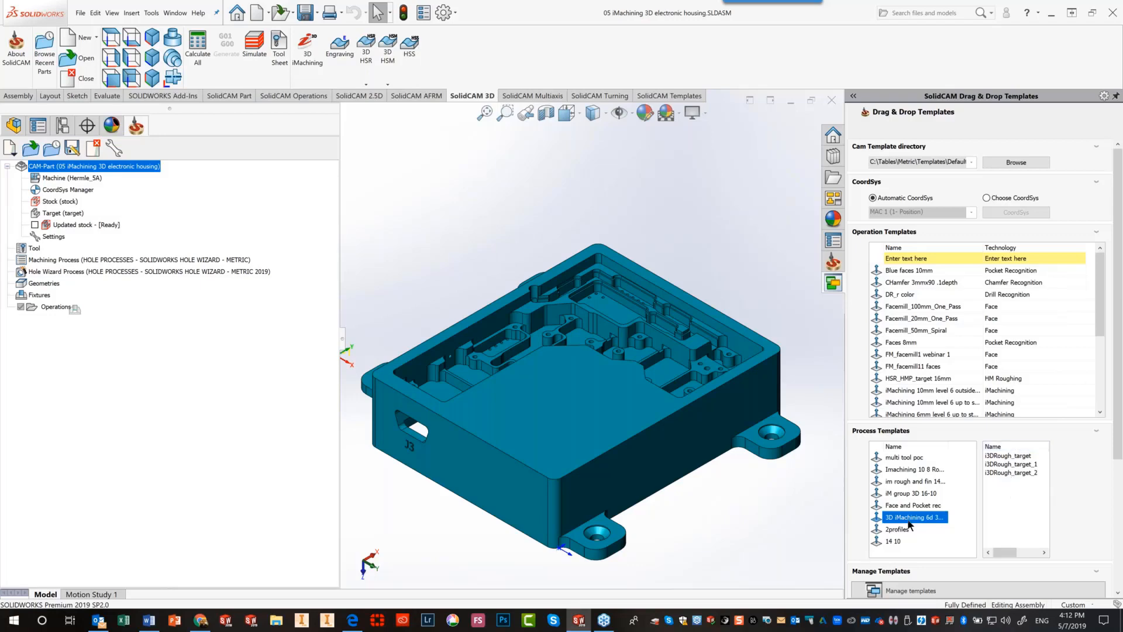
left_click_drag(909, 523, 643, 345)
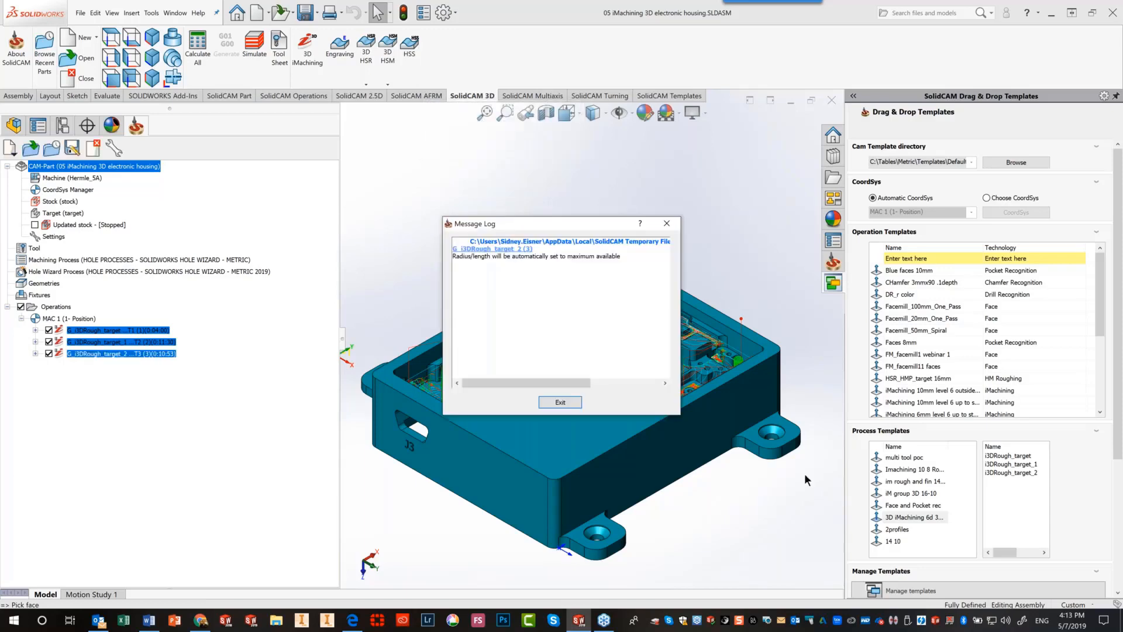
left_click(560, 402)
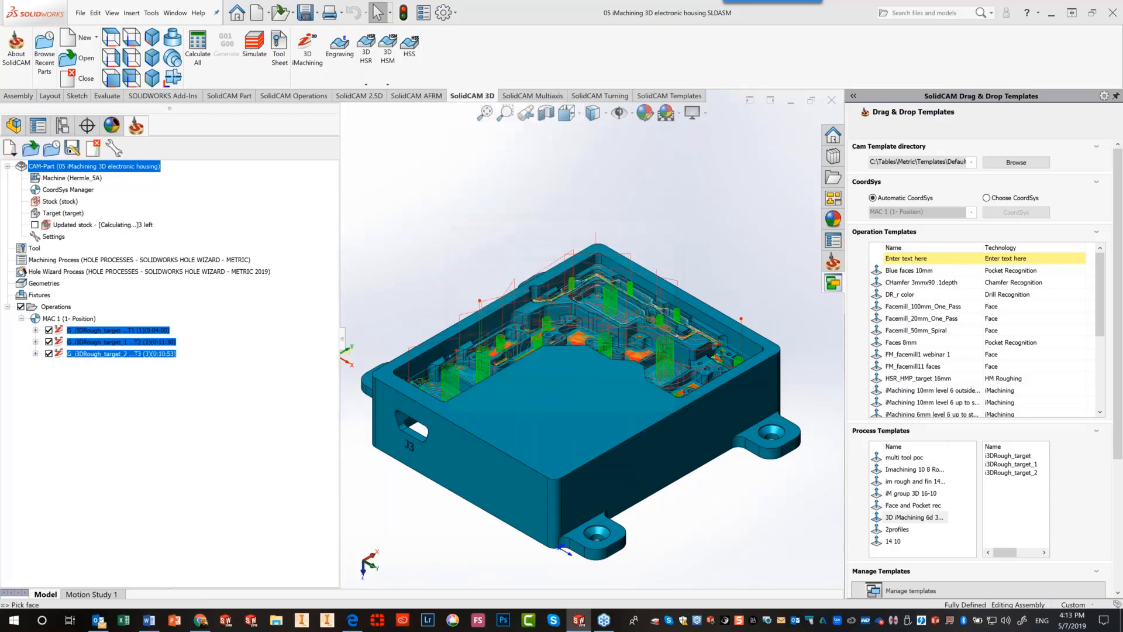
Run the SolidVerify simulation of the template-generated roughing operations, stop it partway and exit the simulation
left_click(255, 47)
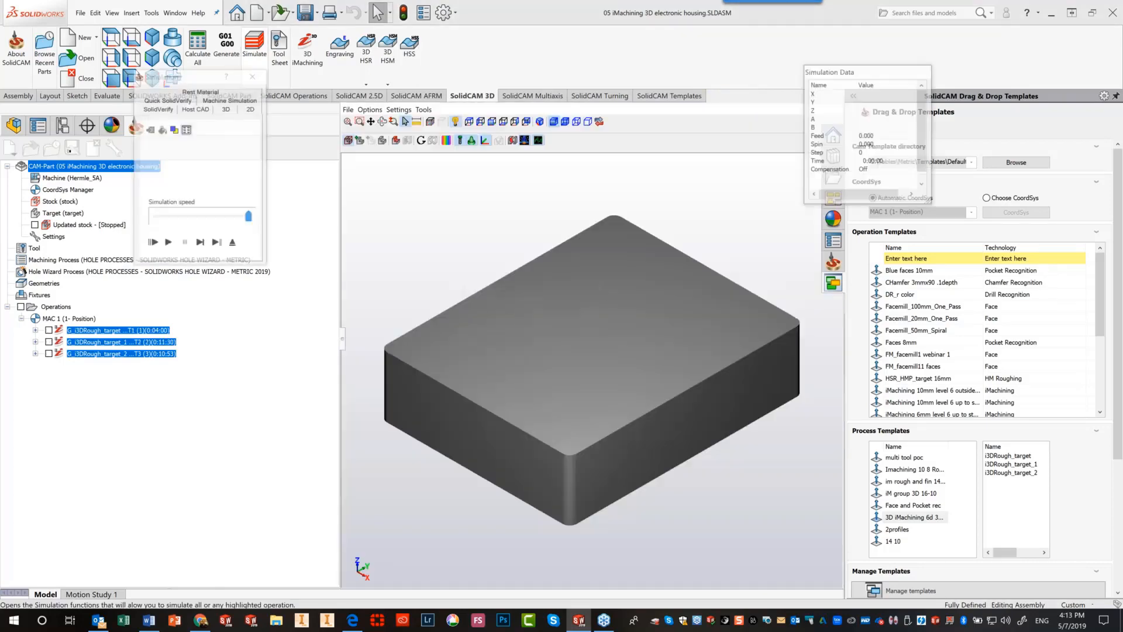
left_click(168, 244)
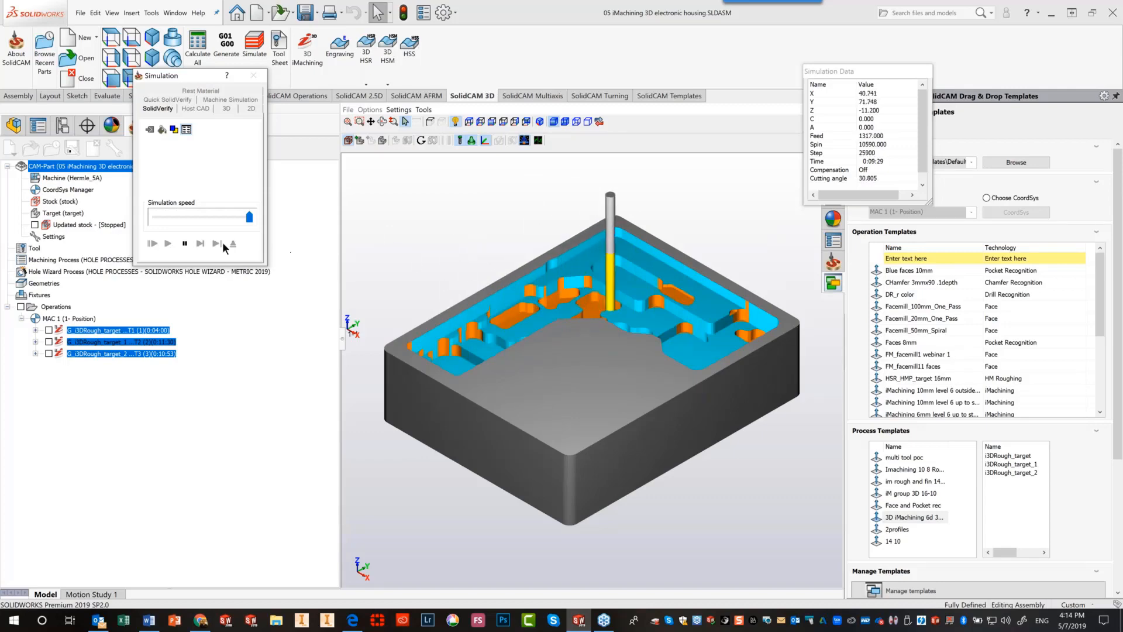
left_click(185, 246)
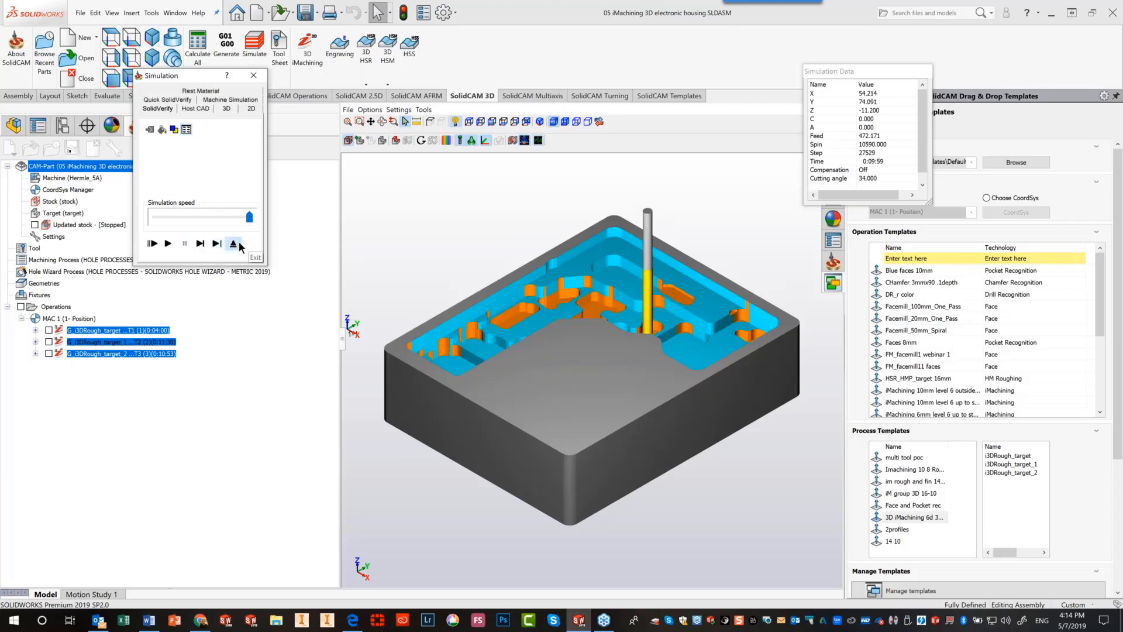
left_click(239, 247)
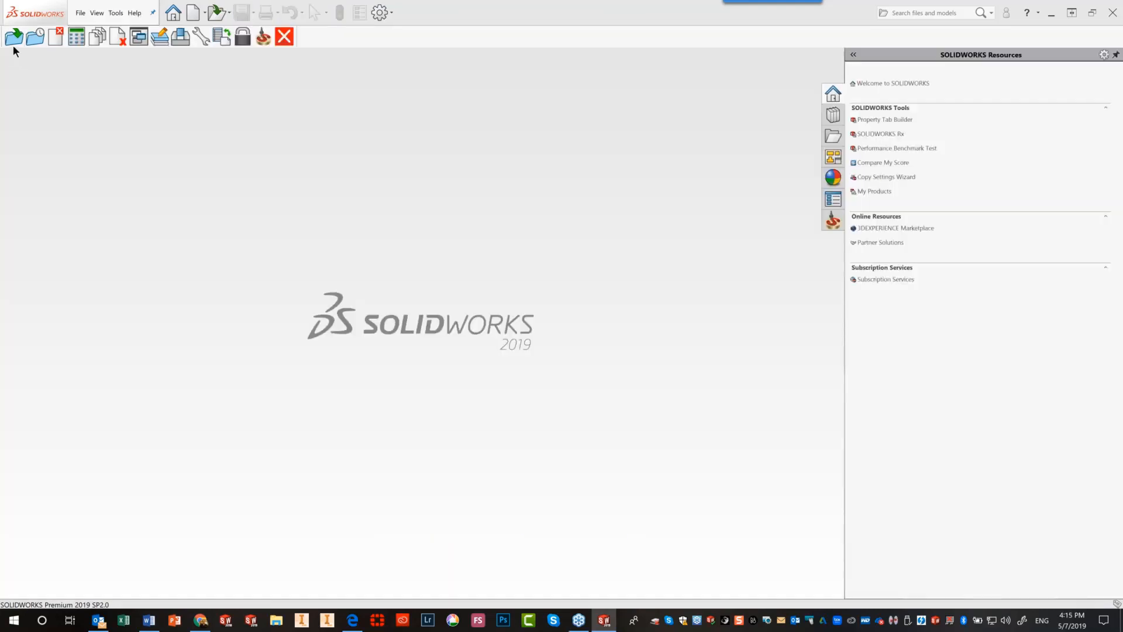
Open the CAM part 06 iMachining 2D Outside.prz
left_click(15, 38)
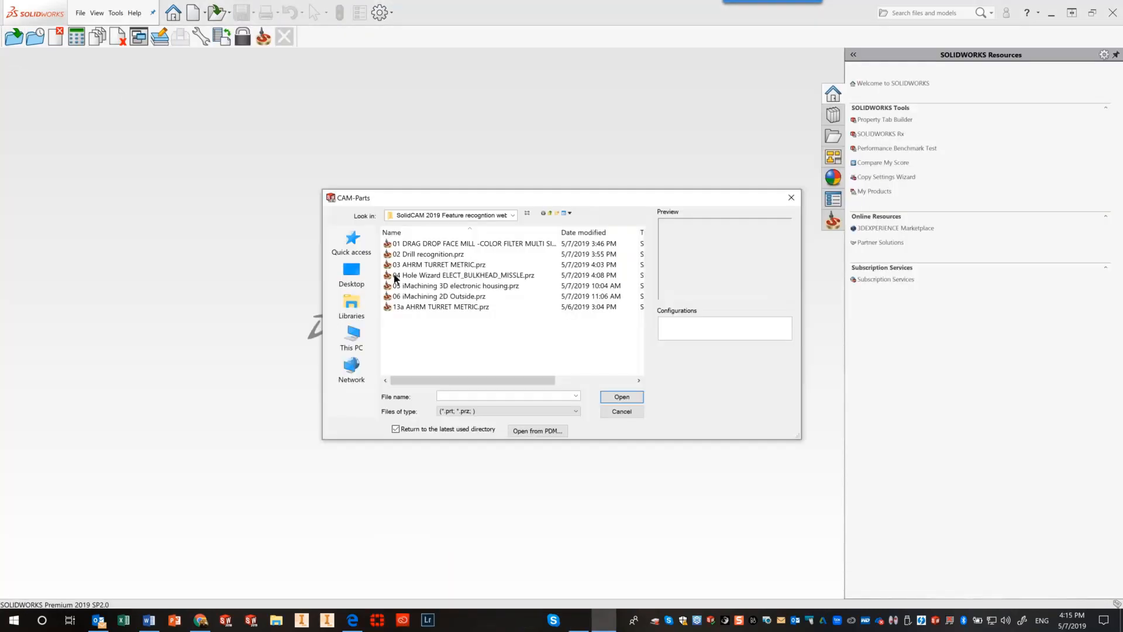
left_click(431, 297)
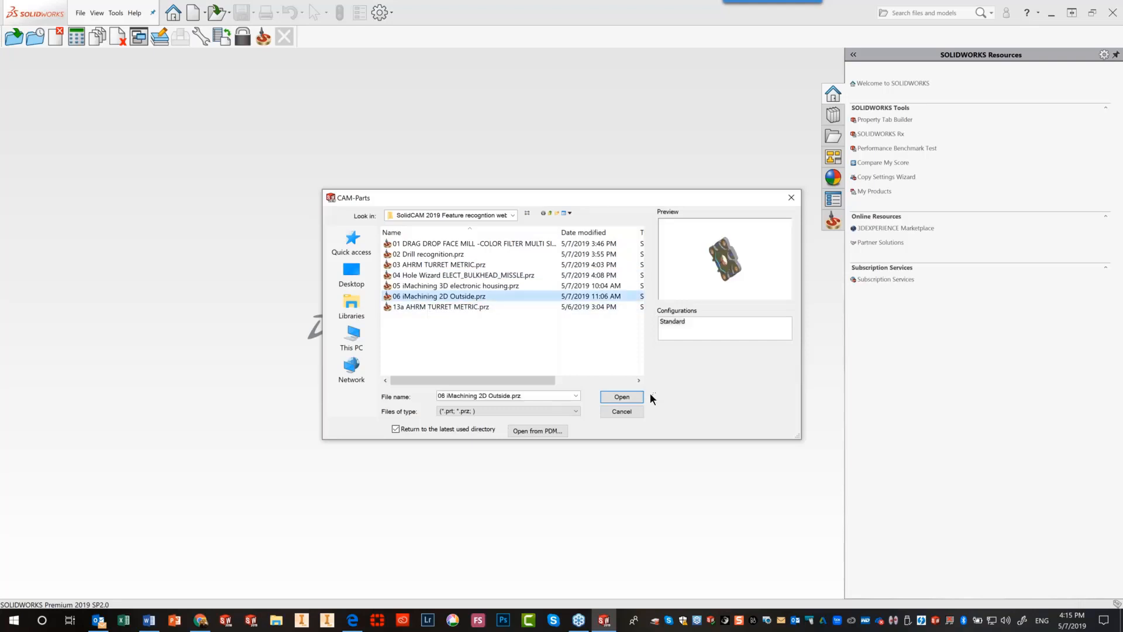
left_click(630, 396)
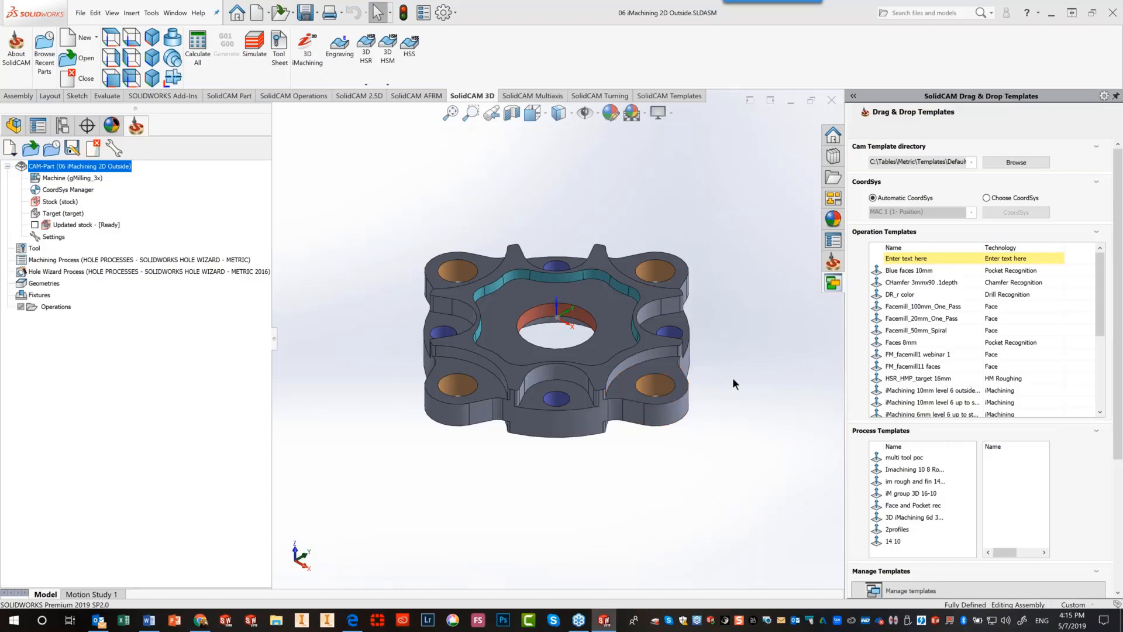
Start a multi-tool 2D iMachining operation with the feature recognition mode set to machine the part's outside shape
mouse_move(731, 381)
middle_mouse_down()
mouse_move(760, 394)
mouse_move(751, 388)
middle_mouse_up()
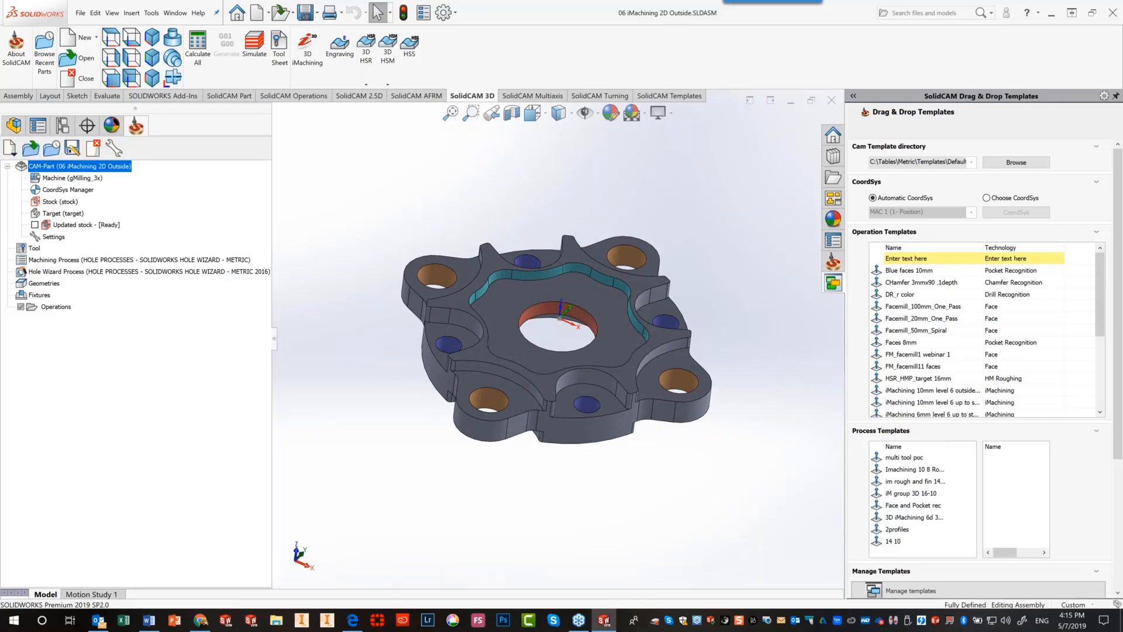
middle_click_drag(751, 388, 773, 358)
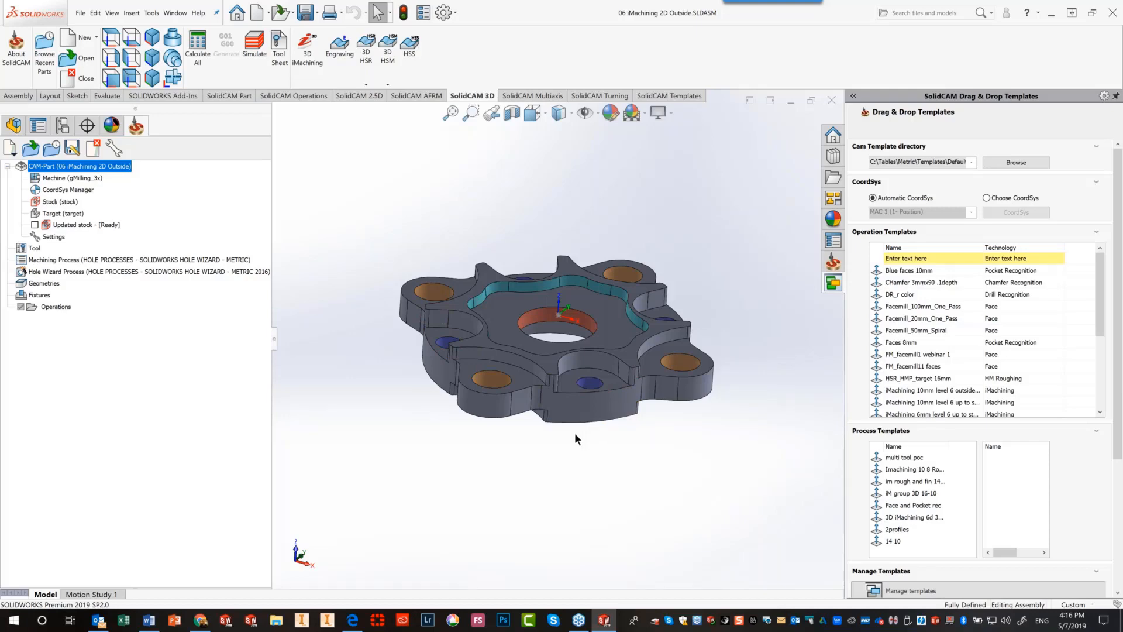
middle_click_drag(574, 433, 589, 438)
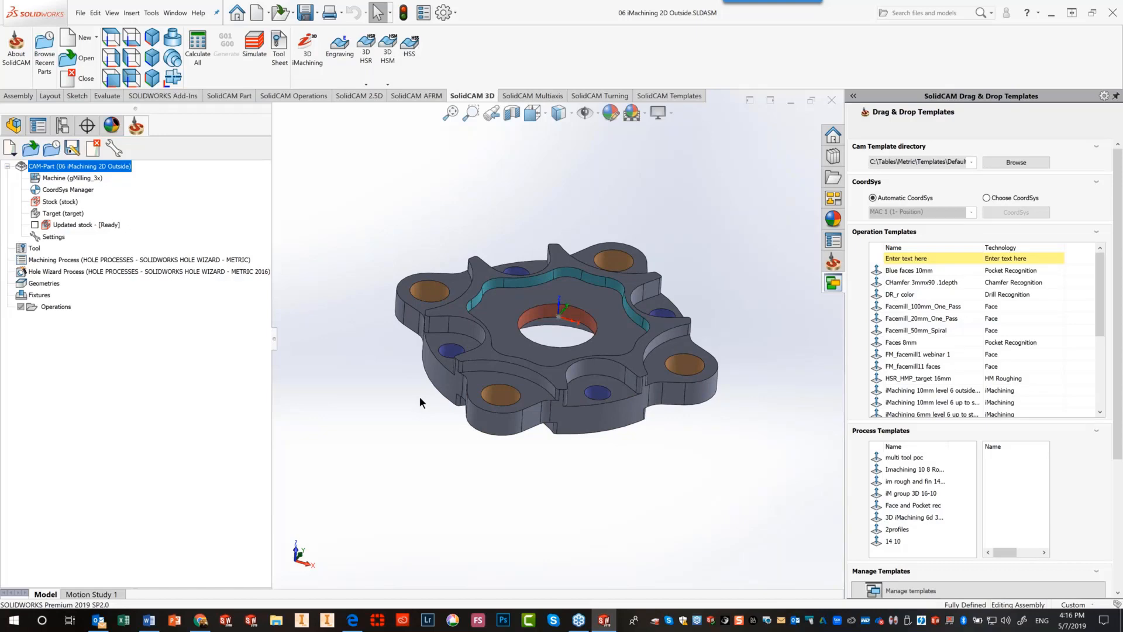
left_click(346, 96)
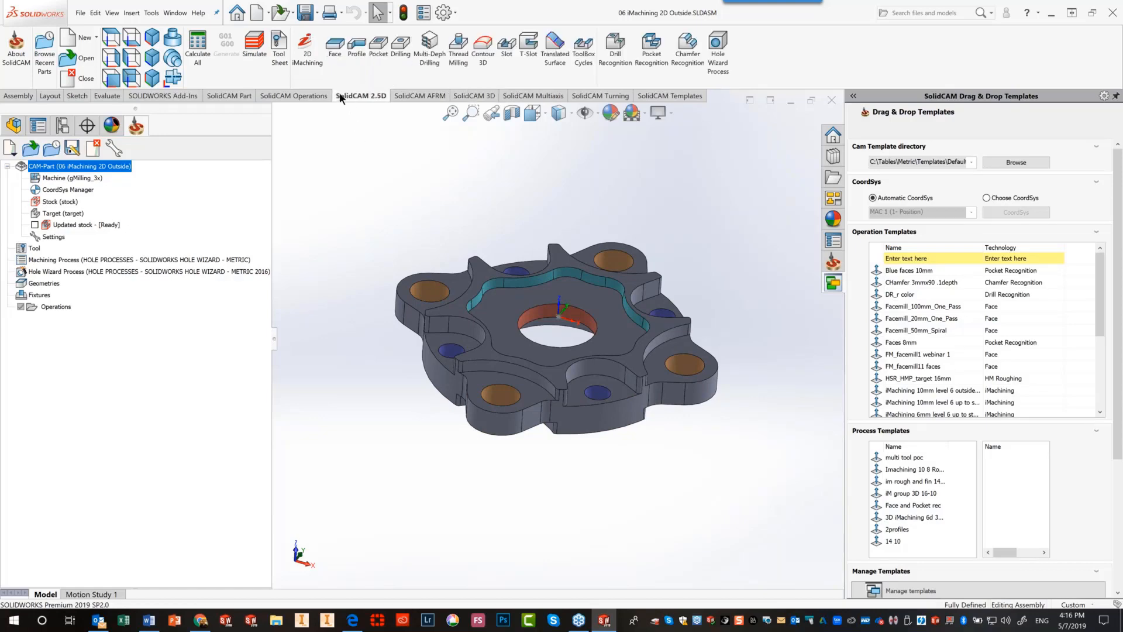
left_click(310, 55)
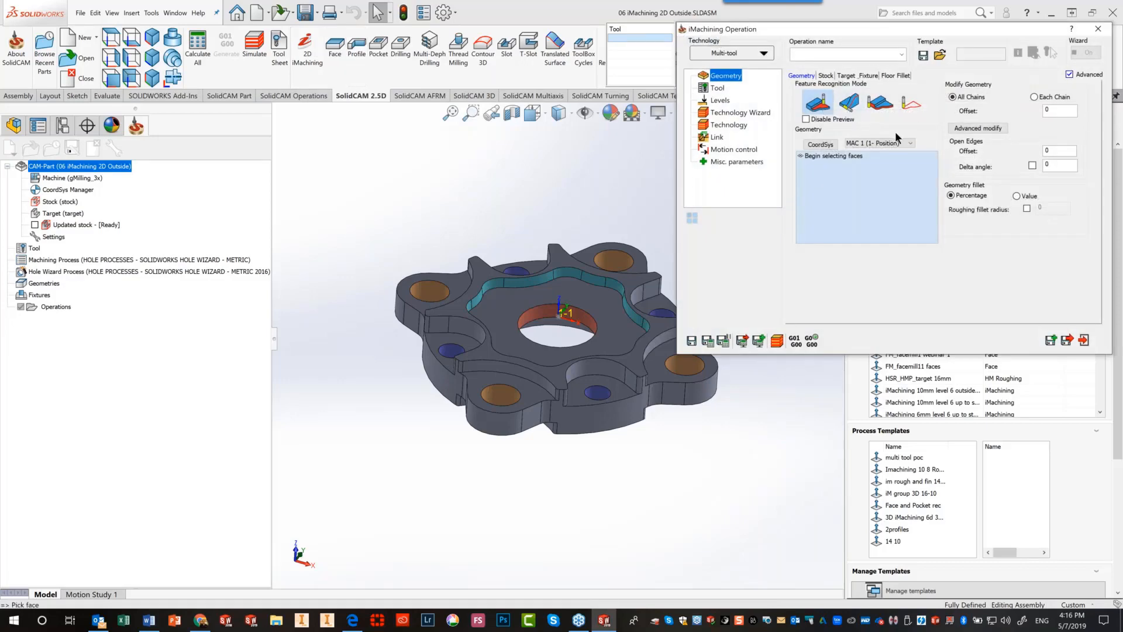
left_click(877, 106)
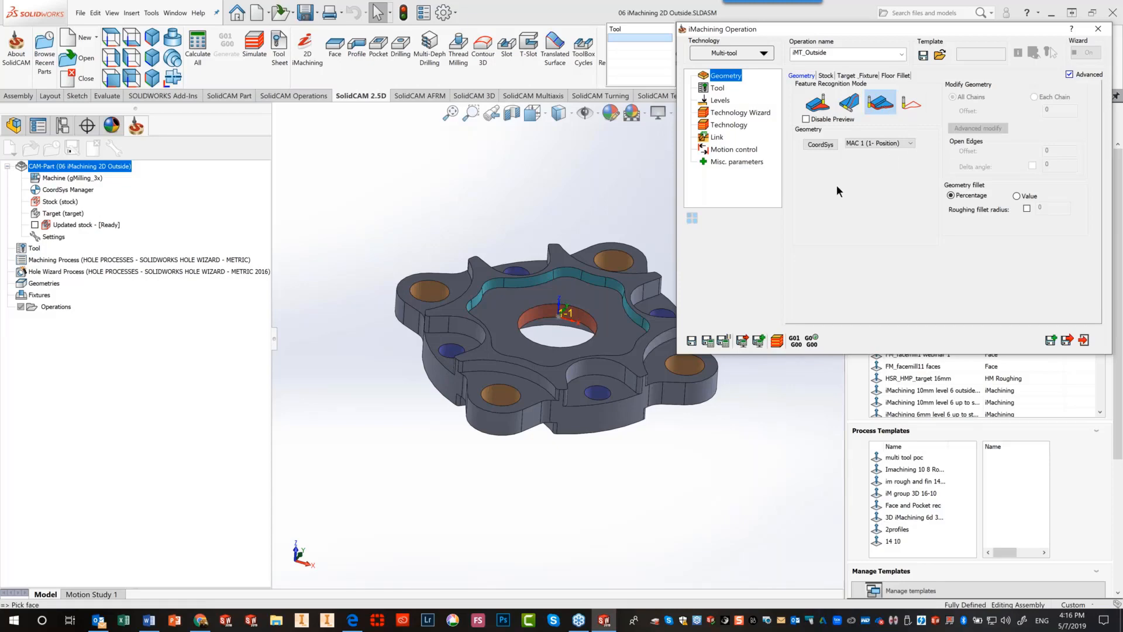
Assign the 14 mm end mill, tool 2, to the iMT_Outside operation and save and calculate its toolpath
left_click(718, 89)
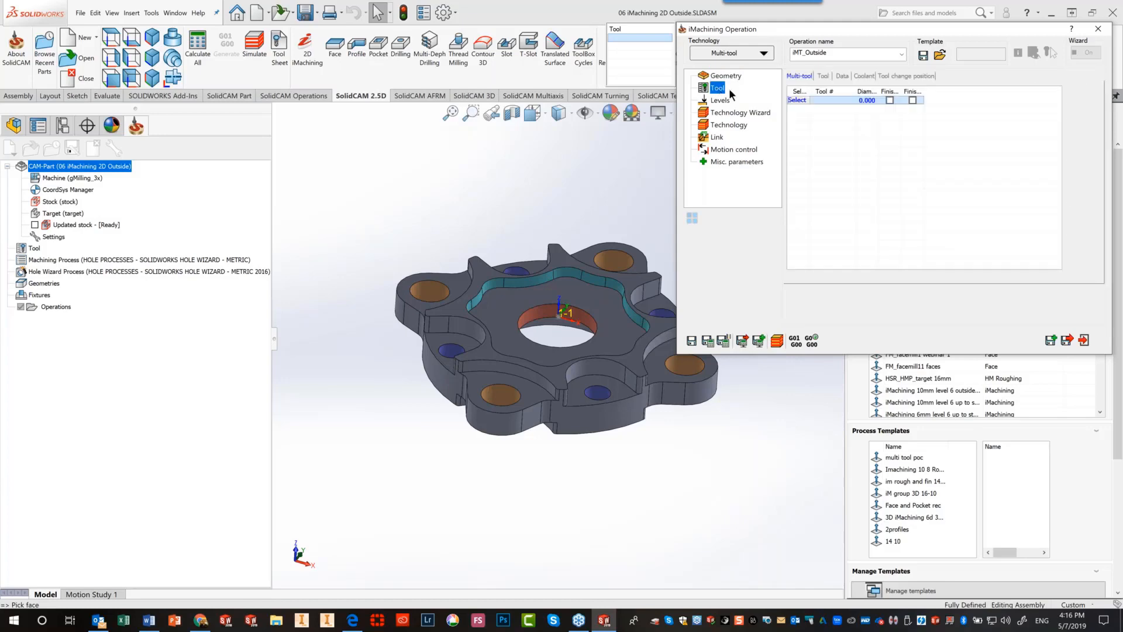
left_click(797, 99)
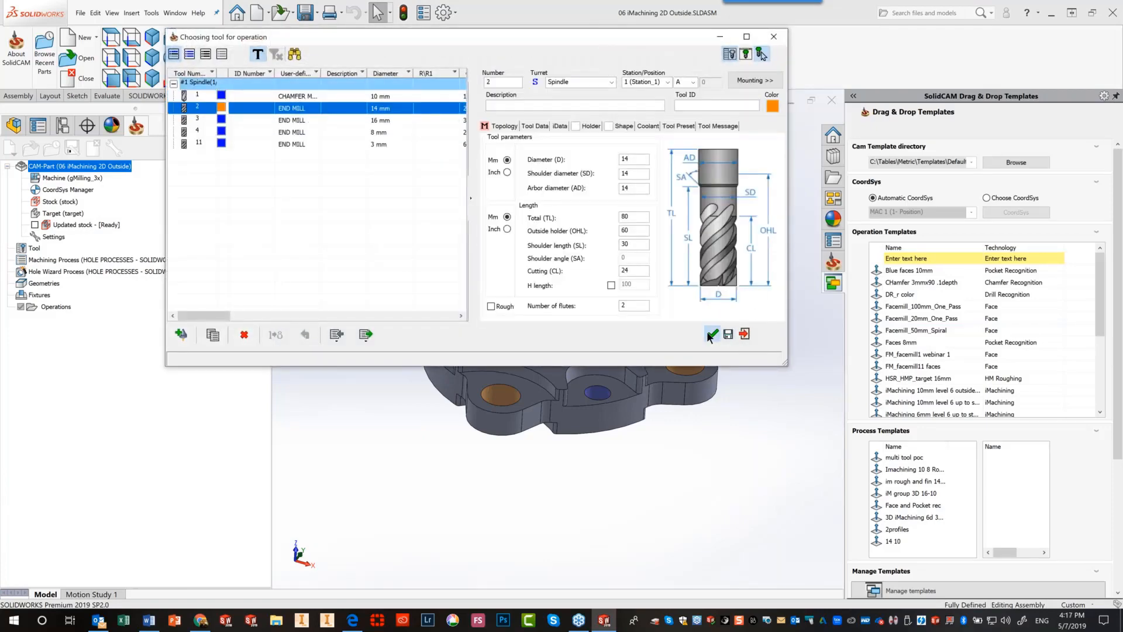
left_click(711, 333)
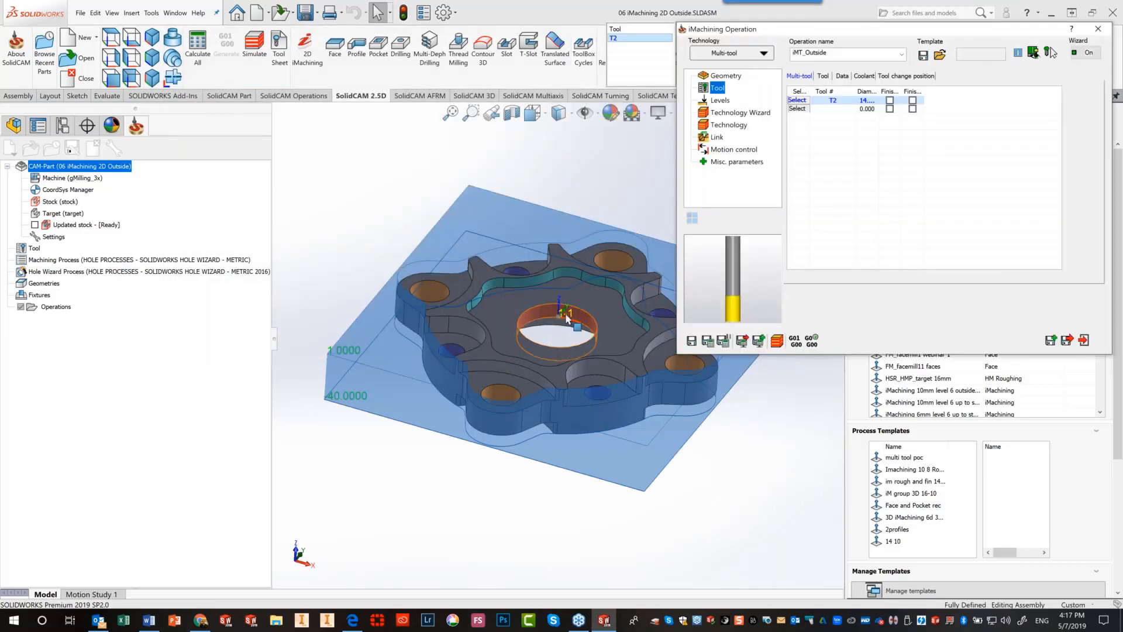
scroll(588, 310, "up", 3)
scroll(611, 313, "down", 3)
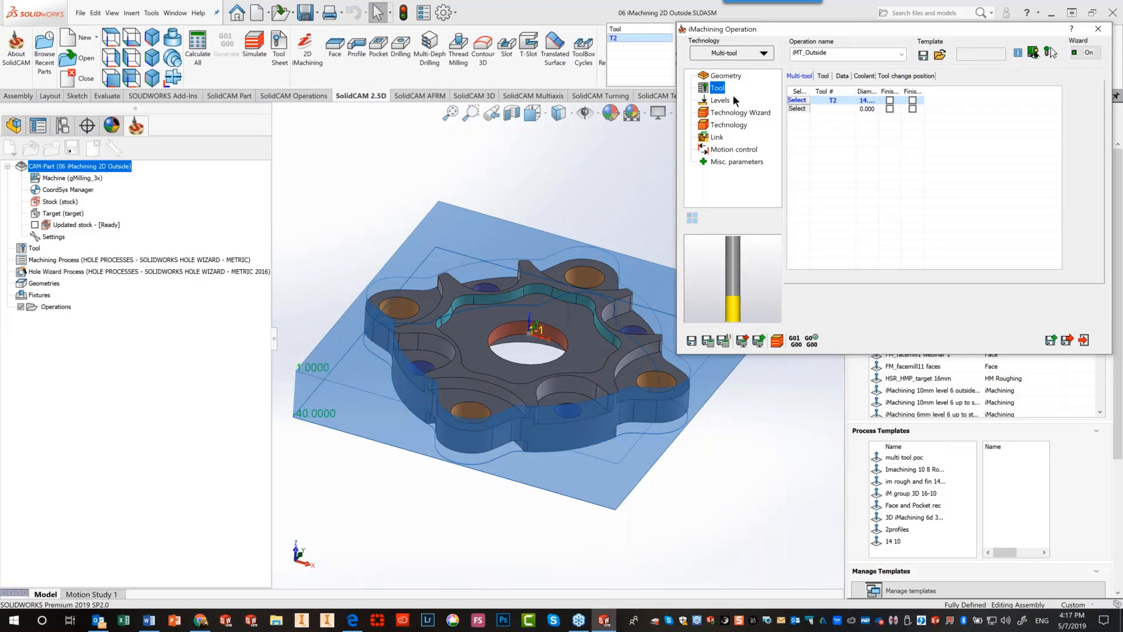
left_click(721, 100)
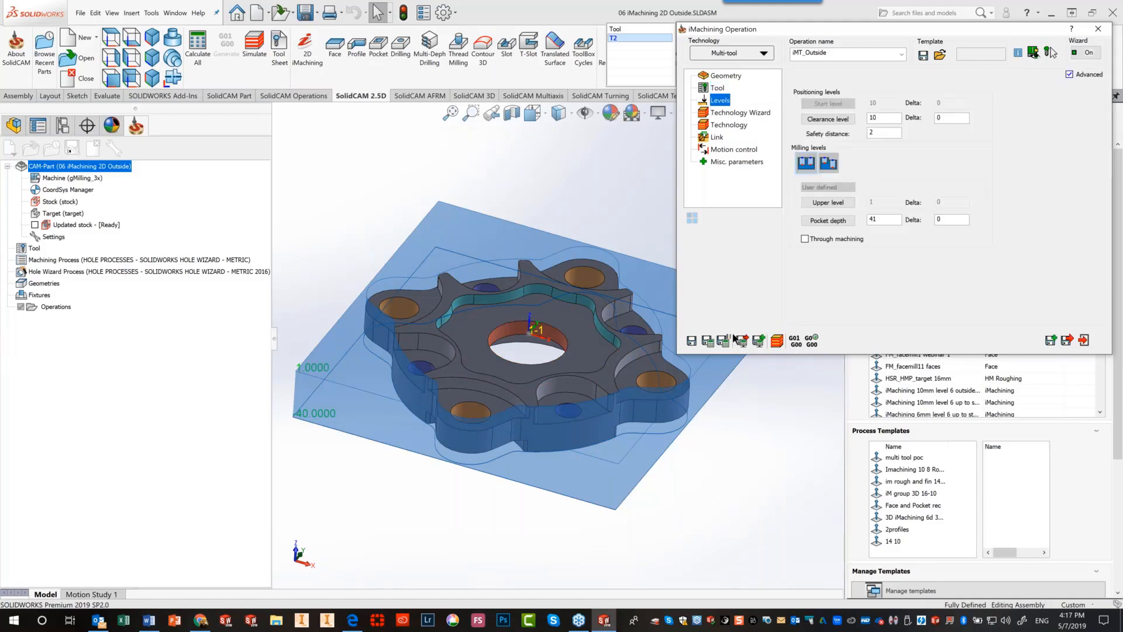
left_click(709, 342)
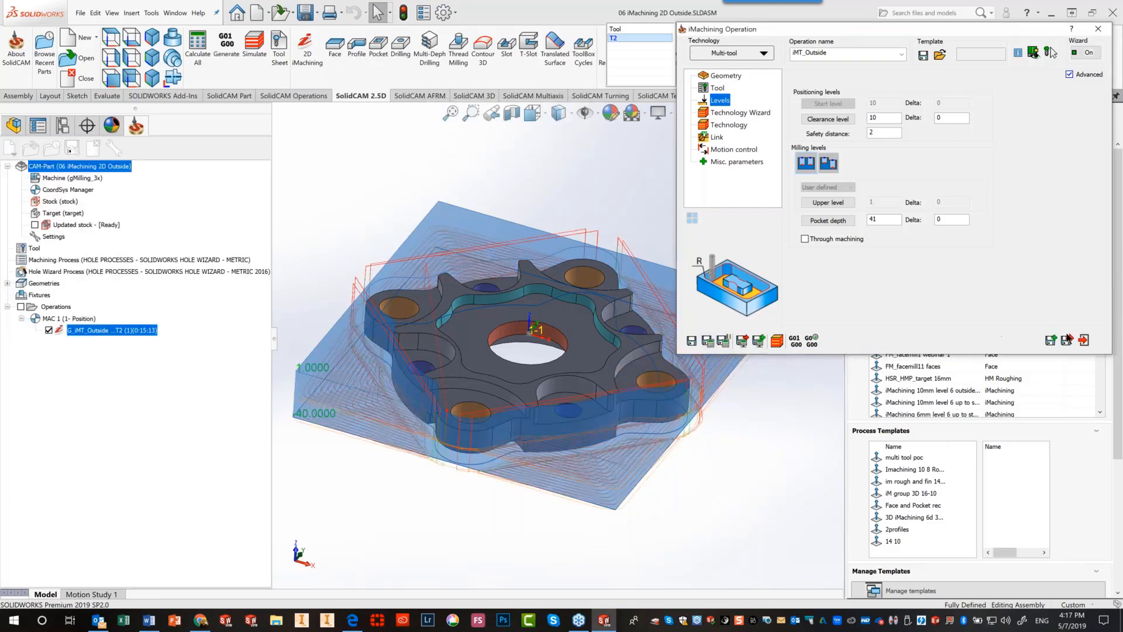
Run the SolidVerify simulation of the outside contour operation, exit the simulation and close the operation
left_click(776, 341)
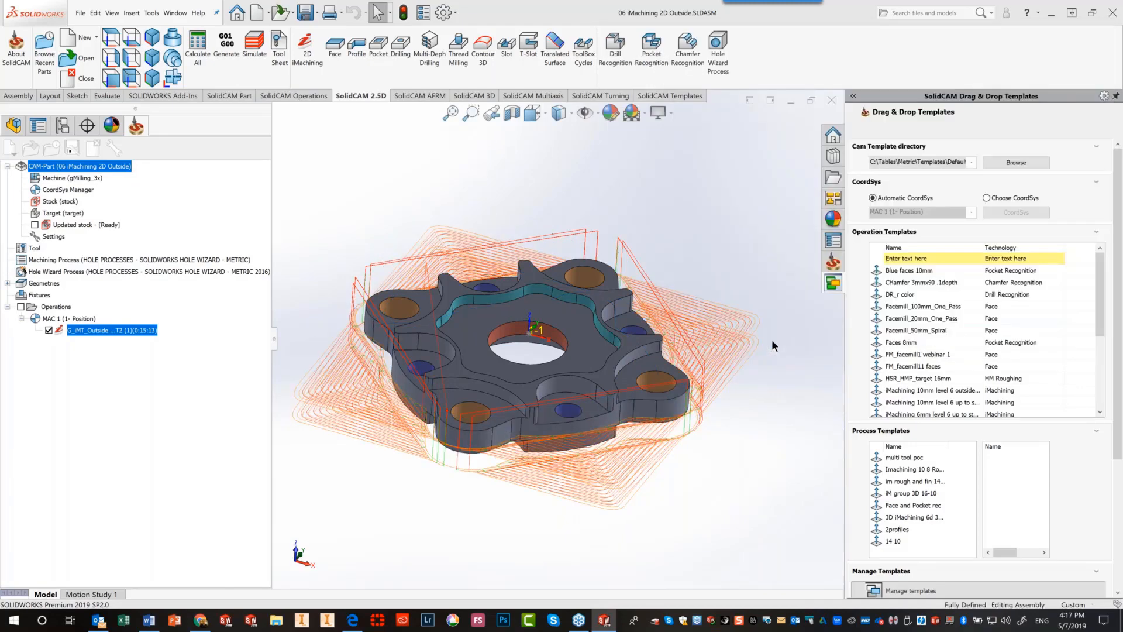
left_click(208, 99)
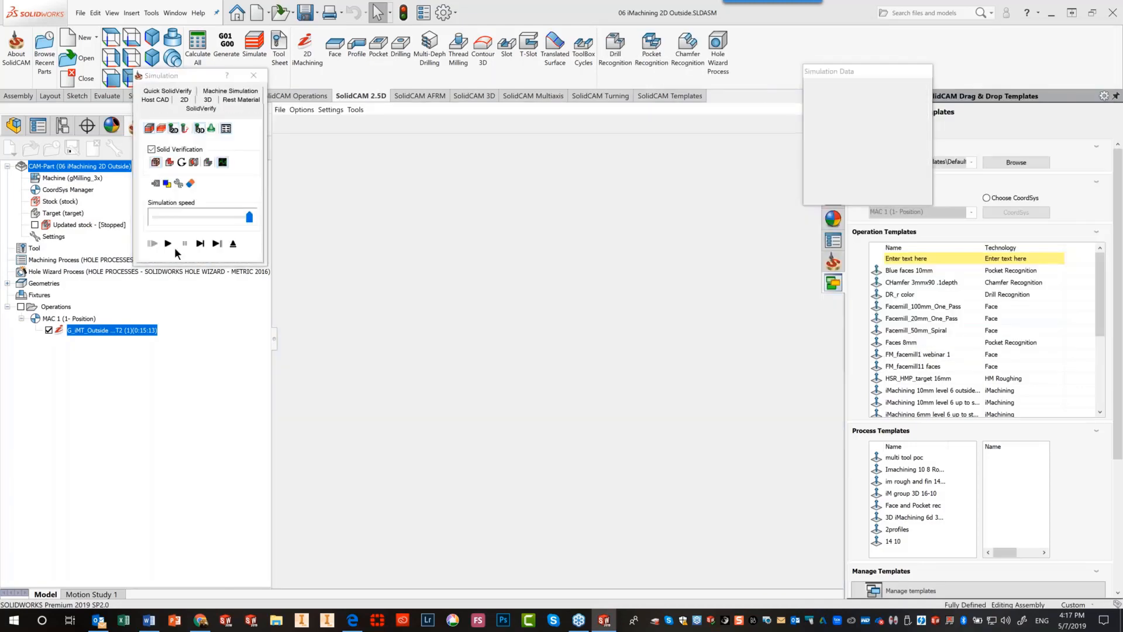
left_click(173, 245)
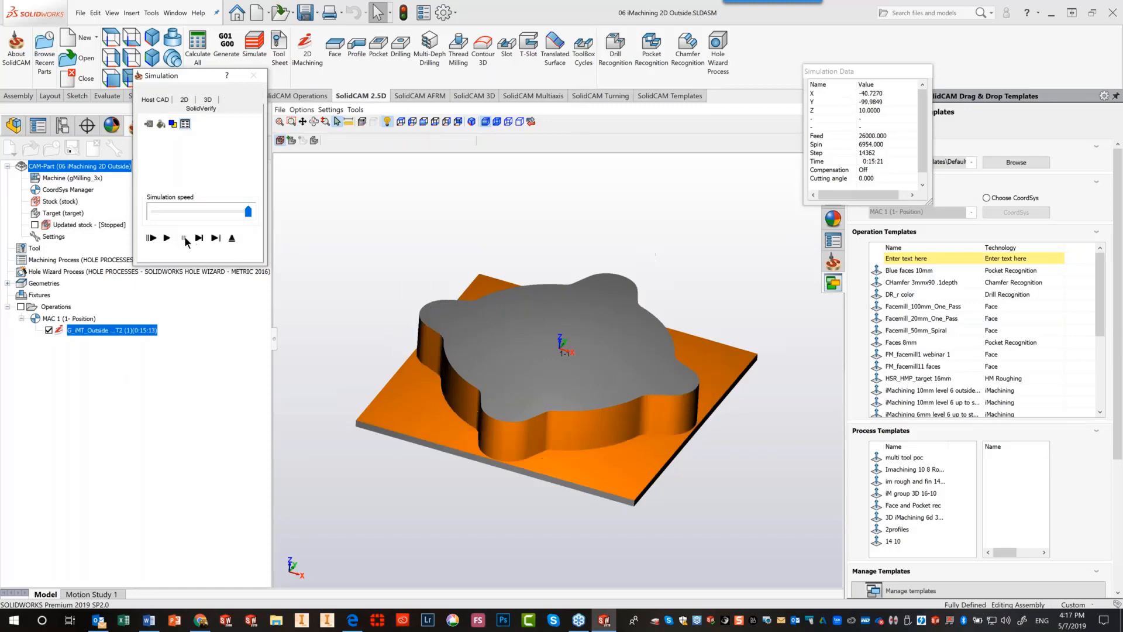
left_click(232, 238)
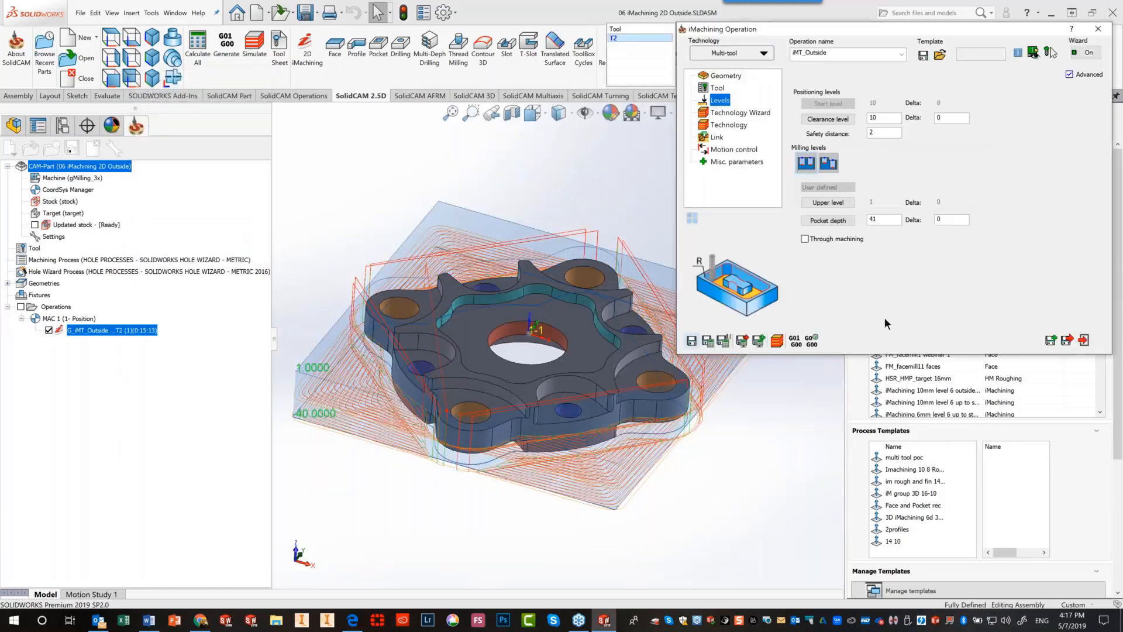
left_click(1083, 340)
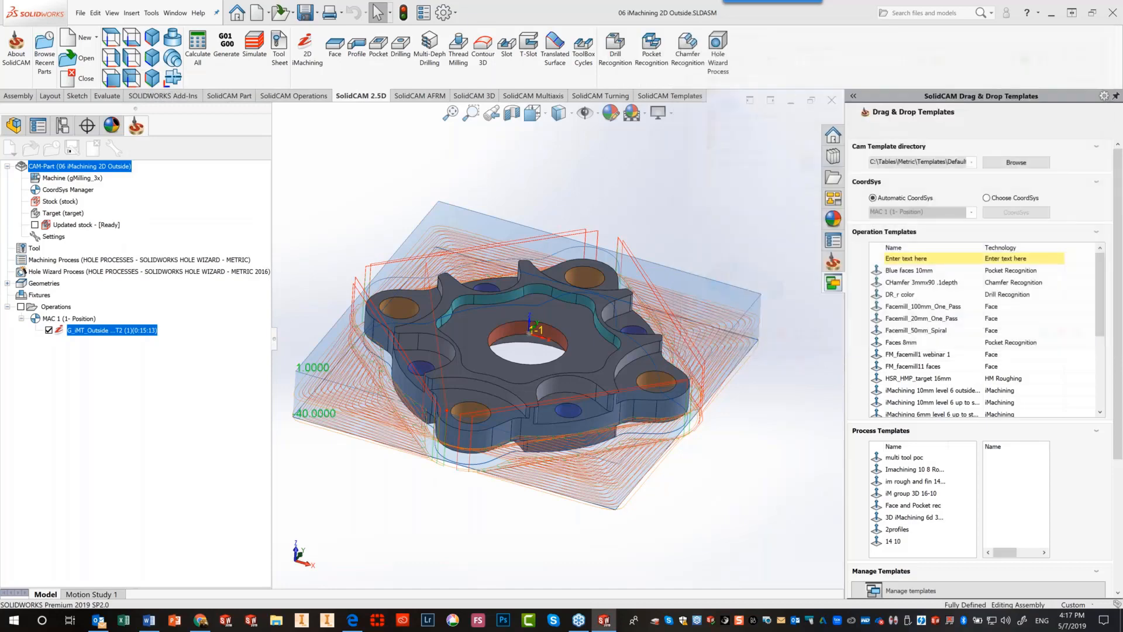
Hide the outside toolpath and start a 2D iMachining operation on nine faces: four corner lobes, four edge recess floors and the central pocket floor
left_click(49, 331)
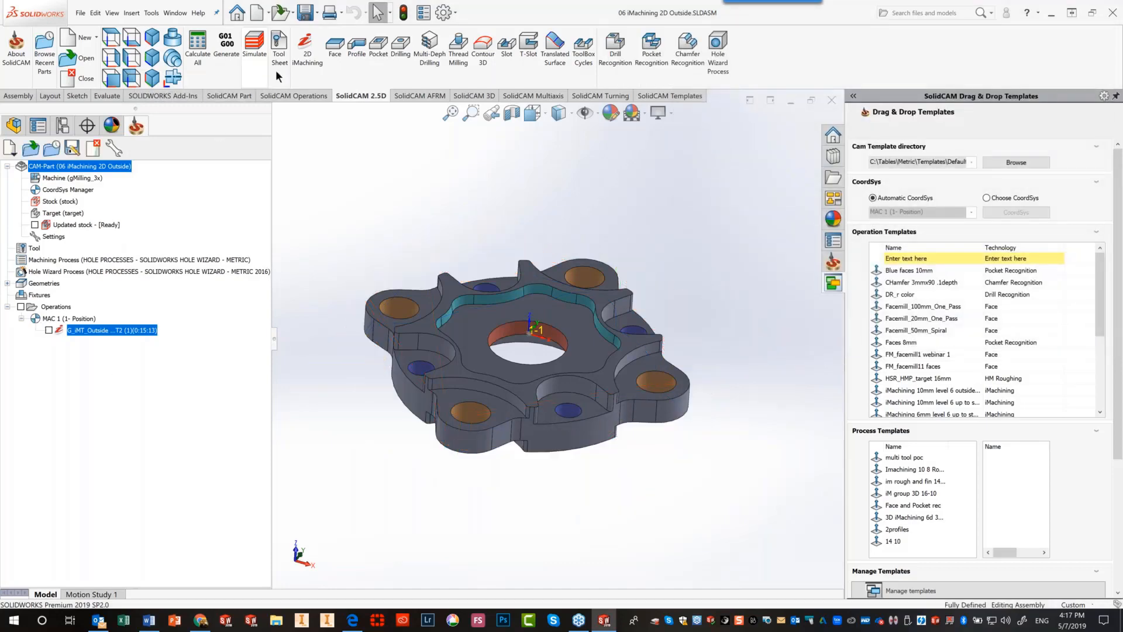
left_click(309, 55)
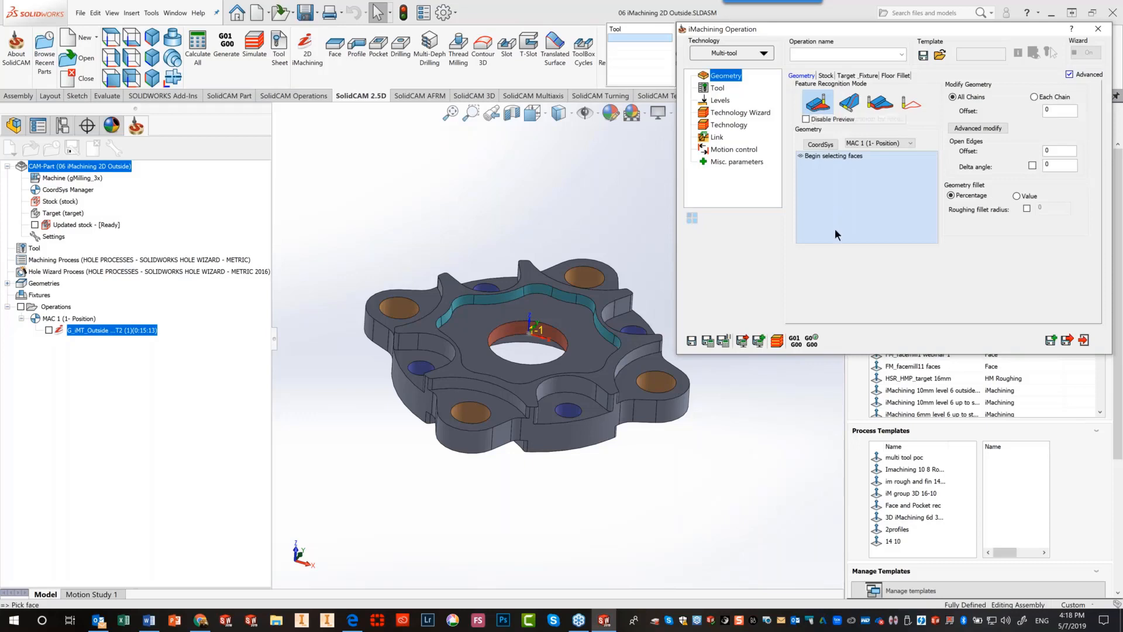
left_click(592, 415)
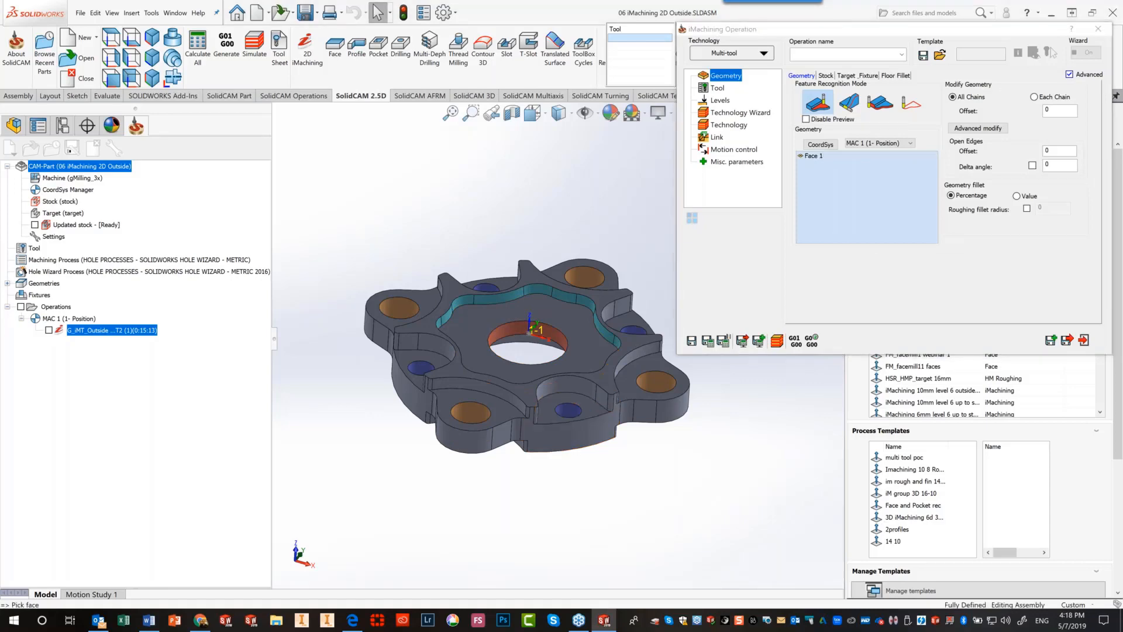
left_click(493, 408)
left_click(411, 355)
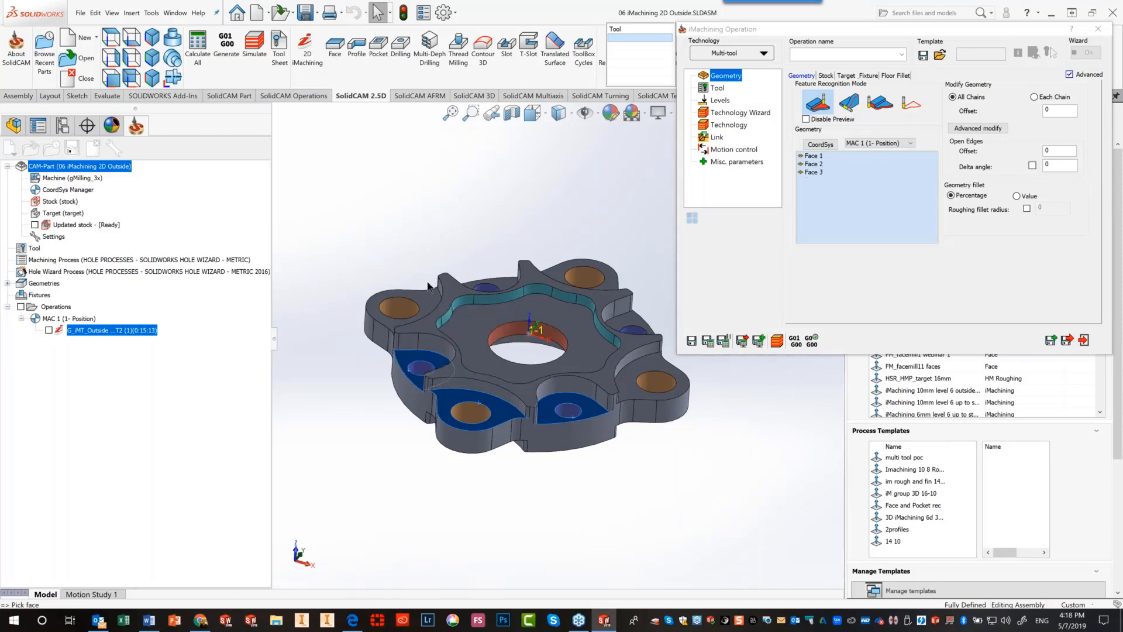
left_click(423, 302)
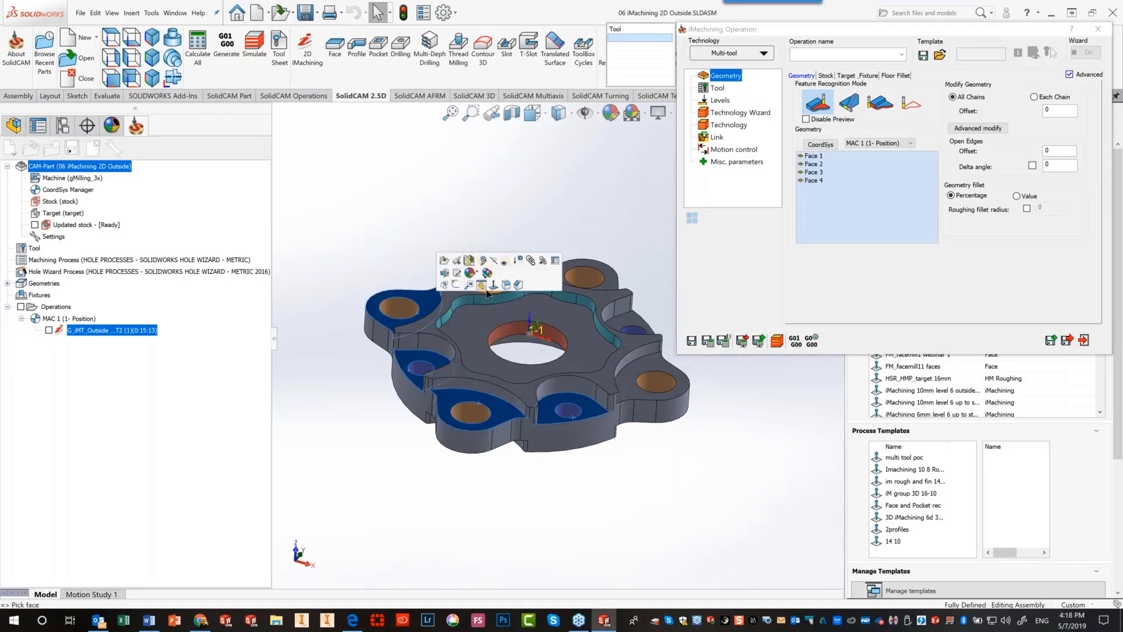
left_click(498, 282)
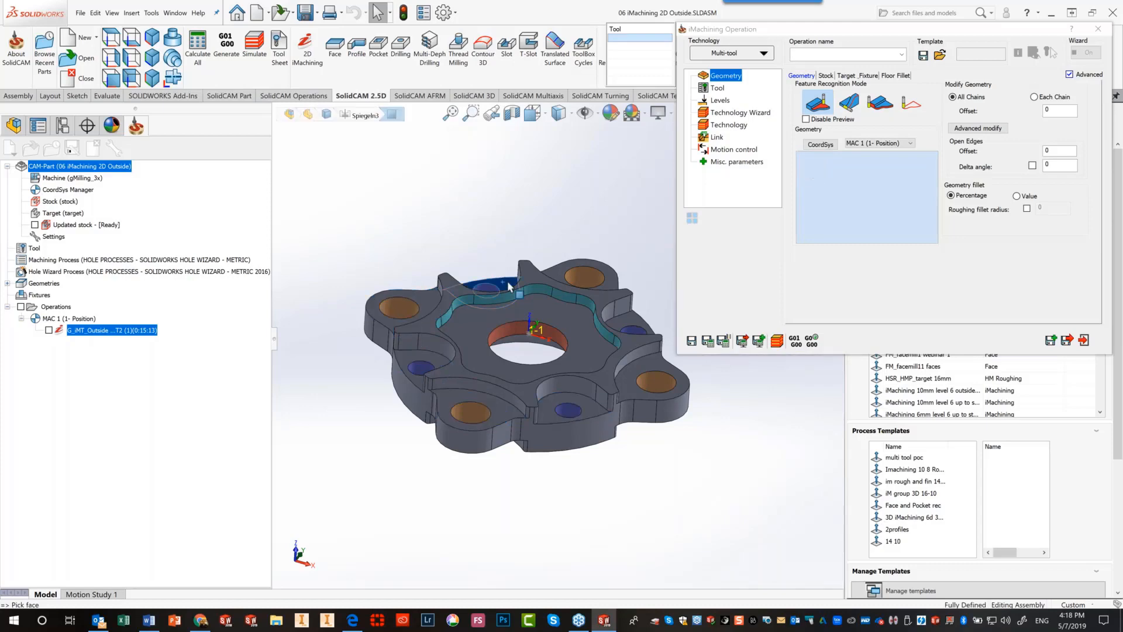
left_click(558, 275)
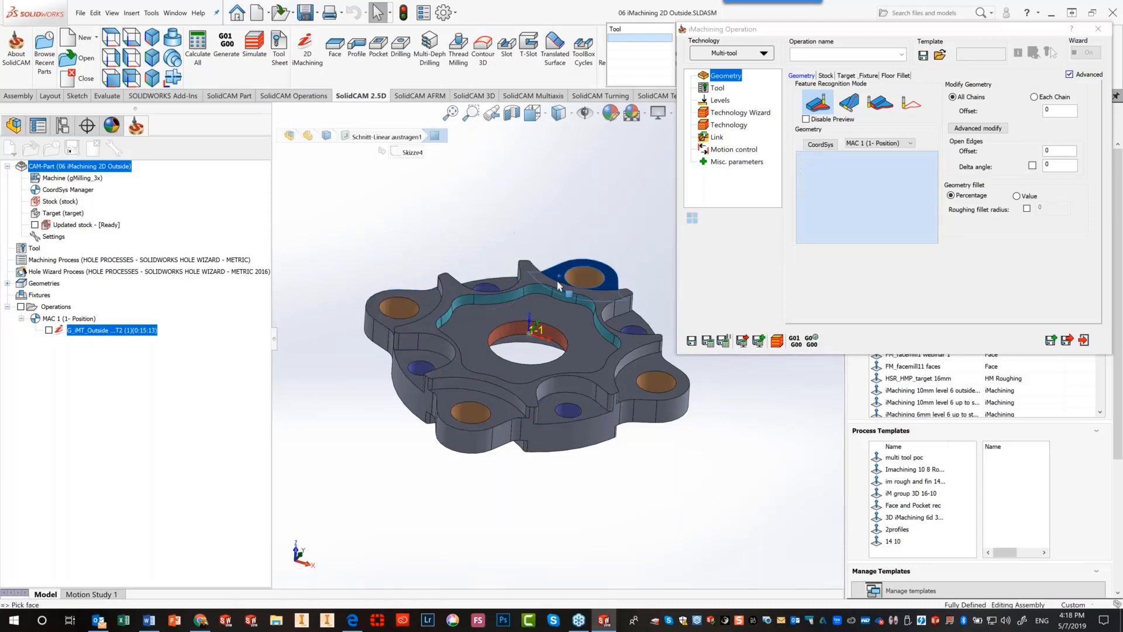
left_click(619, 320)
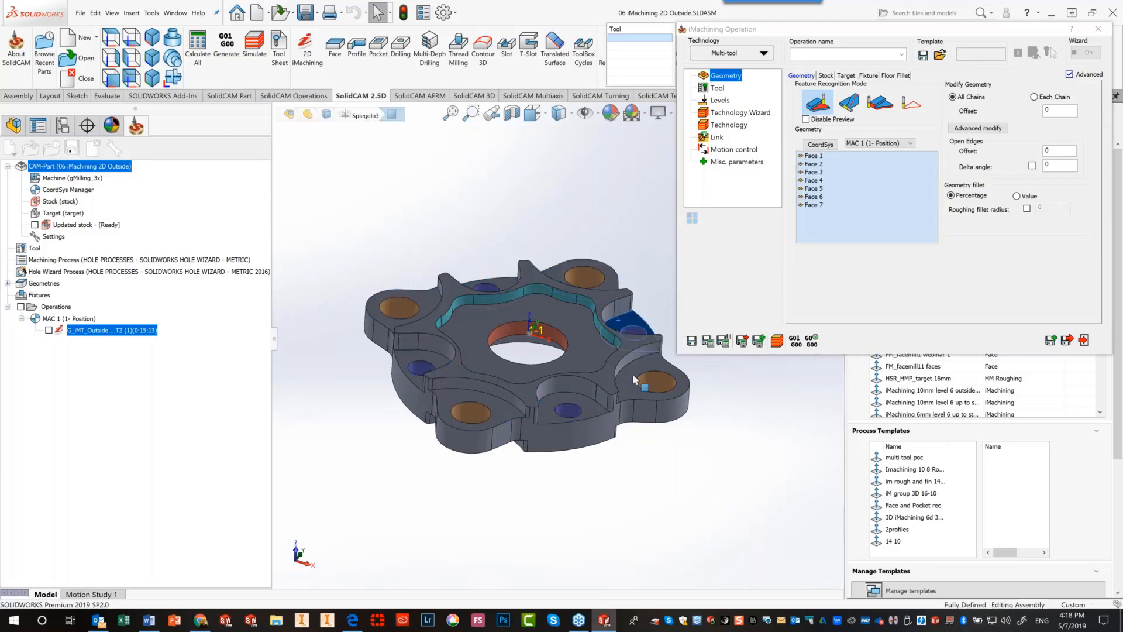
left_click(633, 374)
left_click(588, 346)
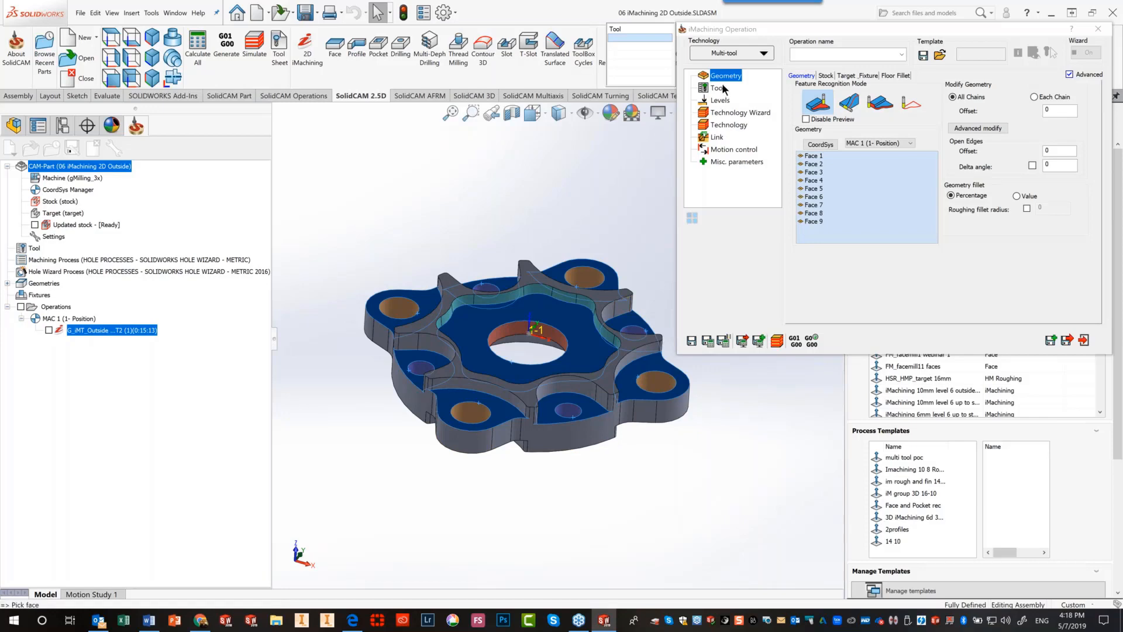
Assign the 14 mm end mill, tool 2, to the iMT_faces operation and save and calculate its toolpath
left_click(718, 87)
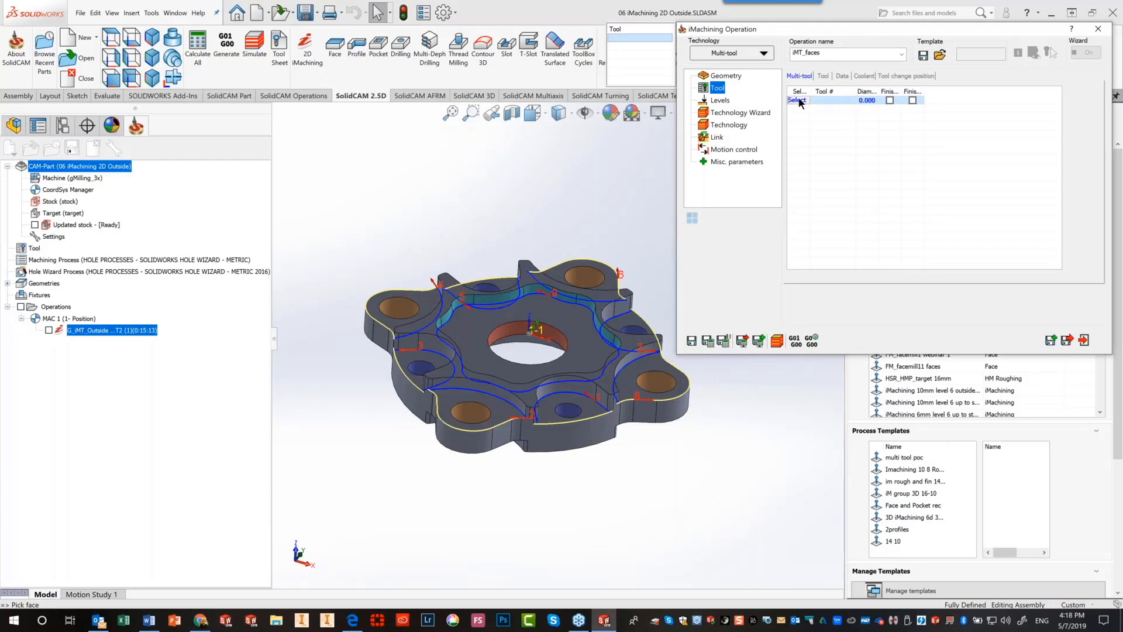
left_click(798, 100)
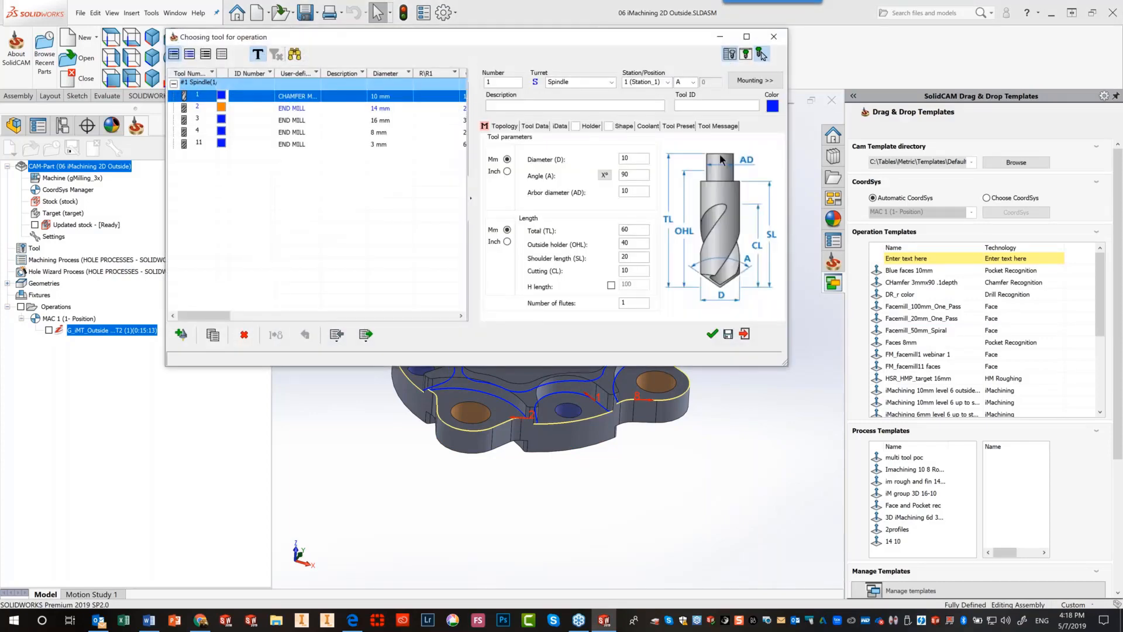
left_click(268, 108)
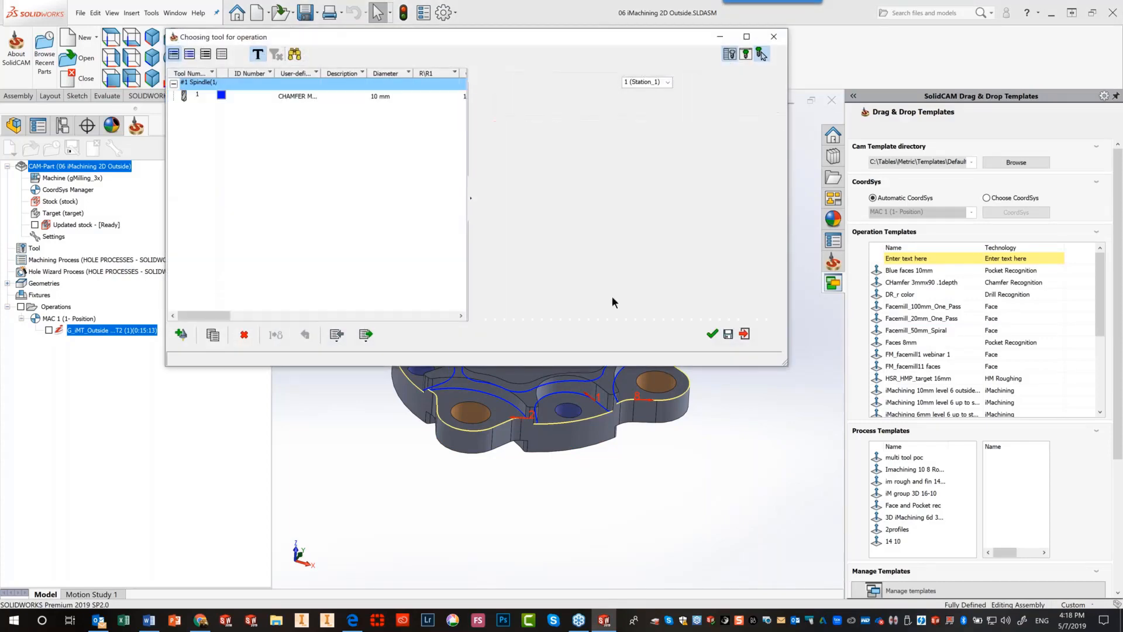
left_click(713, 335)
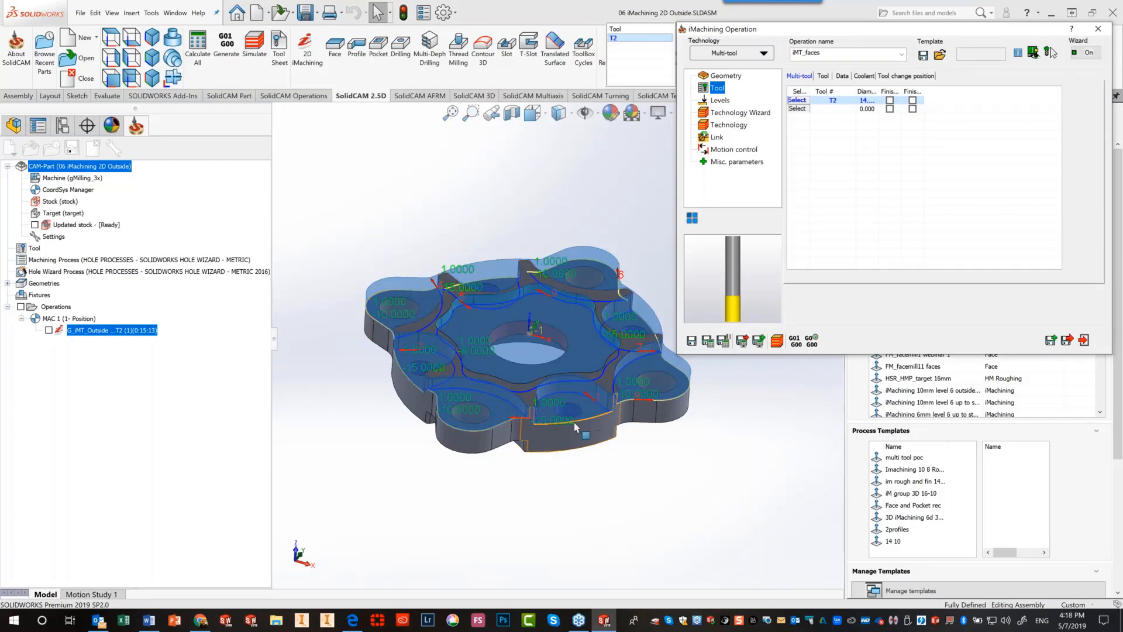
left_click(707, 339)
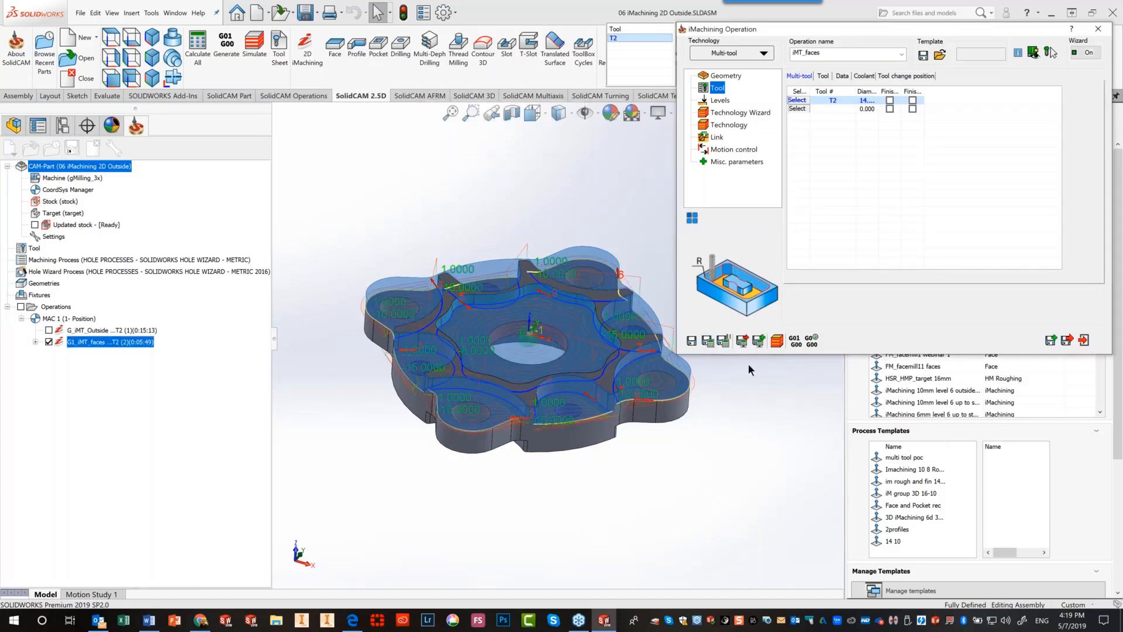
Run the SolidVerify simulation of the face-based iMachining operation, exit the simulation and close the operation
left_click(775, 343)
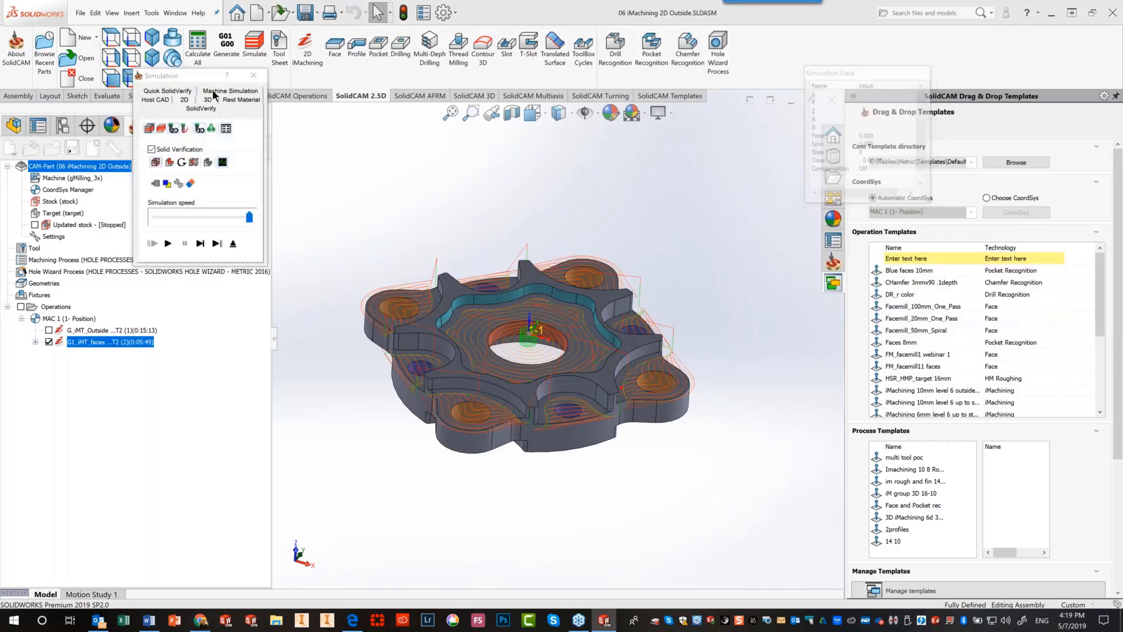
left_click(166, 238)
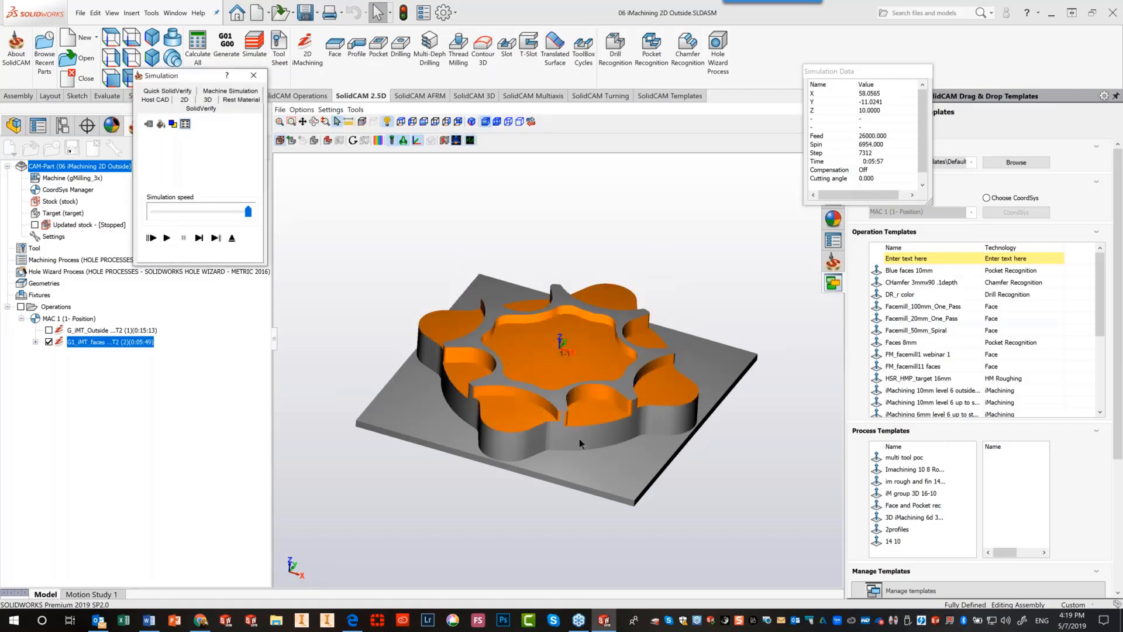
left_click(232, 239)
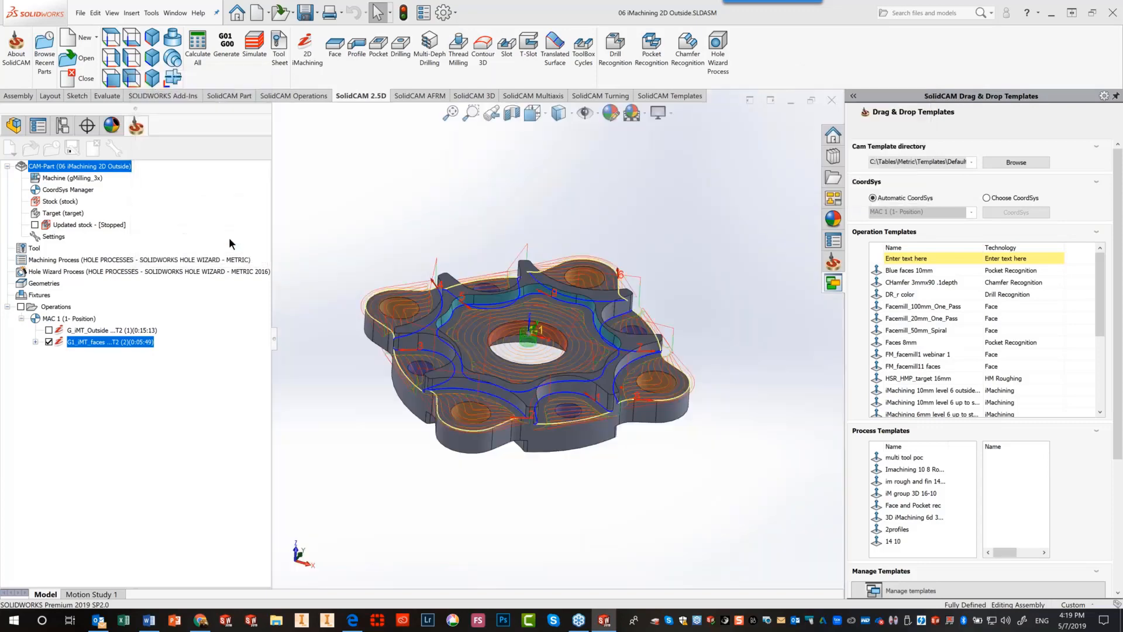
left_click(1082, 340)
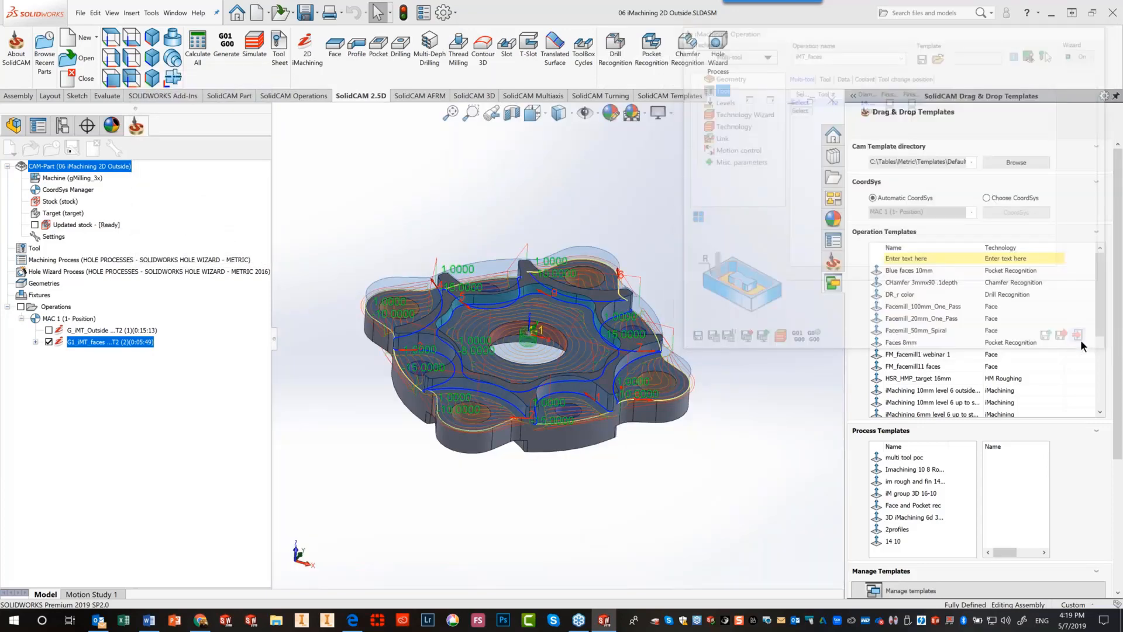
Suppress the iMT_Outside operation so it is excluded from the machining sequence
left_click(80, 331)
right_click(80, 332)
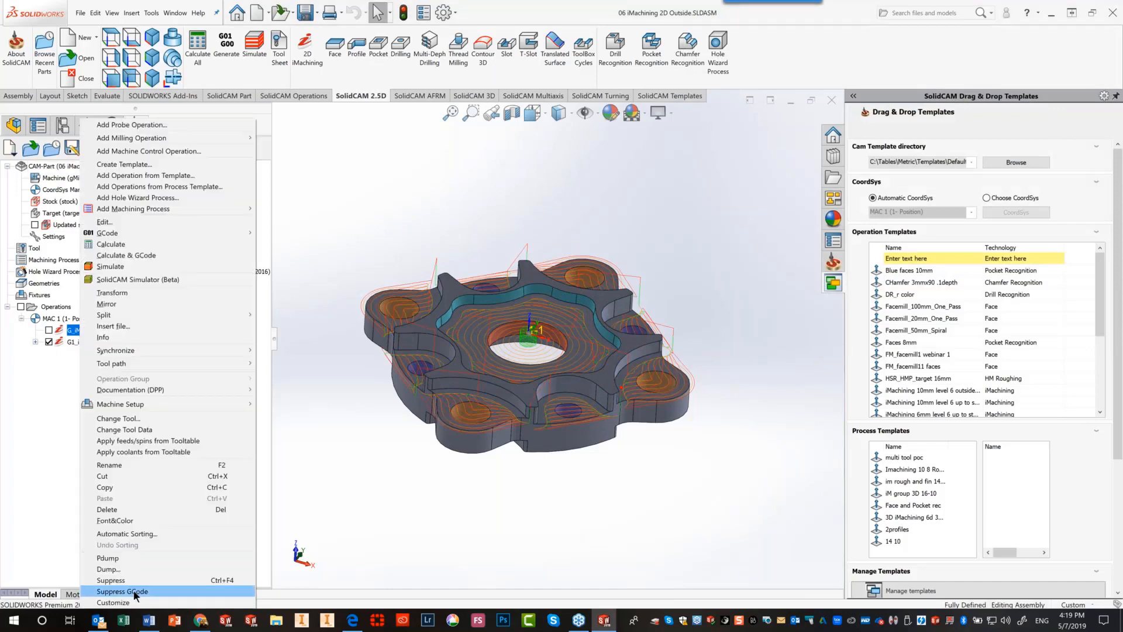
left_click(129, 581)
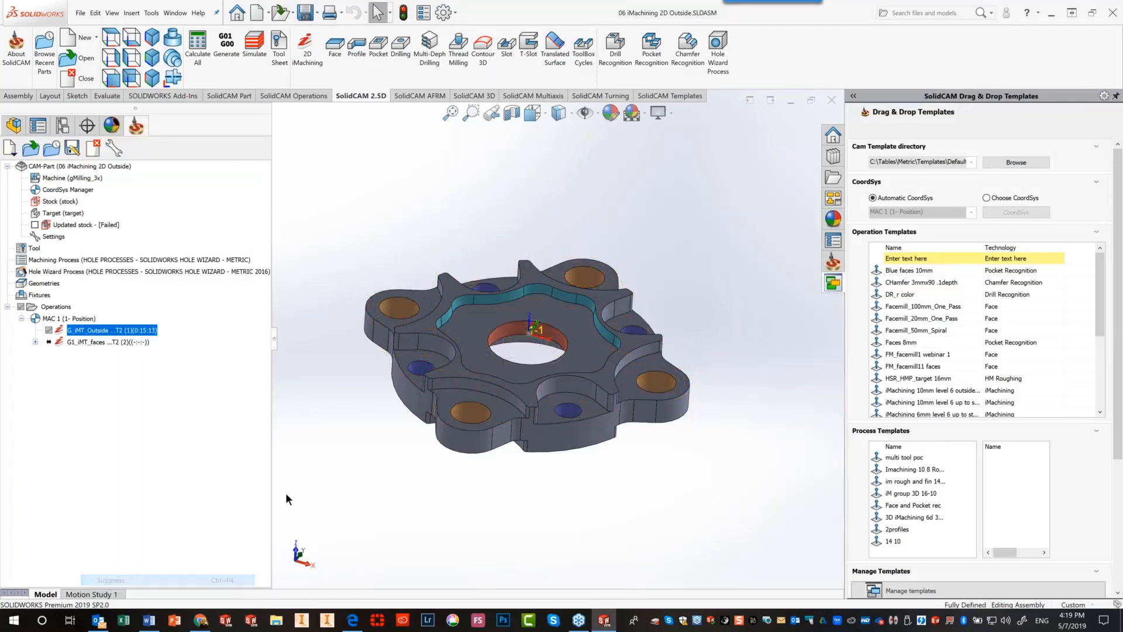
Reopen the iMT_faces operation for editing and save and recalculate its toolpath without the outside operation
left_click(110, 342)
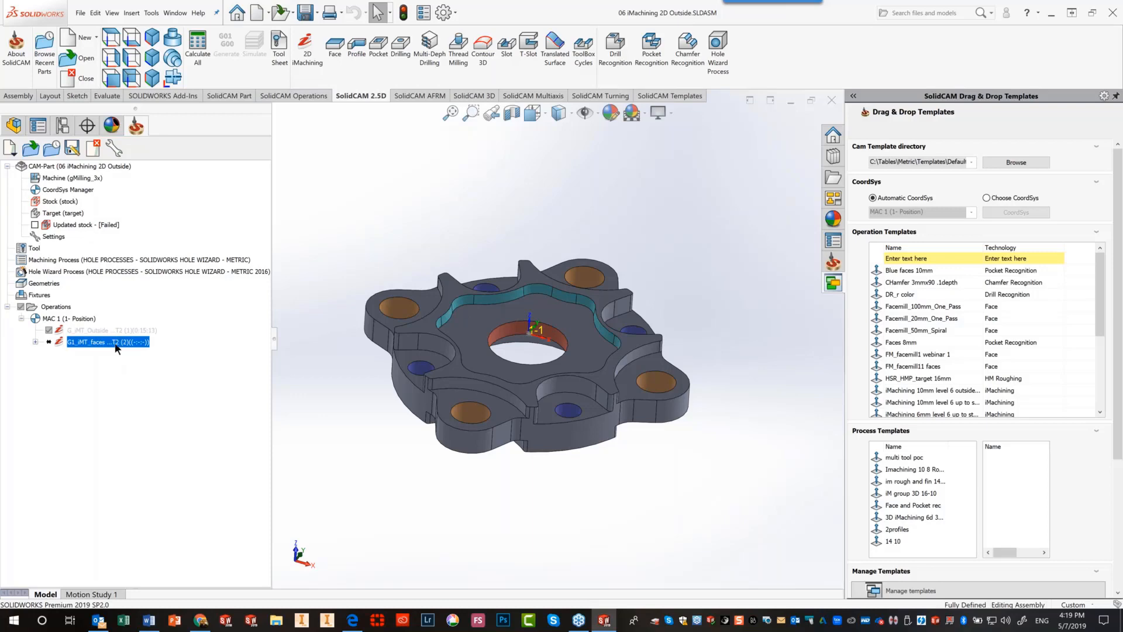
right_click(117, 348)
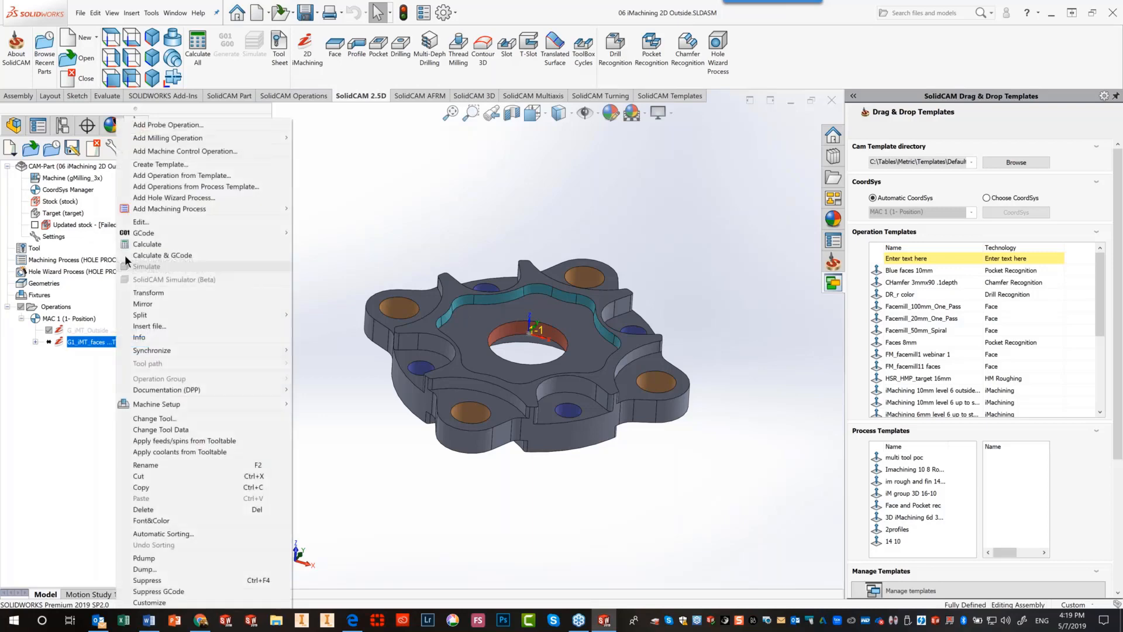
left_click(141, 221)
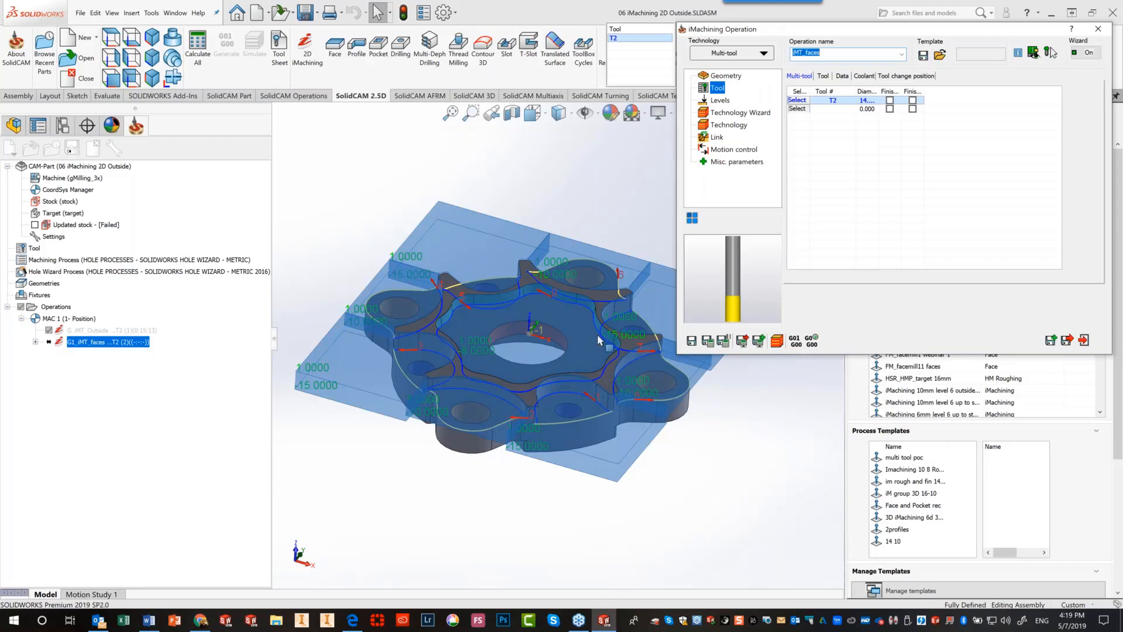
left_click(709, 343)
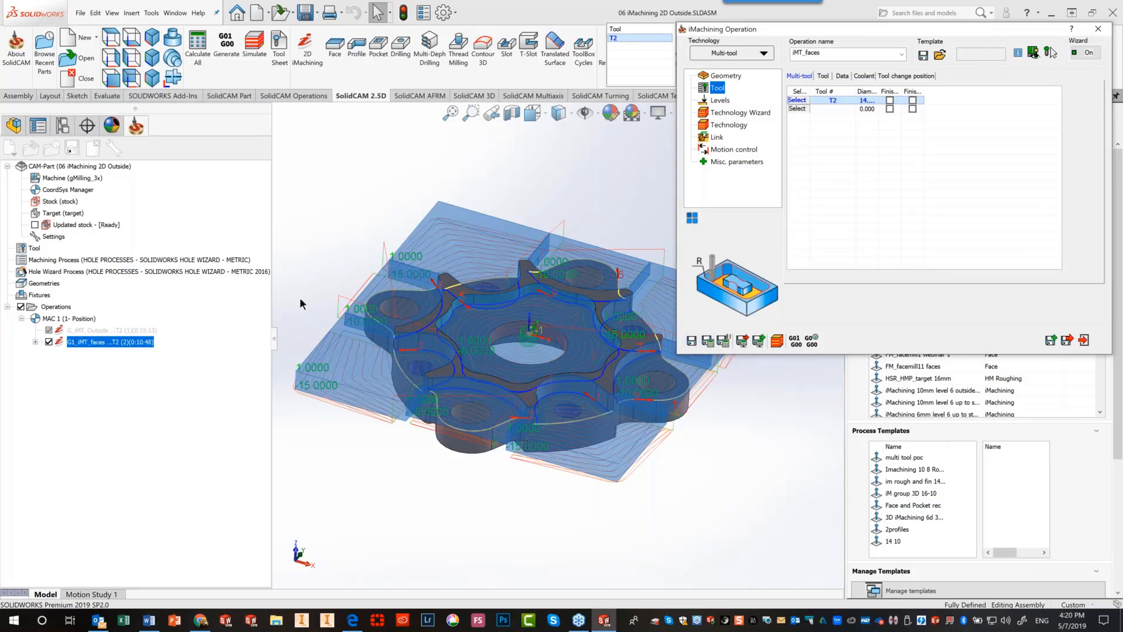
Run the SolidVerify simulation of the recalculated iMT_faces operation, exit the simulation and close the operation
left_click(776, 341)
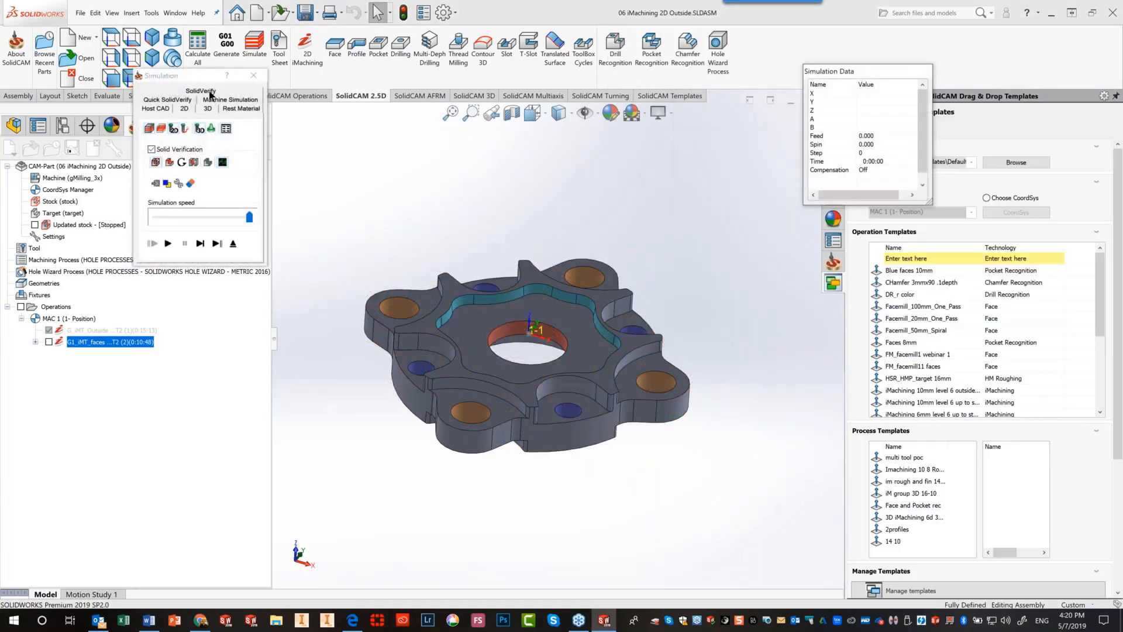
left_click(210, 92)
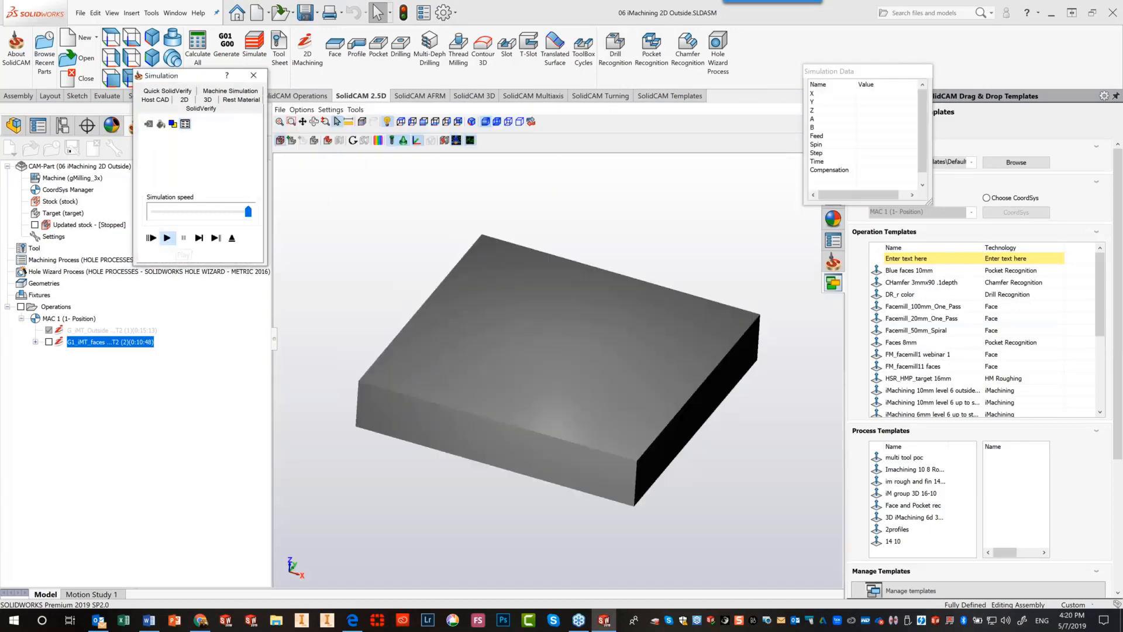
left_click(166, 237)
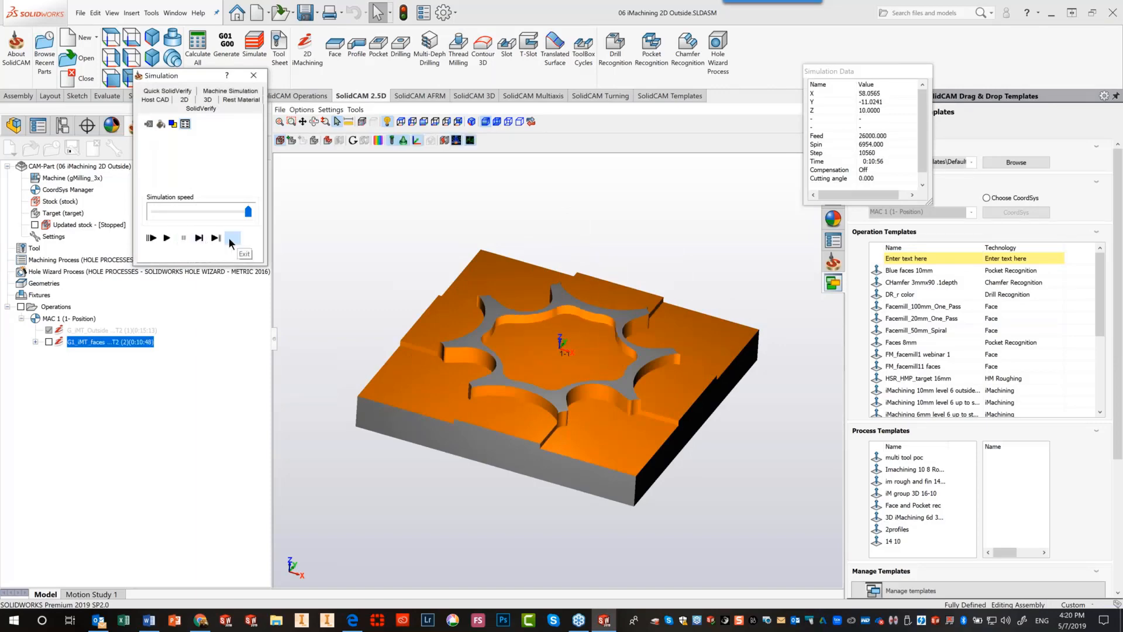
left_click(231, 238)
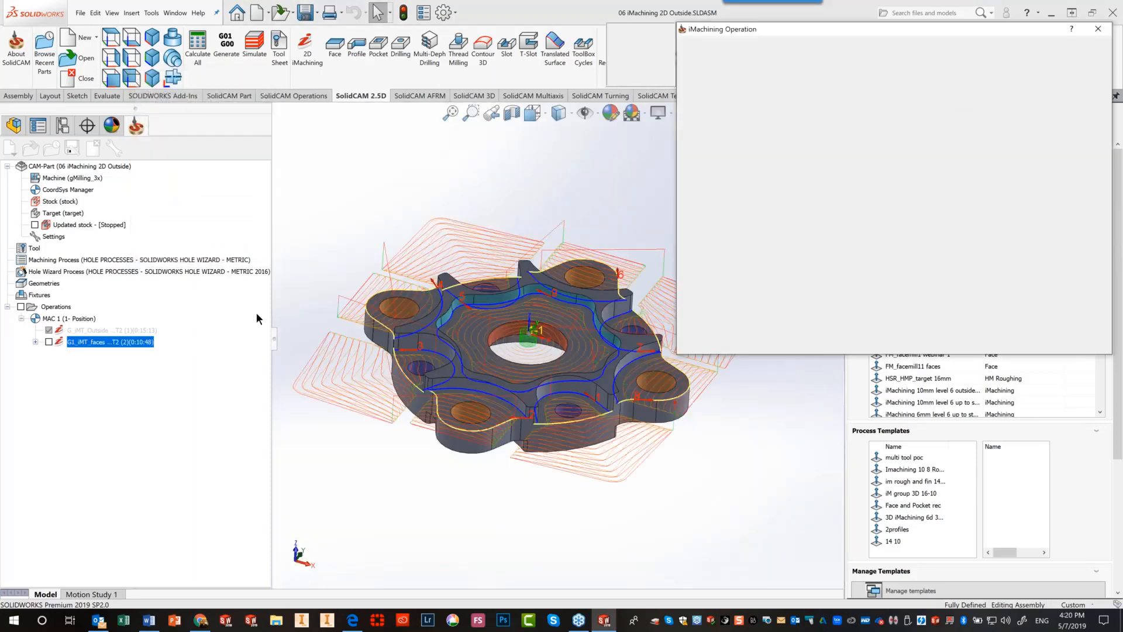
left_click(1082, 341)
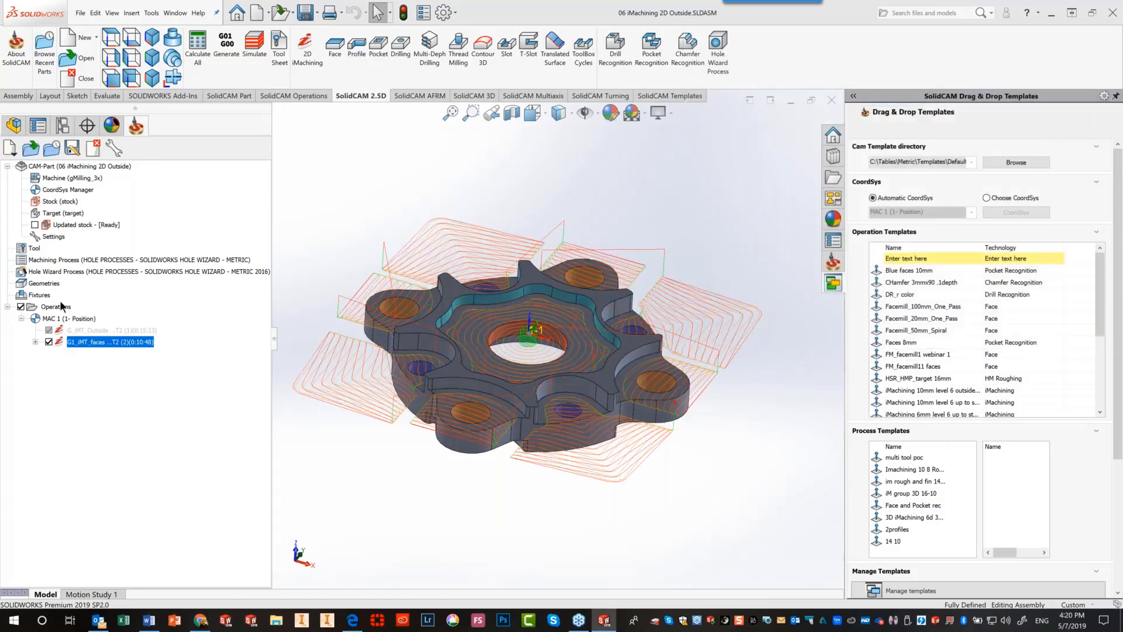
Delete all operations from the CAM-Part and confirm the deletion
right_click(56, 307)
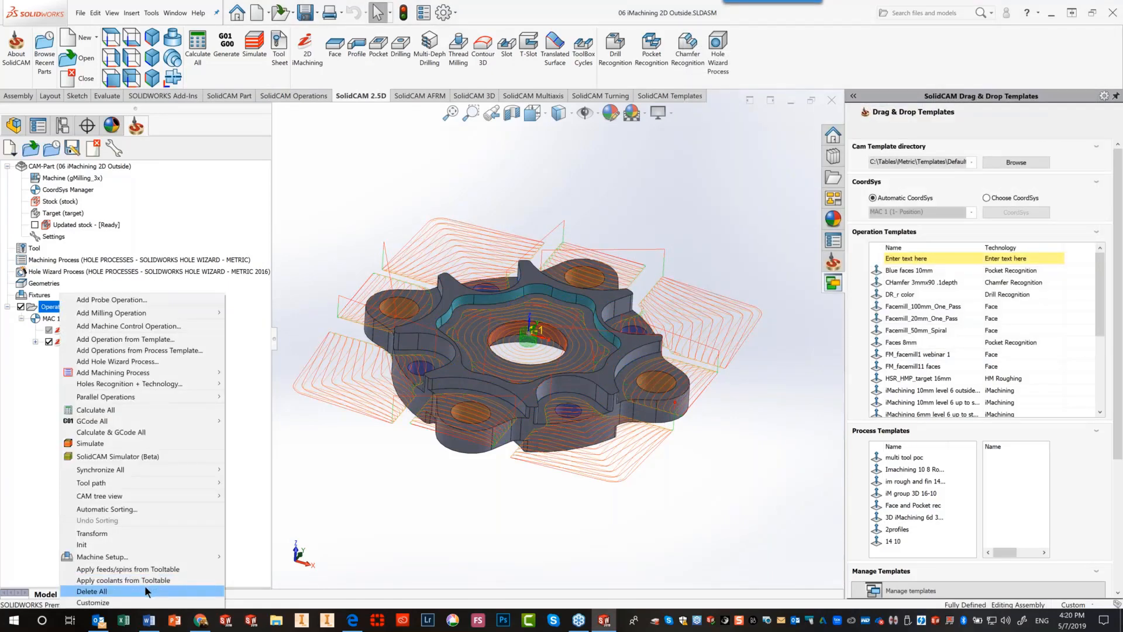
left_click(145, 588)
left_click(465, 142)
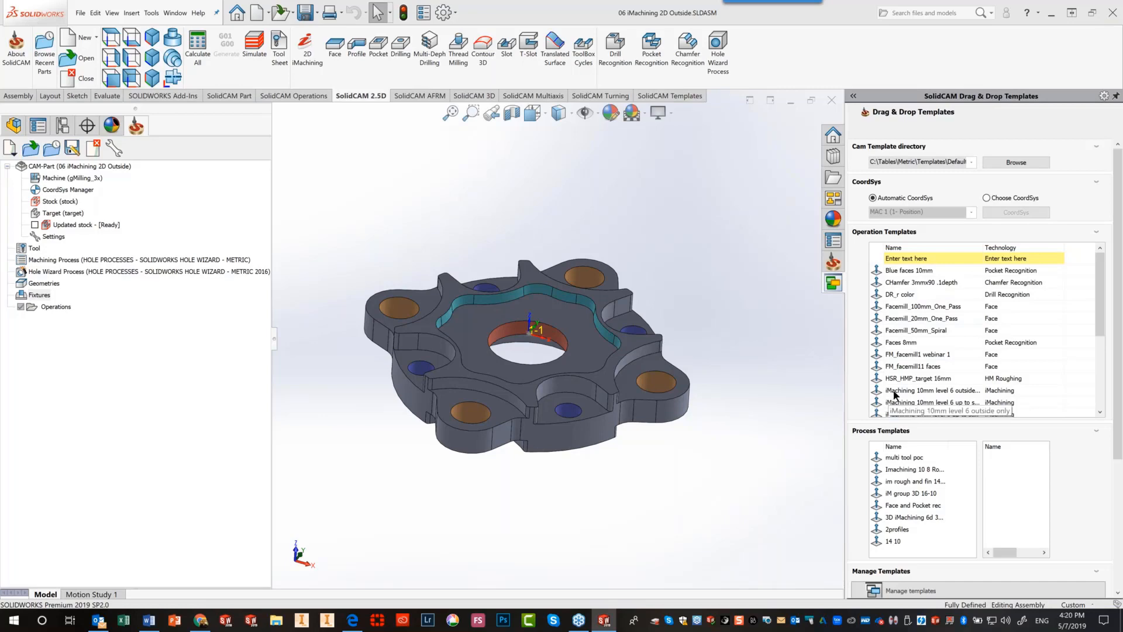
Apply the operation template "iMachining 10mm level 6 outside only" to the upper face of a corner lobe
left_click_drag(896, 395, 636, 368)
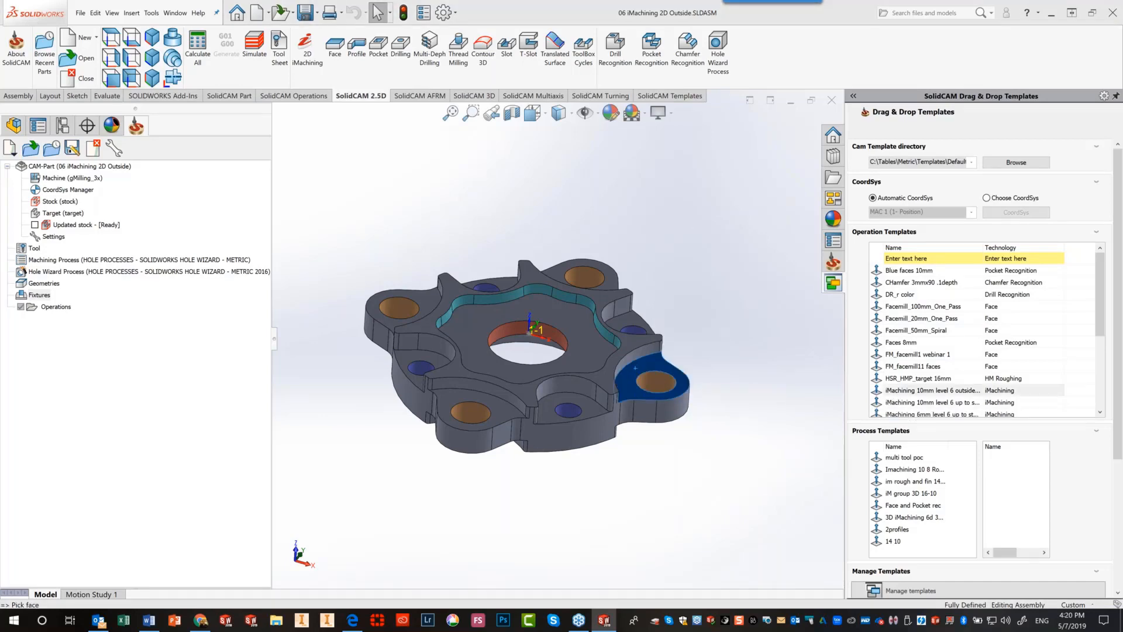